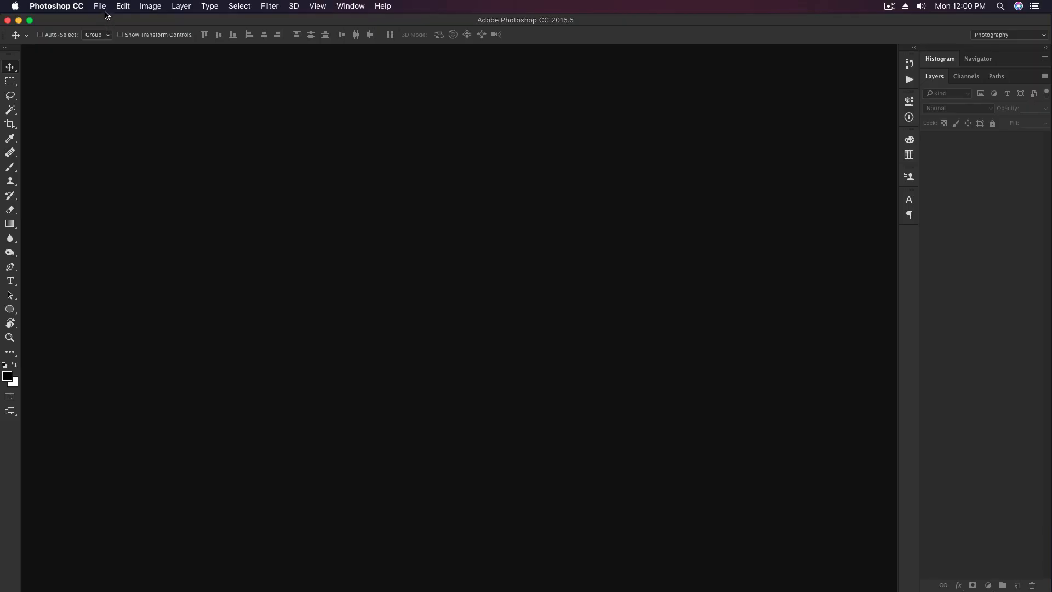
Step: Create a new white RGB document 3840 pixels wide and 2160 pixels high at 200 pixels/inch
click(101, 6)
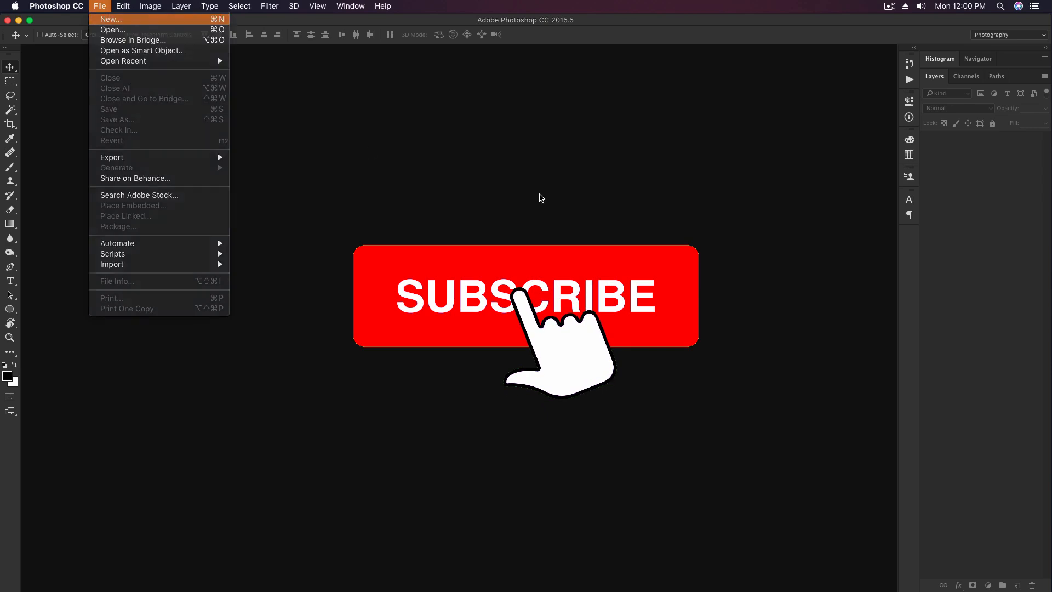
key(super+n)
key(Tab)
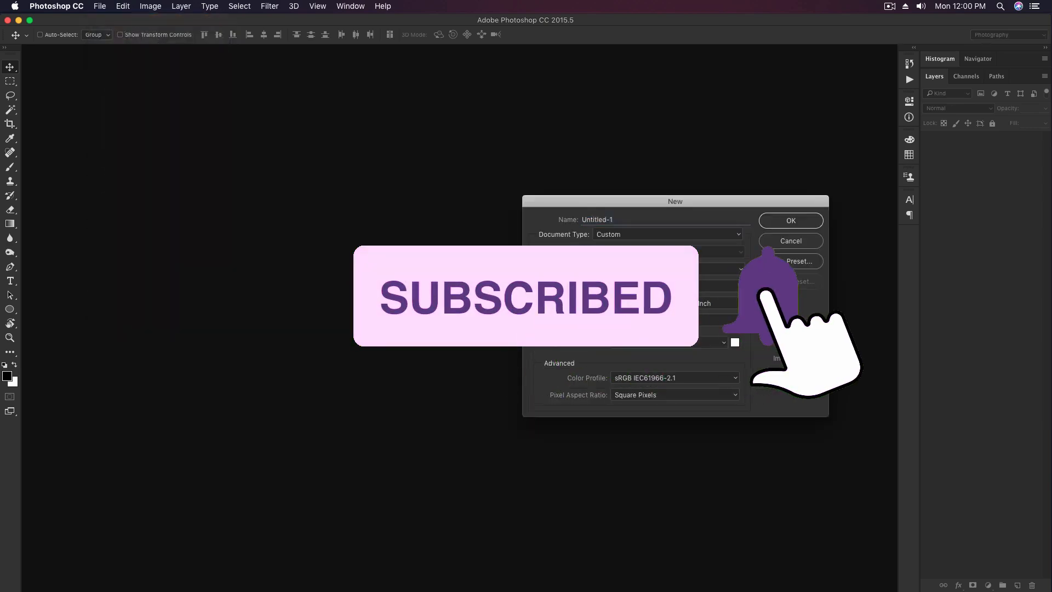
text(3840)
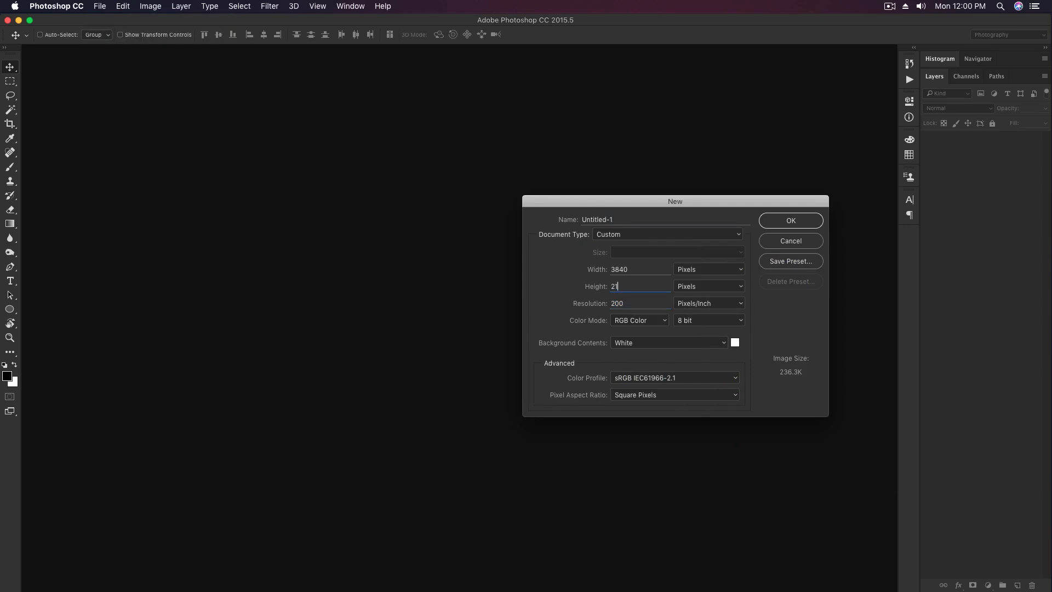
key(Return)
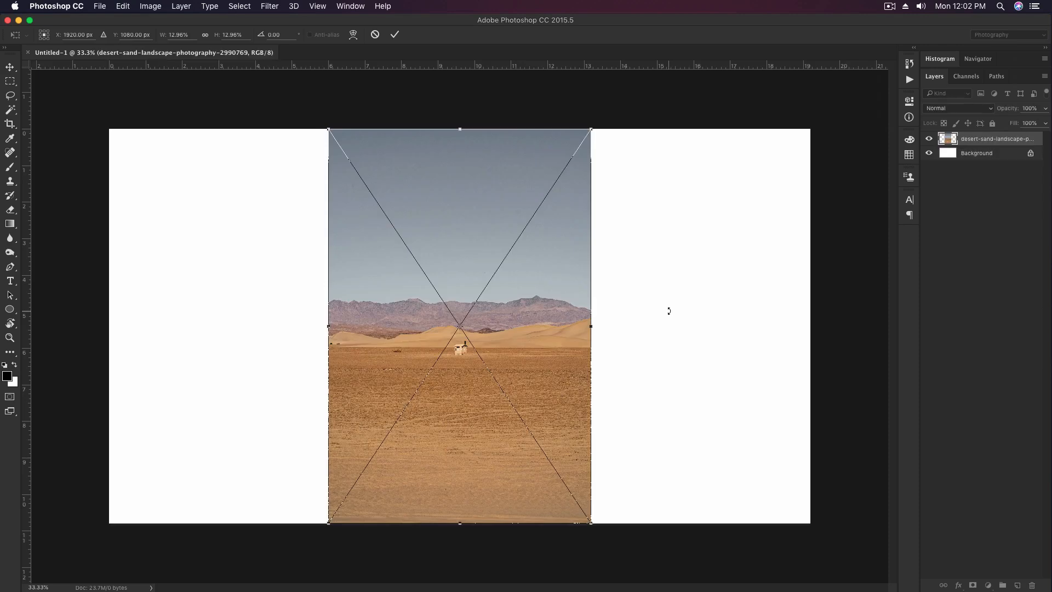
Step: Place the desert sand landscape image in the centre of the canvas and rasterize its layer
key(Return)
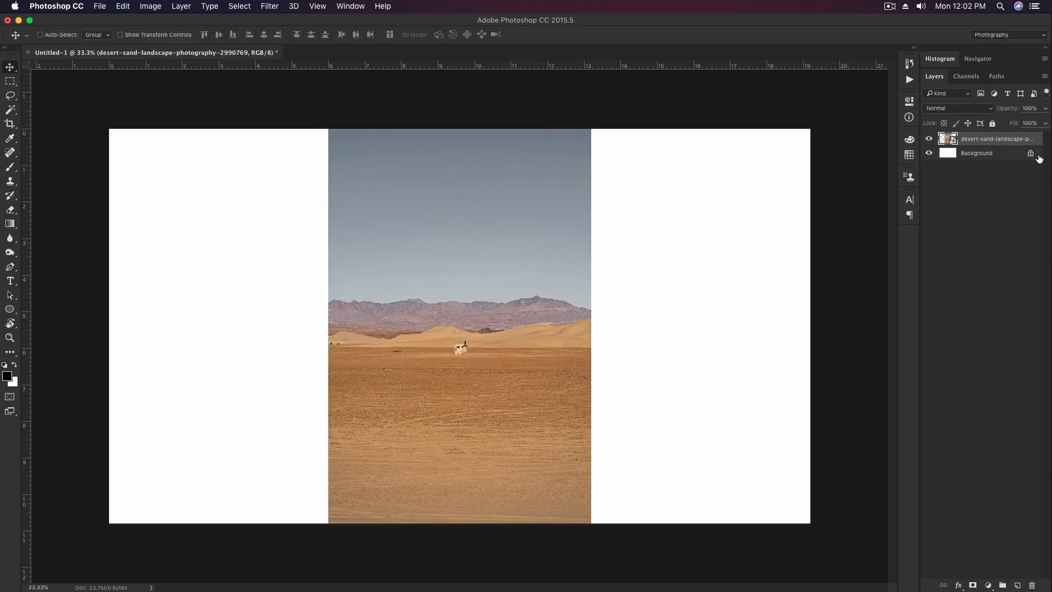
right_click(1042, 144)
click(921, 301)
Step: Remove the small hut and the dark branches on the desert floor with the Spot Healing Brush
scroll(547, 343, up, 5)
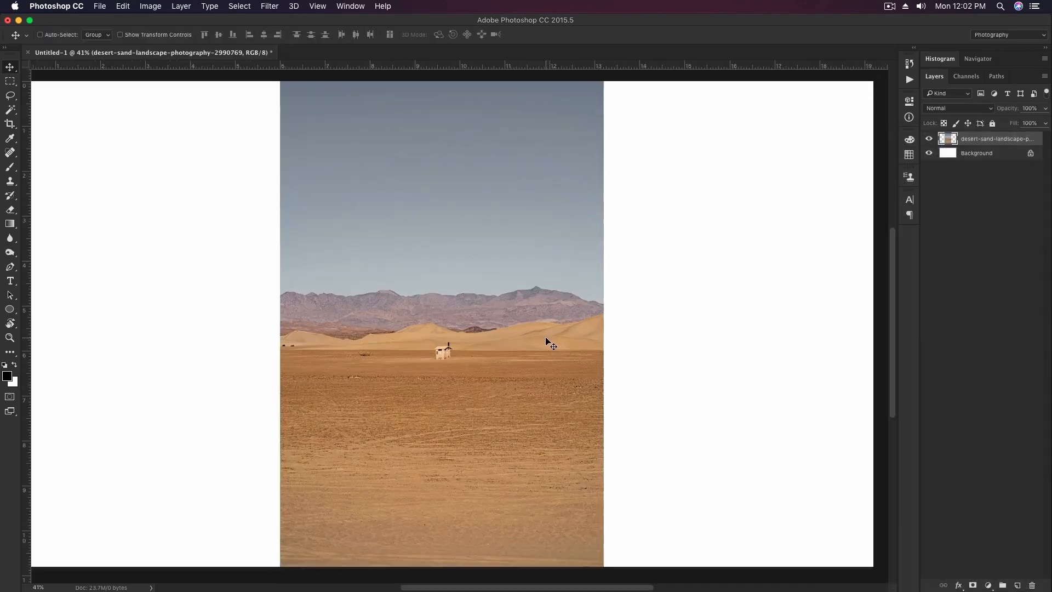
key(j)
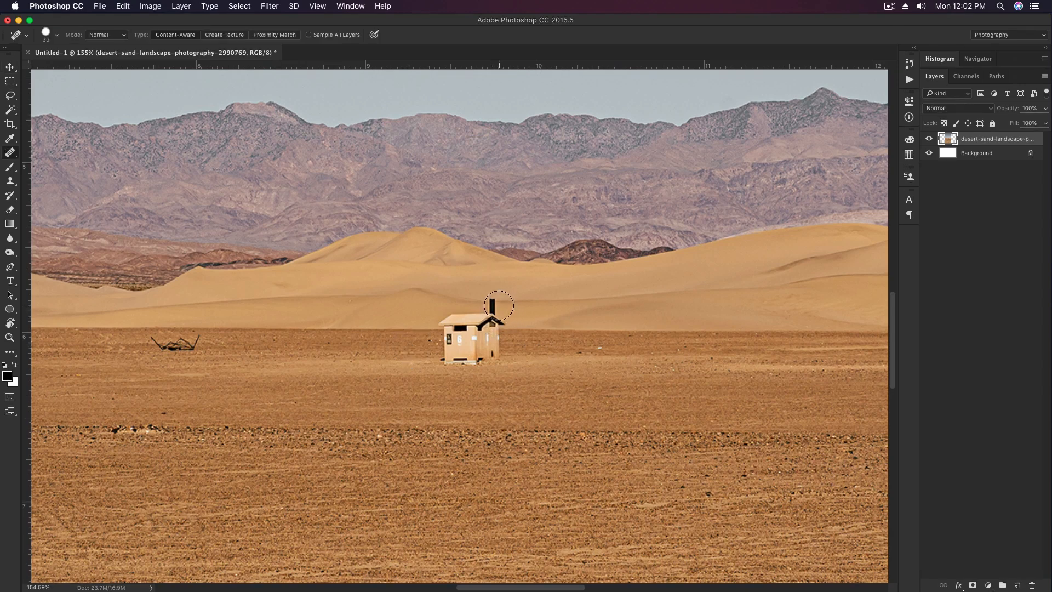
mouse_move(493, 303)
mouse_down()
mouse_move(448, 323)
mouse_move(448, 355)
mouse_move(490, 356)
mouse_move(486, 338)
mouse_move(455, 338)
mouse_move(498, 351)
mouse_up()
scroll(303, 349, left, 5)
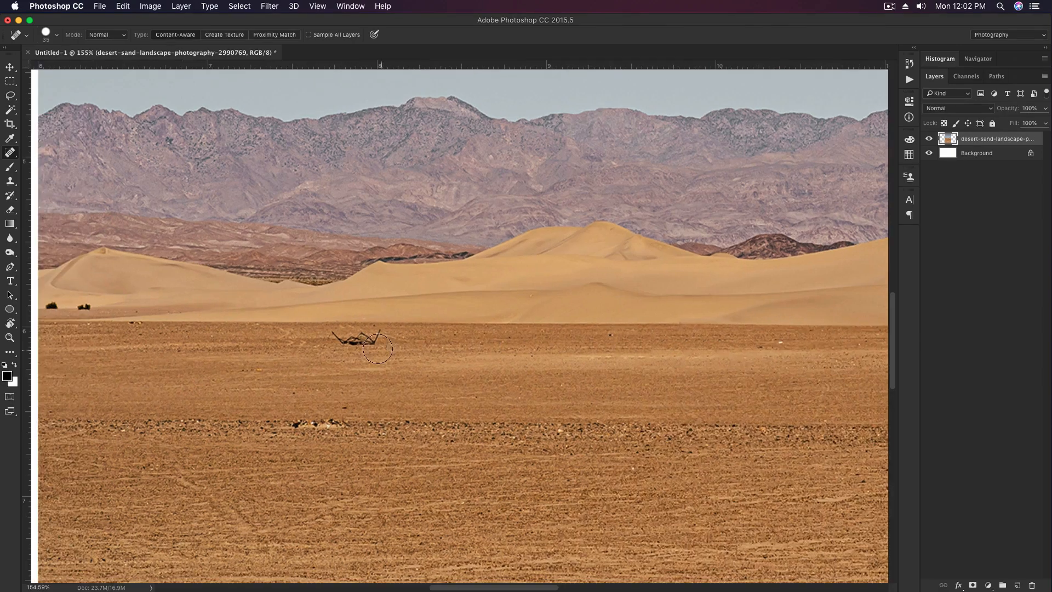
drag(386, 340, 336, 341)
Step: Heal away the dark strip of stones running across the whole width of the desert ground
scroll(336, 341, down, 5)
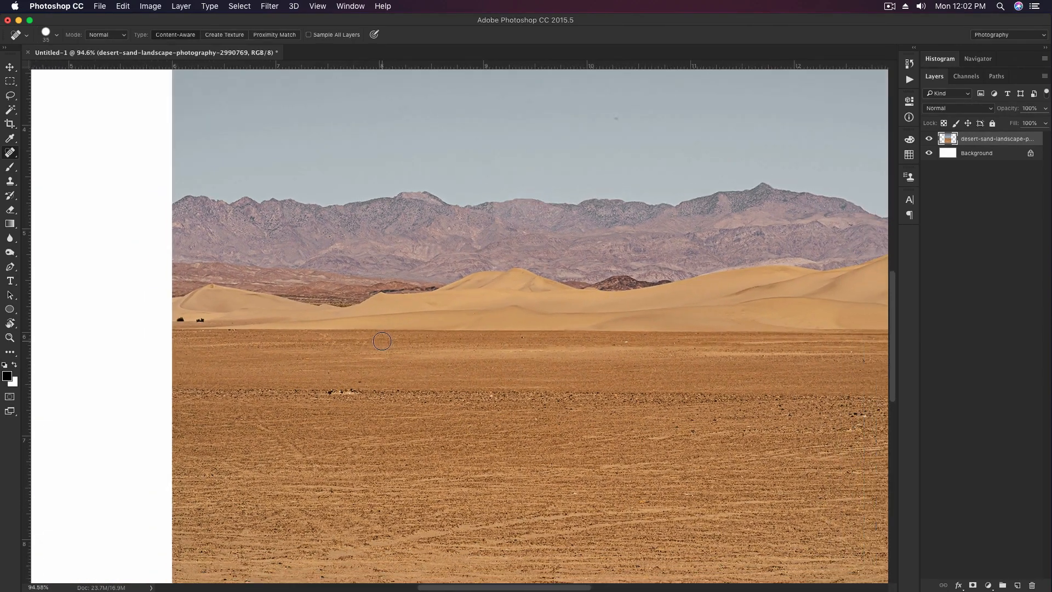
drag(187, 392, 518, 393)
scroll(336, 383, right, 5)
mouse_move(337, 382)
mouse_down()
mouse_move(652, 380)
mouse_move(414, 380)
mouse_move(740, 390)
mouse_move(476, 388)
mouse_up()
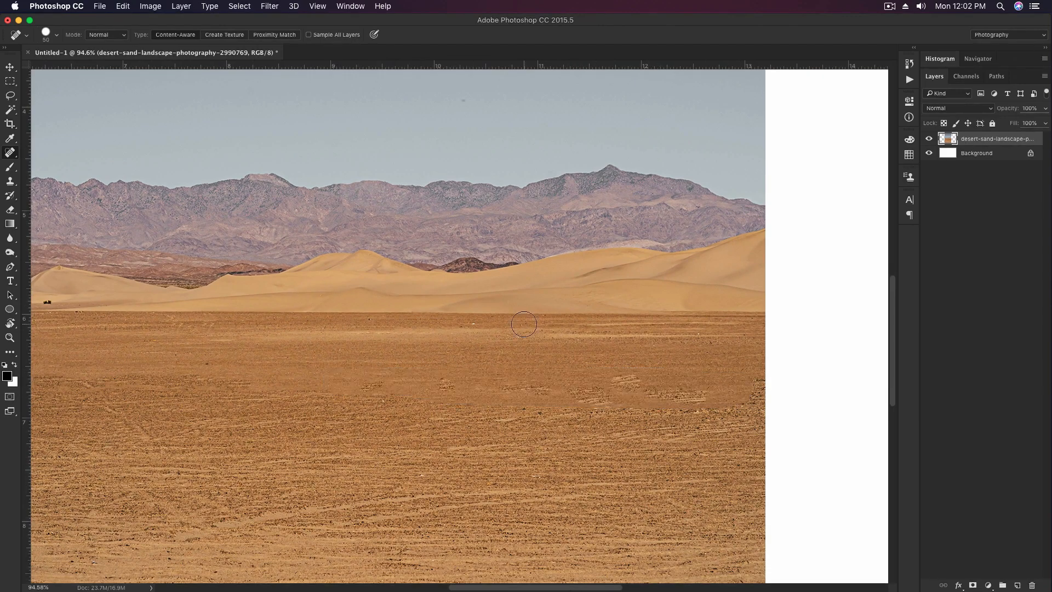
scroll(525, 328, down, 4)
key(v)
Step: Apply Hue/Saturation to the desert layer with Saturation -40 and Lightness +3
key(super+u)
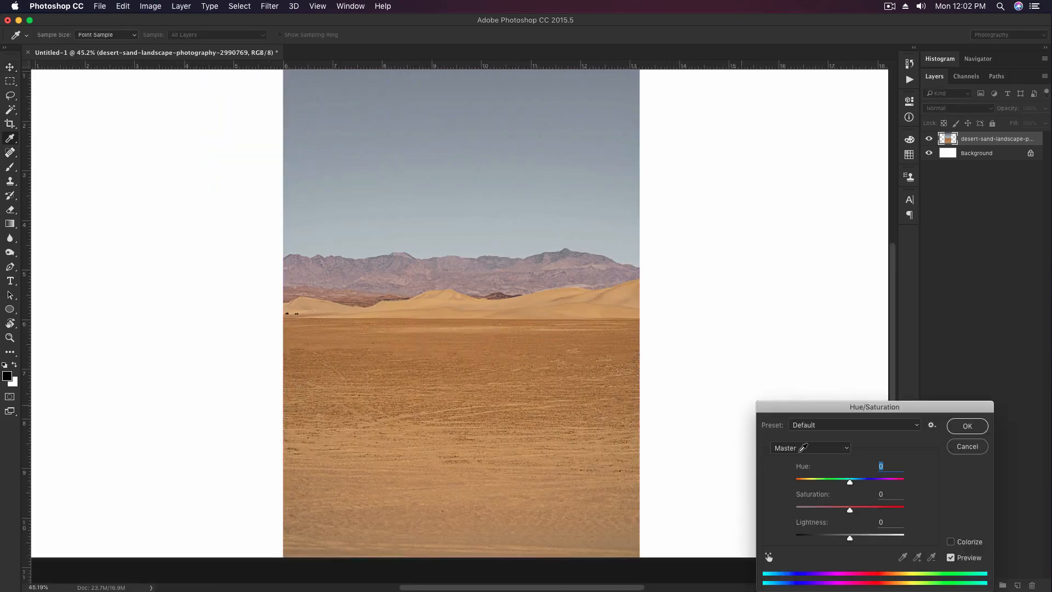
drag(849, 511, 853, 540)
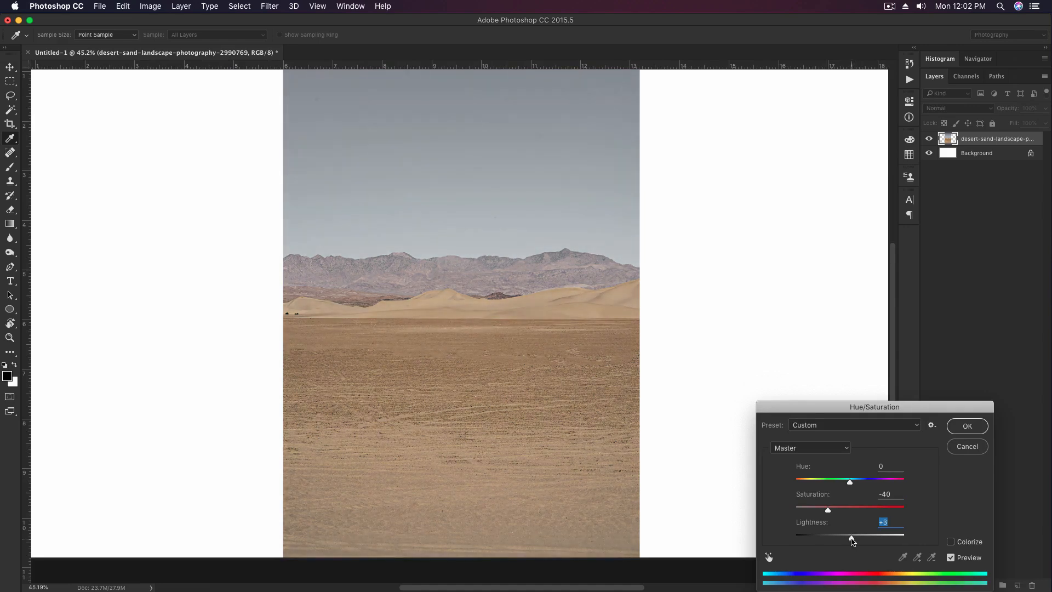
click(969, 426)
Step: Apply Levels to the desert layer with input black point 13 and white point 197
key(super+l)
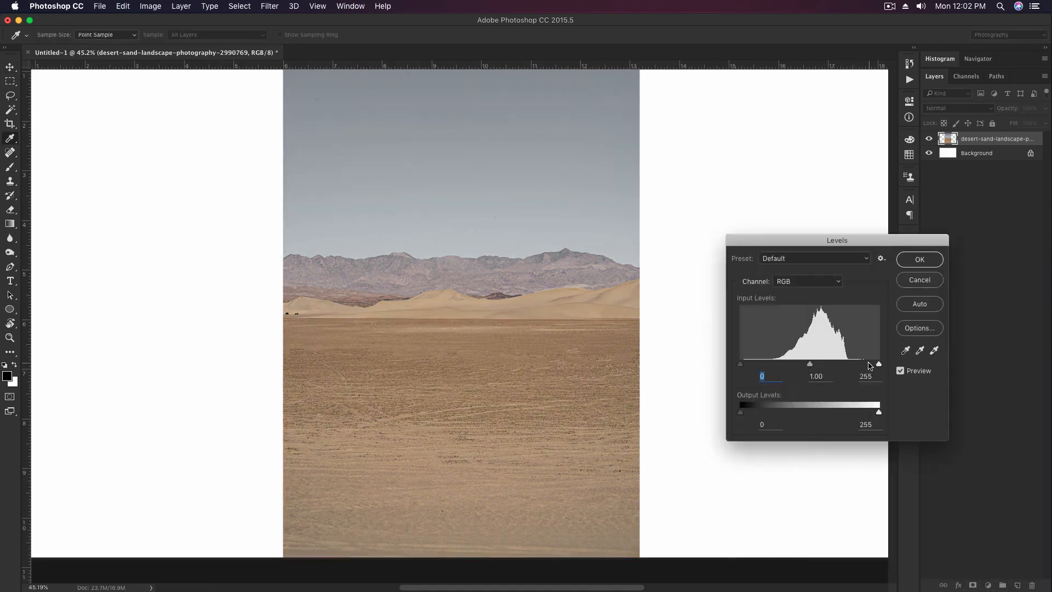
drag(878, 364, 848, 364)
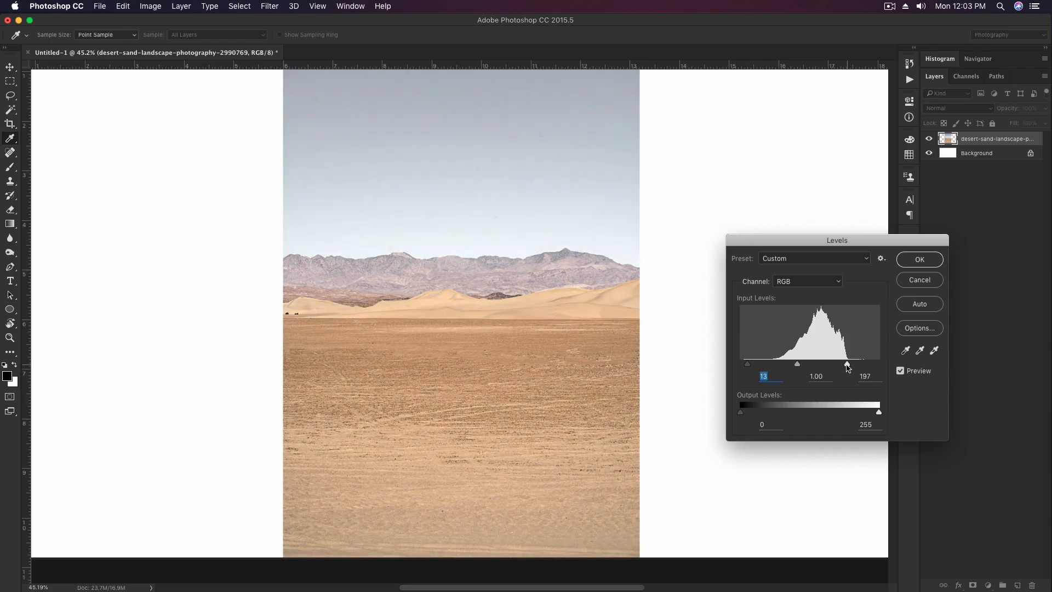
click(846, 364)
key(Return)
Step: Duplicate the desert layer, flip the copy horizontally and align it against the original's right edge as a mirror image
scroll(438, 307, down, 3)
mouse_move(460, 386)
mouse_down()
mouse_move(355, 382)
mouse_move(461, 379)
mouse_up()
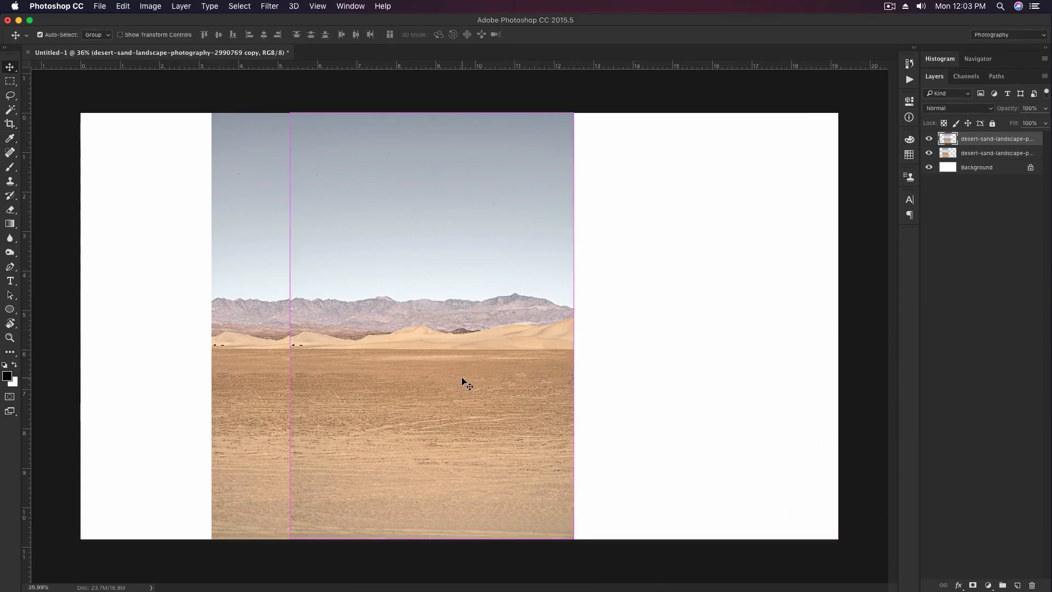
key(ctrl+t)
right_click(462, 381)
click(496, 512)
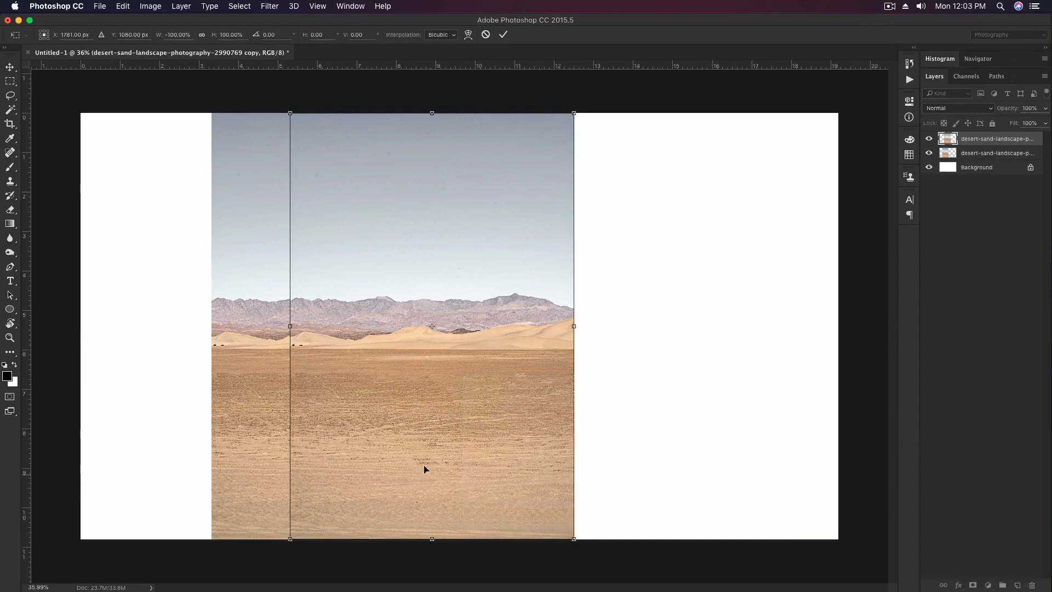
drag(424, 470, 622, 467)
key(Return)
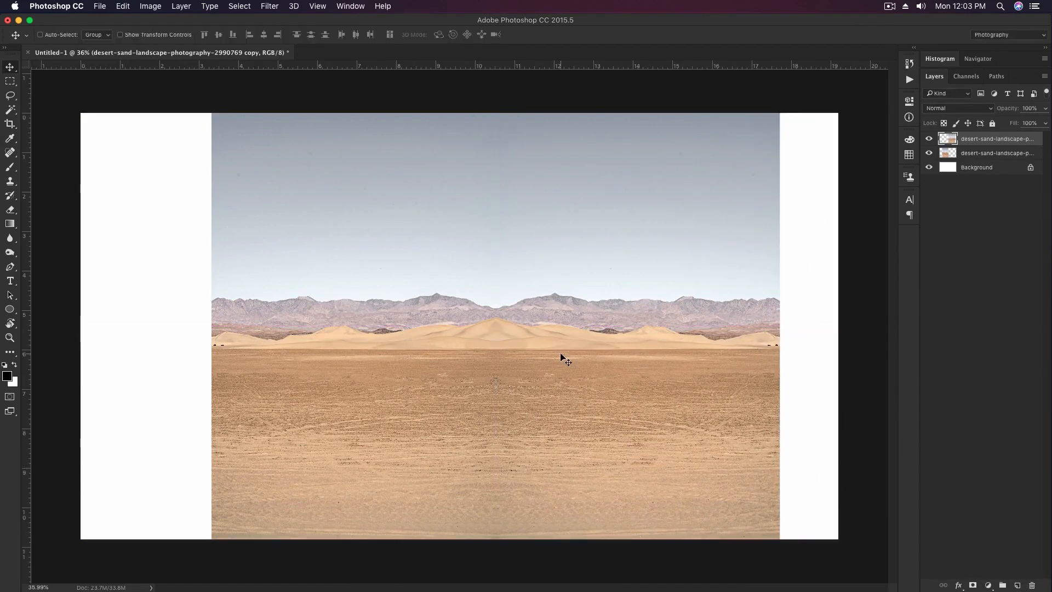
Step: Merge the two mirrored desert layers and stretch the result sideways to fill the full canvas width
scroll(560, 345, up, 1)
shift+click(971, 159)
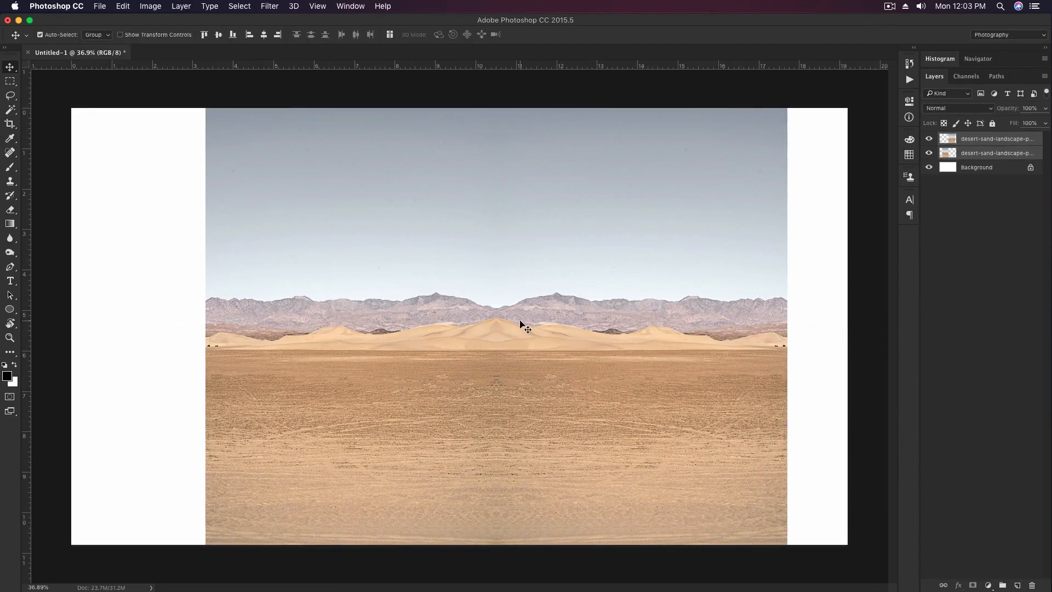
key(ctrl+e)
scroll(521, 324, down, 2)
key(ctrl+t)
drag(721, 328, 771, 327)
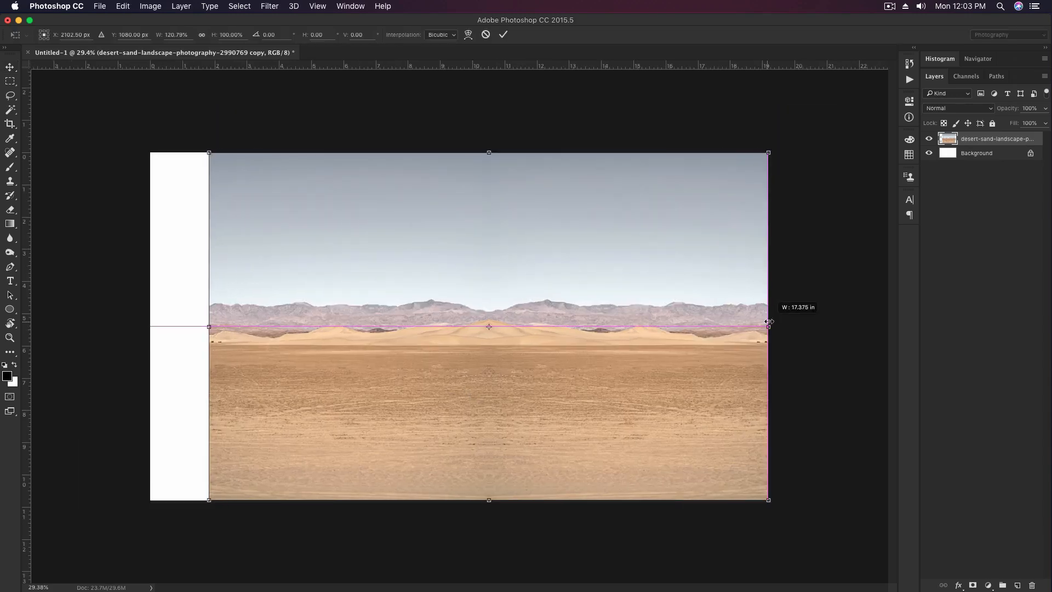
drag(209, 327, 147, 327)
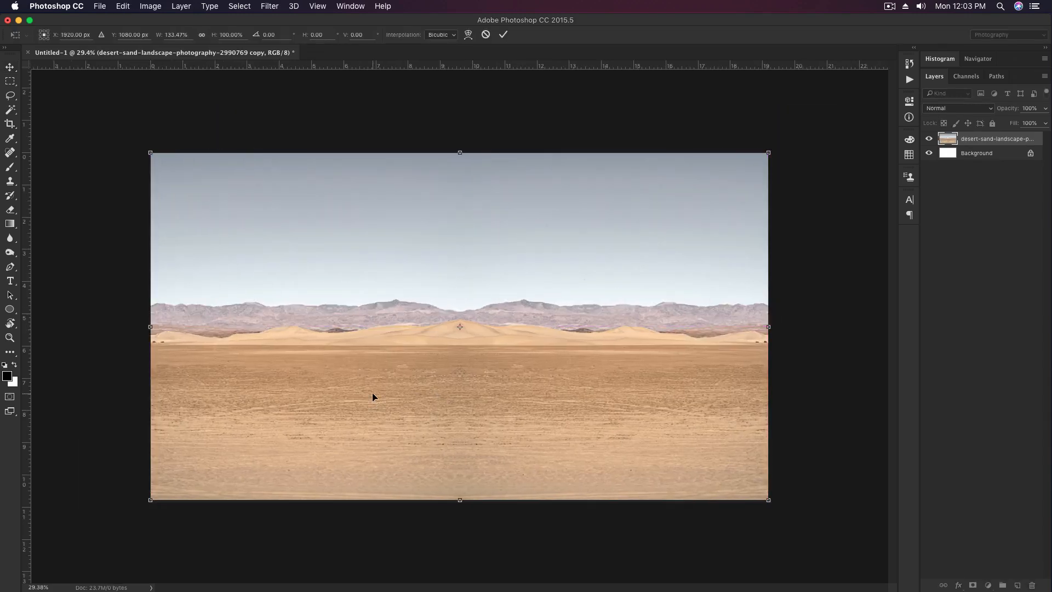
key(Return)
Step: Duplicate the merged desert layer and mask the copy to the sky, mountains and dunes above the ground line
scroll(472, 305, up, 1)
key(ctrl+j)
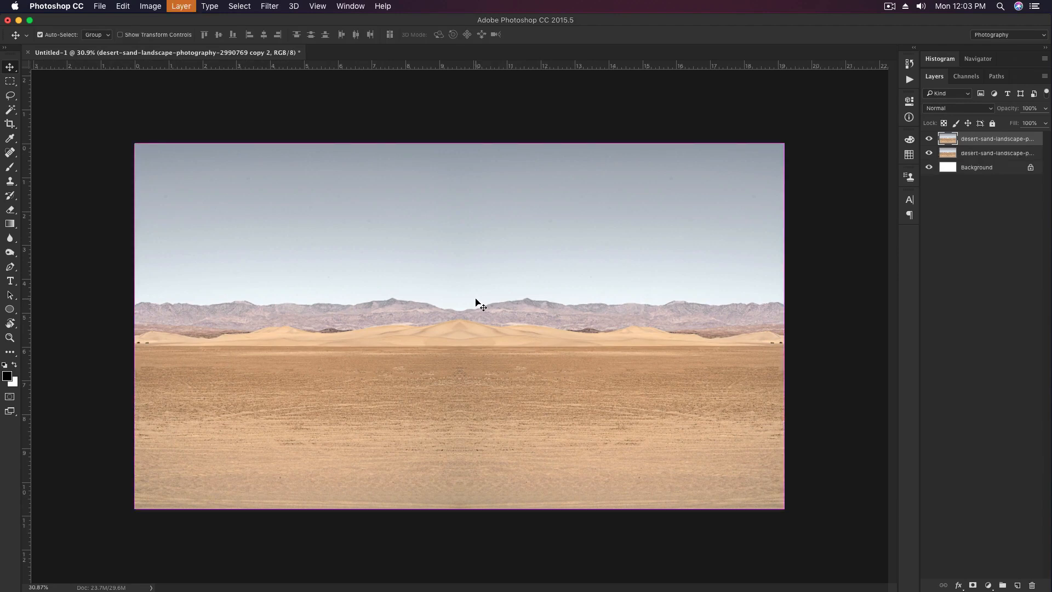
key(m)
drag(130, 140, 831, 347)
scroll(570, 257, up, 1)
click(972, 585)
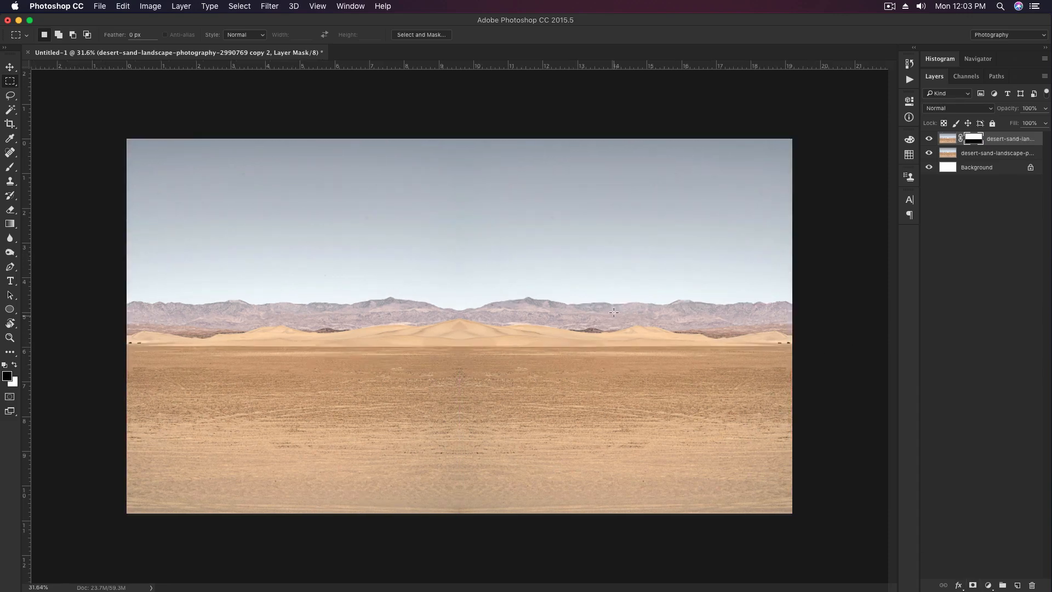
Step: Duplicate the masked layer, invert the copy's mask to show only the ground, and hide the other two desert layers
key(v)
click(929, 154)
key(super+j)
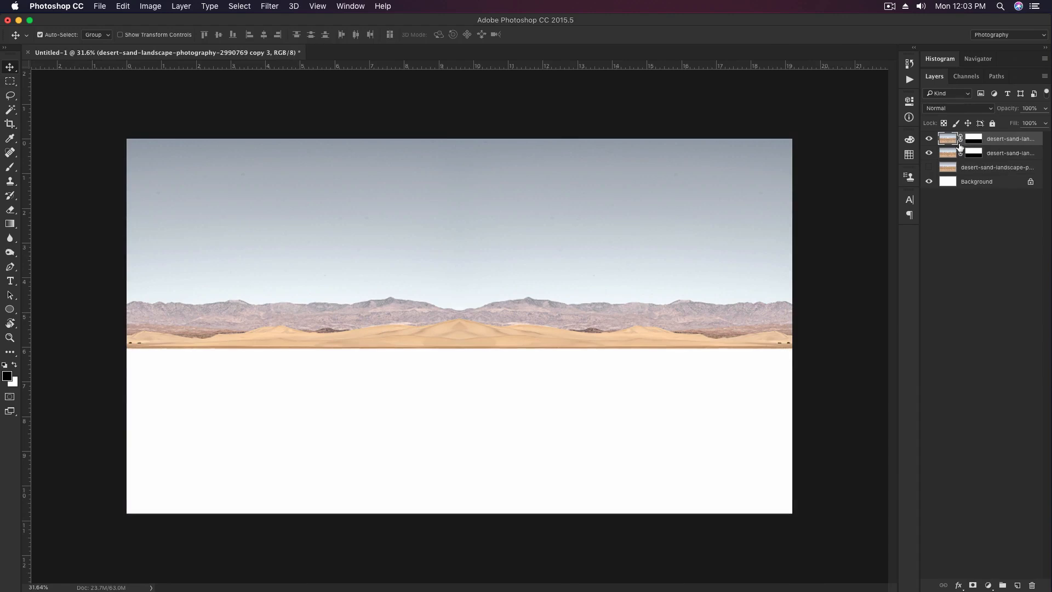
key(super+i)
click(931, 155)
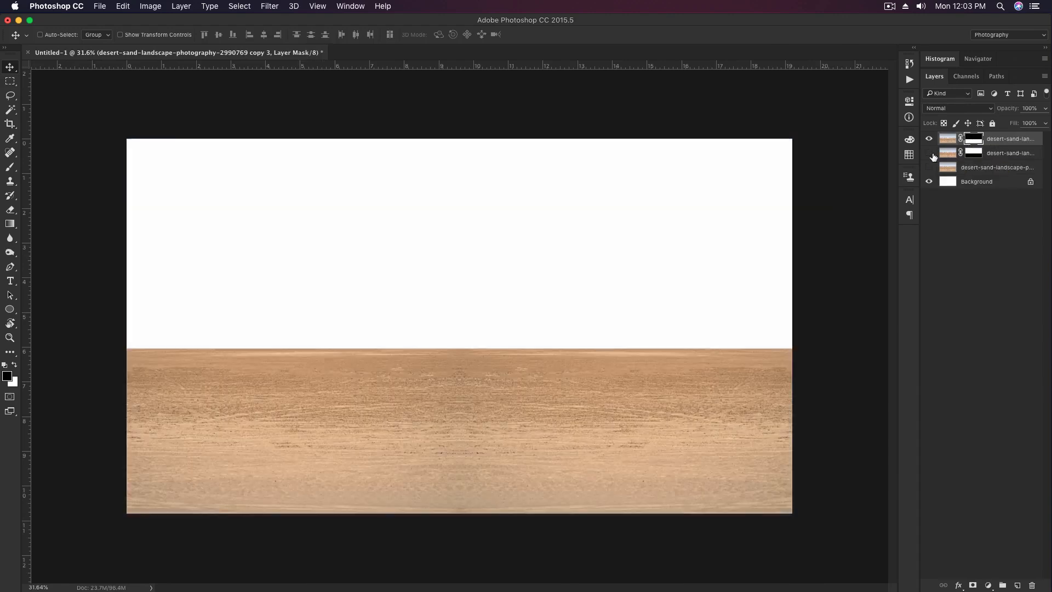
Step: Draw a zigzag shoreline path with the Pen tool down the right half of the ground, from the horizon to below the canvas
scroll(728, 304, up, 3)
key(p)
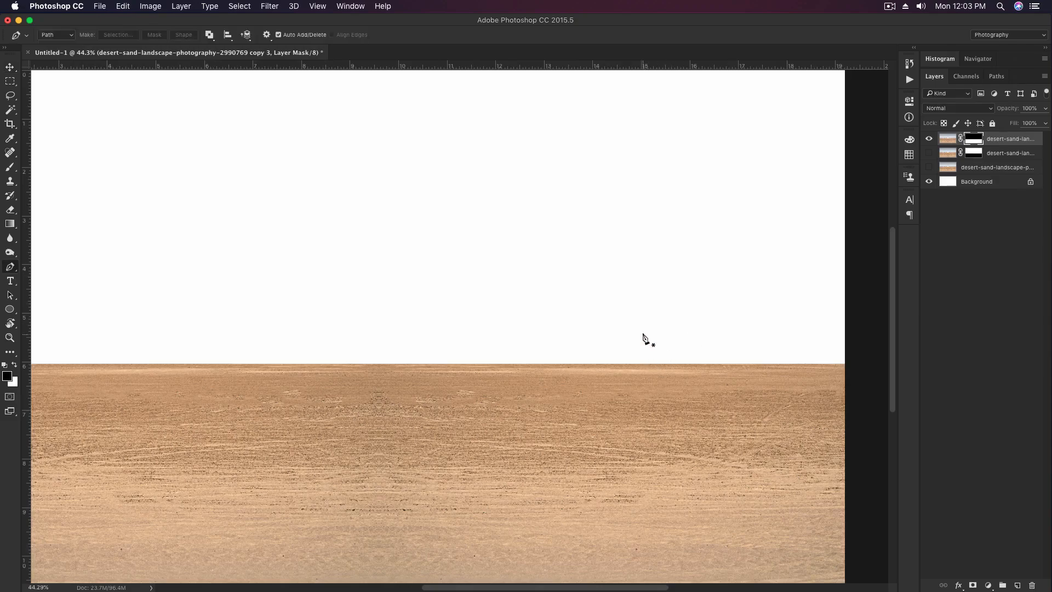
scroll(644, 351, up, 2)
drag(644, 375, 646, 258)
scroll(651, 255, down, 3)
scroll(638, 357, down, 2)
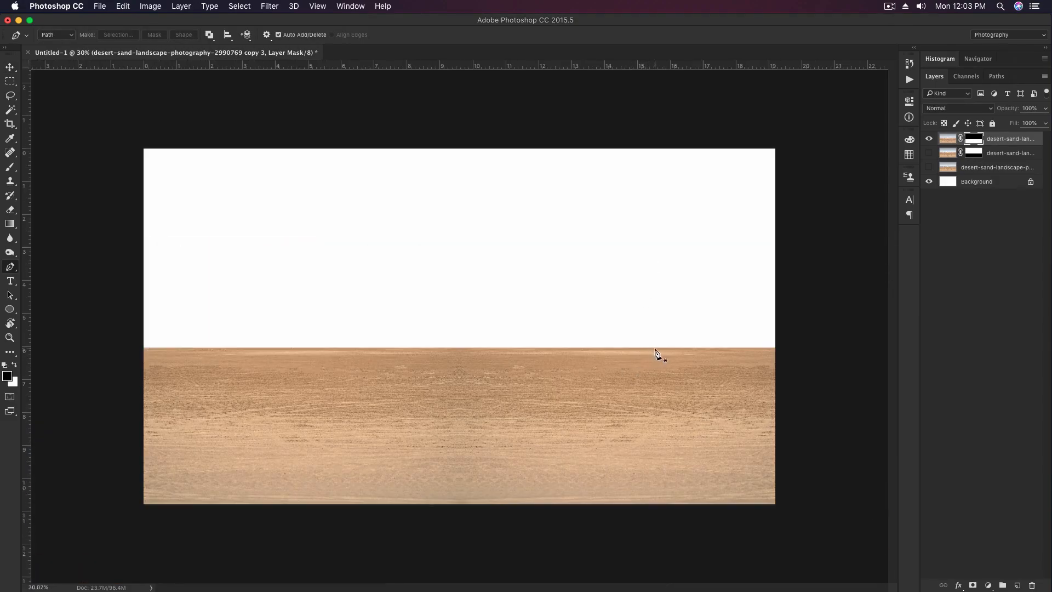
click(653, 349)
click(683, 357)
drag(683, 357, 684, 352)
click(541, 448)
click(727, 511)
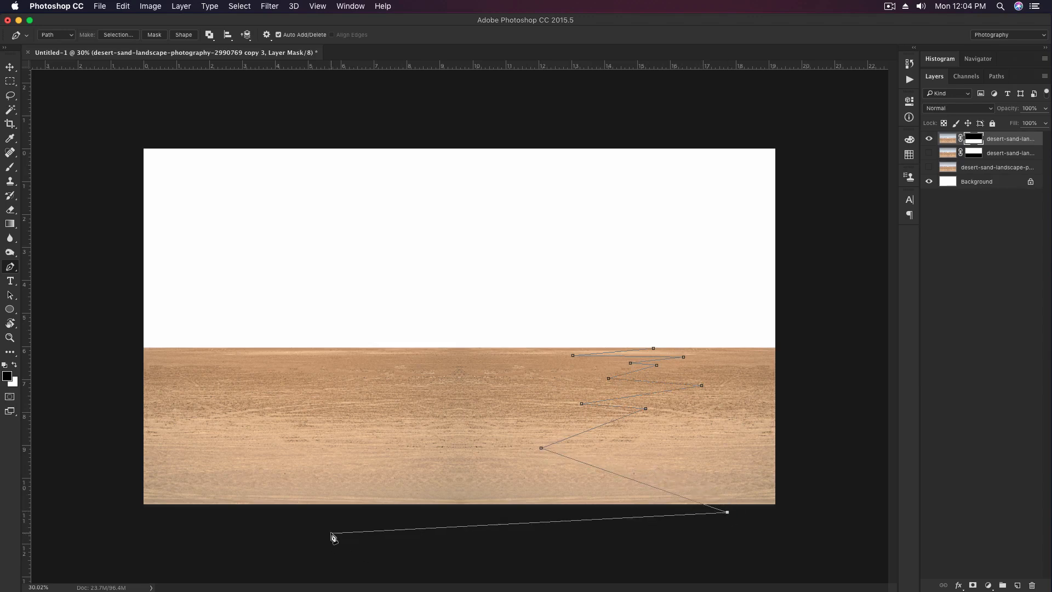
Step: Continue the path in a zigzag up the left side of the ground and close it above the horizon
click(224, 508)
click(411, 479)
click(228, 463)
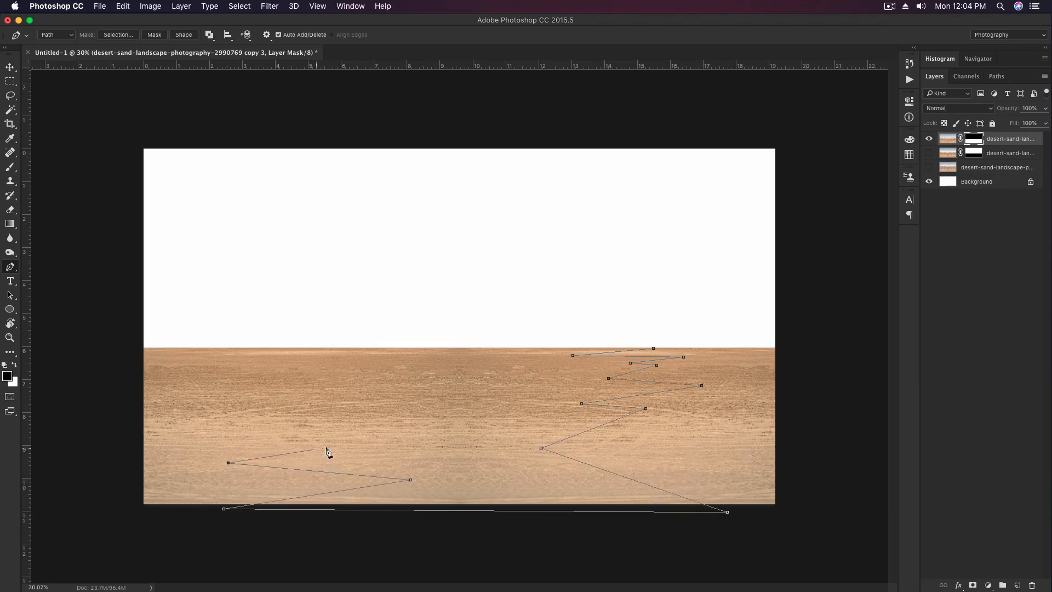
click(351, 434)
click(239, 399)
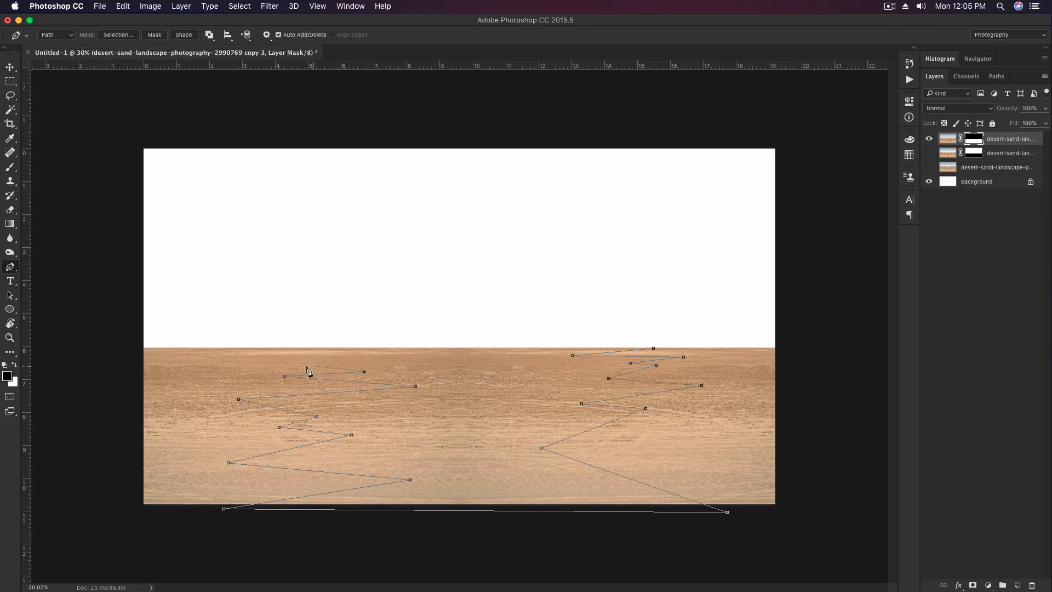
click(255, 358)
click(246, 349)
drag(480, 306, 524, 306)
click(596, 306)
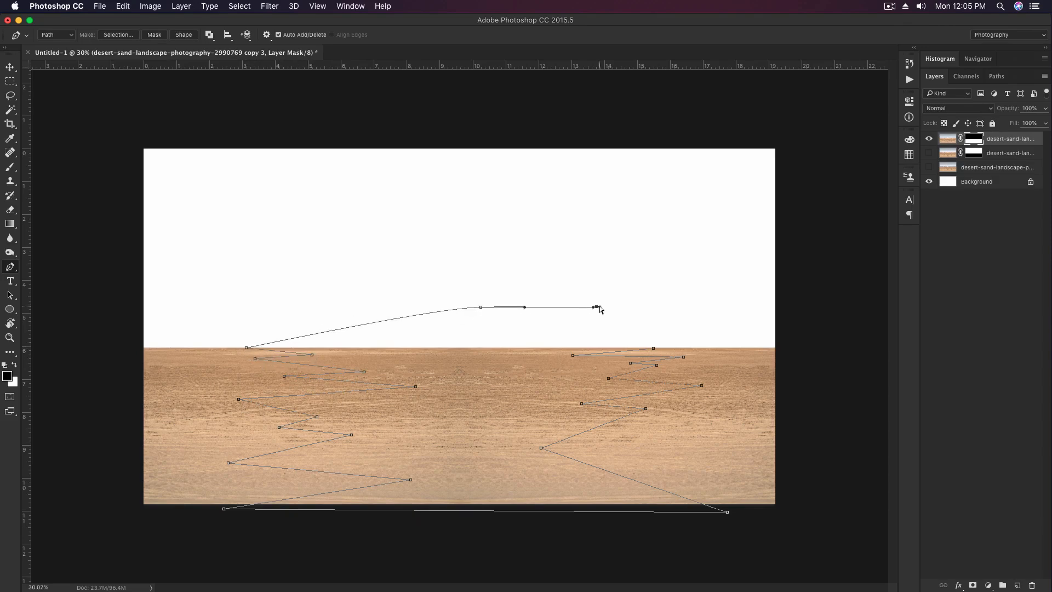
click(653, 347)
Step: Convert the path to a selection, invert it, and fill that area of the ground layer's mask with black
key(super+Return)
key(shift+super+i)
key(alt+BackSpace)
key(super+d)
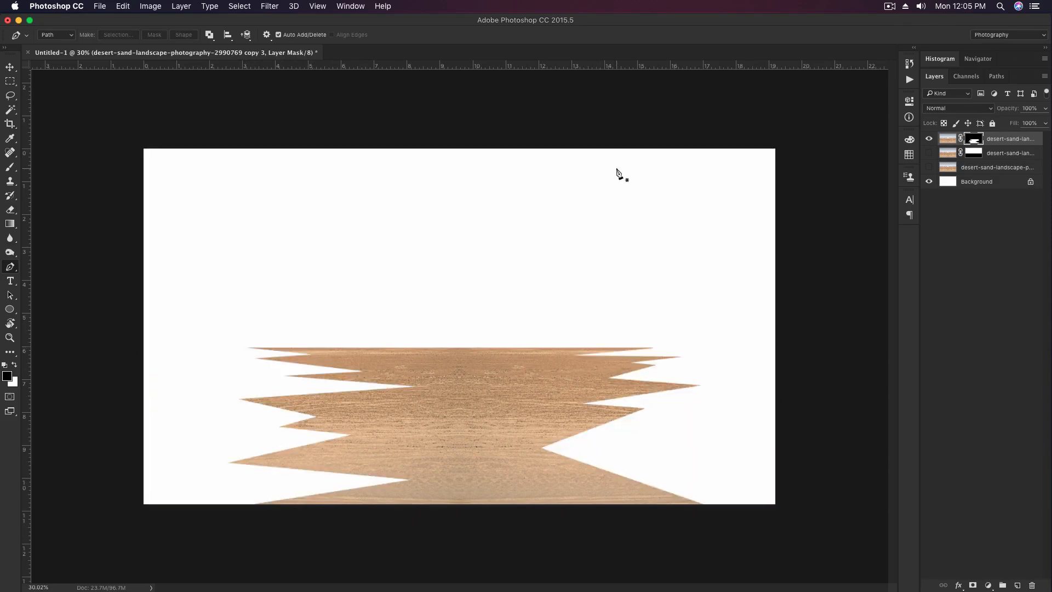
Step: Invert the ground layer's mask and black out everything above the horizon, leaving only the two jagged banks
key(v)
key(super+i)
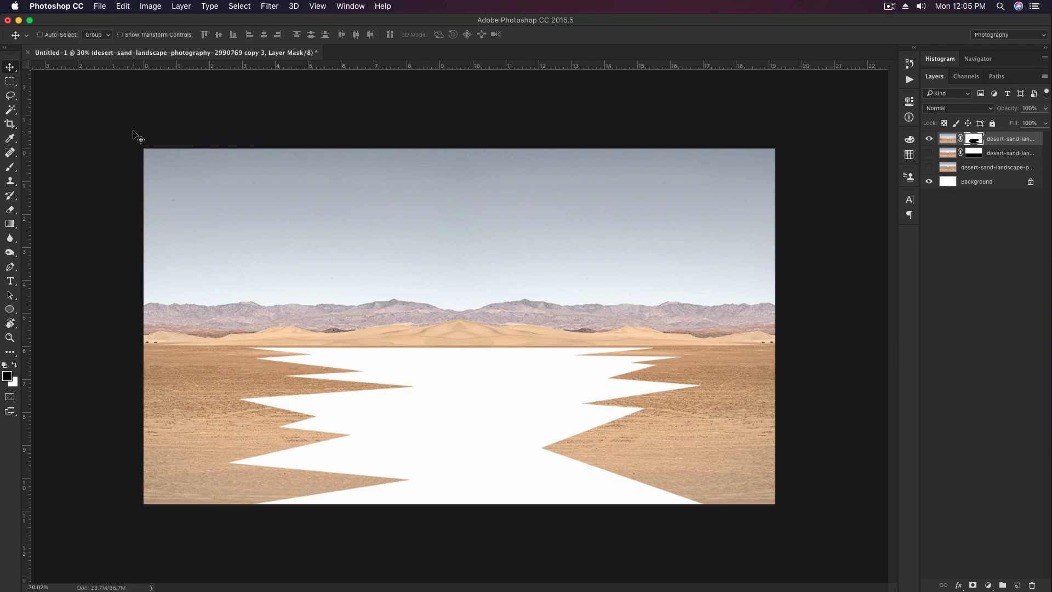
key(m)
drag(141, 138, 888, 347)
scroll(559, 316, up, 4)
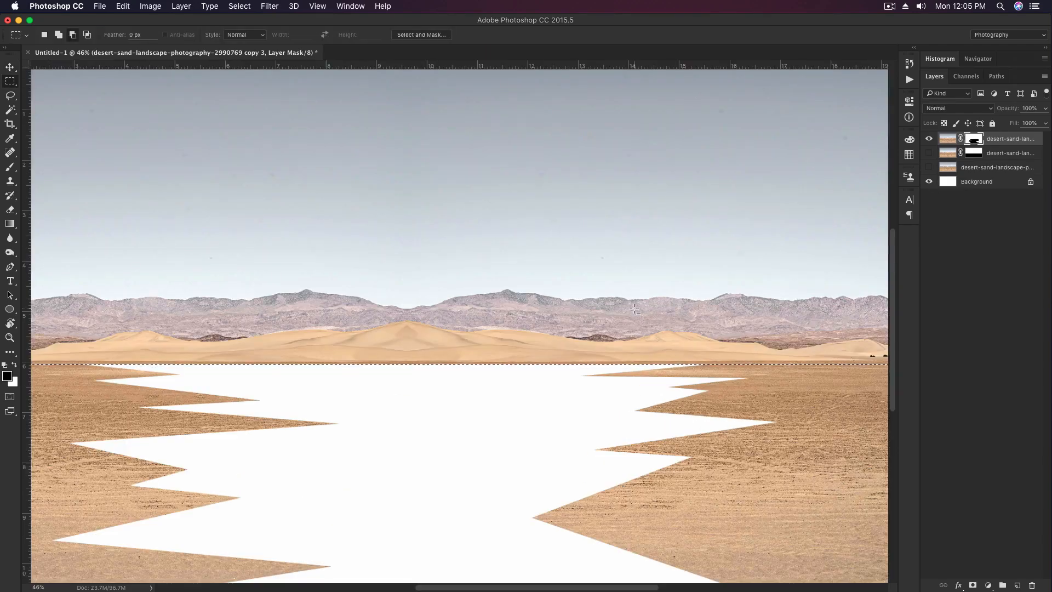
key(alt+BackSpace)
key(super+d)
Step: Choose a hard round brush of 50 px for painting on the mask at the right bank's edge
scroll(635, 310, down, 2)
key(b)
right_click(531, 353)
drag(586, 306, 627, 309)
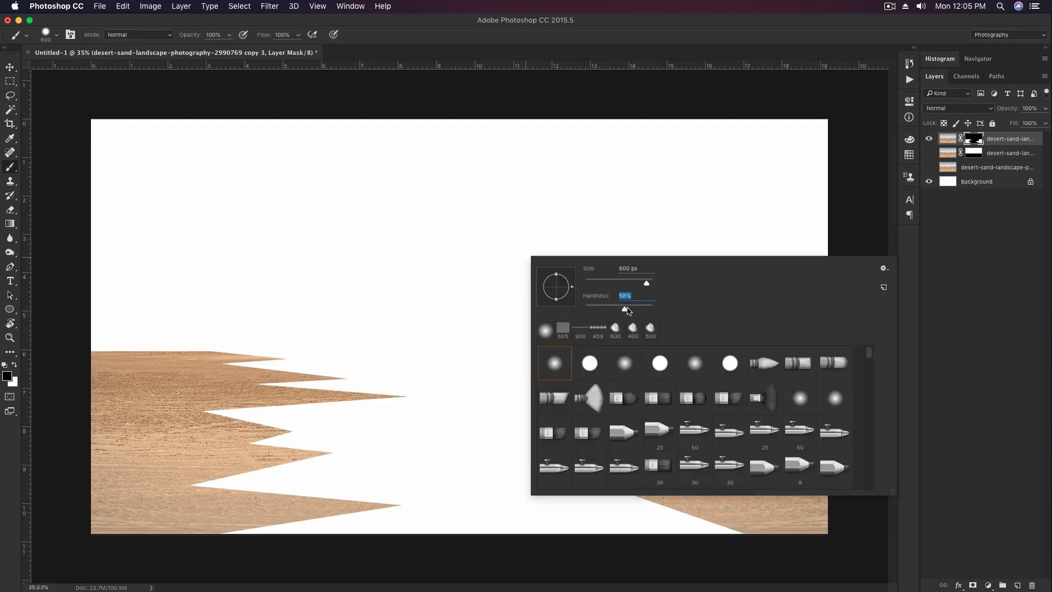
click(587, 377)
click(657, 43)
key(bracketleft)
key(bracketleft)
key(bracketleft)
key(bracketleft)
key(bracketleft)
key(bracketleft)
key(bracketleft)
key(bracketleft)
key(bracketleft)
key(bracketleft)
key(bracketleft)
key(bracketleft)
key(bracketleft)
key(bracketleft)
scroll(680, 355, up, 8)
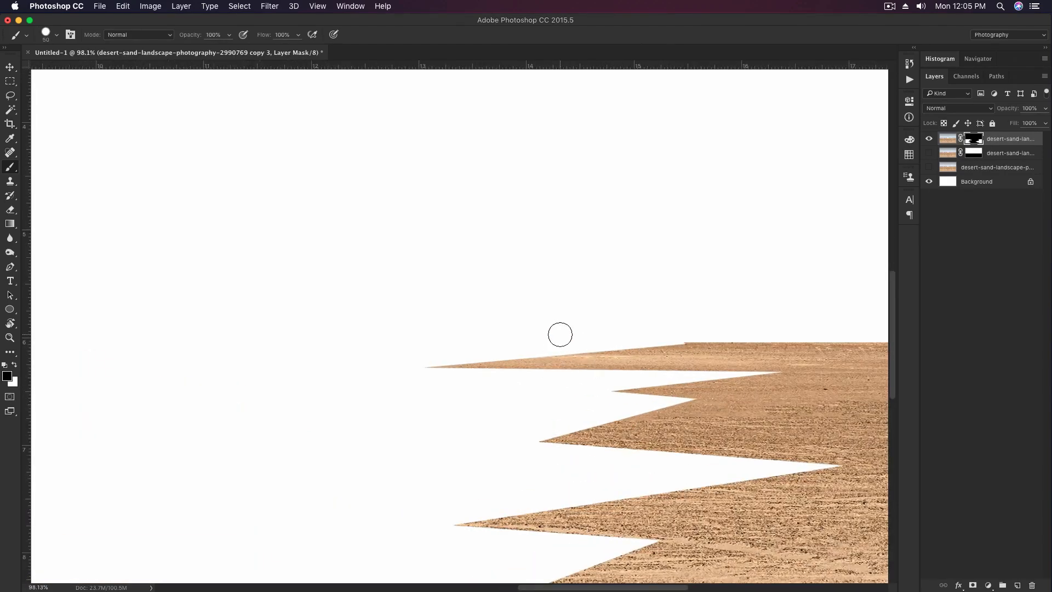
Step: With a smaller black brush on the mask, roughen the underside of the right bank's top spike
key(bracketleft)
key(bracketleft)
key(bracketleft)
key(bracketleft)
key(bracketleft)
key(bracketleft)
key(bracketleft)
scroll(547, 356, up, 2)
mouse_move(531, 364)
mouse_down()
mouse_move(566, 385)
mouse_move(370, 378)
mouse_up()
Step: Roughen the upper edge of the right bank's second spike on the mask and trim back its thin tip
key(bracketright)
key(bracketright)
key(bracketleft)
key(bracketleft)
key(bracketleft)
key(bracketleft)
mouse_move(589, 384)
mouse_down()
mouse_move(790, 388)
mouse_move(553, 350)
mouse_up()
key(bracketleft)
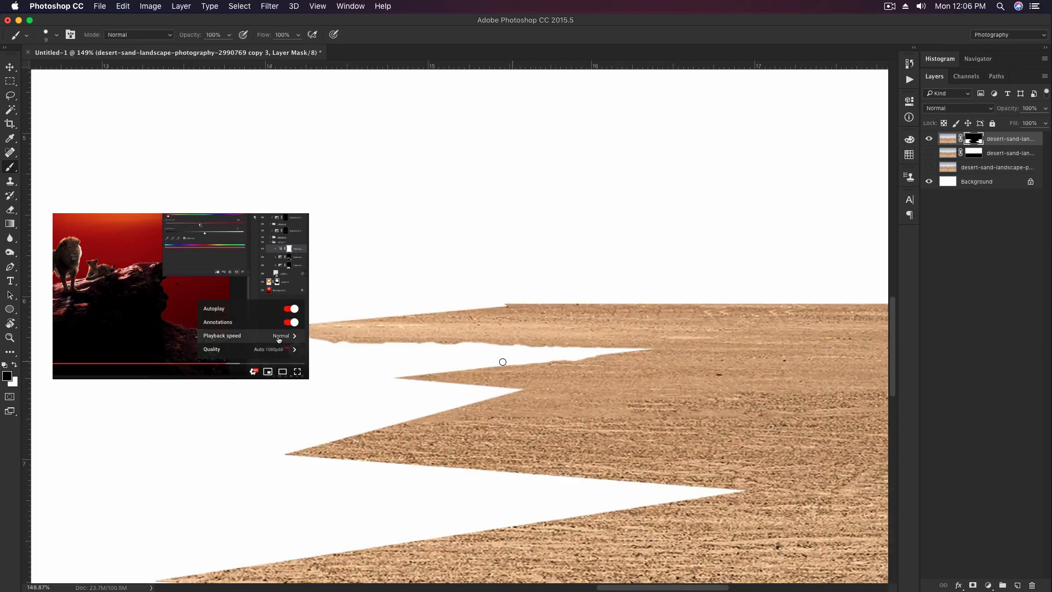
key(bracketright)
key(bracketright)
drag(403, 380, 413, 371)
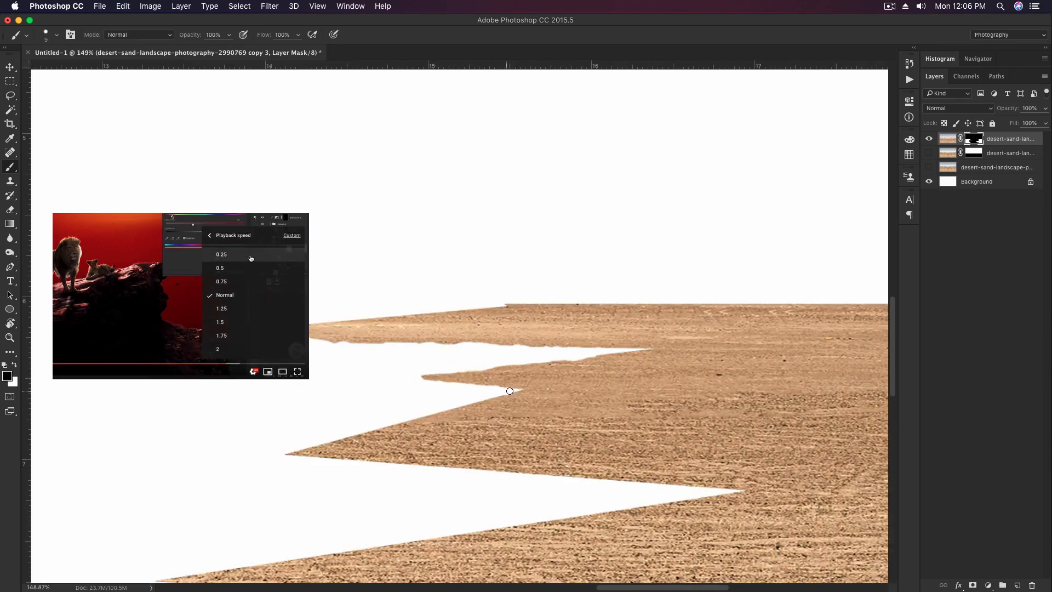
Step: Roughen both edges of the right bank's third spike on the mask, including the notches above and below it
mouse_move(509, 391)
mouse_down()
mouse_move(532, 392)
mouse_move(327, 435)
mouse_move(342, 467)
mouse_move(322, 457)
mouse_move(277, 473)
mouse_move(291, 455)
mouse_move(453, 475)
mouse_up()
key(bracketright)
key(bracketright)
key(bracketright)
key(bracketleft)
key(bracketleft)
key(bracketleft)
drag(559, 484, 721, 490)
drag(629, 505, 815, 317)
key(bracketright)
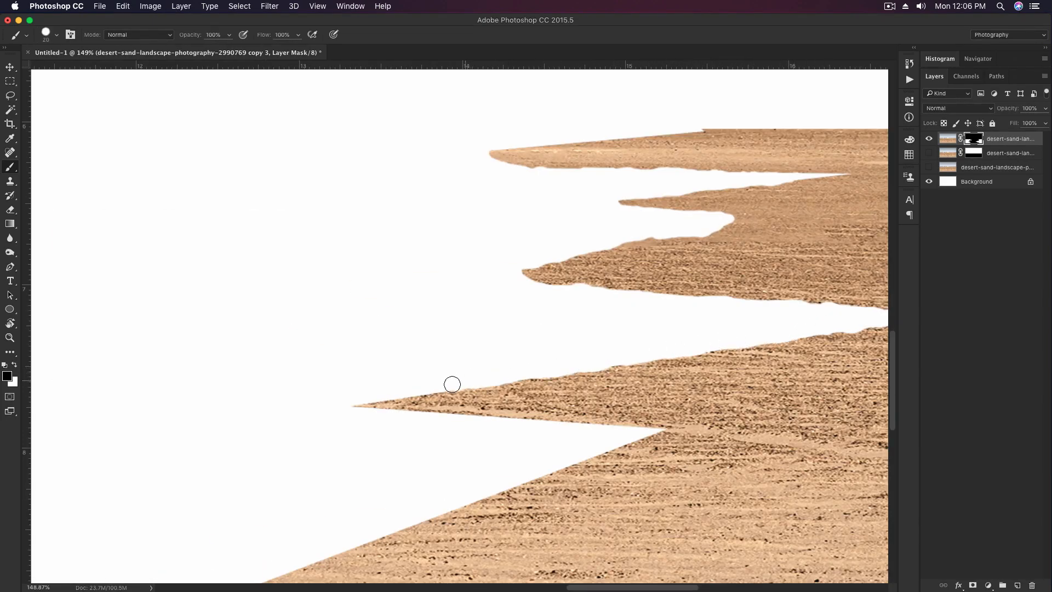
Step: Mask an irregular outline around the tip and underside of the right bank's fourth spike, varying the brush size
mouse_move(451, 381)
mouse_down()
mouse_move(479, 423)
mouse_move(404, 400)
mouse_move(354, 405)
mouse_up()
key(bracketleft)
mouse_move(480, 419)
mouse_down()
mouse_move(660, 431)
mouse_move(634, 444)
mouse_move(643, 436)
mouse_move(584, 439)
mouse_move(581, 455)
mouse_move(539, 475)
mouse_up()
key(bracketright)
key(bracketright)
key(bracketright)
key(super+z)
key(bracketleft)
key(bracketright)
Step: Roughen the upper edge, tip and long underside of the right bank's lowest spike down to the canvas bottom
drag(556, 448, 648, 322)
drag(608, 355, 536, 383)
mouse_move(514, 391)
mouse_down()
mouse_move(589, 323)
mouse_move(405, 396)
mouse_up()
mouse_move(401, 396)
mouse_down()
mouse_move(400, 364)
mouse_move(399, 396)
mouse_move(350, 366)
mouse_up()
mouse_move(406, 343)
mouse_down()
mouse_move(449, 390)
mouse_move(521, 432)
mouse_move(709, 493)
mouse_move(263, 359)
mouse_move(698, 498)
mouse_up()
scroll(296, 355, down, 3)
key(bracketright)
key(bracketright)
key(bracketright)
scroll(560, 402, down, 3)
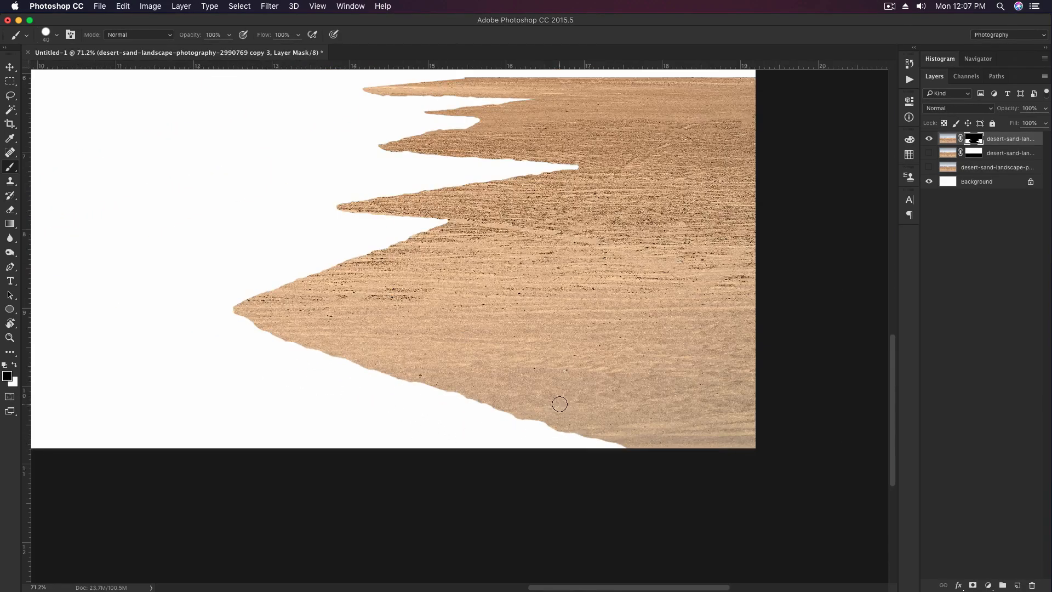
Step: Roughen both edges of the left bank's lowest spike and the underside of the spike above it on the mask
drag(559, 404, 865, 416)
drag(284, 328, 605, 277)
scroll(605, 277, up, 2)
mouse_move(630, 345)
mouse_down()
mouse_move(629, 368)
mouse_move(594, 391)
mouse_move(679, 356)
mouse_move(672, 373)
mouse_move(343, 429)
mouse_up()
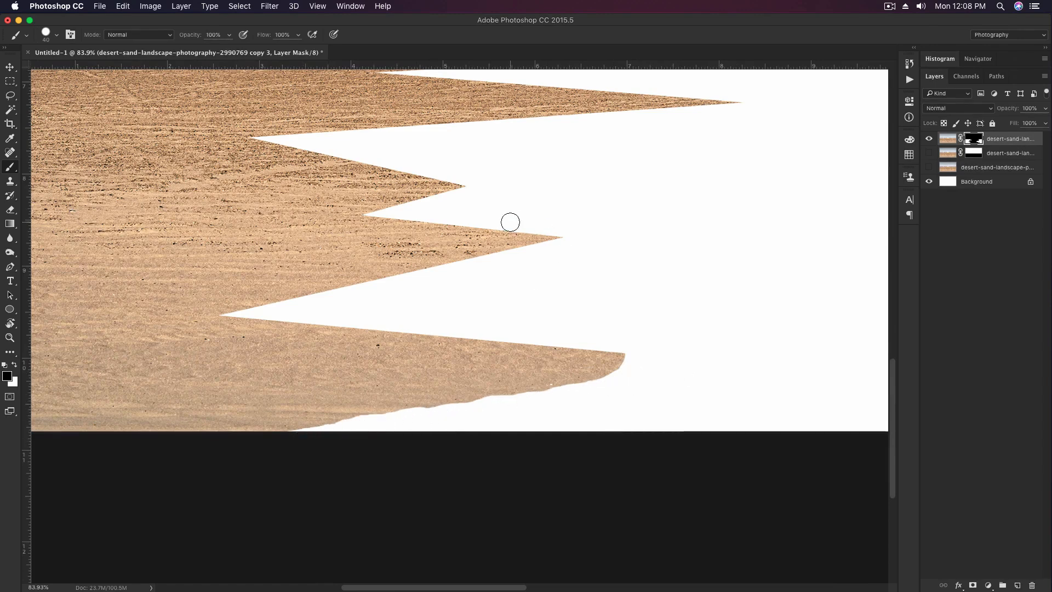
mouse_move(510, 222)
mouse_down()
mouse_move(515, 249)
mouse_move(571, 240)
mouse_move(300, 300)
mouse_up()
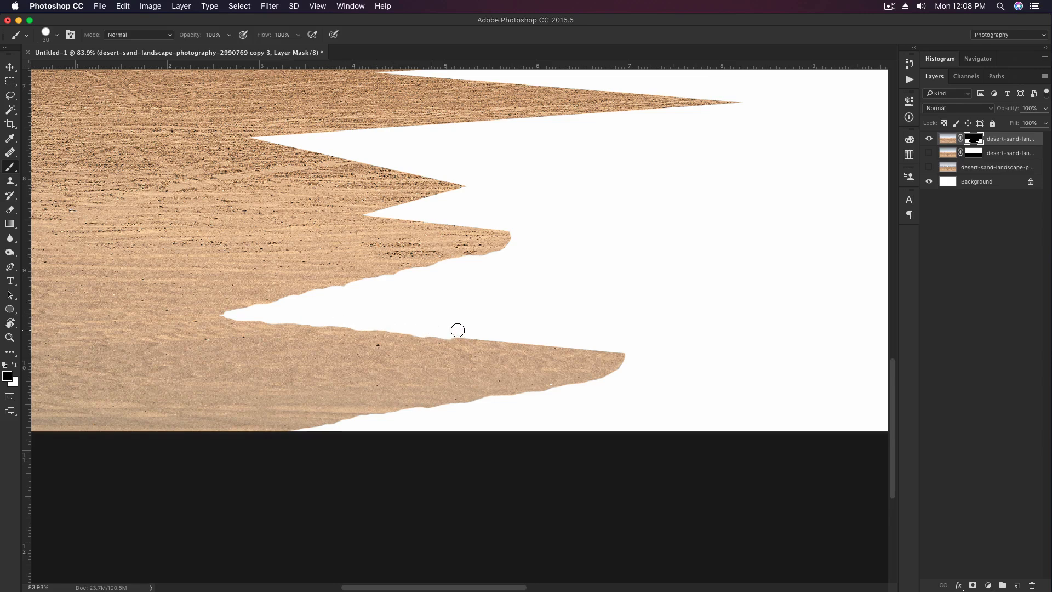
drag(457, 329, 594, 343)
Step: Roughen the short notch between the left bank's fourth and fifth spikes with a smaller brush
drag(511, 232, 734, 397)
scroll(706, 373, up, 4)
mouse_move(665, 329)
mouse_down()
mouse_move(653, 359)
mouse_move(689, 342)
mouse_up()
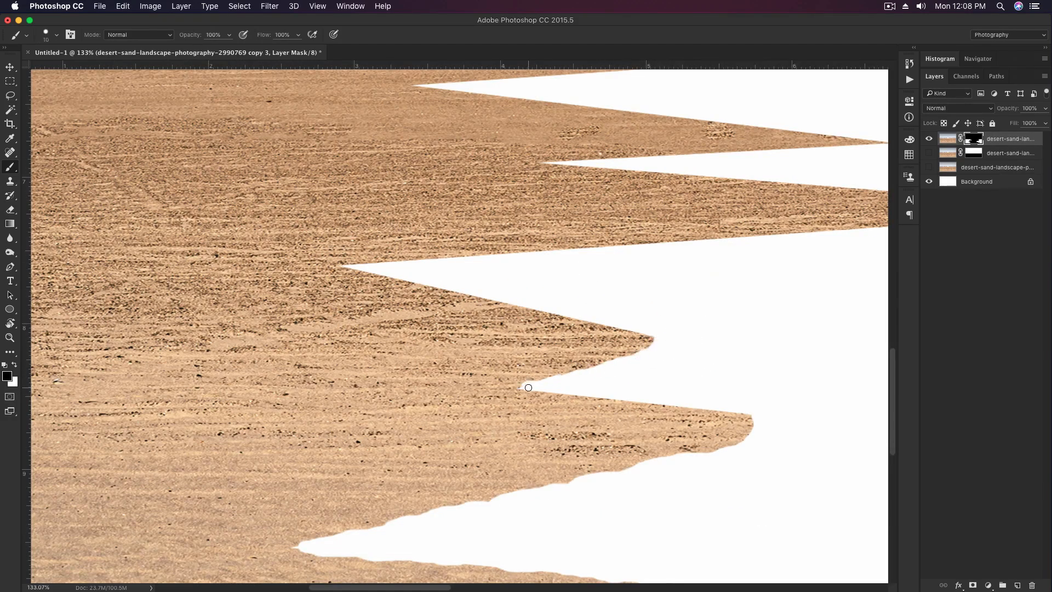
key(])
key(])
key(])
mouse_move(528, 388)
mouse_down()
mouse_move(568, 392)
mouse_move(616, 379)
mouse_move(686, 402)
mouse_move(753, 407)
mouse_up()
Step: Roughen the upper edge of the left bank's fourth spike and the underside of its long third spike
mouse_move(662, 330)
mouse_down()
mouse_move(366, 267)
mouse_move(499, 256)
mouse_up()
key([)
key([)
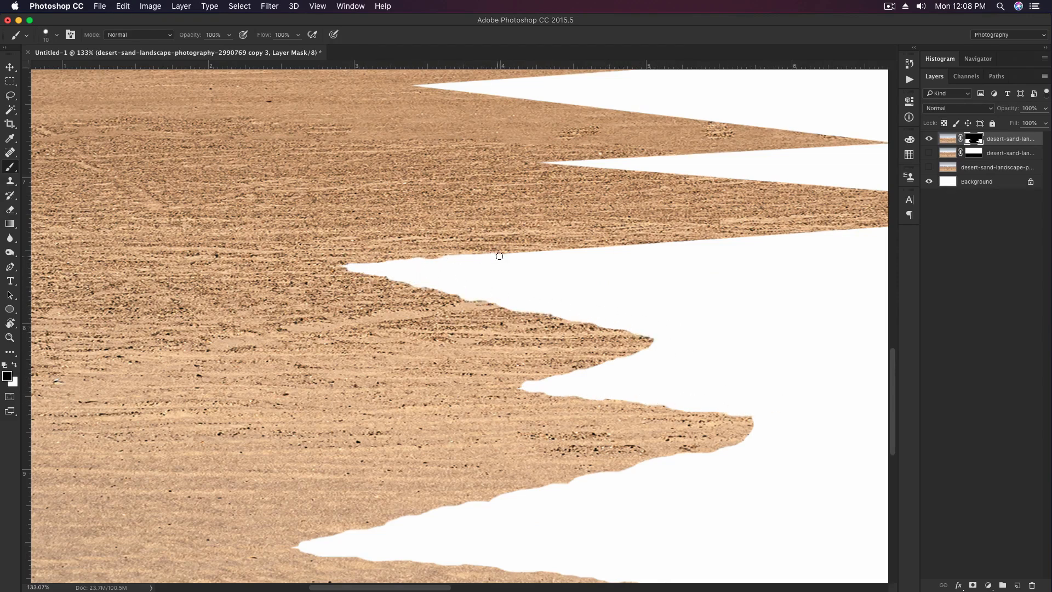
drag(579, 258, 774, 241)
key(space)
mouse_move(805, 244)
mouse_down()
mouse_move(510, 280)
mouse_move(658, 262)
mouse_move(723, 233)
mouse_move(707, 249)
mouse_move(767, 245)
mouse_up()
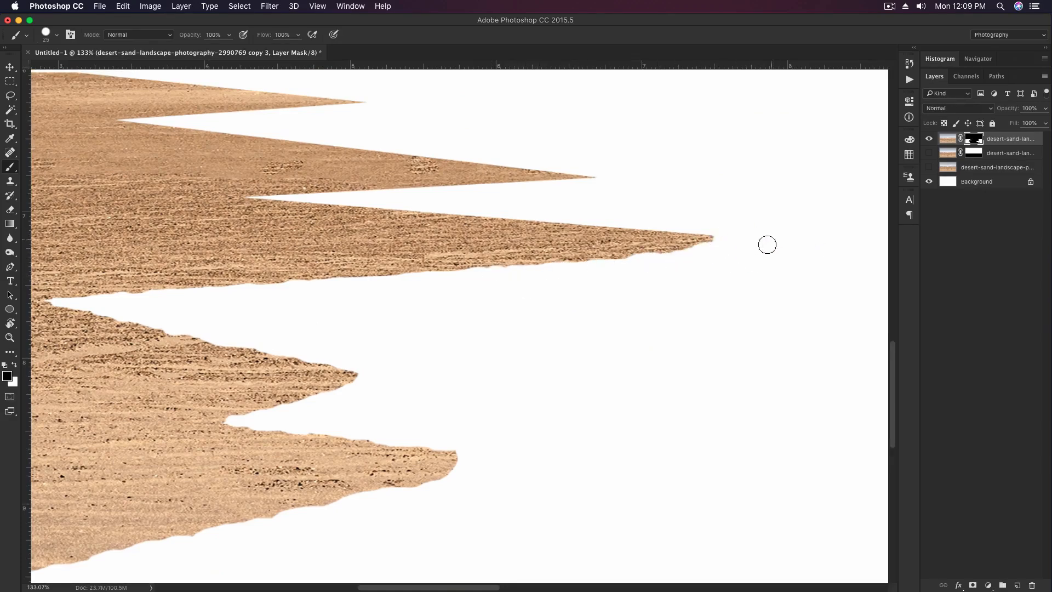
Step: Roughen the tip and upper edge of the left bank's long third spike back to the notch above it
drag(711, 228, 707, 256)
key(space)
drag(596, 200, 687, 225)
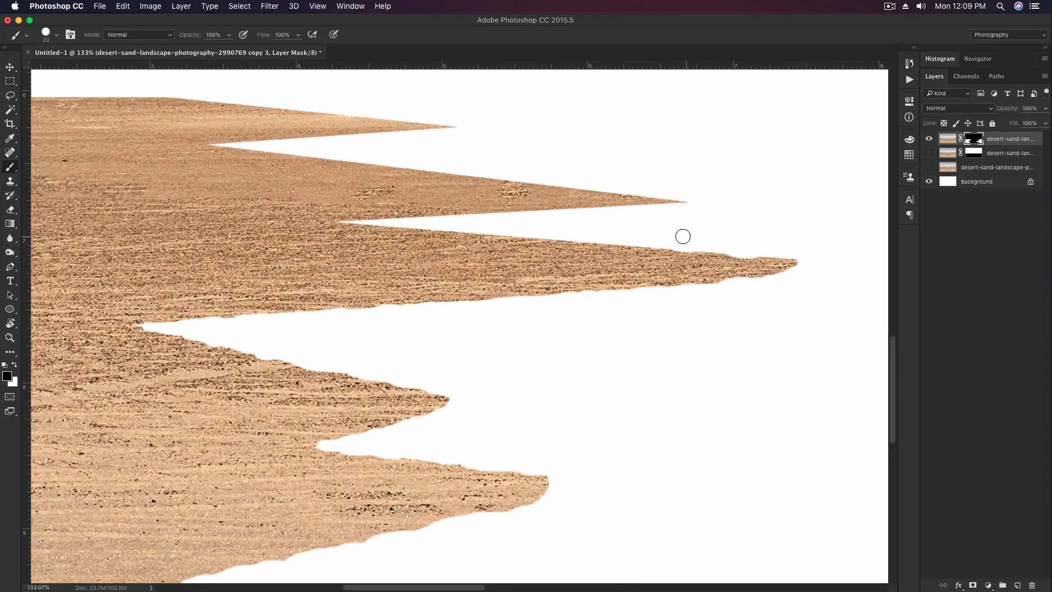
key(bracketleft)
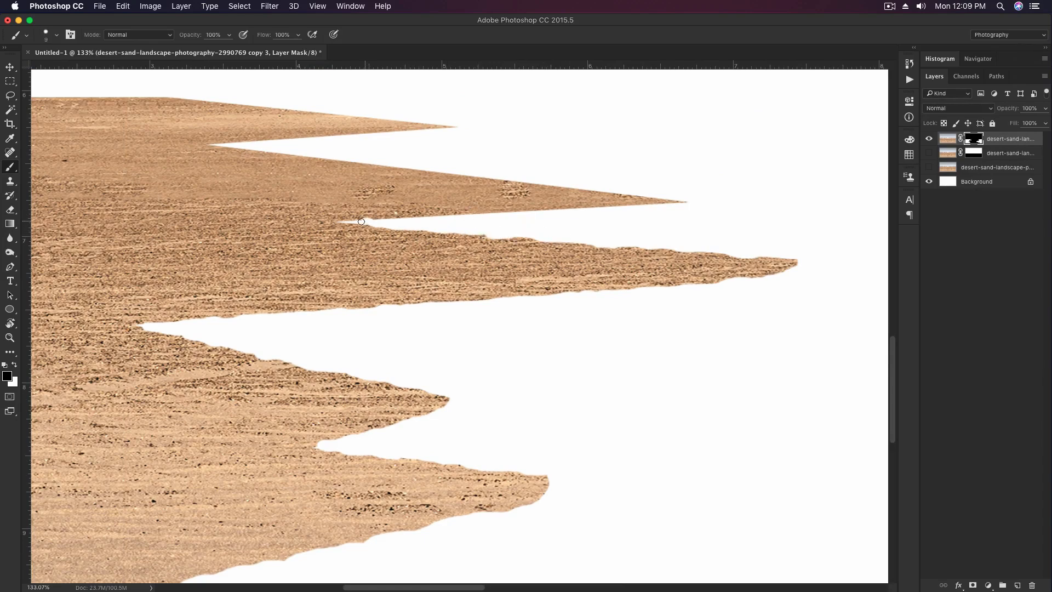
Step: Roughen both edges of the left bank's second spike, then shorten the top spike and roughen its underside
drag(484, 219, 686, 196)
key(bracketright)
key(bracketright)
key(bracketright)
key(bracketleft)
key(bracketleft)
drag(581, 179, 405, 162)
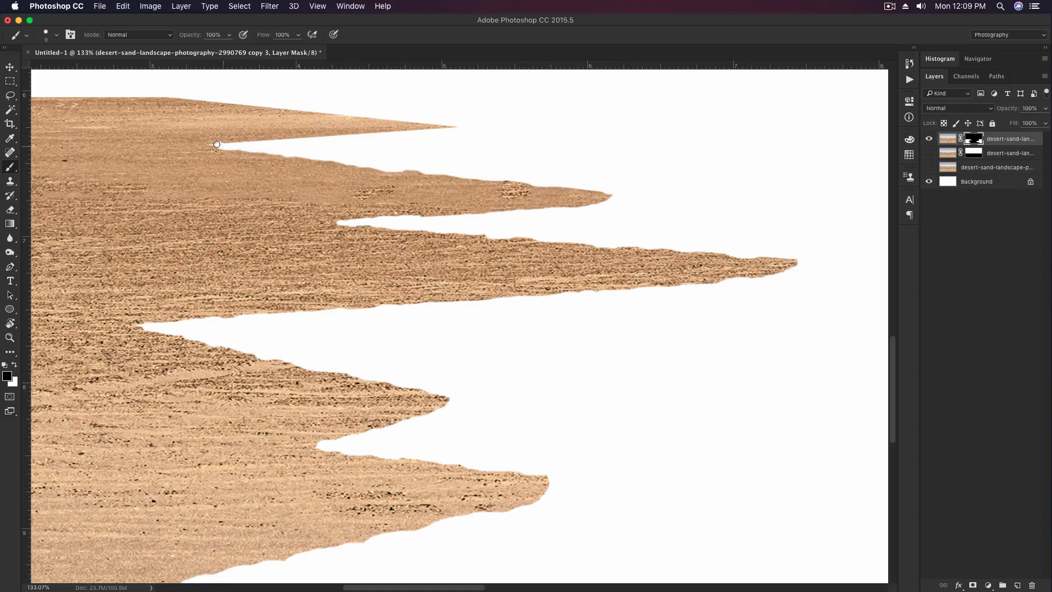
key(bracketright)
drag(287, 141, 435, 124)
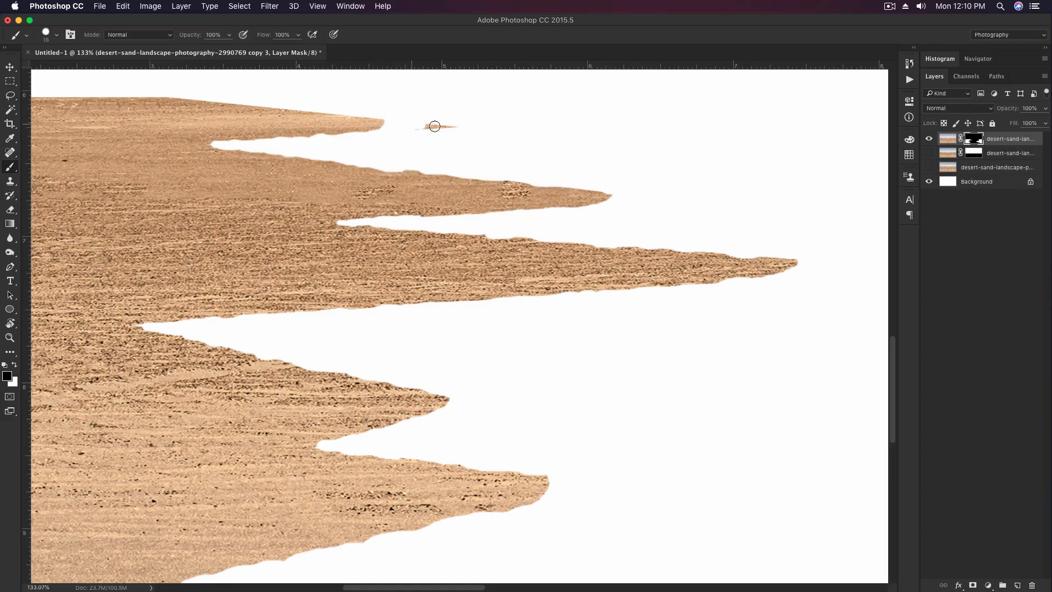
Step: Trim the long lower edge of the right bank further inward on the mask with a 50 px brush
scroll(410, 132, down, 2)
scroll(410, 133, down, 3)
scroll(559, 328, up, 3)
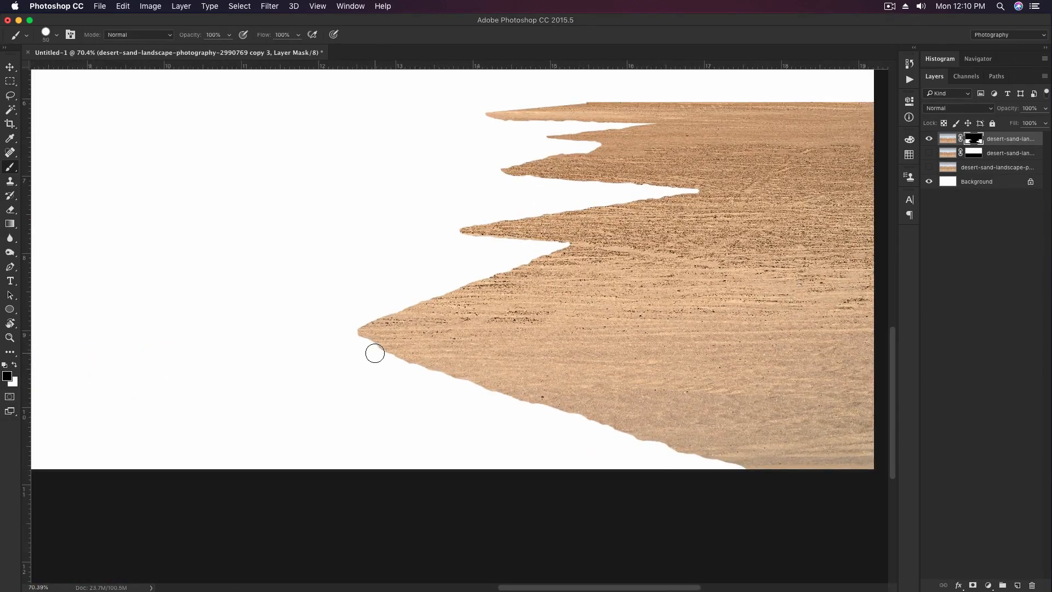
mouse_move(375, 353)
mouse_down()
mouse_move(685, 449)
mouse_move(803, 521)
mouse_move(791, 479)
mouse_up()
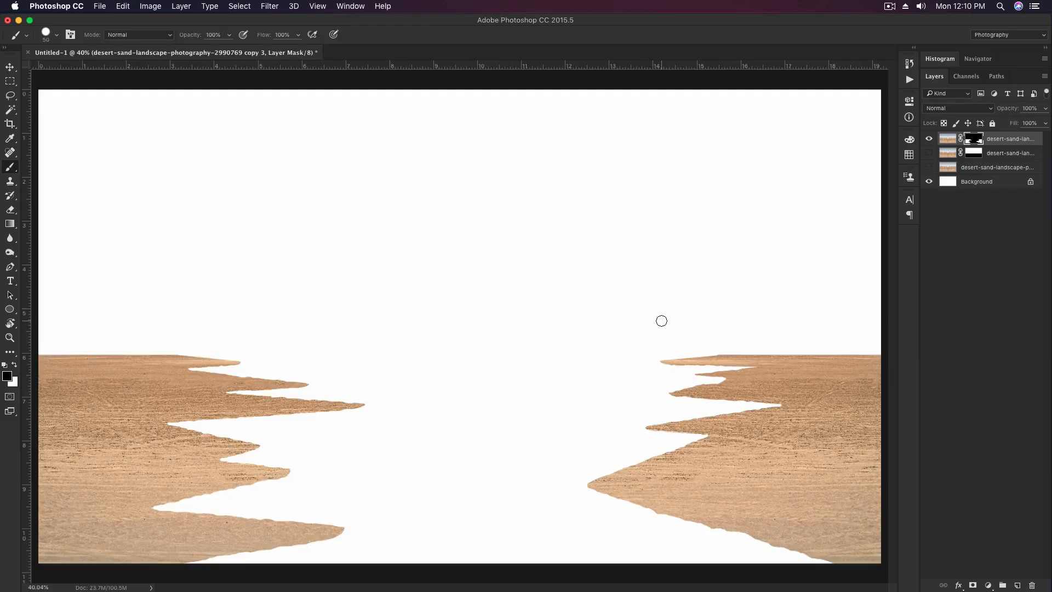
Step: Paint white on the mask with a small brush to narrow the rounded notch below the right bank's second spike to a point
scroll(639, 296, up, 2)
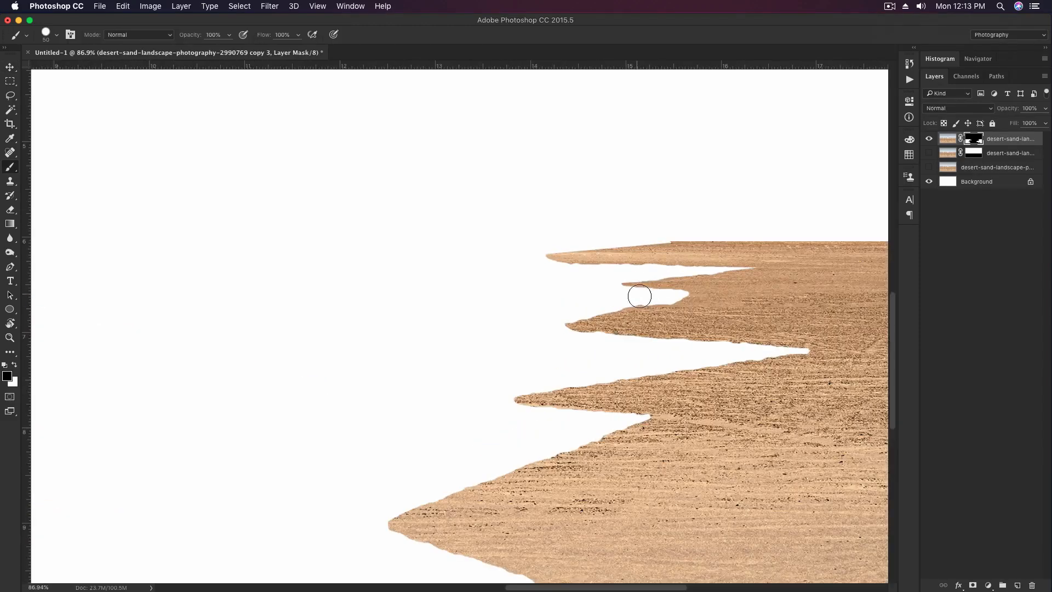
scroll(639, 296, up, 2)
key(bracketleft)
key(bracketleft)
key(bracketleft)
key(x)
scroll(696, 290, up, 2)
key(bracketleft)
key(bracketleft)
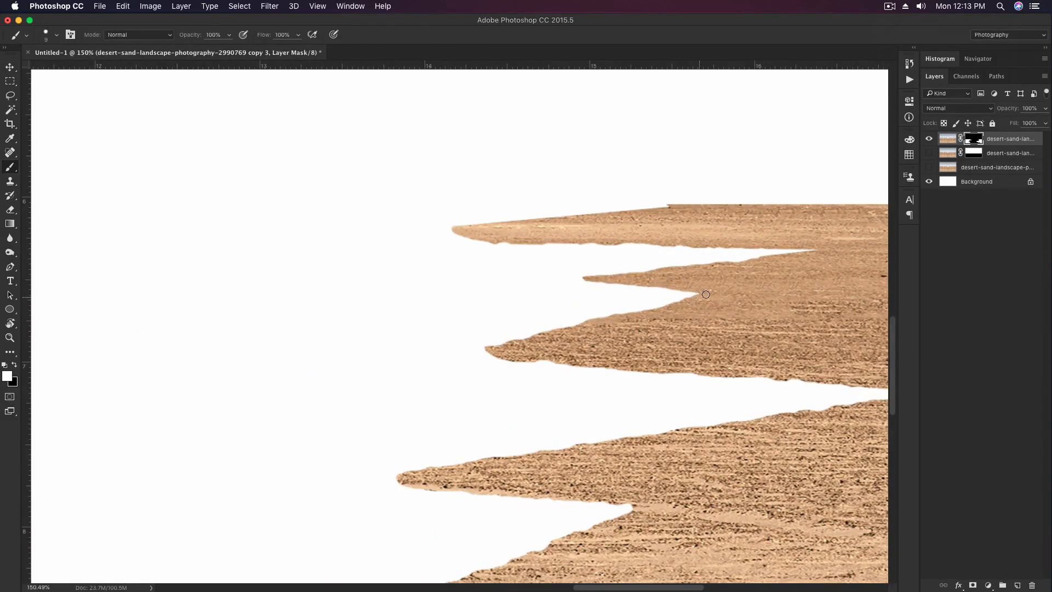
Step: Fill in a solid black cliff face on Layer 1 beneath the right bank's lowest spike, down to the canvas bottom
scroll(630, 321, down, 1)
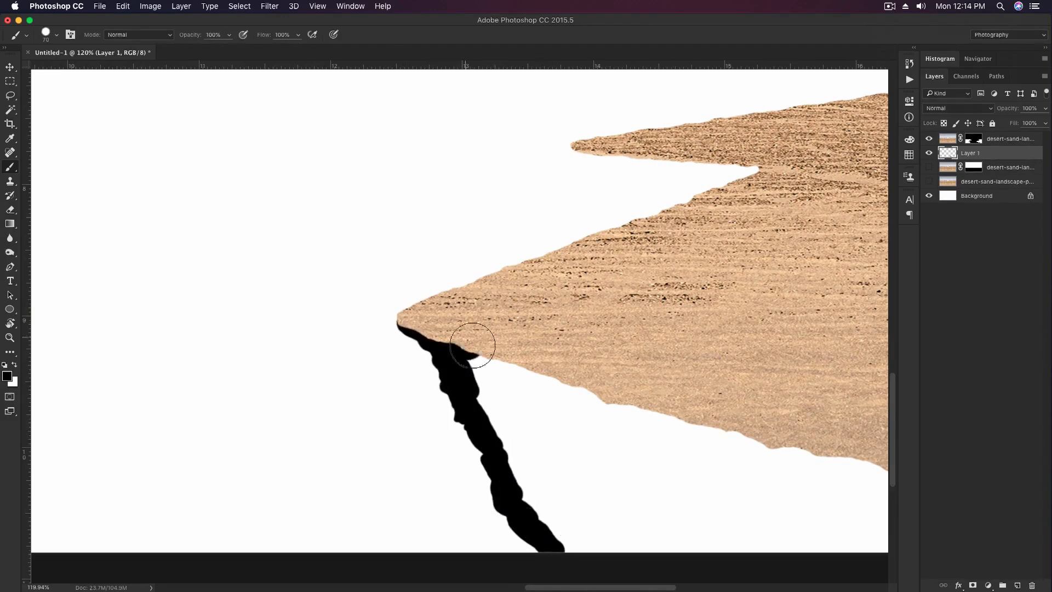
mouse_move(472, 345)
mouse_down()
mouse_move(501, 412)
mouse_move(646, 512)
mouse_up()
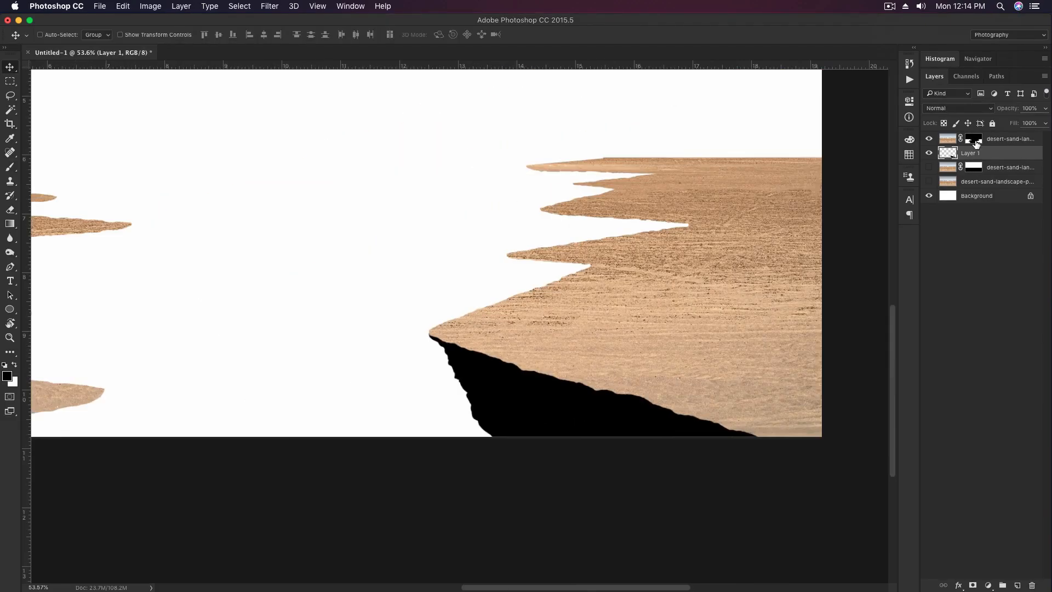
Step: Temporarily disable the ground layer's mask, copy a large rectangle of bare ground, restore the mask and reselect Layer 1
shift+click(976, 144)
key(m)
drag(711, 388, 703, 418)
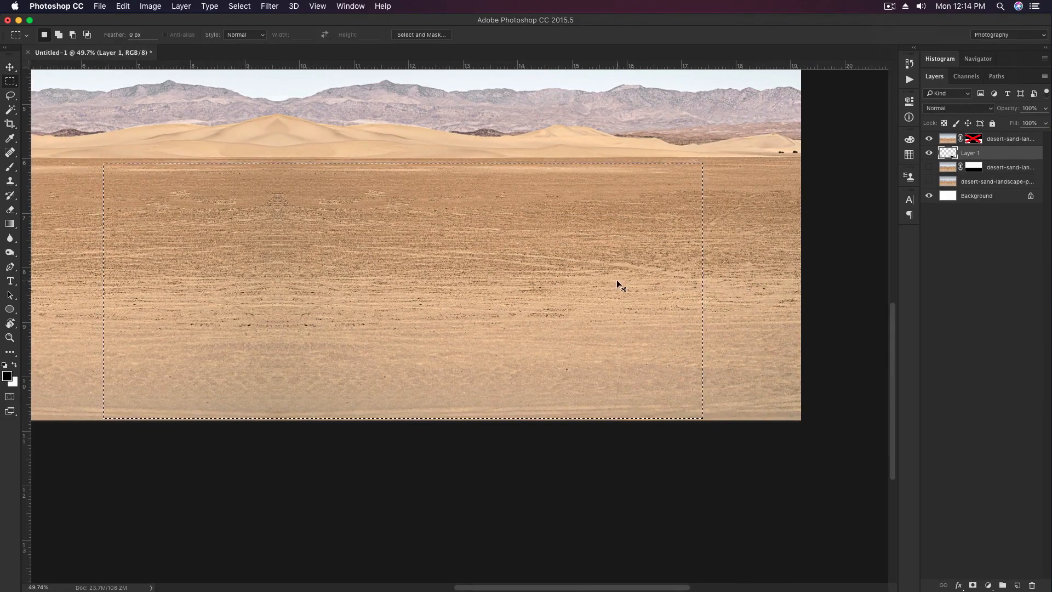
key(alt+bracketright)
shift+click(973, 138)
click(947, 157)
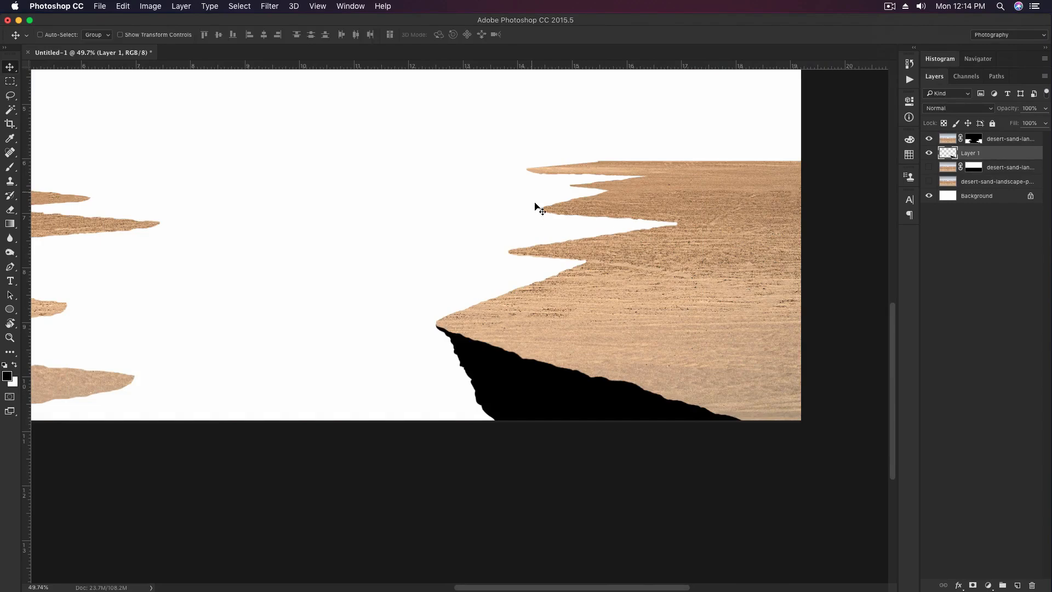
Step: Paste the copied ground above Layer 1, rotate it 90°, flip and stretch it to 5.58 in across the cliff, and clip it to the black shape
key(super+v)
key(super+t)
drag(416, 405, 573, 246)
drag(472, 207, 619, 342)
right_click(619, 339)
click(657, 474)
drag(690, 380, 741, 380)
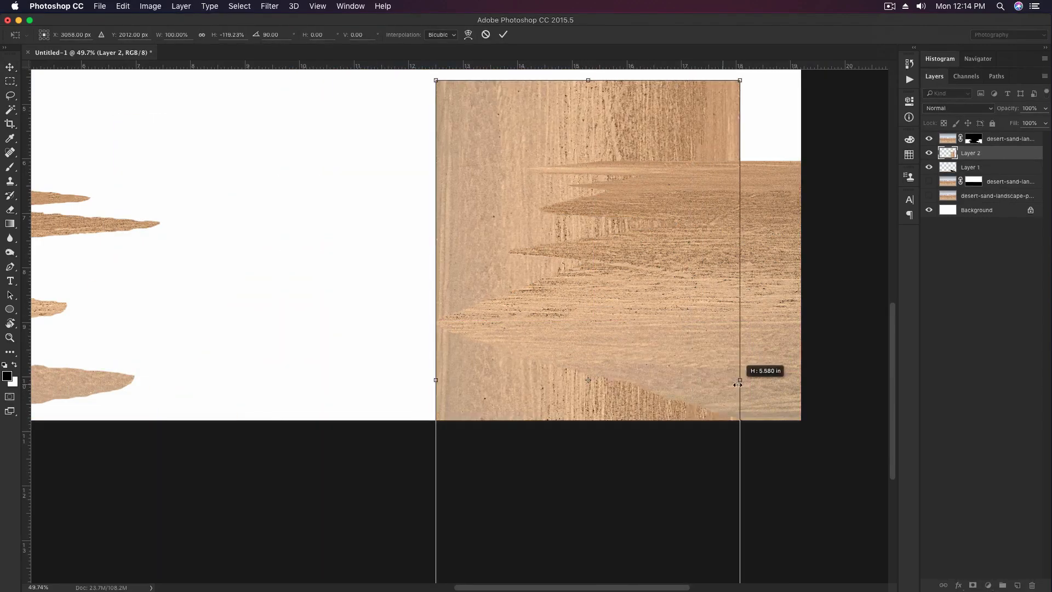
key(Return)
key(alt+super+g)
scroll(747, 282, up, 1)
shift+click(1012, 169)
key(super+t)
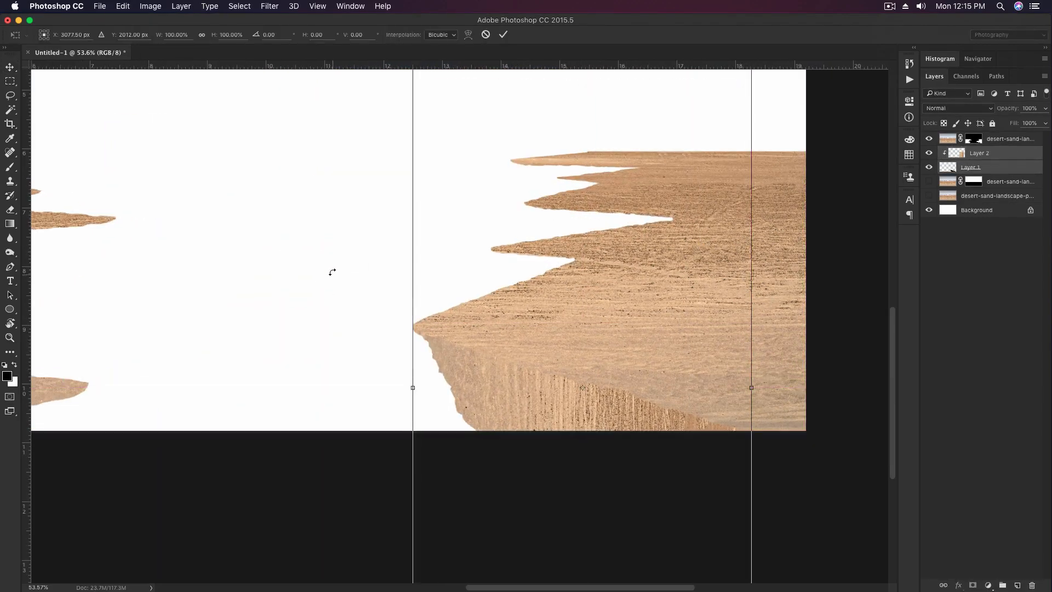
drag(331, 272, 278, 412)
key(Return)
key(super+z)
Step: Tilt the clipped ground texture so its grain slants down the cliff, and combine it with the black shape into one smart object
key(super+t)
key(Return)
key(alt+shift+[)
right_click(1024, 149)
click(964, 262)
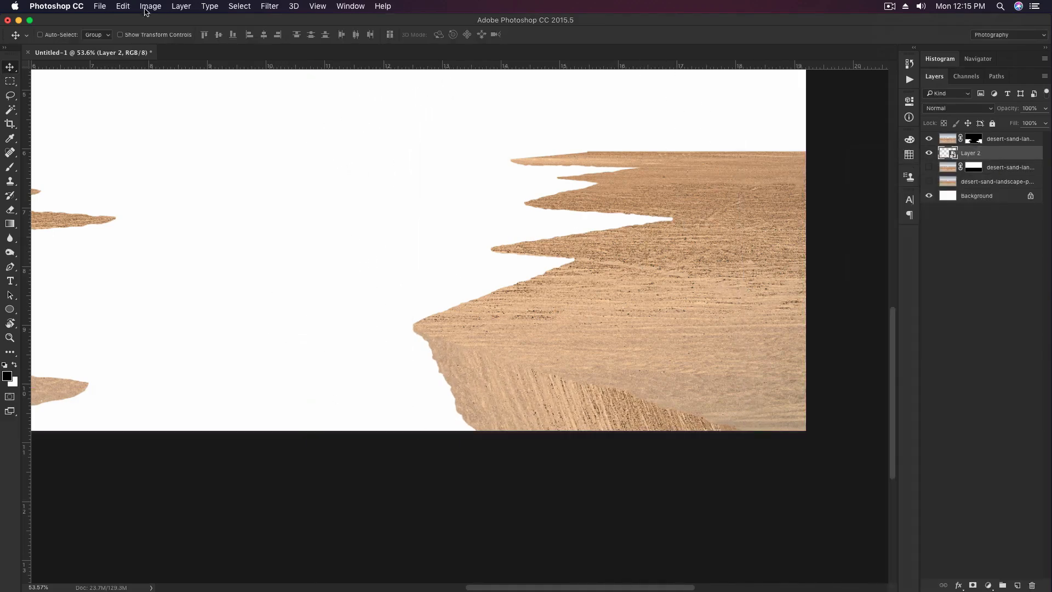
Step: Darken the cliff-face smart object with an Exposure adjustment of -1.32
click(151, 6)
mouse_move(165, 33)
click(285, 69)
drag(526, 231, 792, 253)
drag(767, 307, 753, 307)
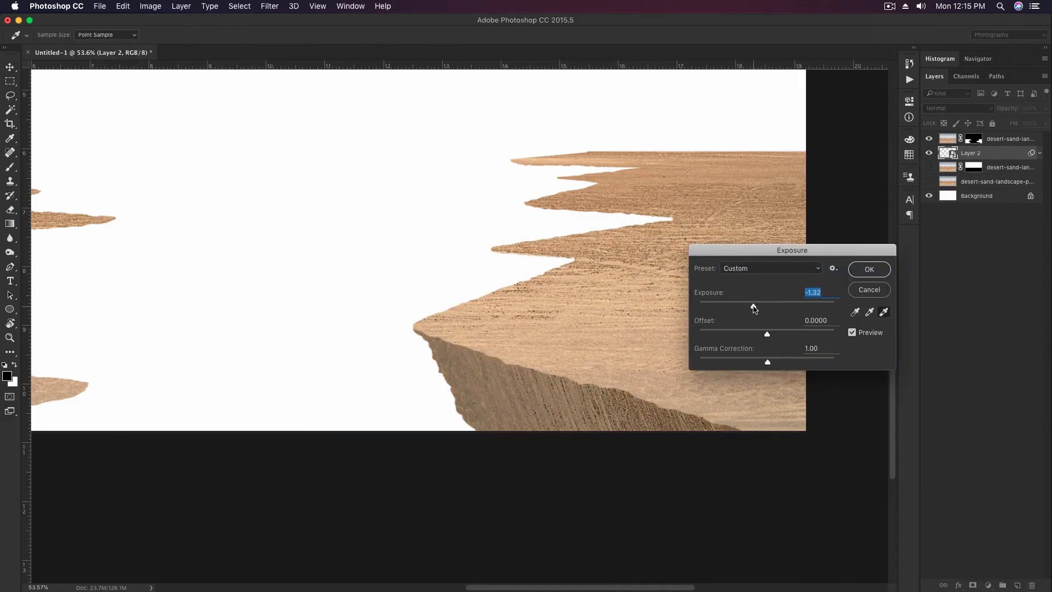
click(869, 273)
scroll(542, 223, up, 1)
click(1040, 154)
Step: On a new layer below the ground, paint a jagged black cliff face under the right bank's fourth spike
key(super+shift+alt+n)
key(b)
scroll(521, 253, up, 2)
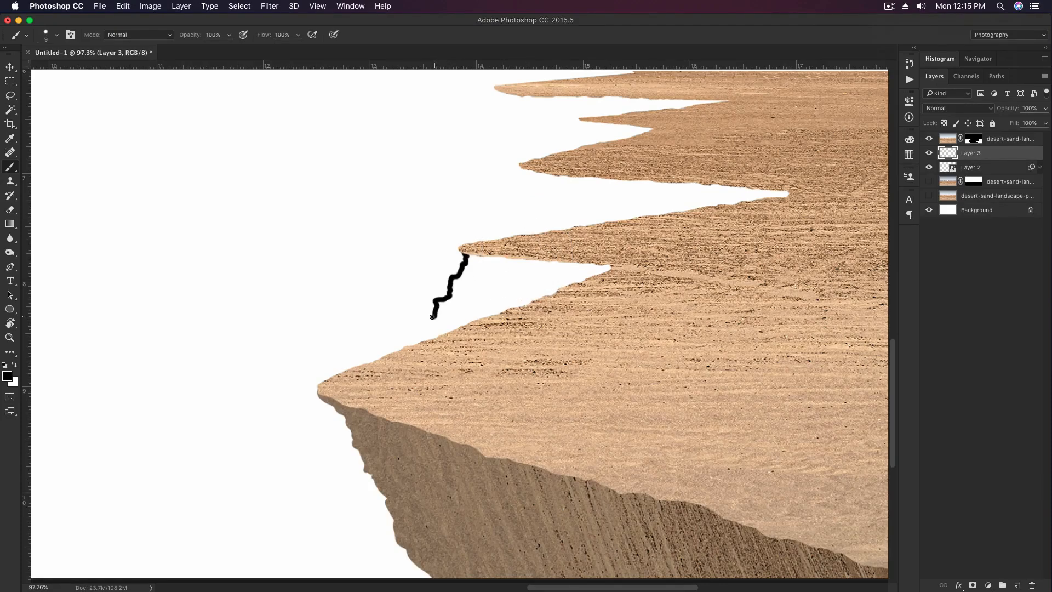
drag(433, 316, 420, 346)
scroll(439, 307, up, 3)
key(bracketright)
key(bracketright)
key(bracketright)
mouse_move(482, 336)
mouse_down()
mouse_move(854, 357)
mouse_move(472, 402)
mouse_move(570, 373)
mouse_move(608, 433)
mouse_up()
scroll(608, 433, down, 3)
drag(507, 305, 452, 396)
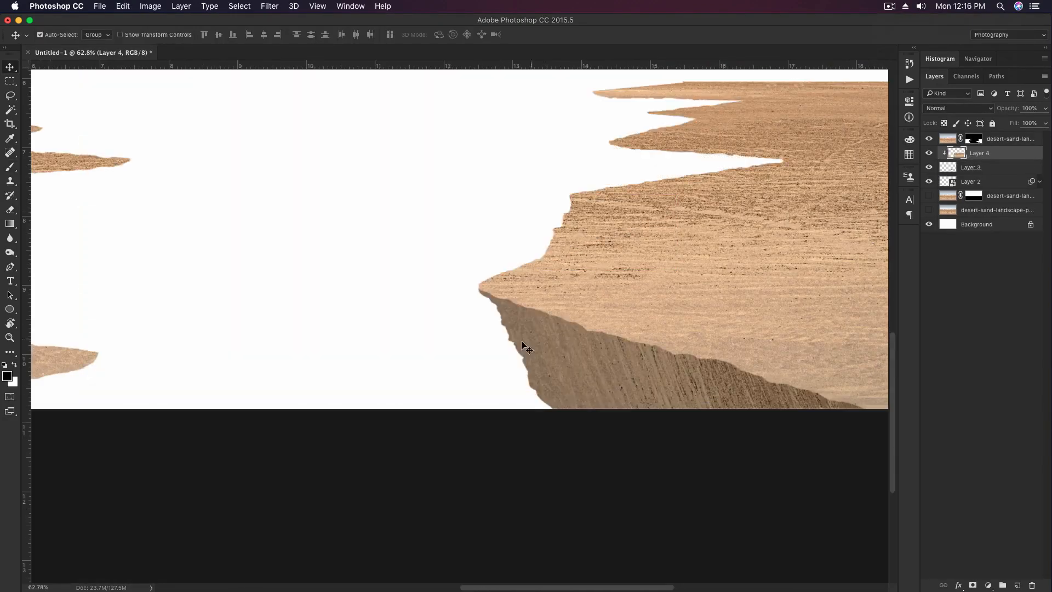
Step: Scale, rotate and position the clipped ground texture so its grain runs down the cliff face under the fourth spike
drag(516, 347, 650, 180)
right_click(652, 189)
click(684, 333)
drag(653, 254, 664, 245)
drag(715, 263, 737, 354)
drag(651, 269, 646, 266)
Step: Convert the second cliff face to a smart object and darken it with a negative Exposure adjustment
right_click(1008, 153)
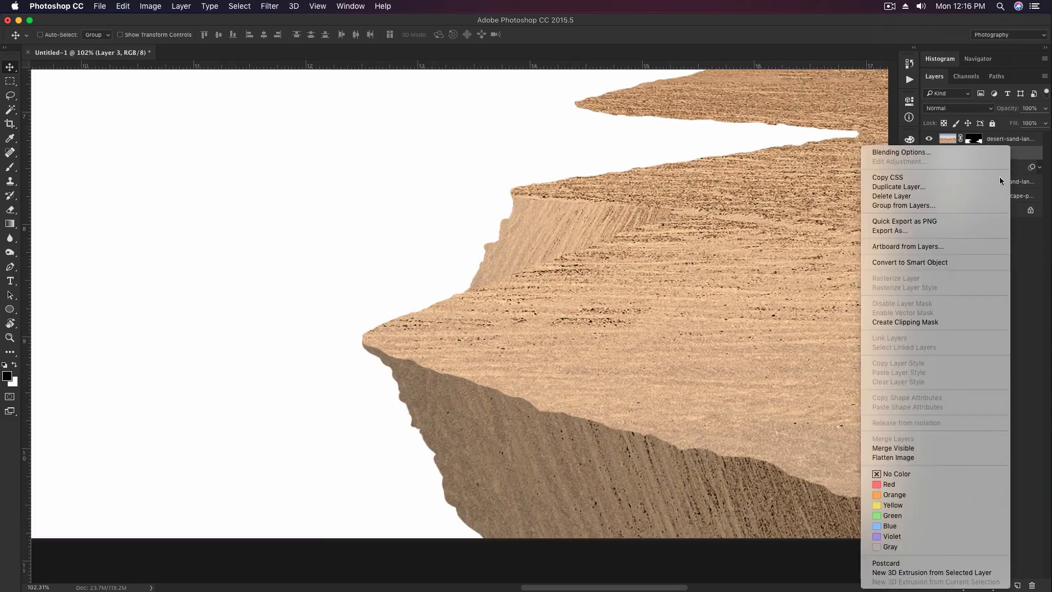
click(887, 428)
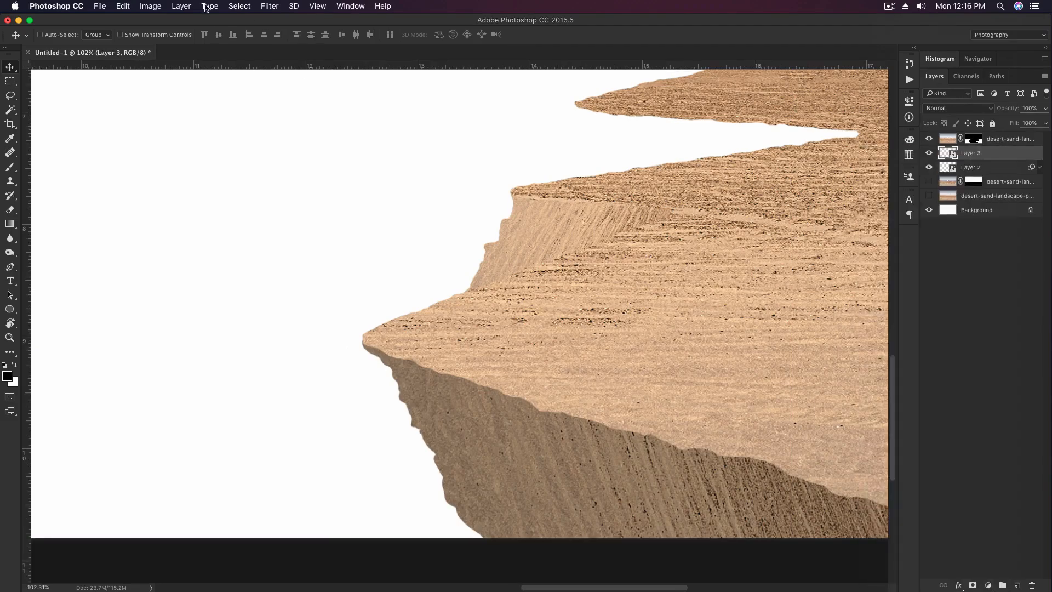
click(150, 6)
click(274, 64)
drag(768, 309, 757, 310)
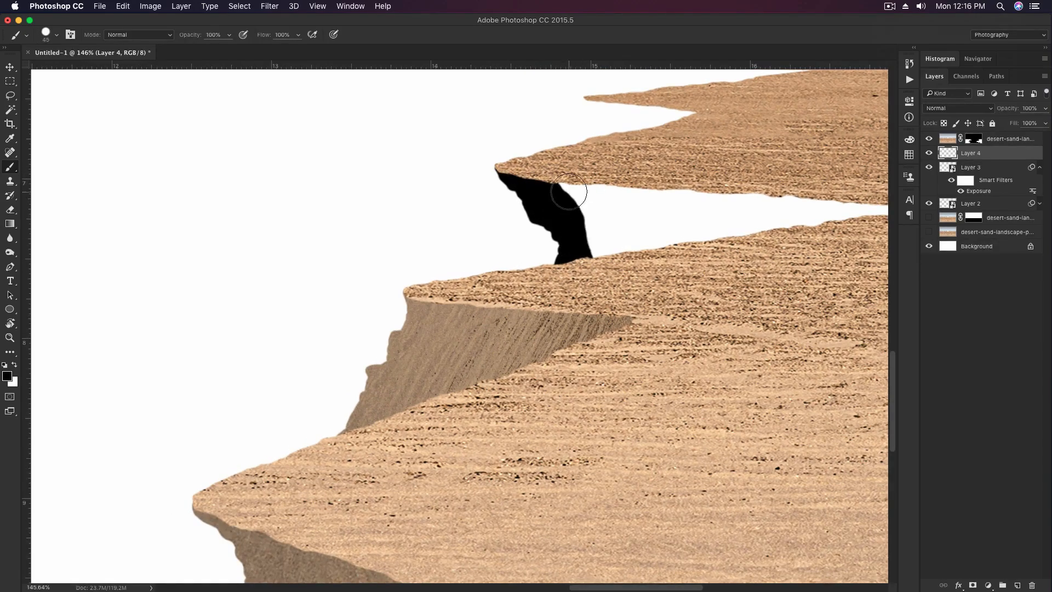
Step: Fill in the black cliff face on Layer 4 beneath the right bank's third spike
mouse_move(569, 191)
mouse_down()
mouse_move(605, 251)
mouse_move(650, 183)
mouse_move(627, 230)
mouse_up()
scroll(627, 231, right, 5)
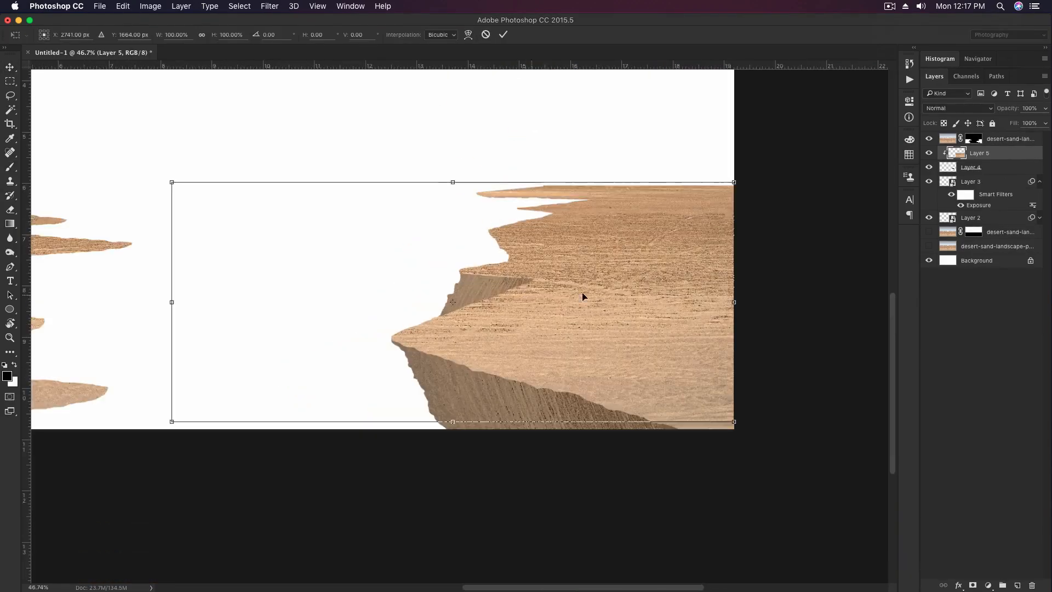
Step: Scale, rotate, flip and position the clipped ground texture so its grain runs down the cliff face under the right bank's third spike
drag(732, 422, 509, 357)
drag(479, 306, 568, 261)
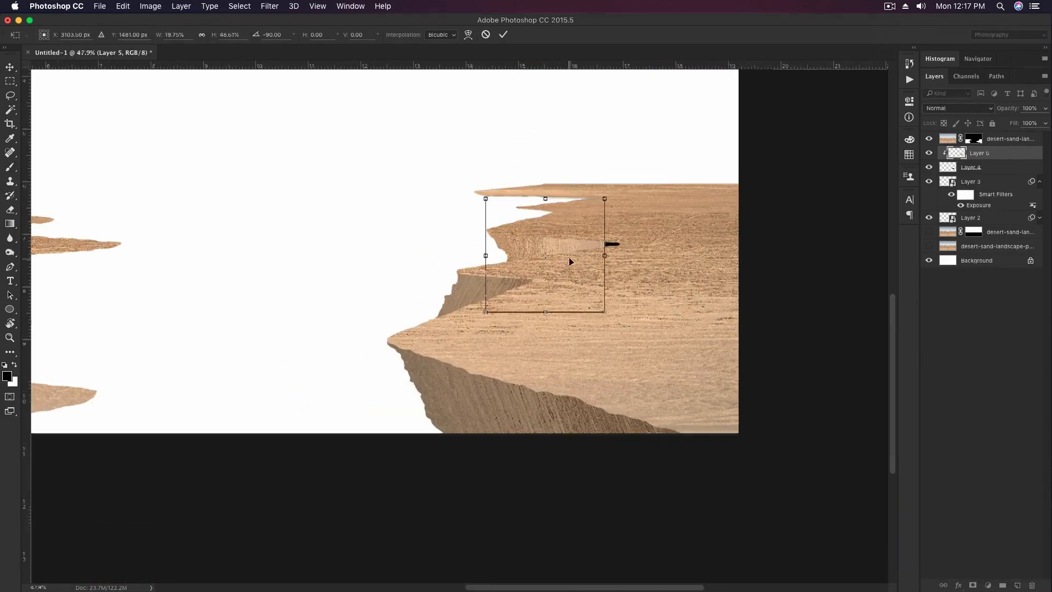
scroll(569, 258, up, 2)
drag(694, 286, 697, 229)
key(super+z)
right_click(562, 260)
click(591, 390)
drag(666, 307, 676, 259)
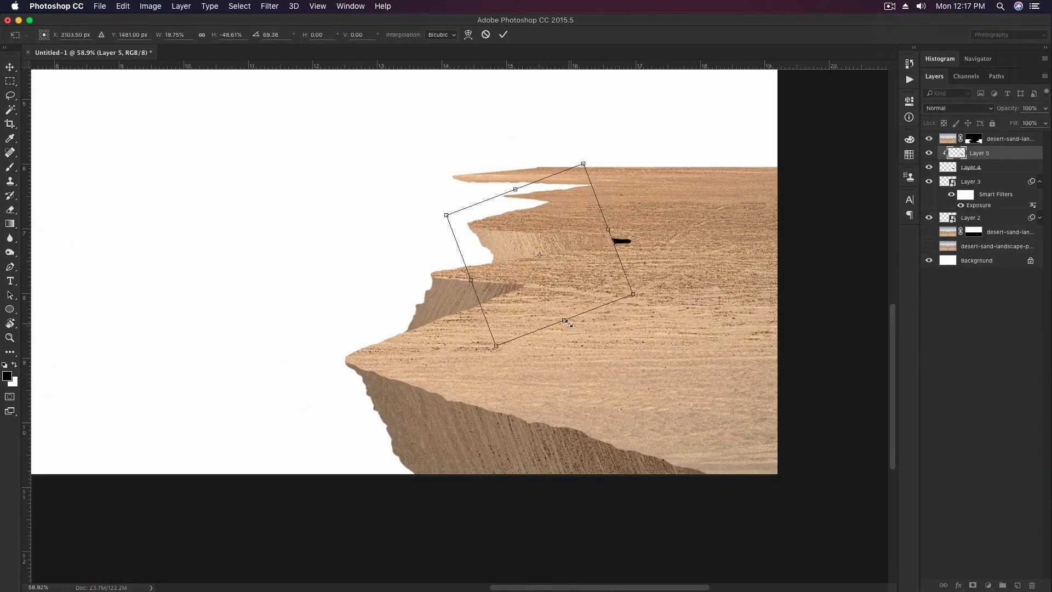
drag(565, 321, 574, 342)
drag(563, 297, 623, 237)
scroll(578, 195, up, 2)
key(Return)
Step: Merge the texture into Layer 4, convert it to a smart object and darken it with a negative Exposure adjustment
key(super+e)
right_click(1005, 153)
click(937, 261)
click(150, 6)
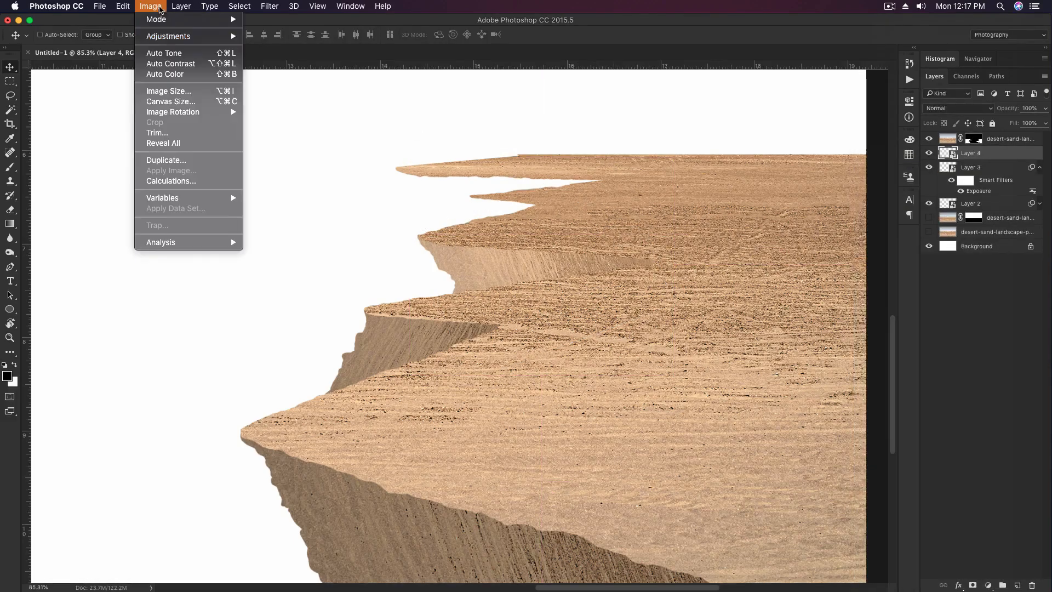
mouse_move(159, 35)
click(267, 67)
drag(766, 308, 763, 308)
key(Return)
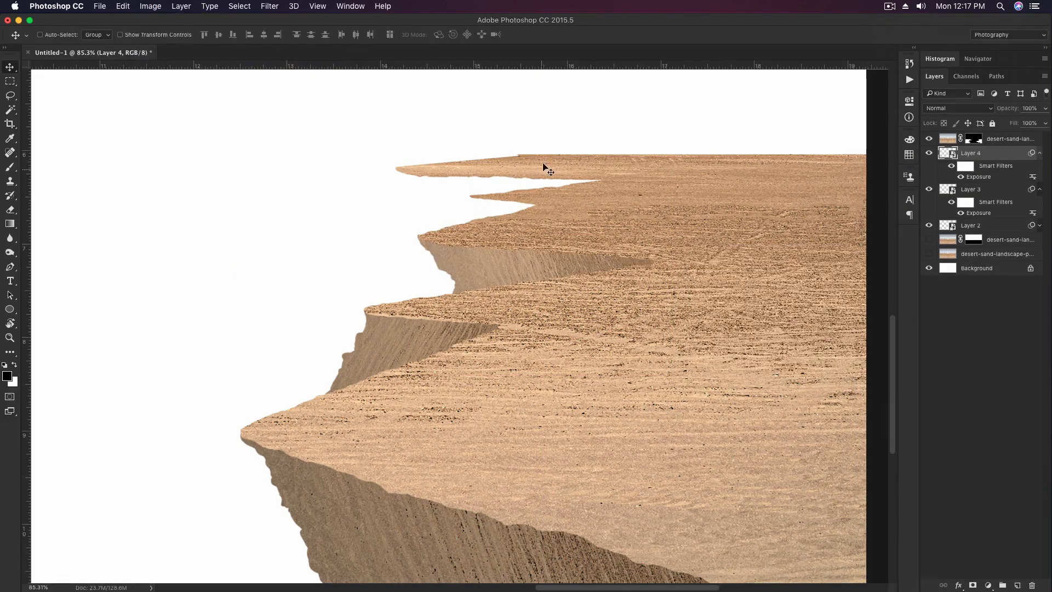
Step: On a new layer below the ground, paint a jagged black cliff face under the right bank's second spike with a small brush
scroll(544, 156, up, 1)
key(super+shift+alt+n)
key(b)
scroll(503, 175, up, 3)
scroll(463, 207, up, 4)
key(bracketleft)
key(bracketleft)
key(bracketleft)
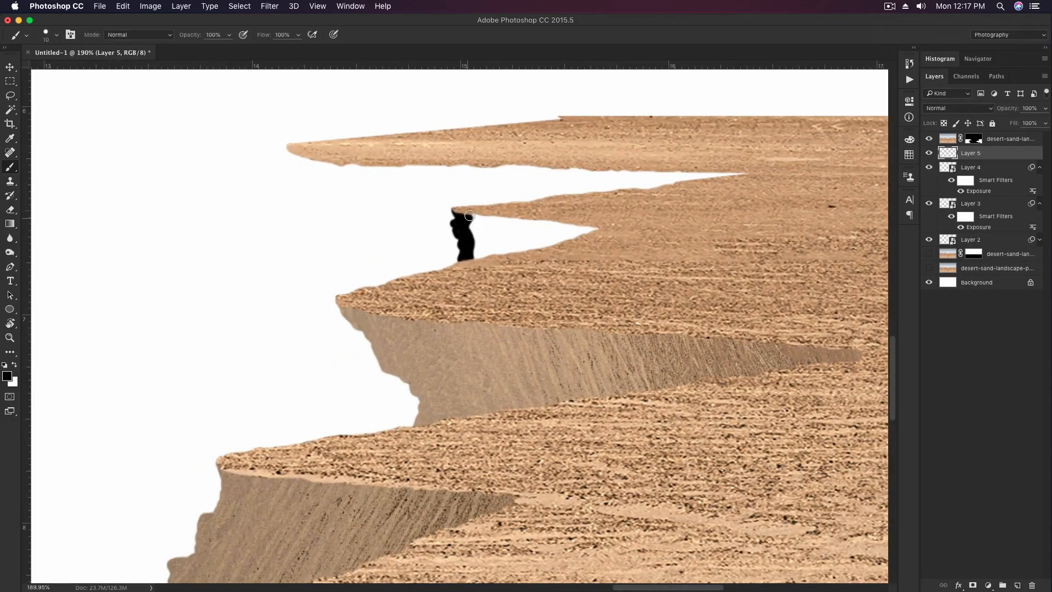
key(bracketright)
mouse_move(478, 249)
mouse_down()
mouse_move(519, 226)
mouse_move(495, 234)
mouse_move(540, 242)
mouse_up()
Step: Paste the ground texture clipped to Layer 5, then scale and rotate it over the second spike's cliff face
key(v)
scroll(553, 239, down, 4)
key(super+v)
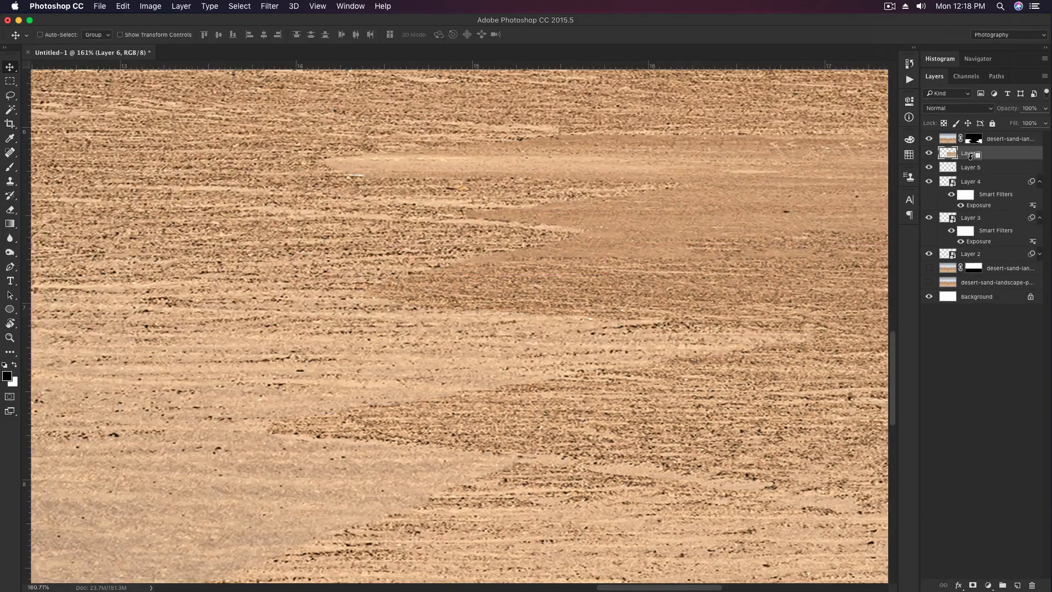
alt+click(974, 159)
key(super+t)
scroll(583, 298, down, 2)
drag(821, 157, 480, 303)
drag(480, 382, 291, 274)
drag(327, 361, 581, 231)
Step: Shrink the clipped texture to fit the second spike's cliff face and flip it horizontally
scroll(626, 160, up, 10)
drag(616, 133, 422, 368)
drag(422, 368, 560, 116)
drag(491, 265, 535, 264)
drag(306, 295, 291, 295)
right_click(441, 252)
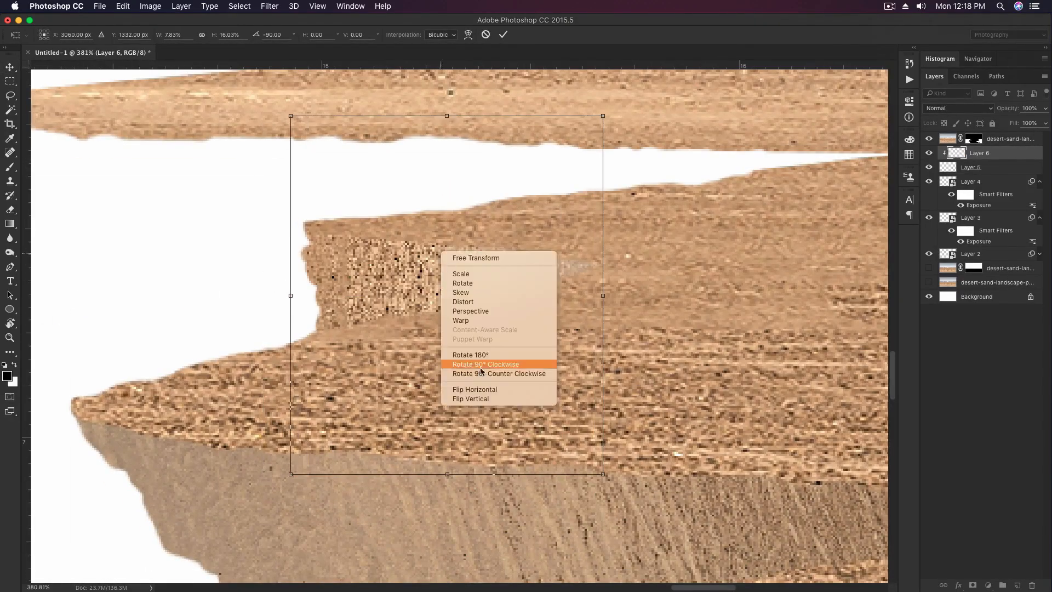
click(489, 389)
key(Return)
Step: Merge the texture into Layer 5, convert it to a smart object and darken it with a negative Exposure adjustment
scroll(495, 272, down, 5)
key(super+e)
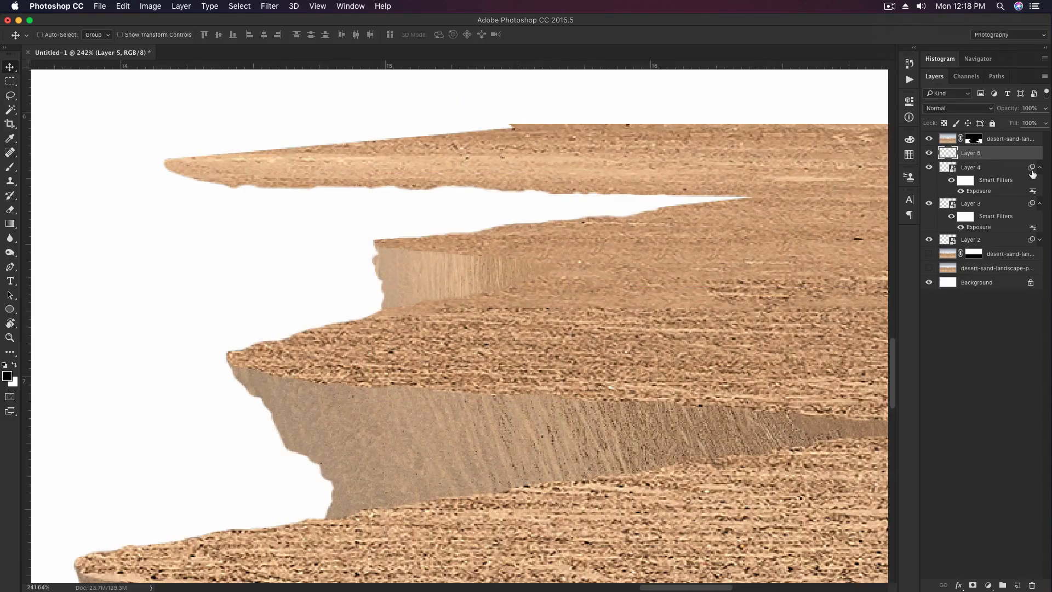
right_click(1030, 156)
click(932, 274)
click(150, 6)
mouse_move(165, 35)
click(270, 65)
drag(767, 306, 765, 312)
click(858, 276)
Step: On a new layer, paint a jagged black cliff face under the right bank's topmost spike and move the layer below Layer 4
key(super+shift+n)
key(Return)
key(b)
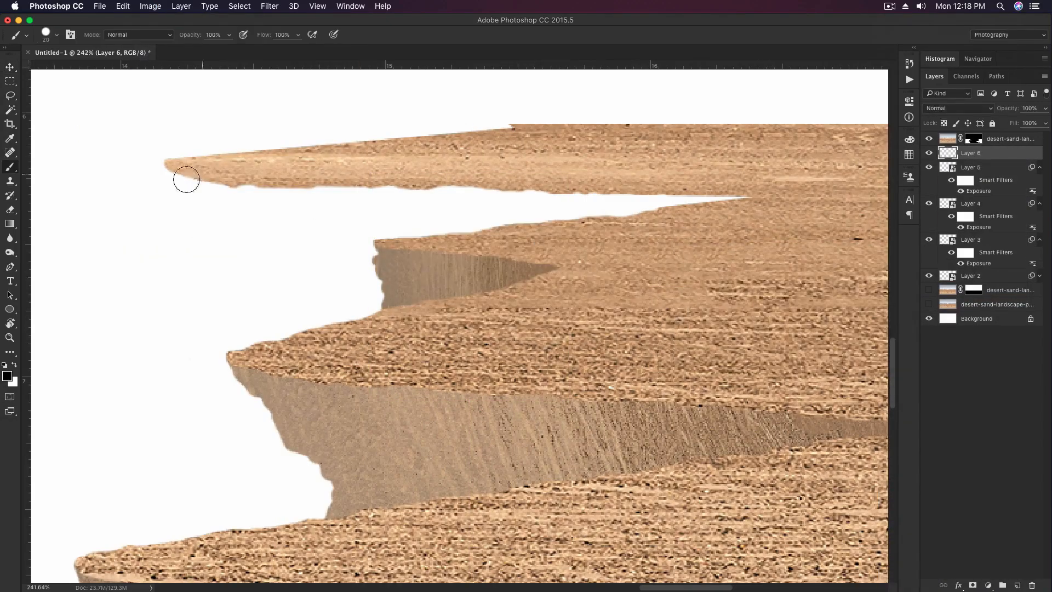
scroll(169, 166, up, 1)
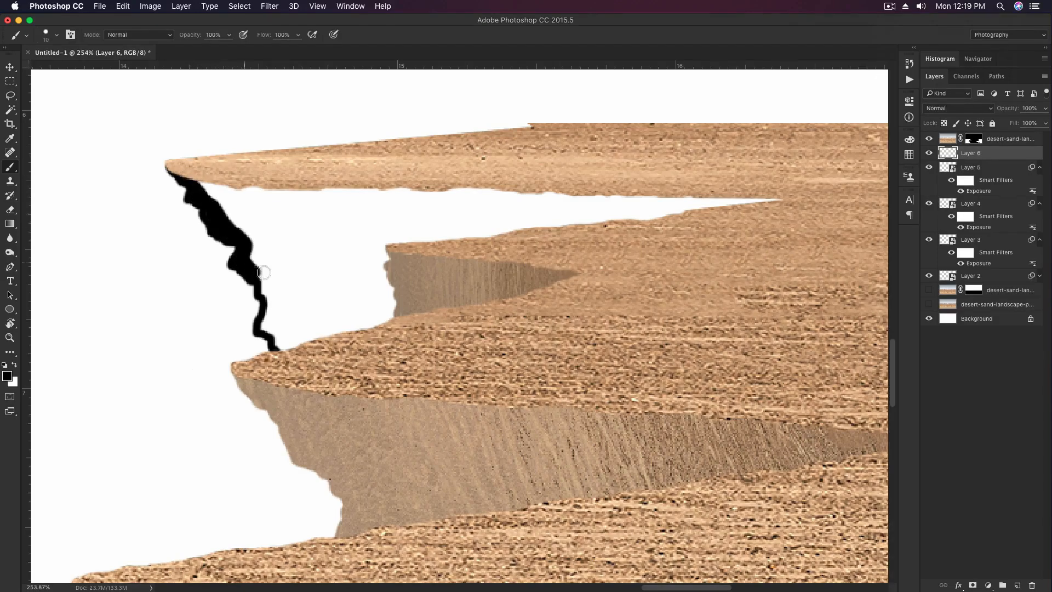
mouse_move(296, 356)
mouse_down()
mouse_move(289, 331)
mouse_move(331, 340)
mouse_move(628, 219)
mouse_move(530, 226)
mouse_move(371, 289)
mouse_move(384, 312)
mouse_move(202, 176)
mouse_up()
key(v)
scroll(354, 201, down, 6)
key(super+bracketleft)
key(super+bracketleft)
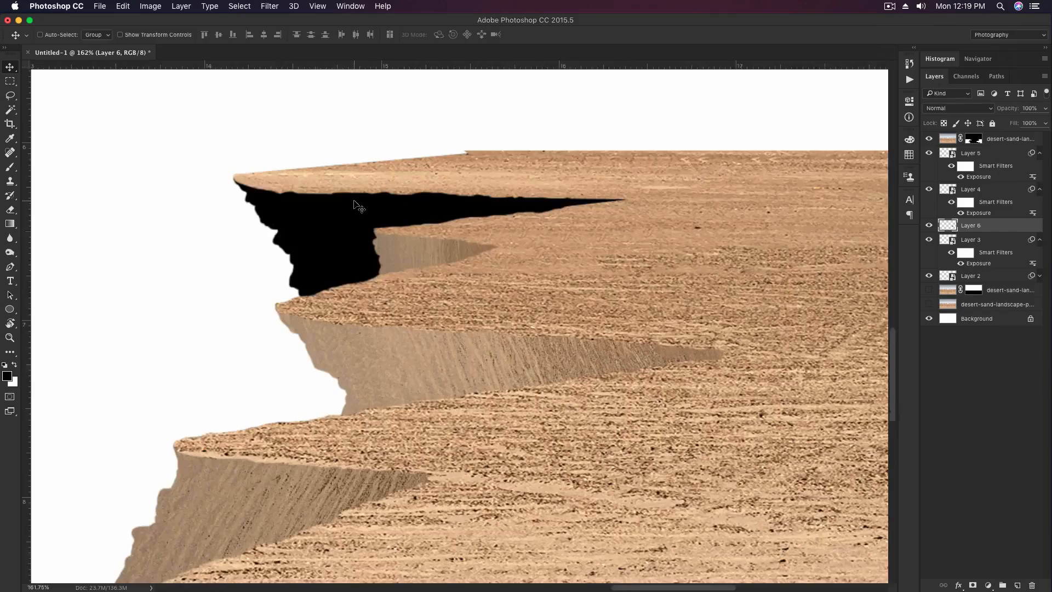
Step: Paste the ground texture clipped to Layer 6, then scale, rotate and position it over the topmost spike's cliff face
key(super+v)
alt+click(987, 231)
key(super+t)
scroll(586, 247, down, 10)
drag(410, 395, 592, 537)
drag(662, 446, 686, 436)
scroll(679, 353, up, 8)
drag(660, 390, 621, 283)
right_click(606, 320)
click(735, 342)
drag(754, 343, 737, 235)
drag(601, 355, 604, 319)
drag(852, 476, 723, 399)
drag(621, 362, 668, 362)
Step: Flip the clipped texture horizontally and adjust its angle and position to cover the topmost spike's cliff face
right_click(560, 302)
click(587, 439)
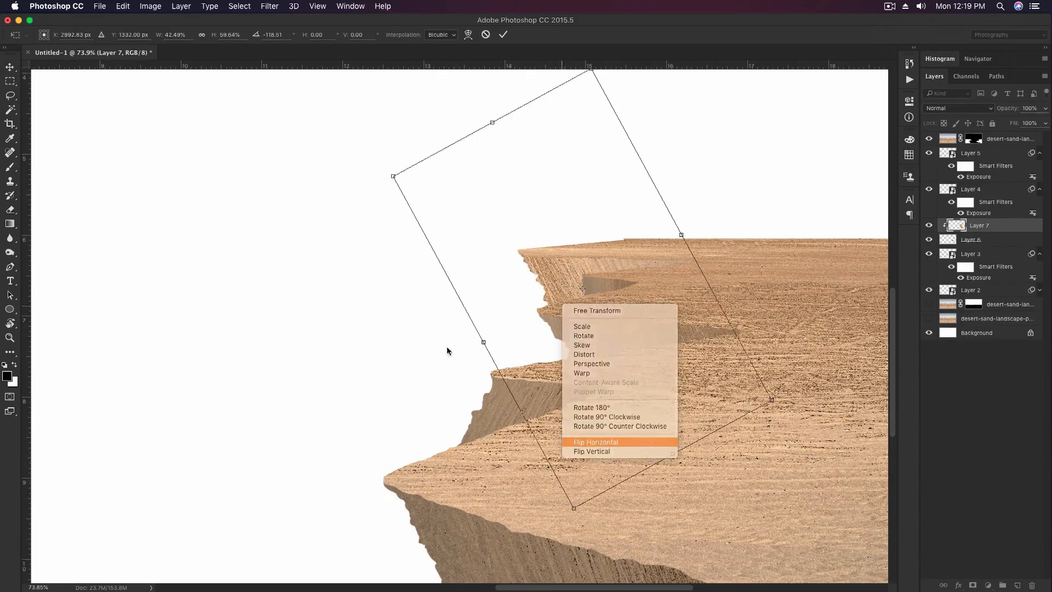
drag(377, 285, 375, 295)
drag(626, 315, 646, 315)
key(Return)
Step: Merge the texture into Layer 6 and convert the merged cliff face to a smart object
key(super+e)
right_click(989, 225)
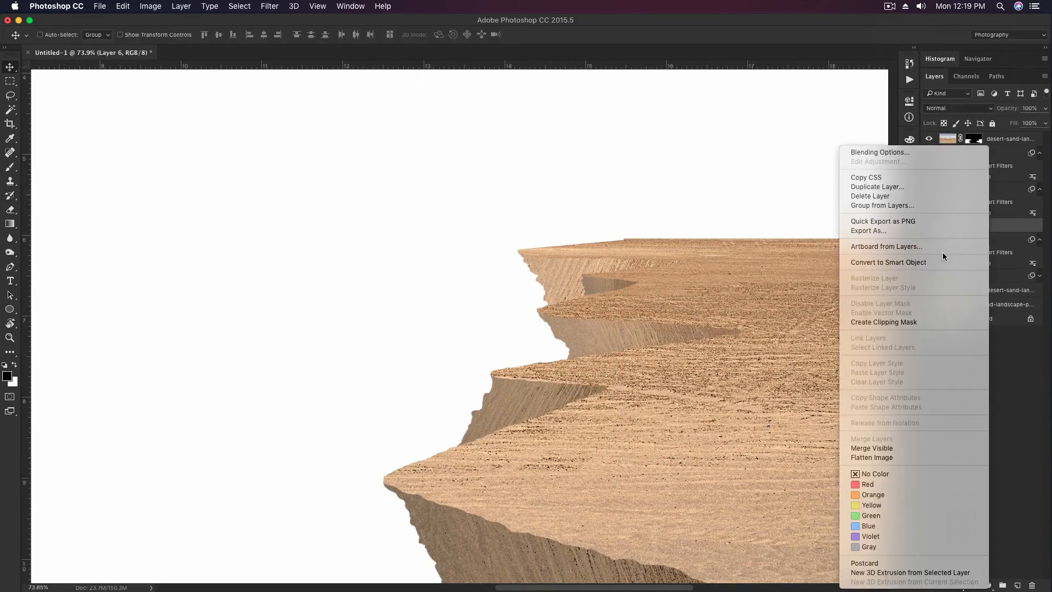
click(931, 262)
Step: Try to darken the topmost spike's cliff face with a strong negative Exposure adjustment
click(150, 6)
mouse_move(170, 37)
click(266, 69)
drag(769, 307, 753, 307)
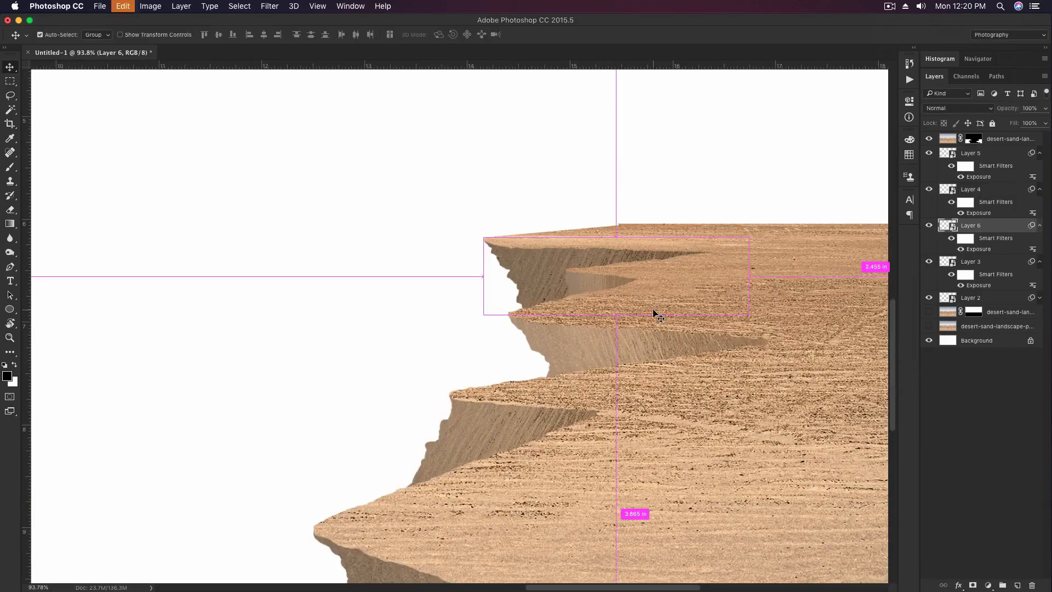
Step: Darken the Layer 6 cliff face with an Exposure adjustment of -0.84
click(150, 6)
mouse_move(169, 36)
click(266, 69)
drag(767, 305, 758, 308)
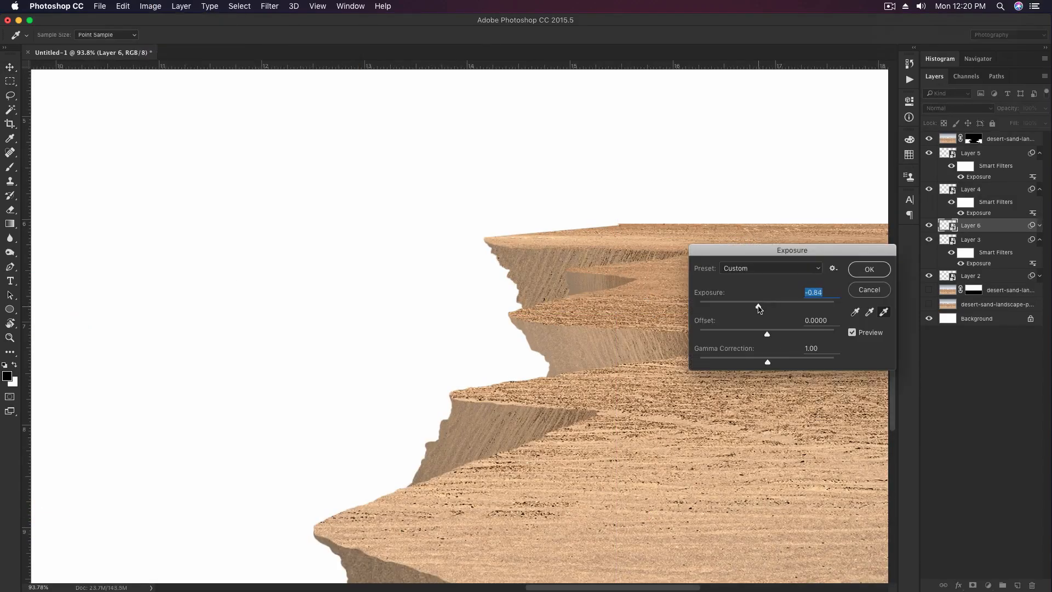
click(868, 269)
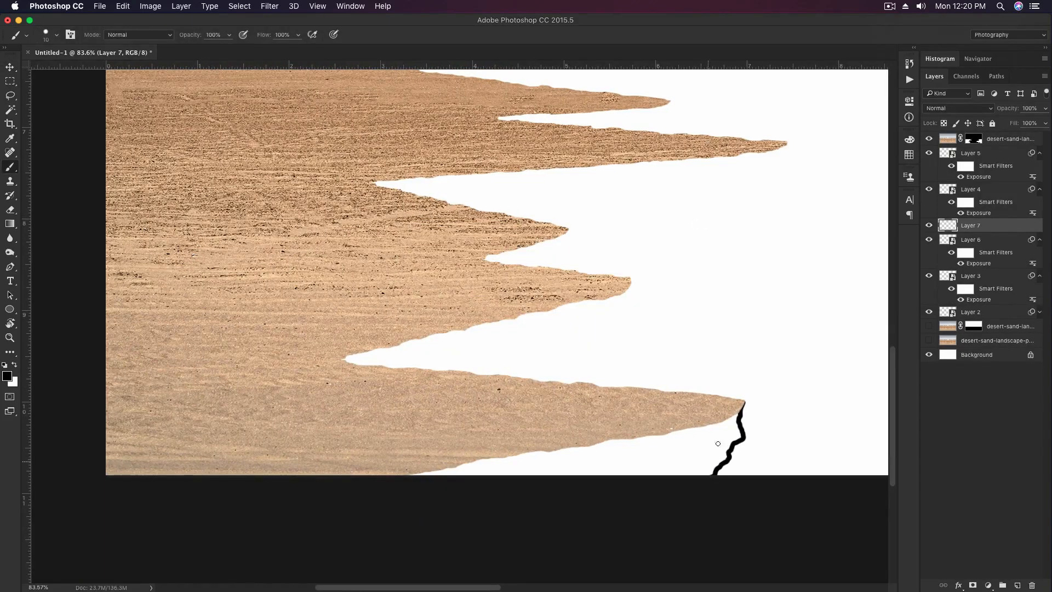
Step: Fill in the black cliff face under the left bank's lowest spike and scale, rotate and position the clipped ground texture over it
mouse_move(709, 439)
mouse_down()
mouse_move(658, 460)
mouse_move(416, 471)
mouse_up()
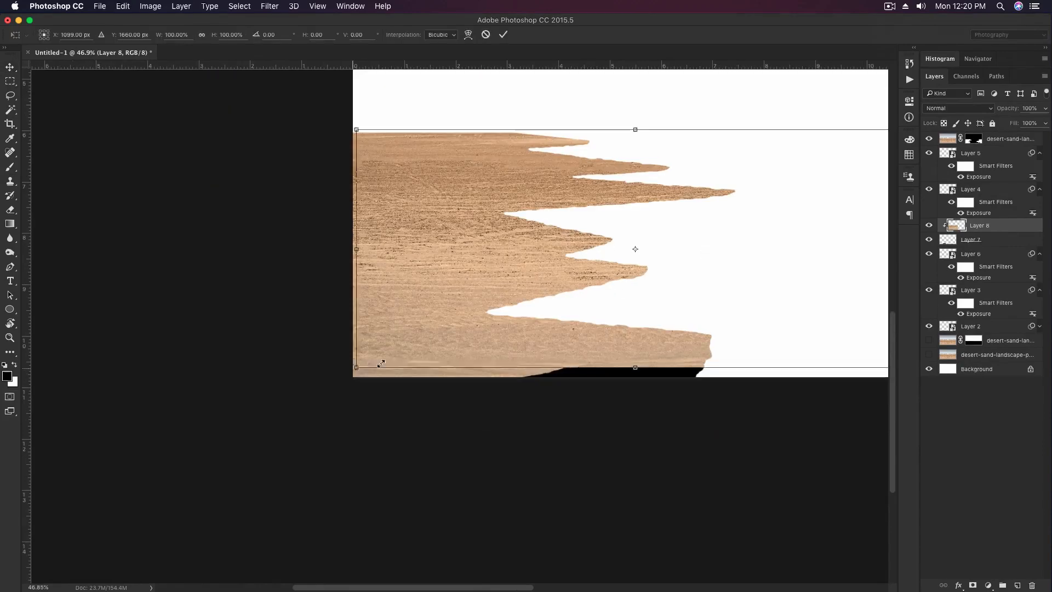
drag(381, 363, 428, 335)
mouse_move(428, 249)
mouse_down()
mouse_move(651, 249)
mouse_move(754, 395)
mouse_up()
mouse_move(797, 235)
mouse_down()
mouse_move(679, 388)
mouse_move(742, 401)
mouse_move(736, 485)
mouse_up()
key(Return)
Step: Merge the texture into Layer 7, convert it to a smart object and apply an Exposure adjustment of -0.57
key(super+e)
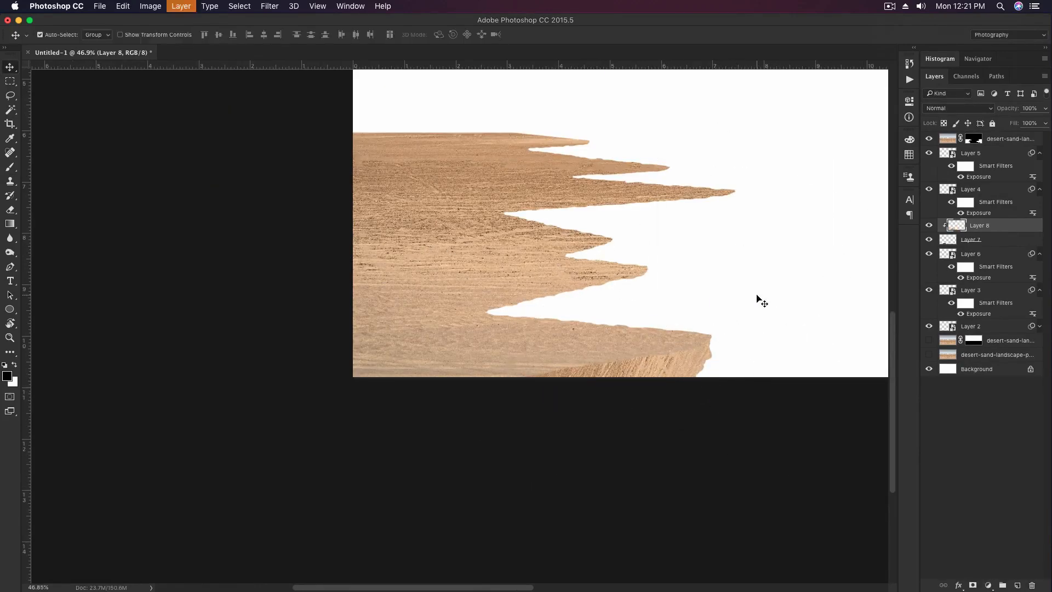
right_click(998, 225)
click(924, 262)
click(150, 6)
mouse_move(173, 37)
click(263, 70)
drag(767, 306, 761, 306)
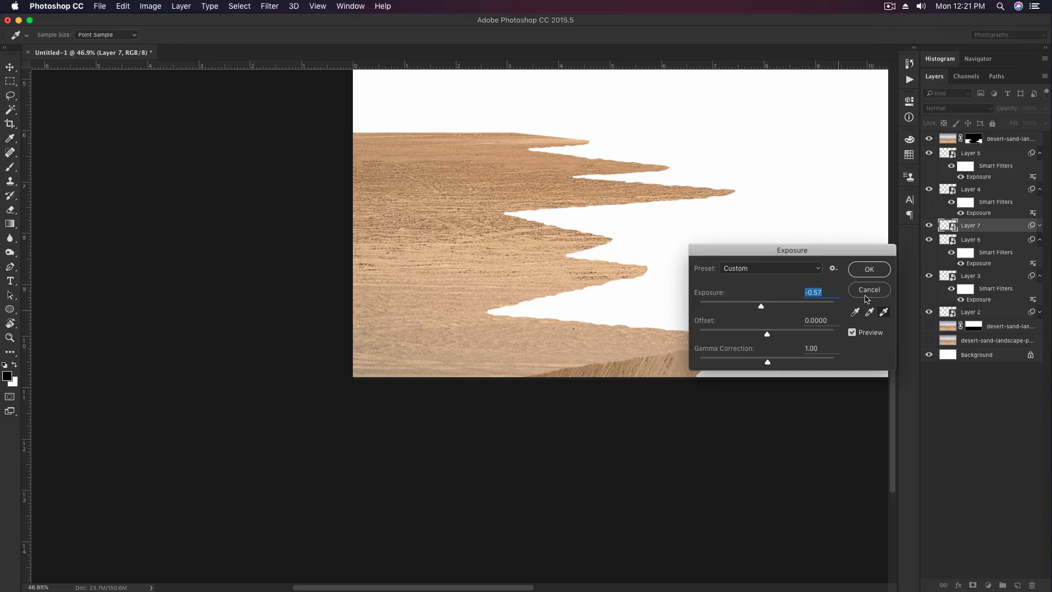
click(869, 269)
Step: On a new layer, paint a black cliff face filling the gap beneath the left bank's fifth spike
scroll(693, 265, up, 3)
key(super+shift+n)
key(Return)
key(b)
scroll(643, 273, up, 2)
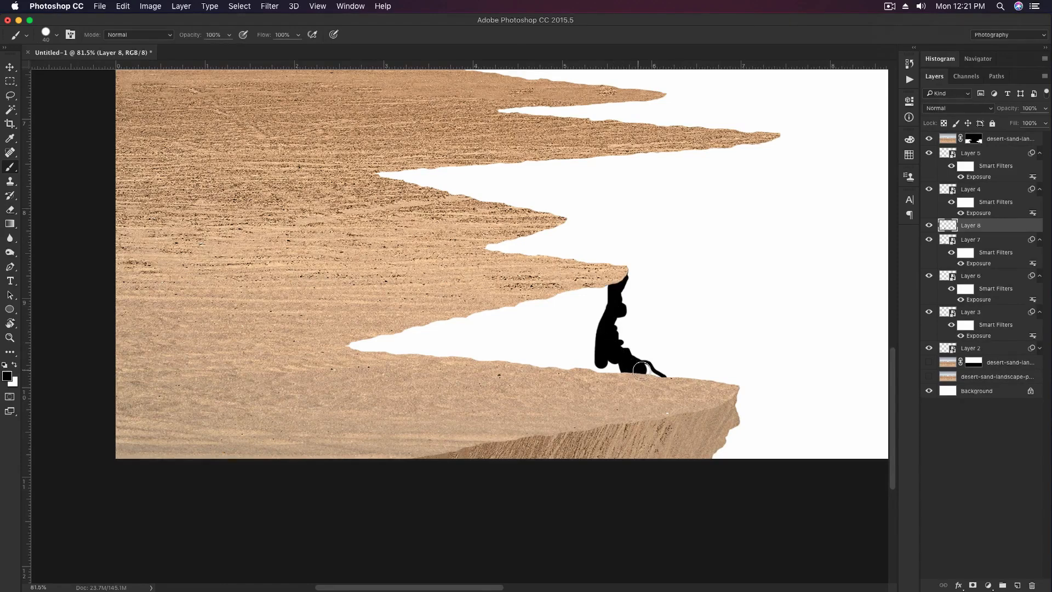
mouse_move(603, 381)
mouse_down()
mouse_move(551, 318)
mouse_move(548, 329)
mouse_up()
Step: Carve a more jagged outer edge into the Layer 8 cliff face with a small eraser at 100% opacity
scroll(547, 329, up, 3)
key(e)
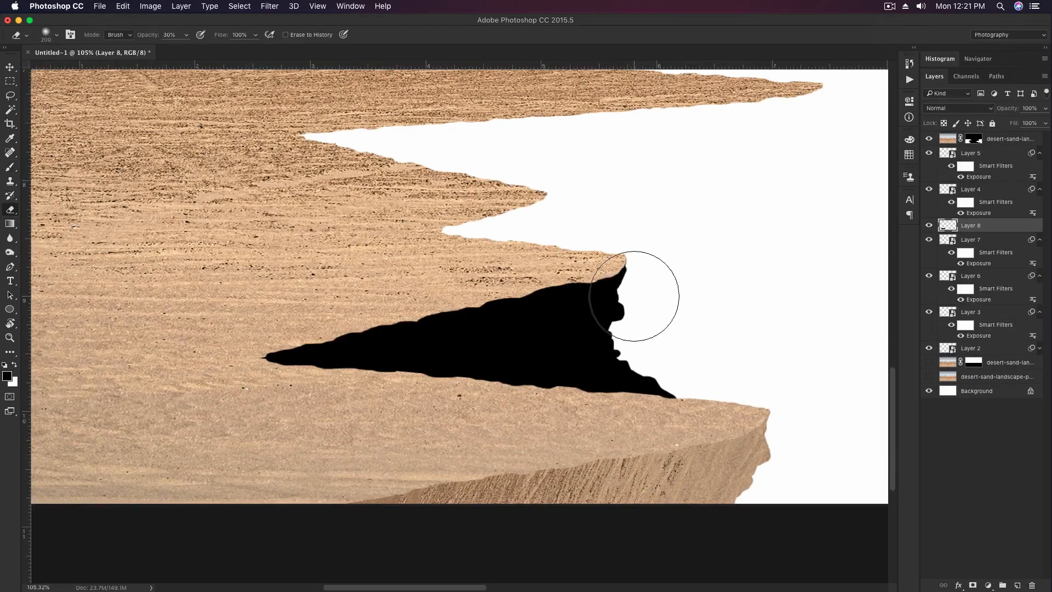
click(609, 299)
right_click(614, 289)
key(Escape)
key(0)
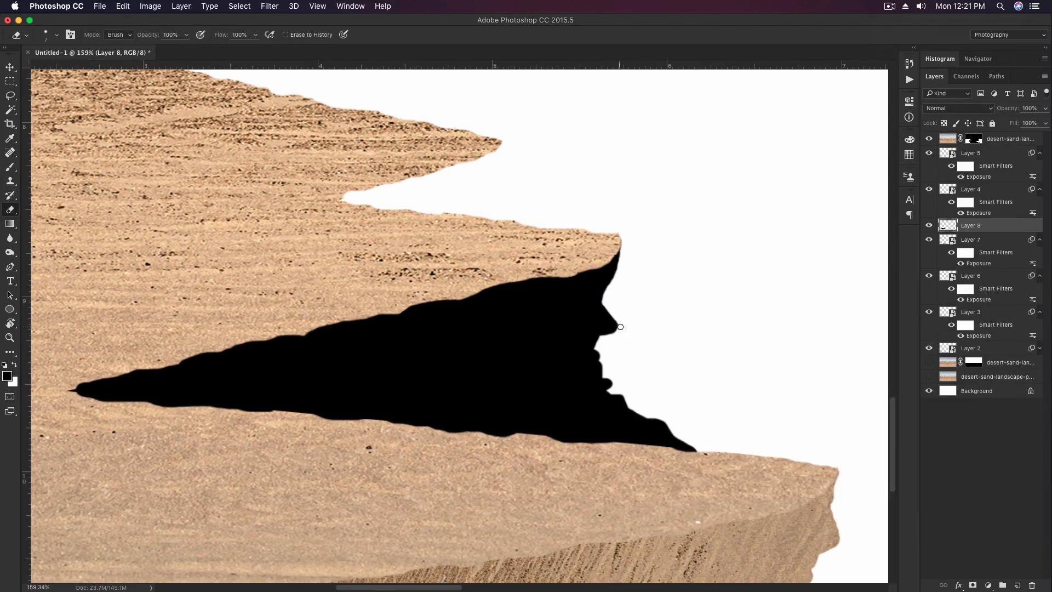
scroll(614, 340, down, 2)
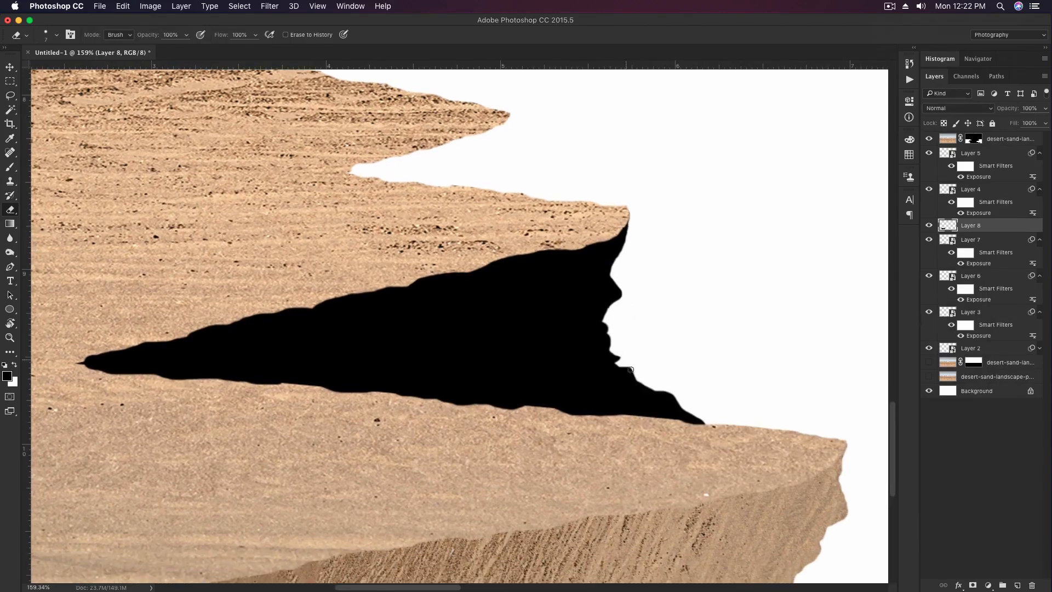
Step: Refine the ground layer's mask around the inner tip of the black cliff face beneath the fifth spike
scroll(591, 323, left, 8)
click(973, 141)
scroll(384, 332, up, 2)
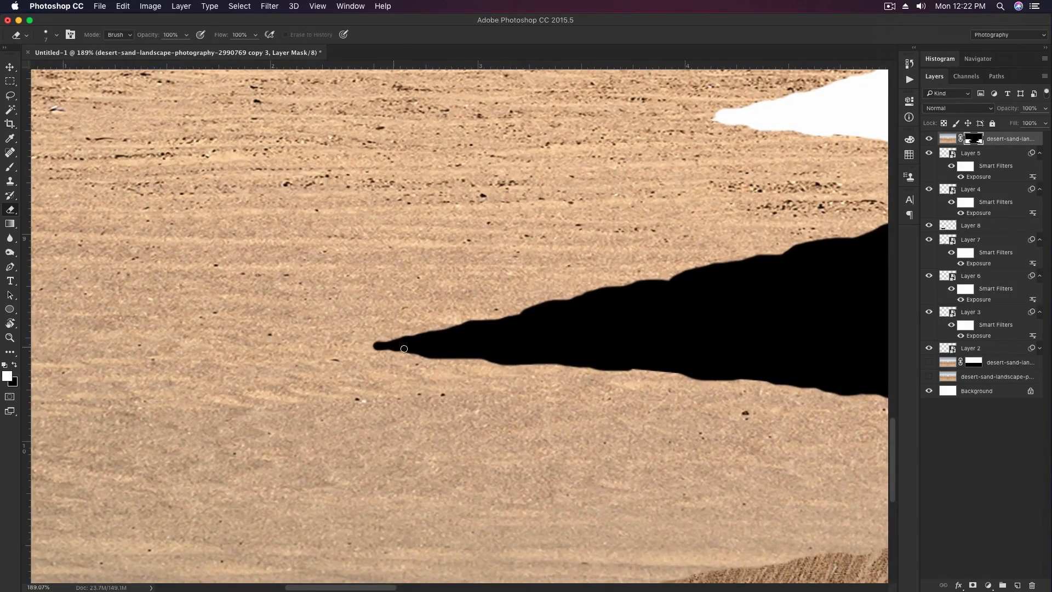
scroll(433, 259, down, 5)
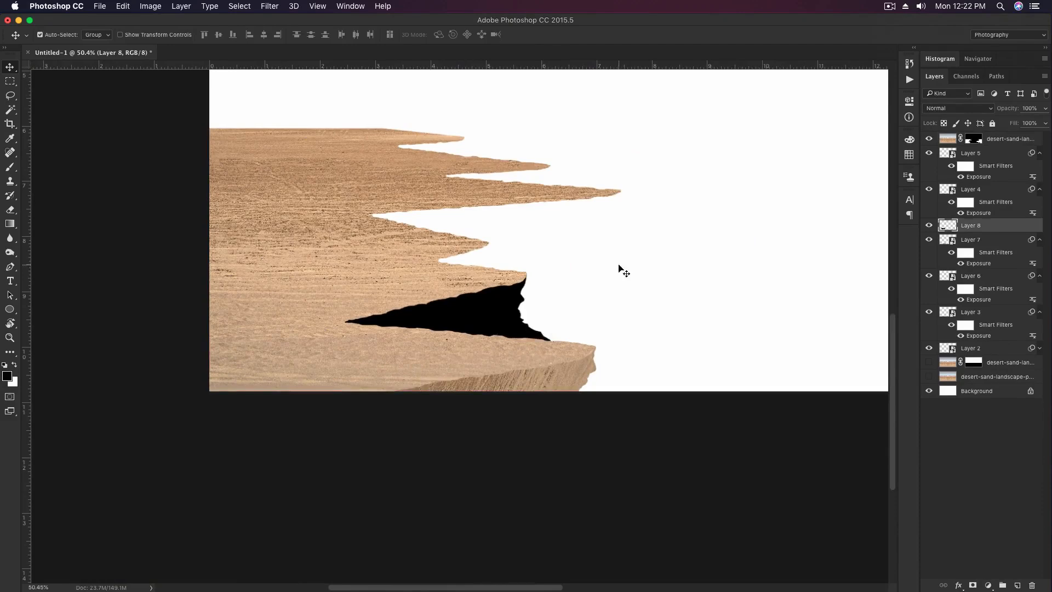
Step: Rotate and position the clipped ground texture so its grain runs down the cliff face under the left bank's fifth spike
key(super+t)
drag(482, 442, 510, 346)
drag(646, 356, 641, 326)
drag(559, 351, 547, 351)
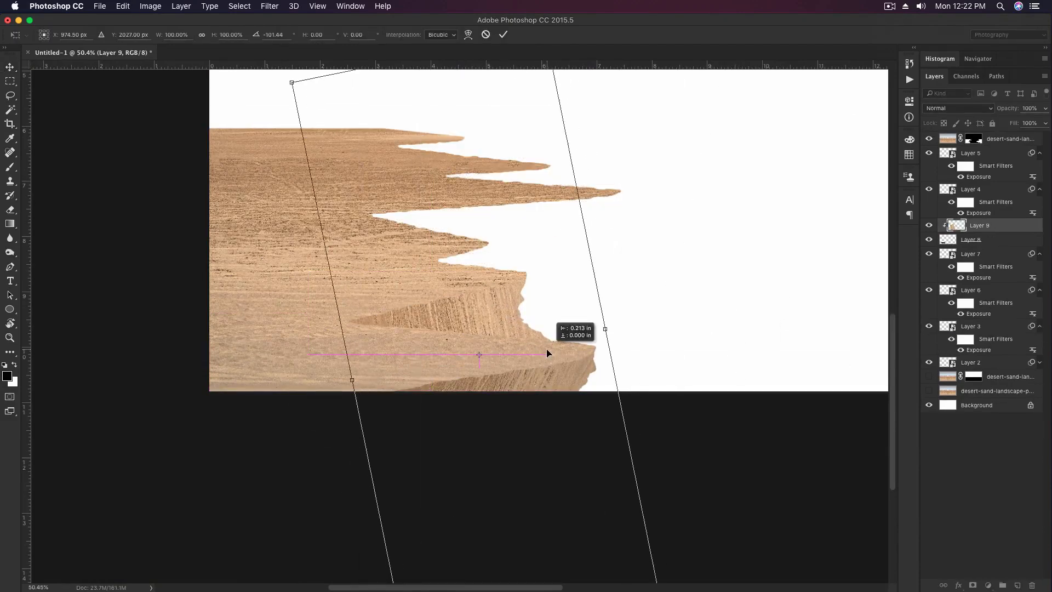
drag(781, 376, 779, 314)
key(Return)
Step: Merge the texture into Layer 8, convert it to a smart object and darken it with a negative Exposure adjustment
key(super+e)
right_click(1012, 225)
click(953, 264)
click(150, 6)
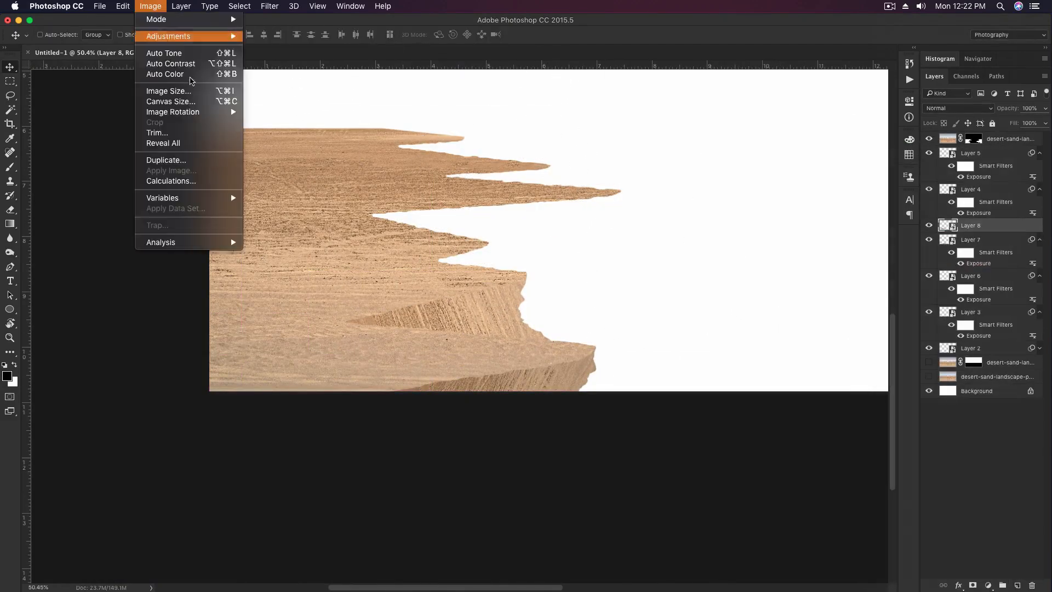
mouse_move(169, 33)
click(293, 66)
drag(766, 308, 763, 312)
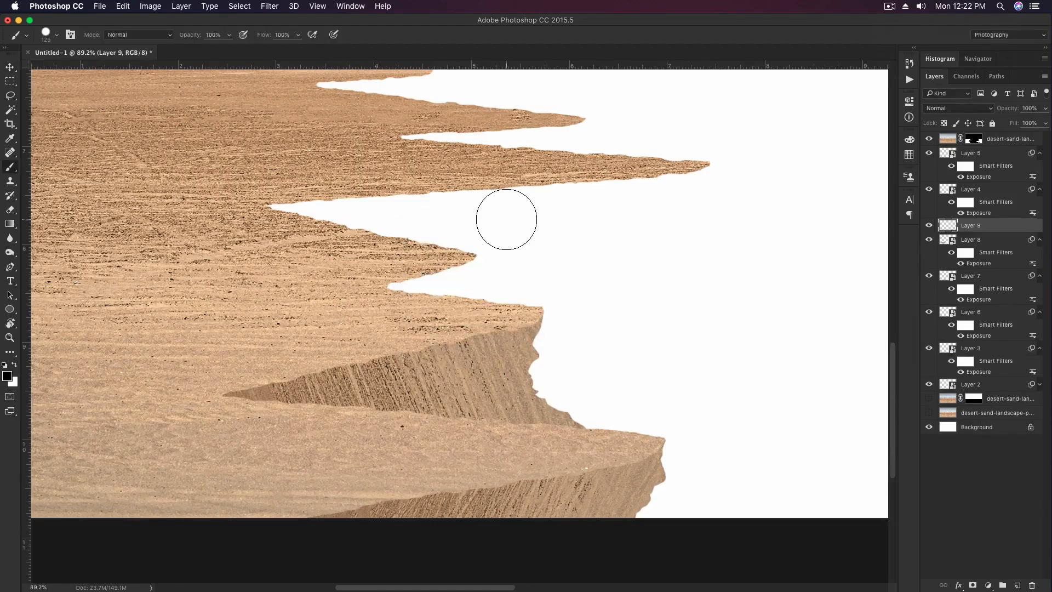
Step: Clip the pasted ground texture to Layer 9, then scale and position it over the cliff face under the left bank's fourth spike
scroll(487, 254, up, 3)
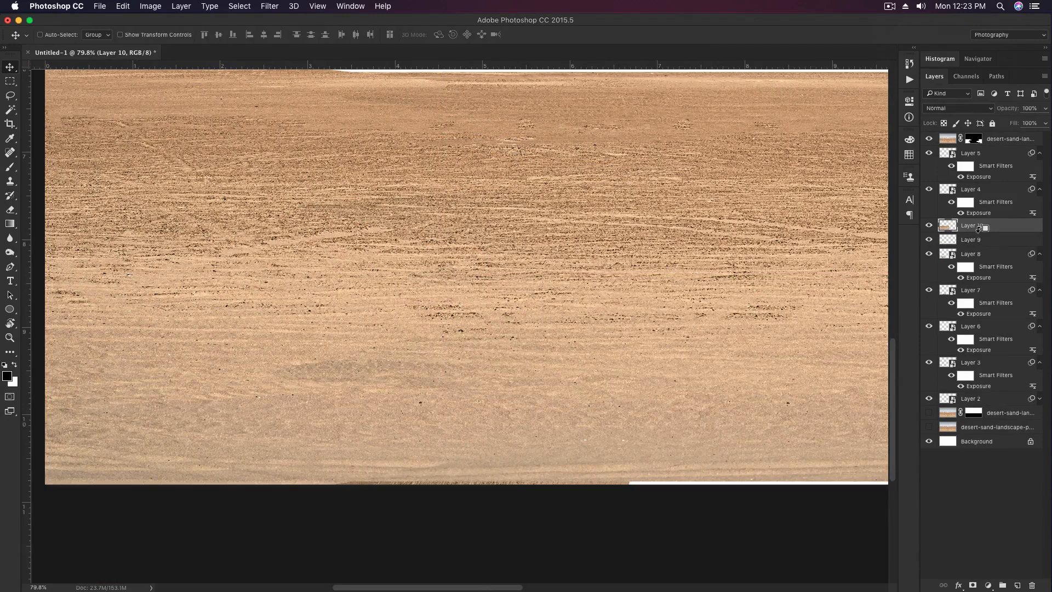
alt+click(984, 232)
scroll(517, 291, down, 3)
key(super+t)
drag(194, 145, 297, 186)
drag(295, 283, 404, 282)
drag(340, 296, 482, 298)
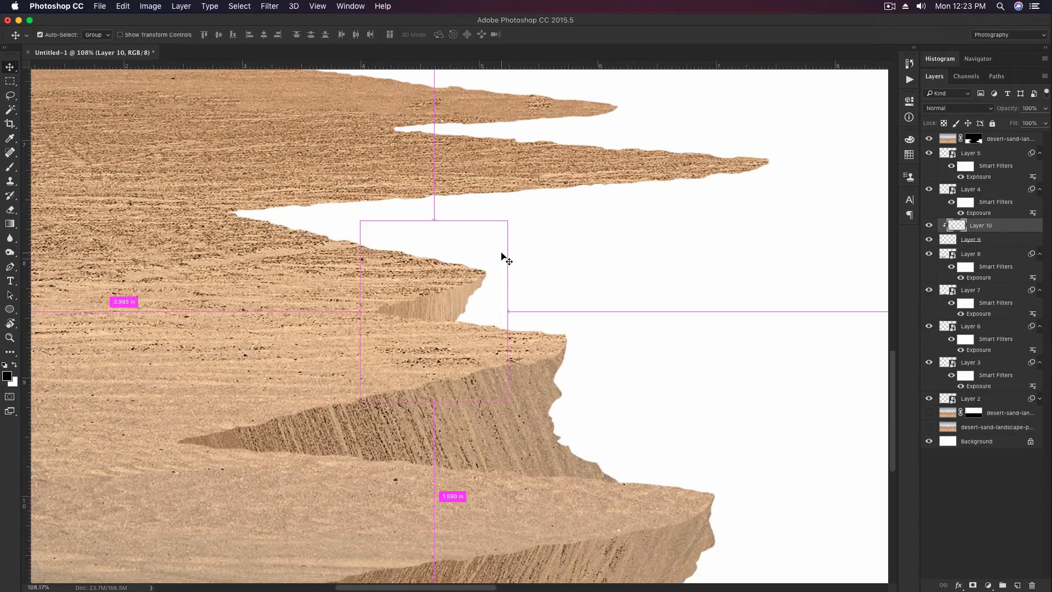
Step: Convert the fourth spike's cliff face on Layer 9 to a smart object and darken it with an Exposure adjustment of -1.11
right_click(1008, 225)
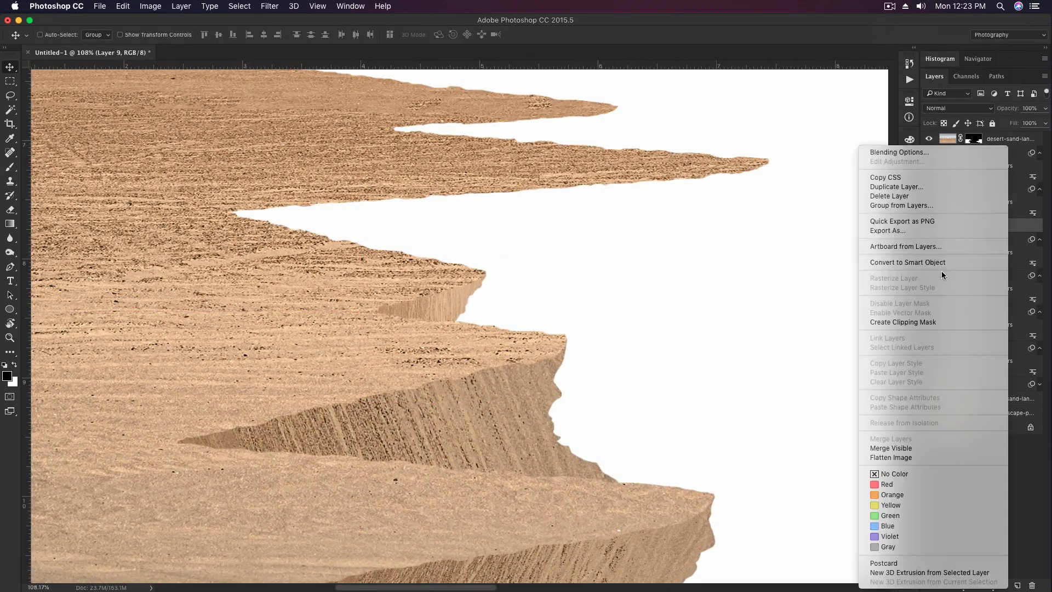
click(932, 263)
click(150, 6)
mouse_move(164, 36)
click(267, 66)
drag(767, 307, 761, 307)
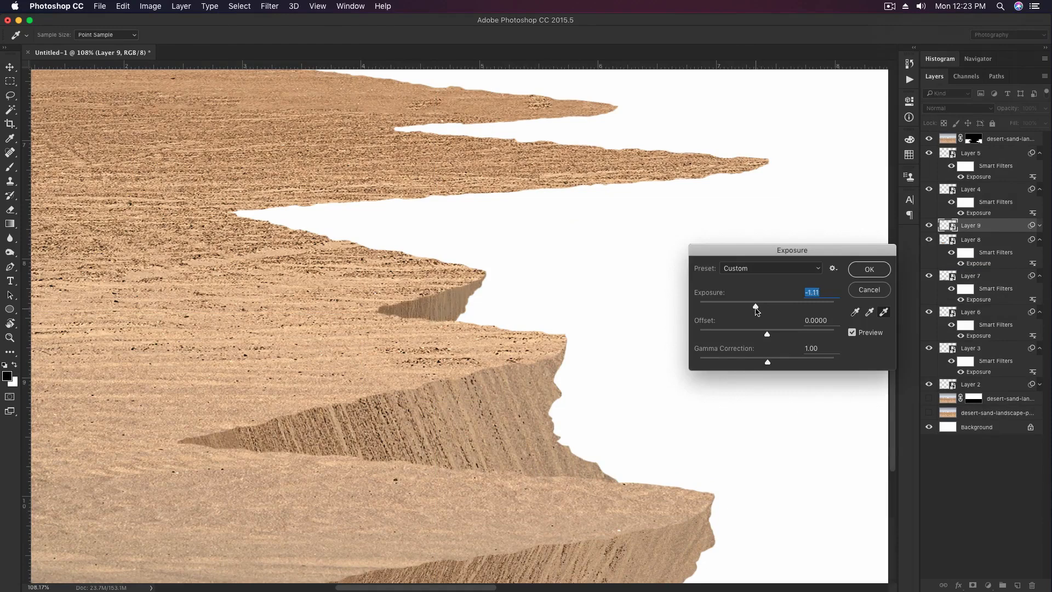
key(Return)
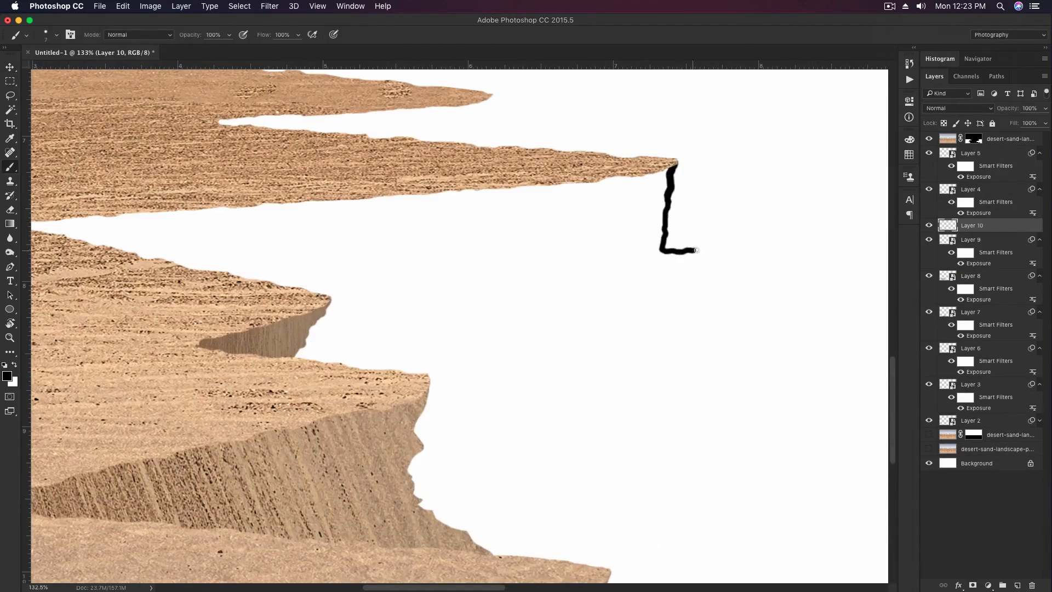
Step: Outline in black on Layer 10 a jagged cliff edge from the left bank's third spike, stepping out at a ledge and running down the canyon
drag(717, 275, 716, 284)
scroll(748, 255, up, 3)
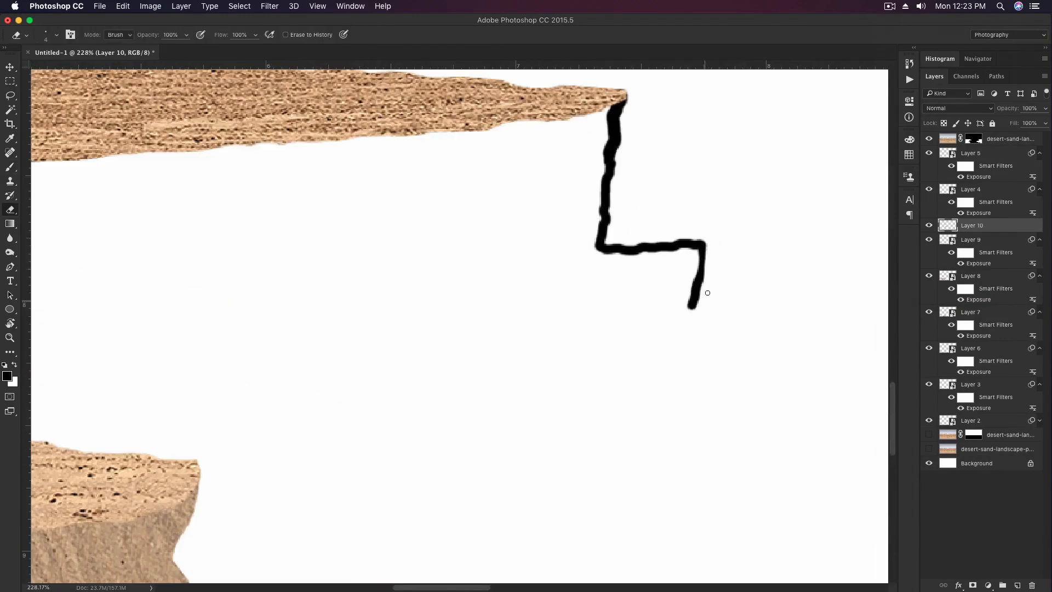
drag(687, 386, 684, 204)
drag(684, 205, 692, 232)
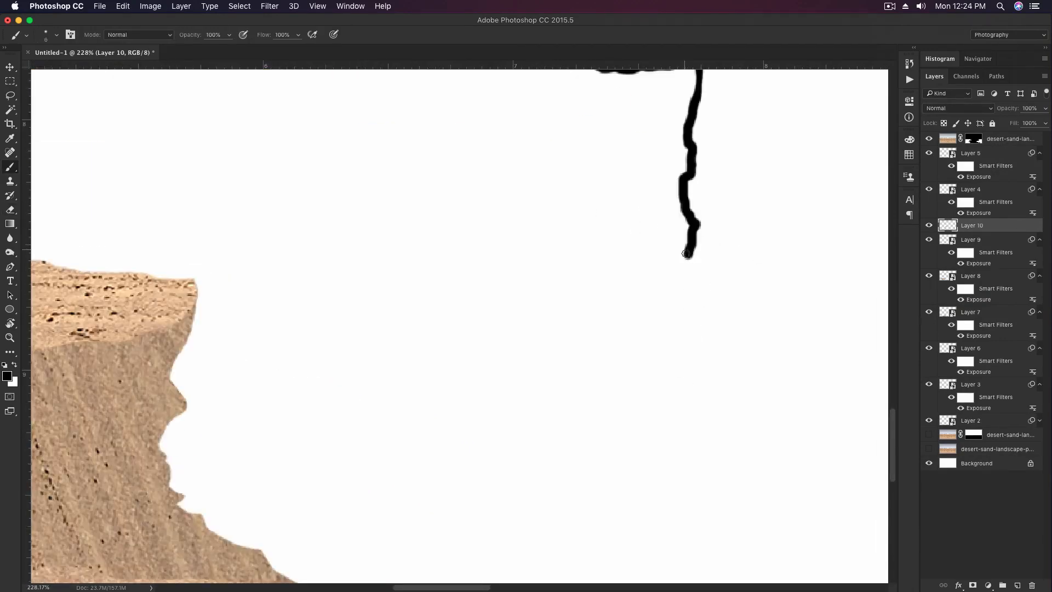
drag(685, 335, 675, 205)
scroll(675, 204, down, 2)
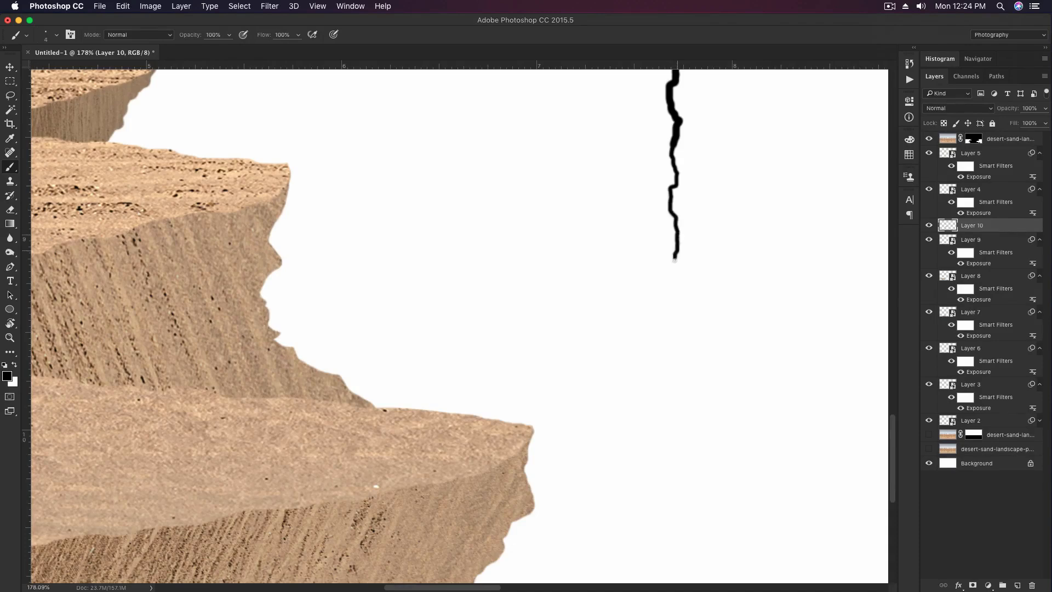
drag(674, 259, 676, 286)
scroll(679, 282, down, 3)
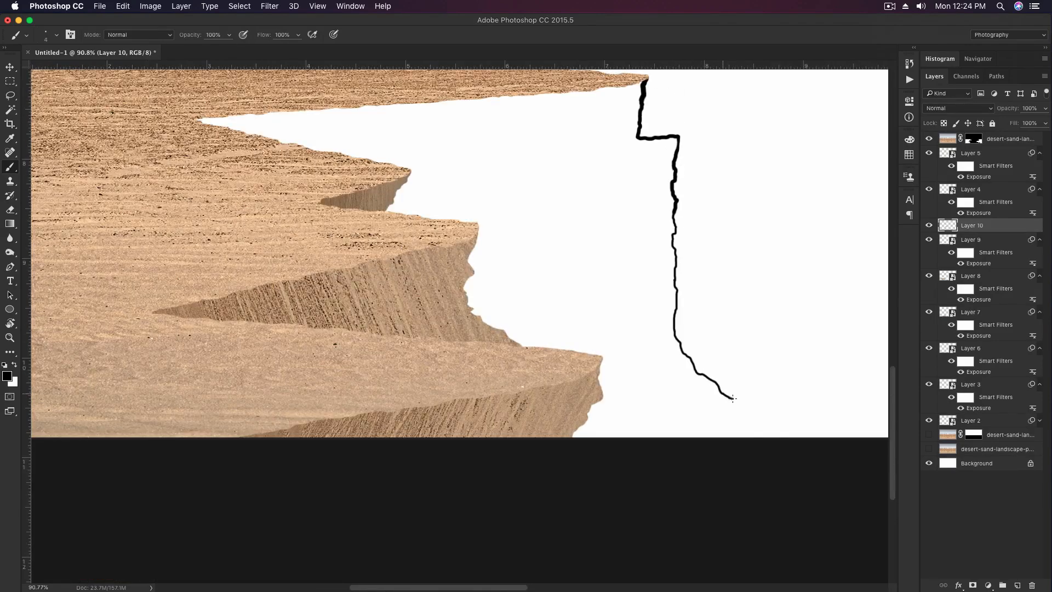
Step: Extend the outline to the canvas's bottom edge and fill the lower part of the third spike's cliff shape in black with an enlarged brush
scroll(777, 418, up, 3)
key(bracketright)
key(bracketright)
key(bracketright)
key(bracketright)
key(bracketright)
key(bracketright)
key(bracketright)
key(bracketright)
key(bracketright)
mouse_move(435, 286)
mouse_down()
mouse_move(582, 472)
mouse_move(724, 436)
mouse_up()
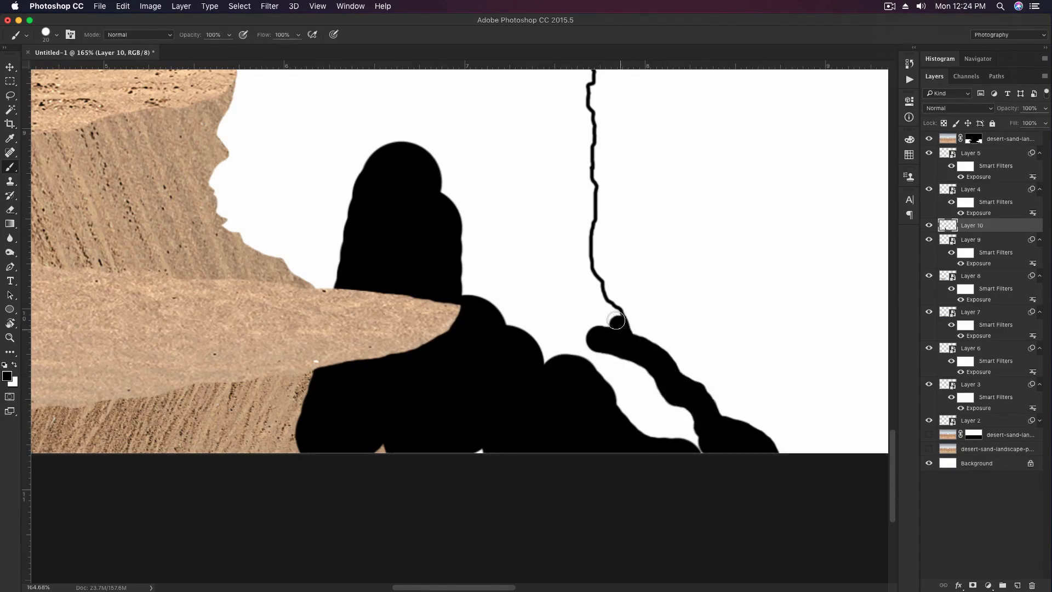
key(bracketright)
key(bracketright)
key(bracketright)
key(bracketright)
key(bracketright)
mouse_move(462, 131)
mouse_down()
mouse_move(620, 376)
mouse_move(532, 438)
mouse_up()
key(bracketright)
key(bracketright)
key(bracketright)
key(bracketright)
key(bracketright)
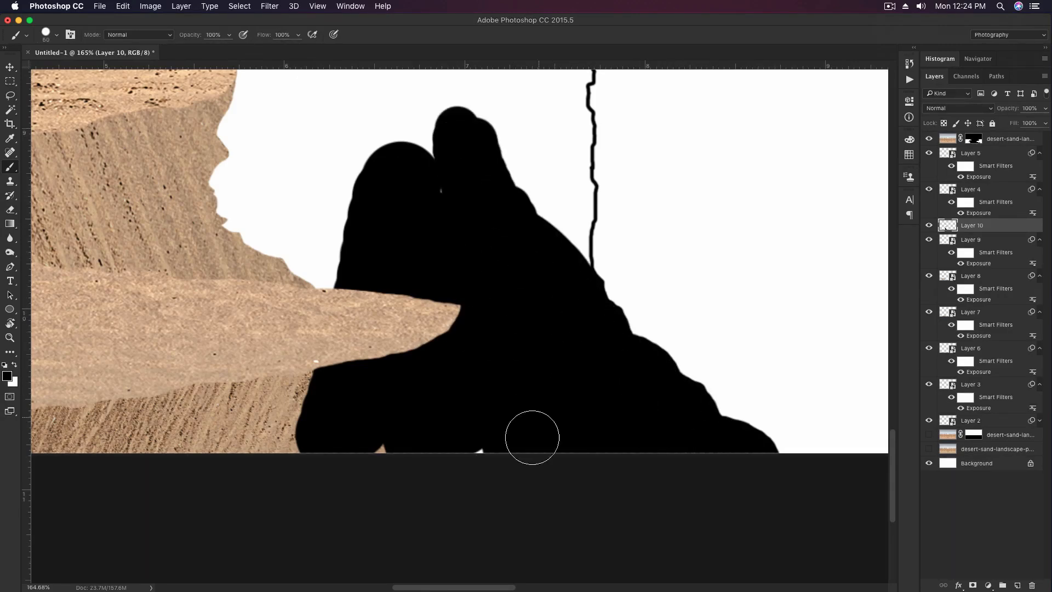
Step: Fill the rest of the third spike's cliff shape in black, from beneath the spike across to the ledge and outlined edge
drag(274, 417, 246, 230)
mouse_move(246, 230)
mouse_down()
mouse_move(372, 393)
mouse_move(466, 278)
mouse_move(422, 411)
mouse_up()
drag(219, 153, 458, 344)
mouse_move(458, 329)
mouse_down()
mouse_move(137, 233)
mouse_move(636, 230)
mouse_up()
drag(636, 230, 375, 230)
mouse_move(375, 225)
mouse_down()
mouse_move(498, 204)
mouse_move(276, 368)
mouse_move(534, 329)
mouse_up()
key(bracketleft)
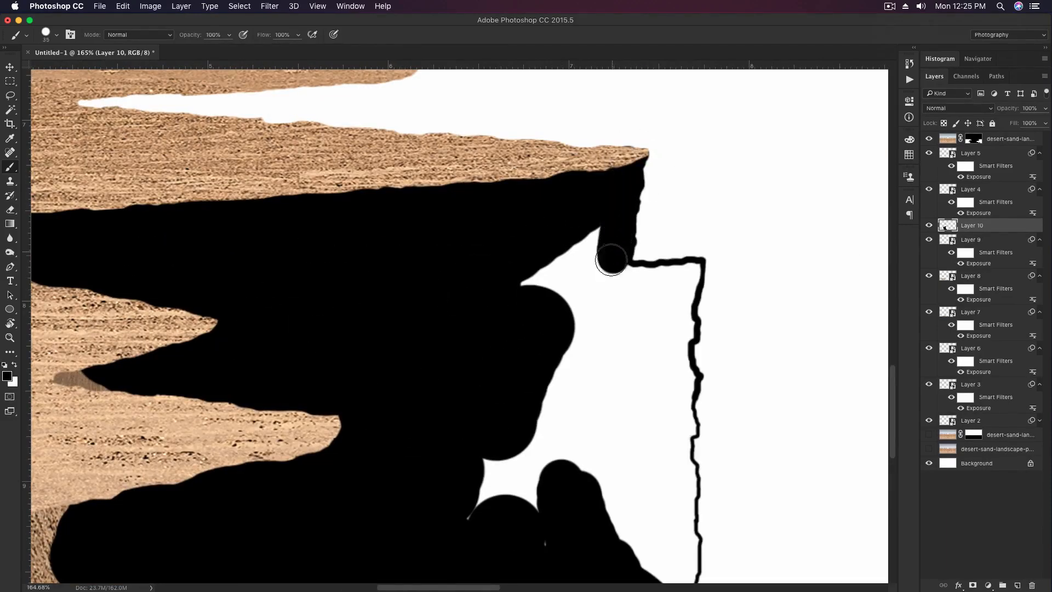
mouse_move(684, 324)
mouse_down()
mouse_move(656, 286)
mouse_move(590, 313)
mouse_move(535, 479)
mouse_move(687, 374)
mouse_up()
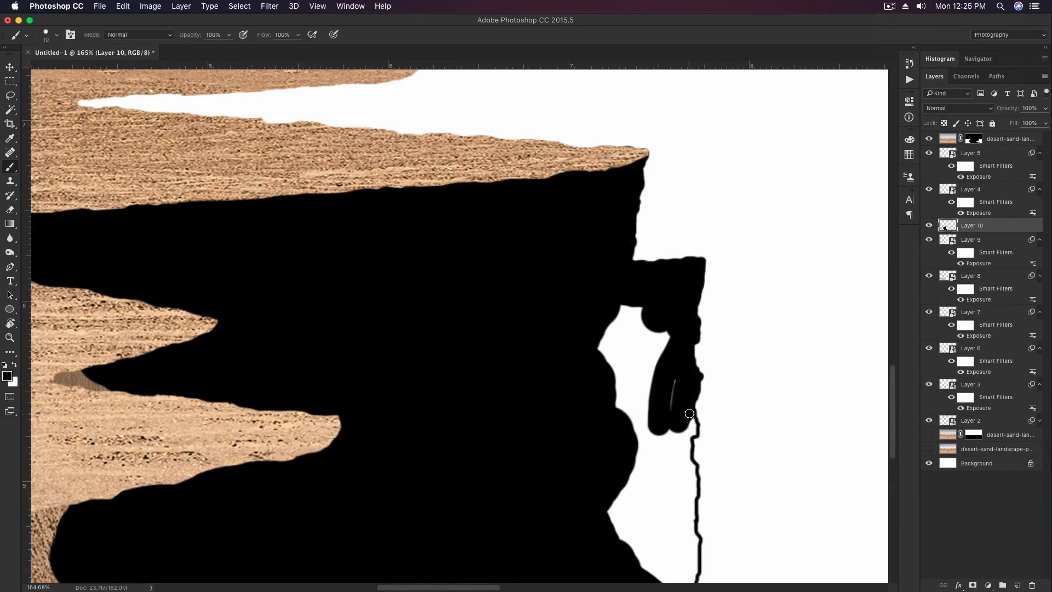
key(bracketright)
key(bracketright)
key(bracketright)
key(bracketright)
mouse_move(668, 434)
mouse_down()
mouse_move(632, 312)
mouse_move(655, 409)
mouse_up()
drag(629, 463, 581, 222)
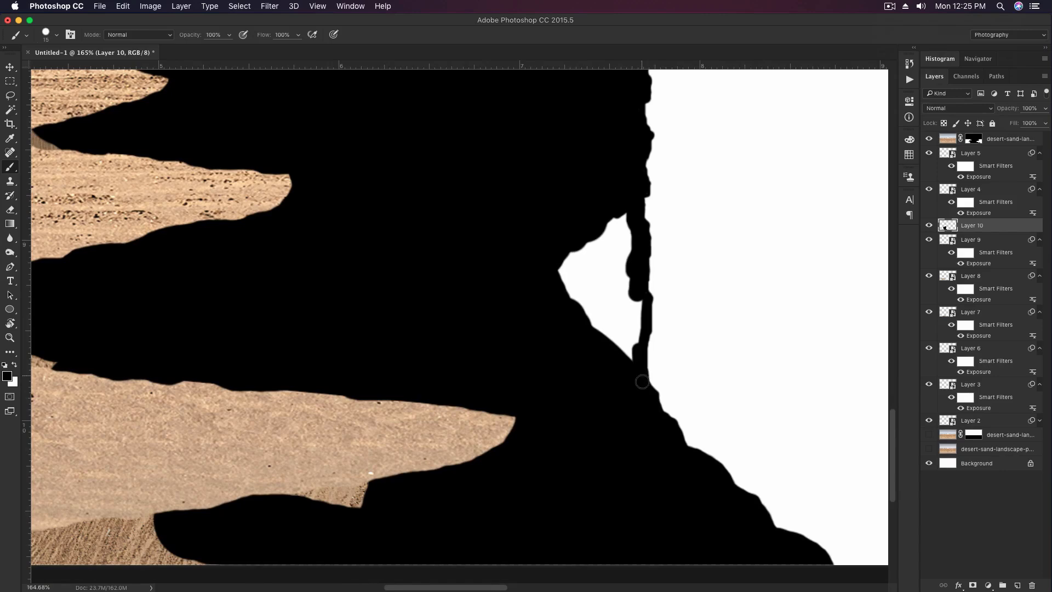
drag(618, 335, 602, 298)
Step: Move Layer 10 down the layer stack so it sits between Layer 3 and Layer 2, behind the other cliff faces
key(v)
scroll(601, 298, down, 8)
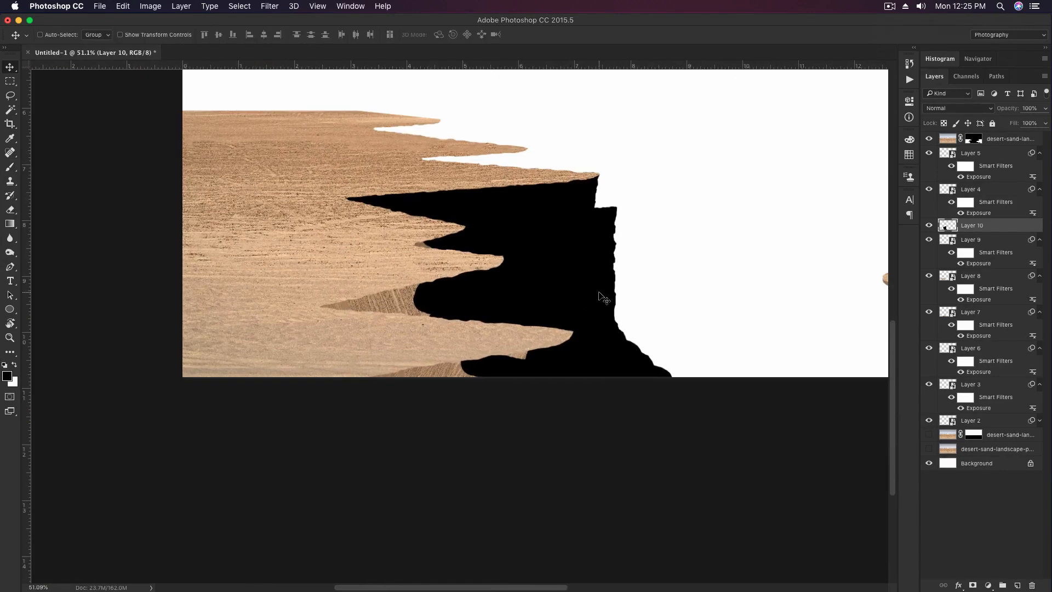
scroll(631, 183, up, 1)
key(super+bracketleft)
key(super+bracketleft)
key(super+bracketleft)
key(super+bracketleft)
key(super+bracketleft)
Step: Paste the ground texture, clip it to Layer 10, and rotate and position it so its grain runs diagonally down the cliff face
key(super+v)
key(super+alt+g)
key(super+t)
scroll(521, 182, down, 5)
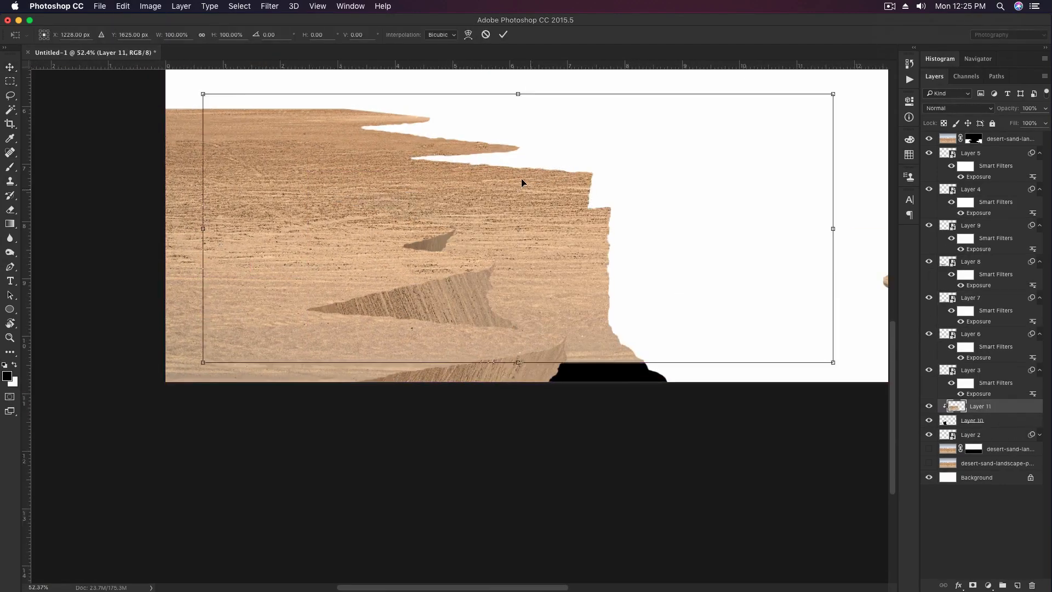
drag(523, 357, 645, 158)
drag(565, 277, 585, 248)
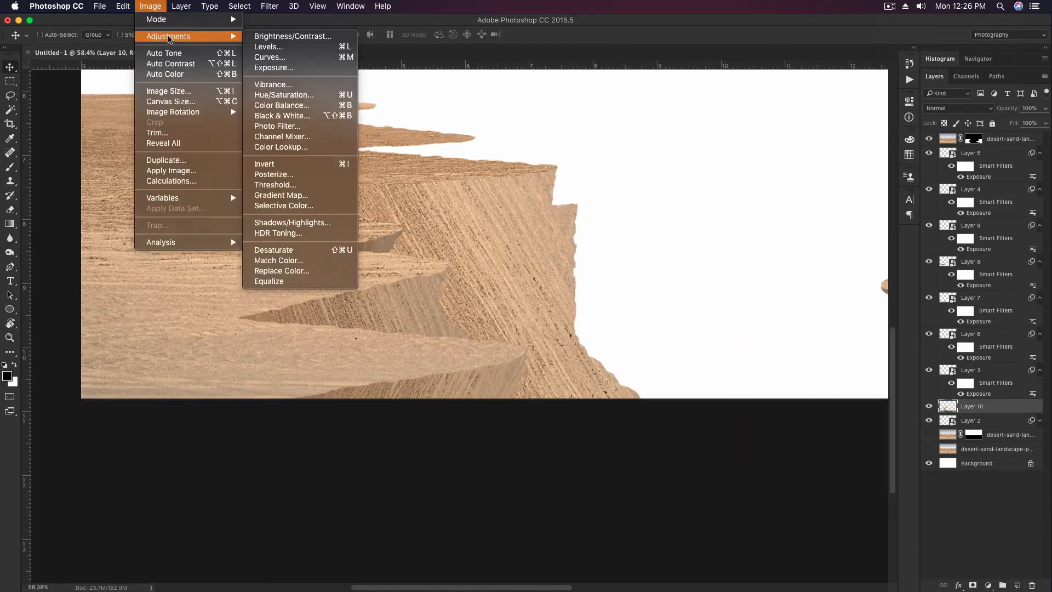
Step: Convert the textured cliff face on Layer 10 to a smart object and darken it with a negative Exposure adjustment
right_click(986, 406)
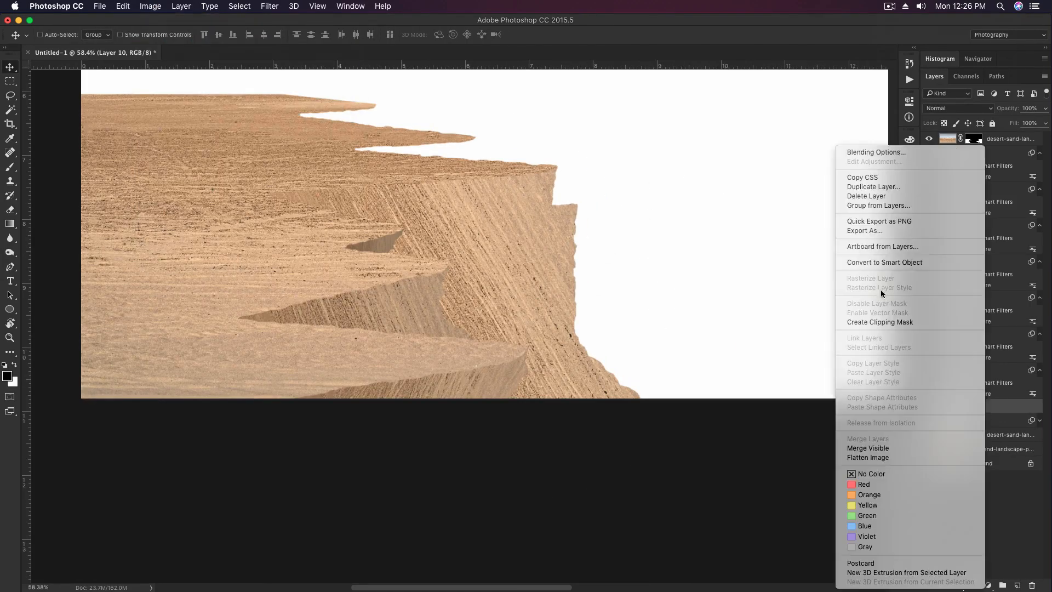
click(877, 263)
click(150, 6)
mouse_move(180, 36)
click(296, 67)
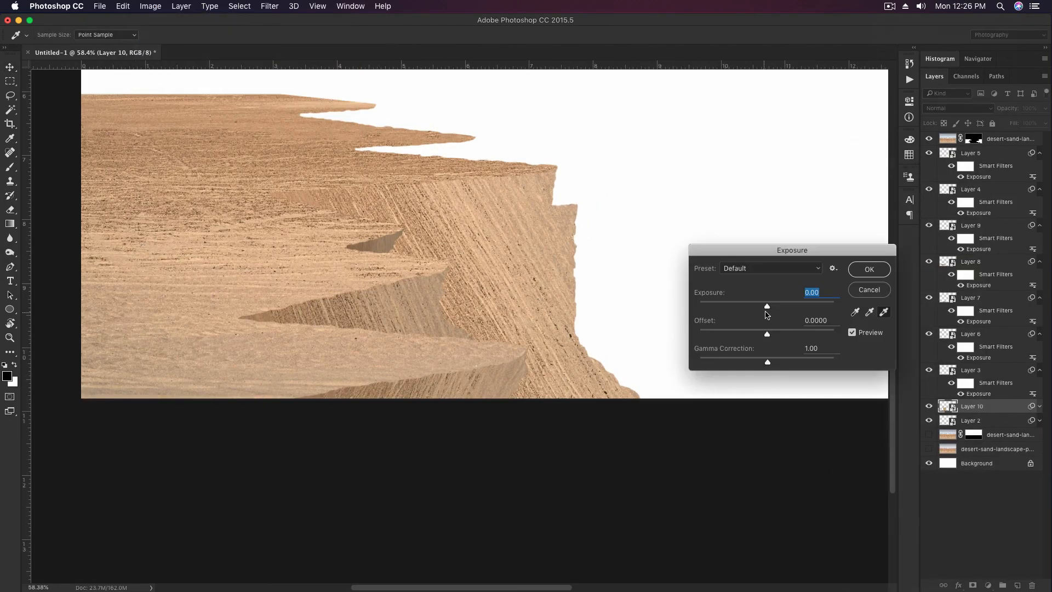
drag(767, 308, 757, 307)
click(869, 269)
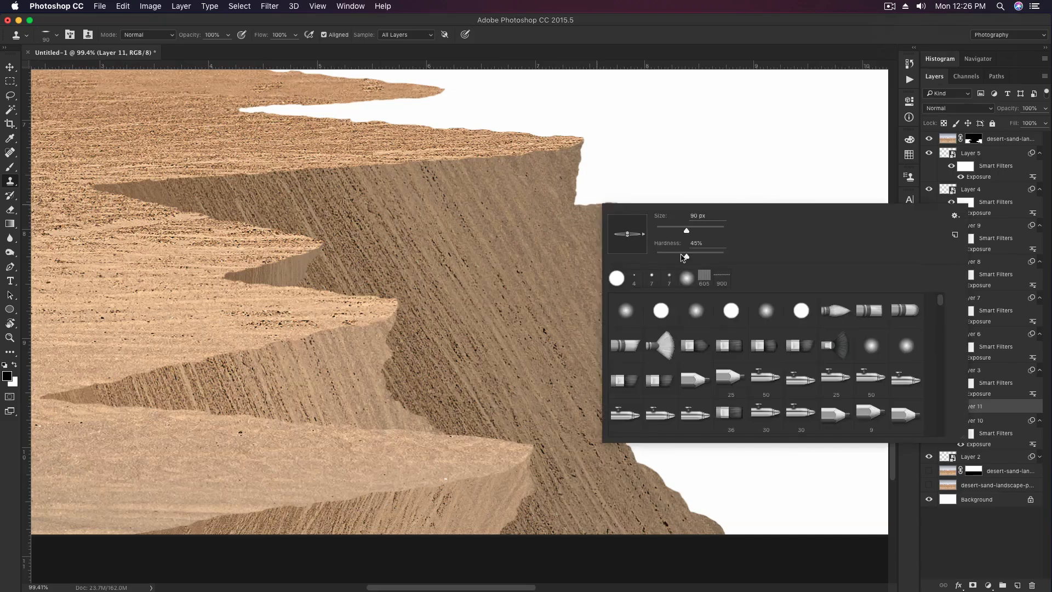
Step: Clone light ground texture along the small ledge beside the third spike on Layer 11, using a softer, smaller Clone Stamp brush
click(681, 257)
click(688, 44)
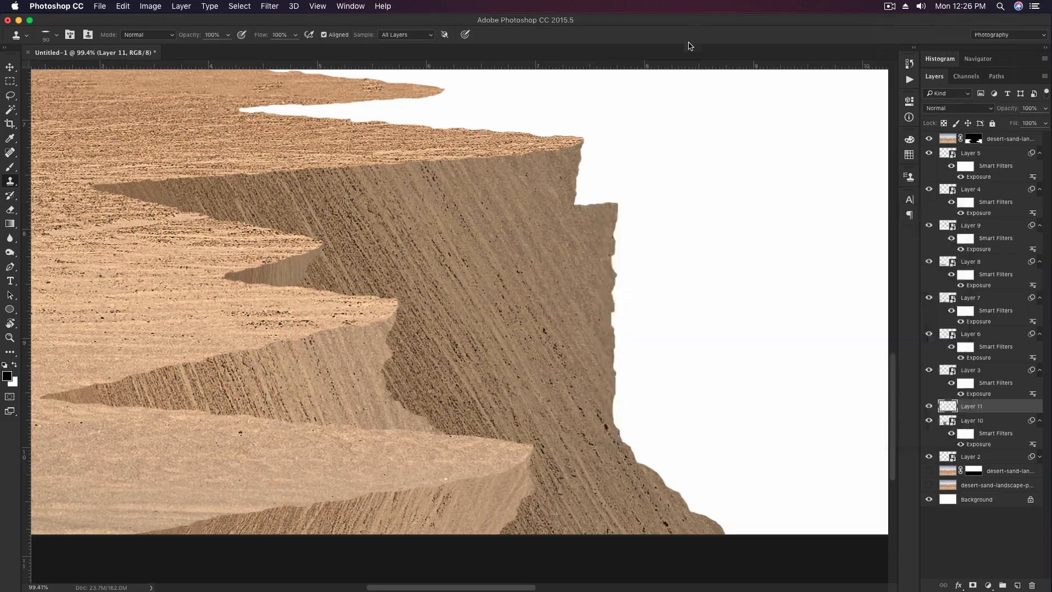
scroll(635, 137, up, 5)
key(bracketleft)
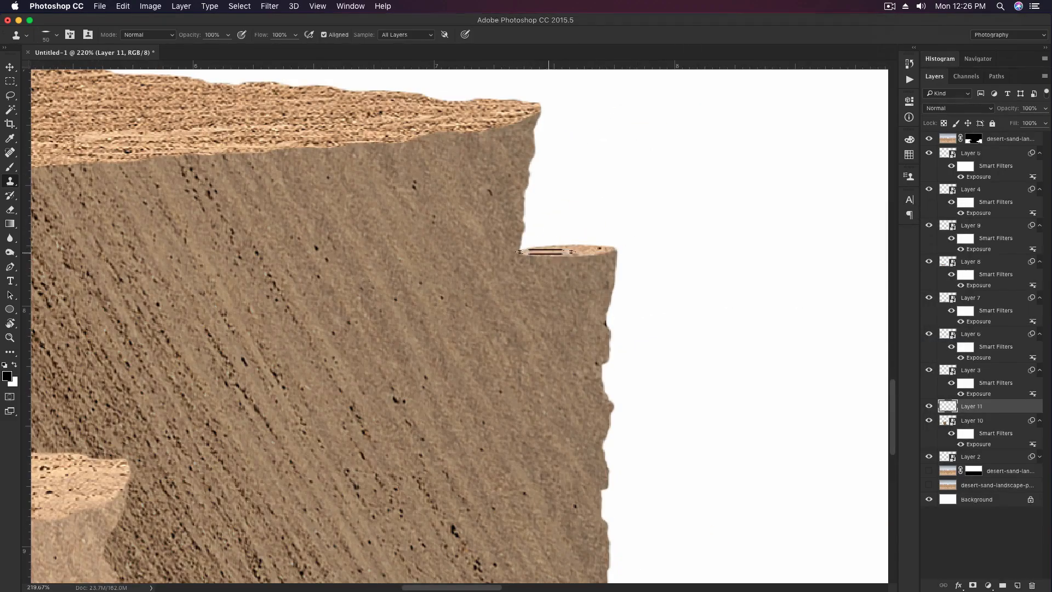
scroll(560, 258, down, 8)
key(v)
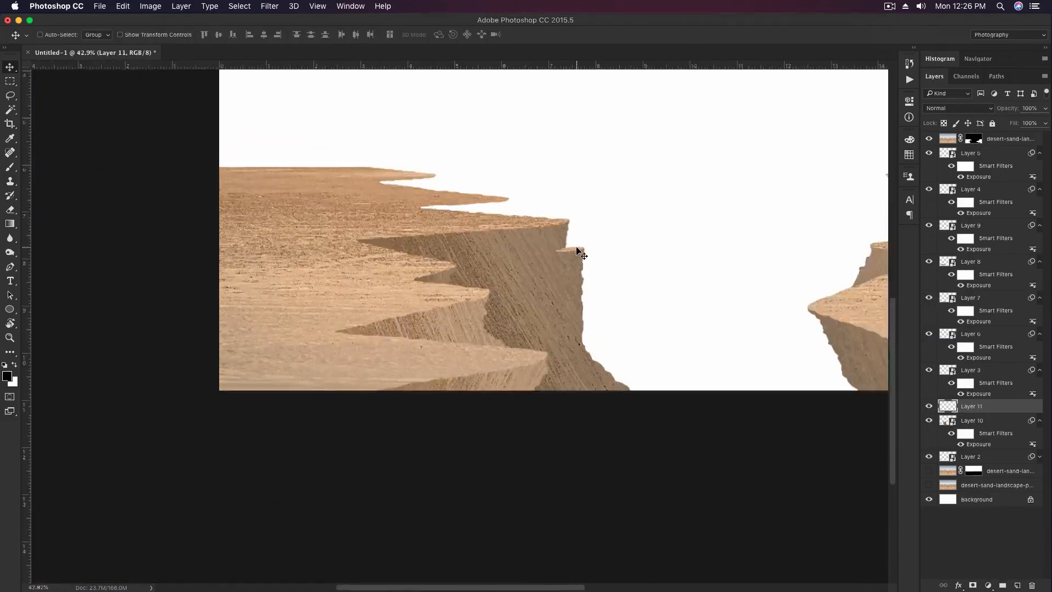
Step: Add Layer 12 beneath Layer 11 and paint a black cliff shape in the gap under the left bank's second spike
scroll(591, 263, up, 3)
drag(717, 227, 869, 119)
key(alt+shift+super+n)
key(super+bracketleft)
key(b)
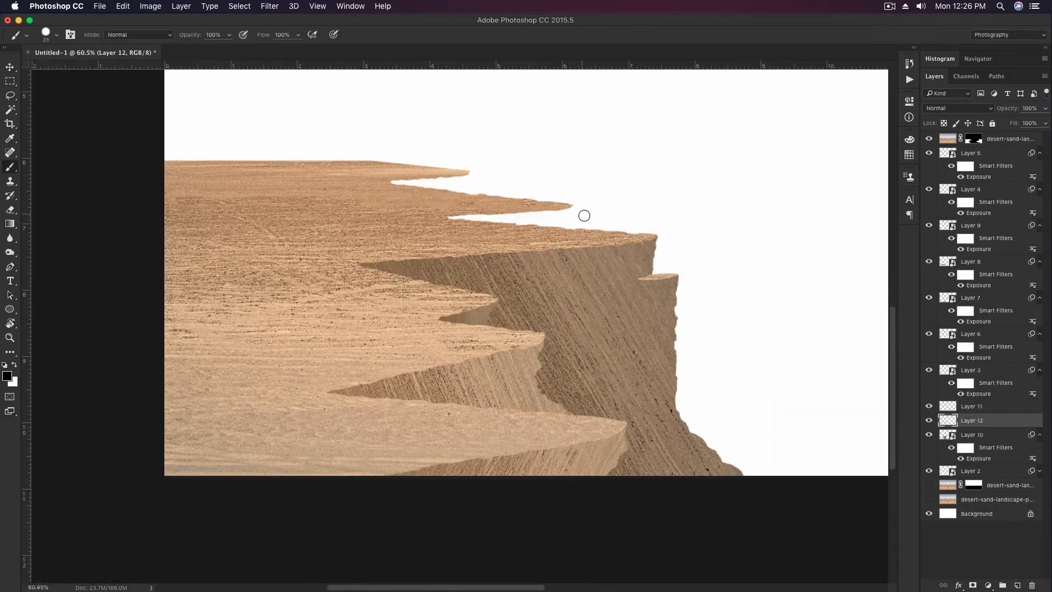
scroll(572, 200, up, 4)
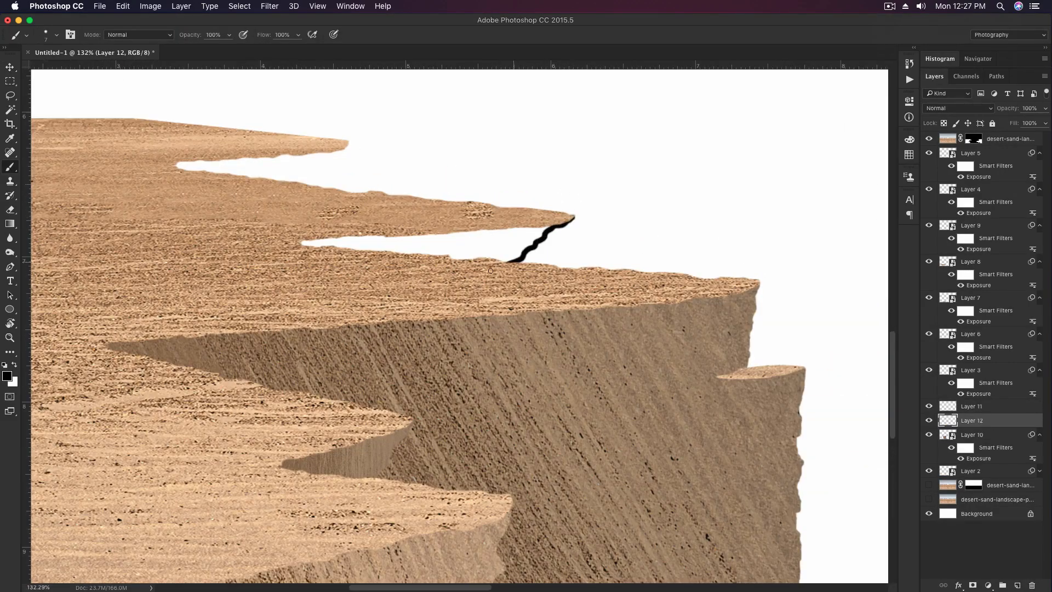
key(bracketright)
key(bracketright)
key(bracketright)
key(bracketright)
drag(526, 244, 330, 246)
scroll(500, 221, down, 6)
Step: Paste the ground texture, clip it to Layer 12, and rotate, scale and position it over the second spike's cliff face
key(v)
key(super+v)
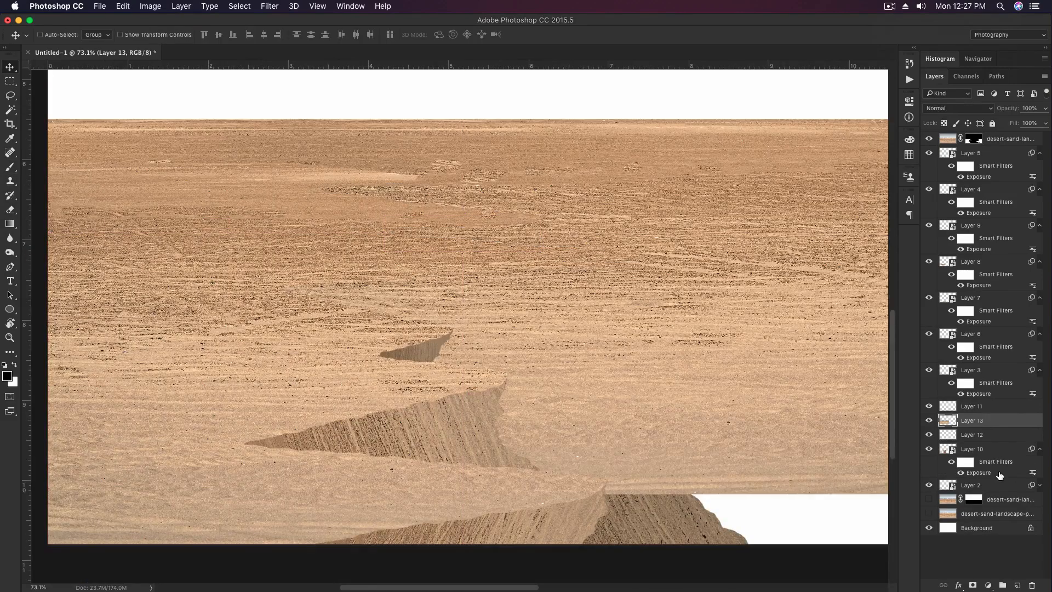
alt+click(995, 427)
key(super+t)
drag(501, 338, 642, 338)
drag(191, 120, 465, 237)
drag(410, 309, 640, 293)
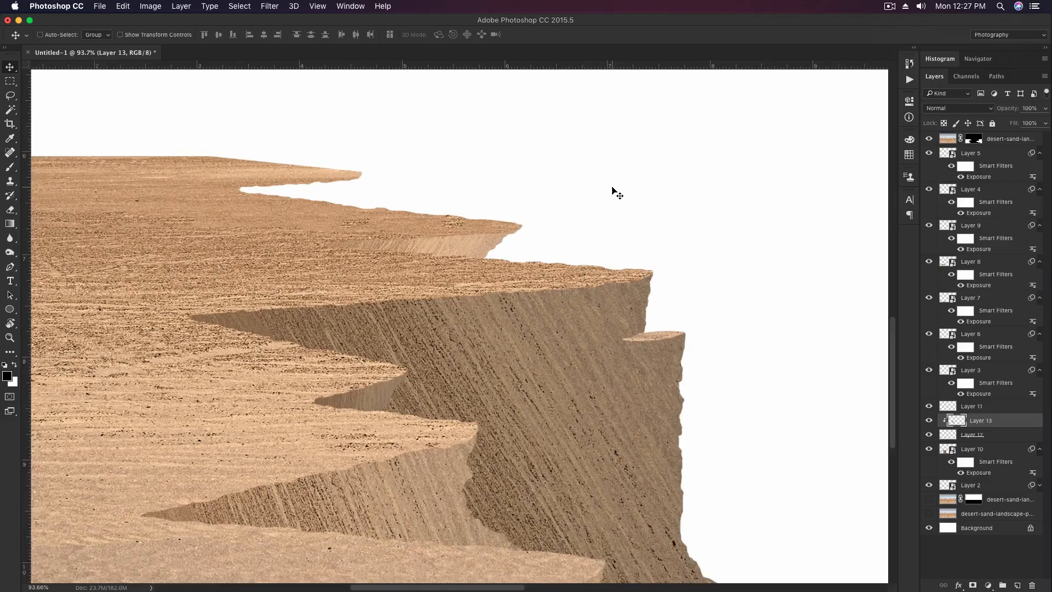
Step: Darken the second spike's cliff face on Layer 12 with a negative Exposure adjustment
click(150, 6)
drag(767, 306, 758, 307)
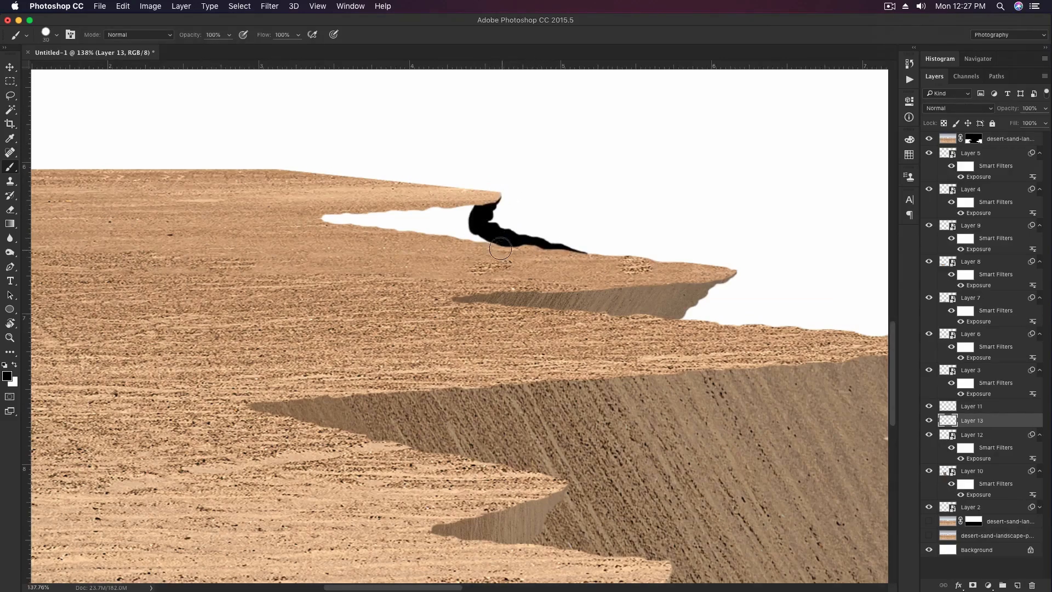
Step: Fill in the black cliff shape under the left bank's first spike on Layer 13, and select the top ground layer's mask
drag(458, 209, 466, 218)
scroll(442, 190, up, 3)
scroll(442, 190, left, 3)
click(973, 138)
scroll(515, 224, up, 2)
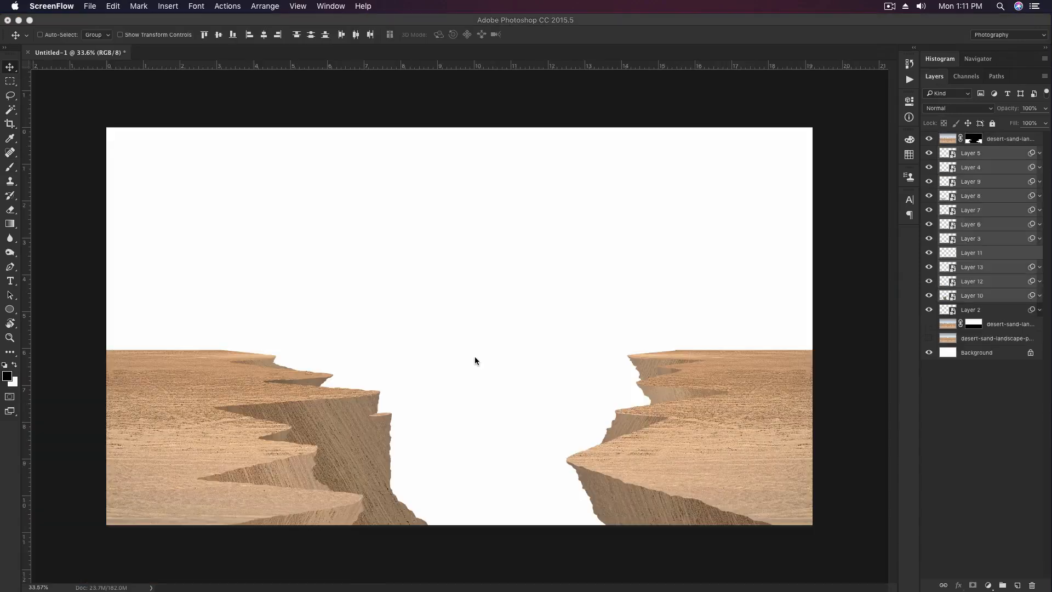
Step: Add a new layer clipped to Layer 10, the left bank's large cliff face, and set its blend mode to Multiply
key(super+0)
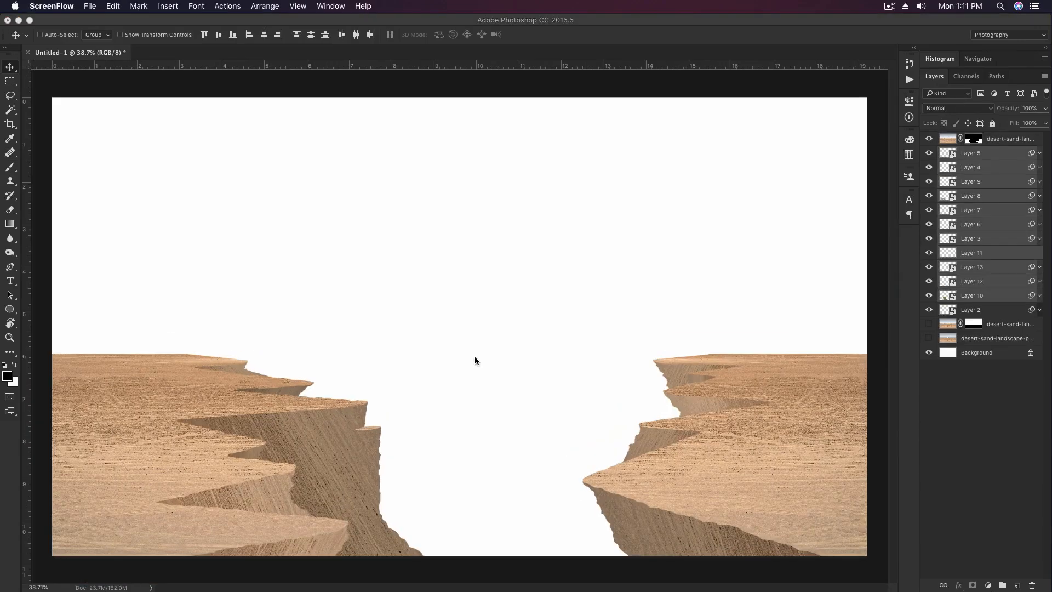
scroll(495, 313, up, 2)
drag(335, 476, 422, 310)
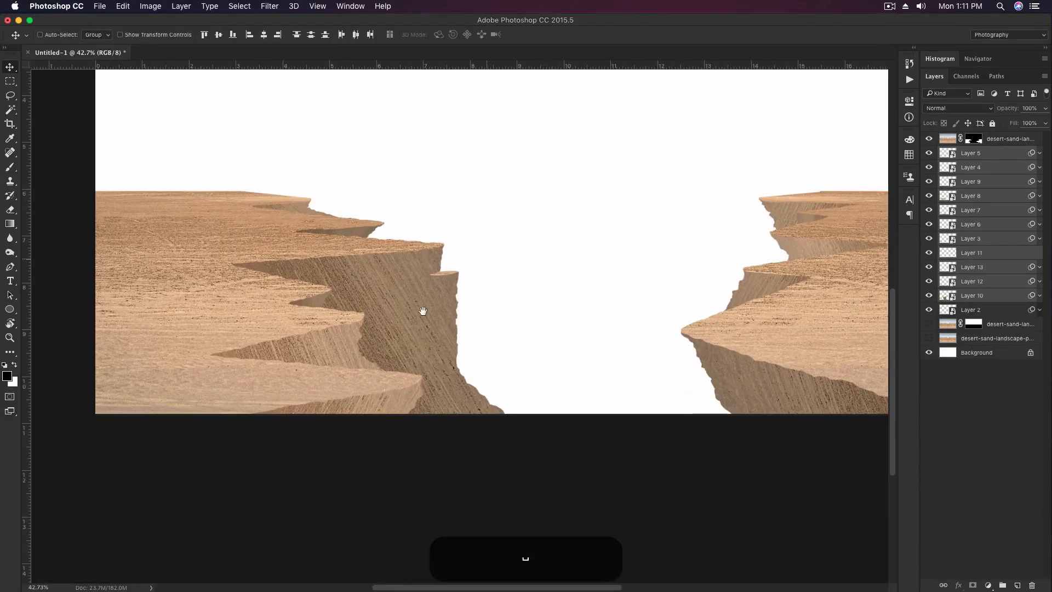
right_click(404, 305)
click(418, 317)
click(1017, 585)
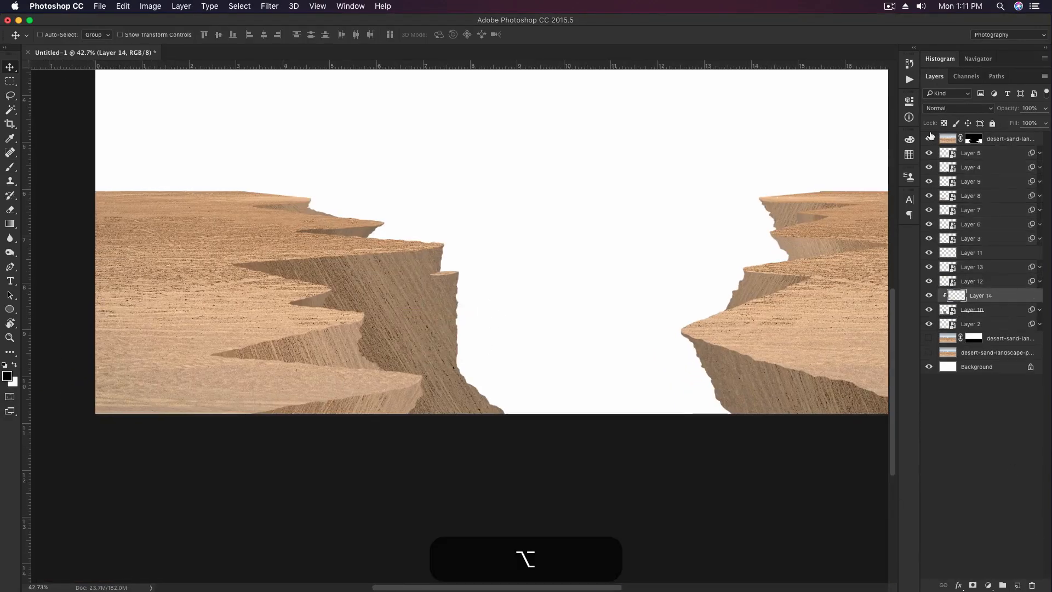
click(954, 108)
click(938, 139)
Step: Paint shadow over the left bank's large cliff face on Layer 14 with a 600 px black brush at 10% opacity
key(b)
right_click(489, 368)
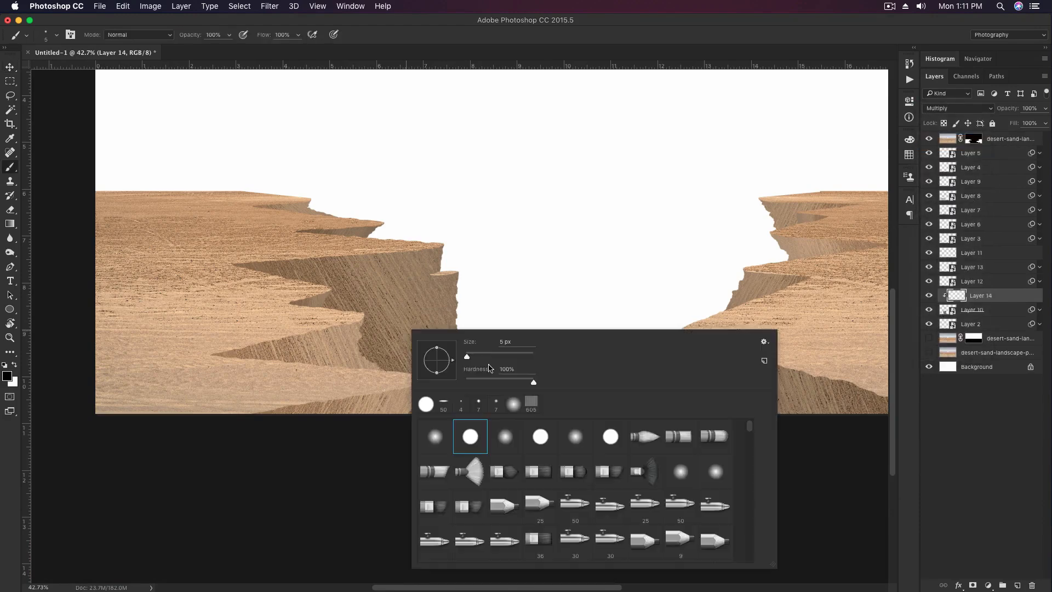
click(511, 191)
key(1)
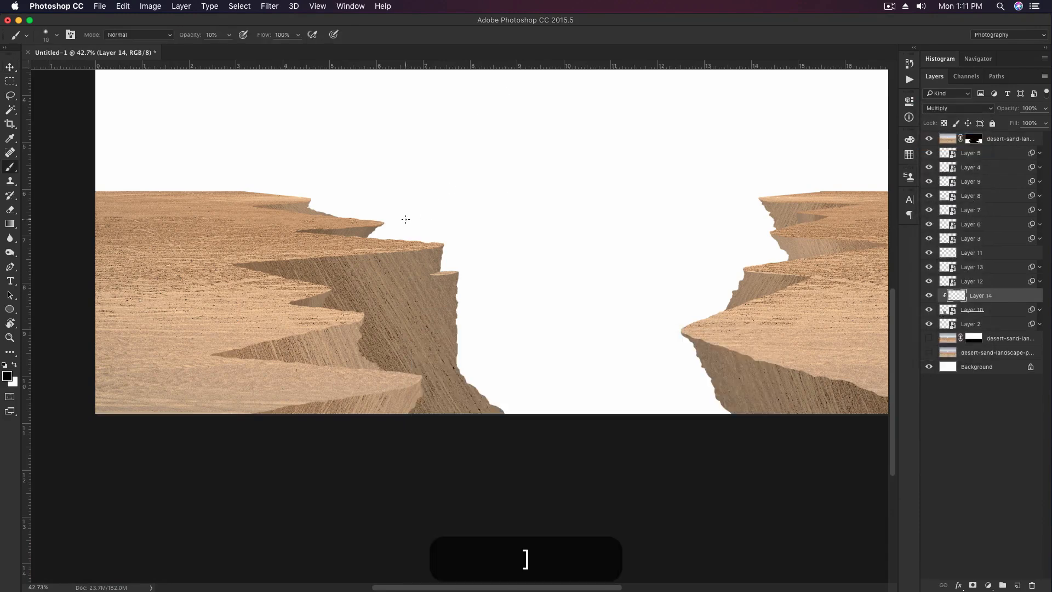
key(bracketright)
key(bracketright)
key(bracketright)
key(bracketright)
key(bracketright)
key(bracketright)
key(bracketright)
key(bracketright)
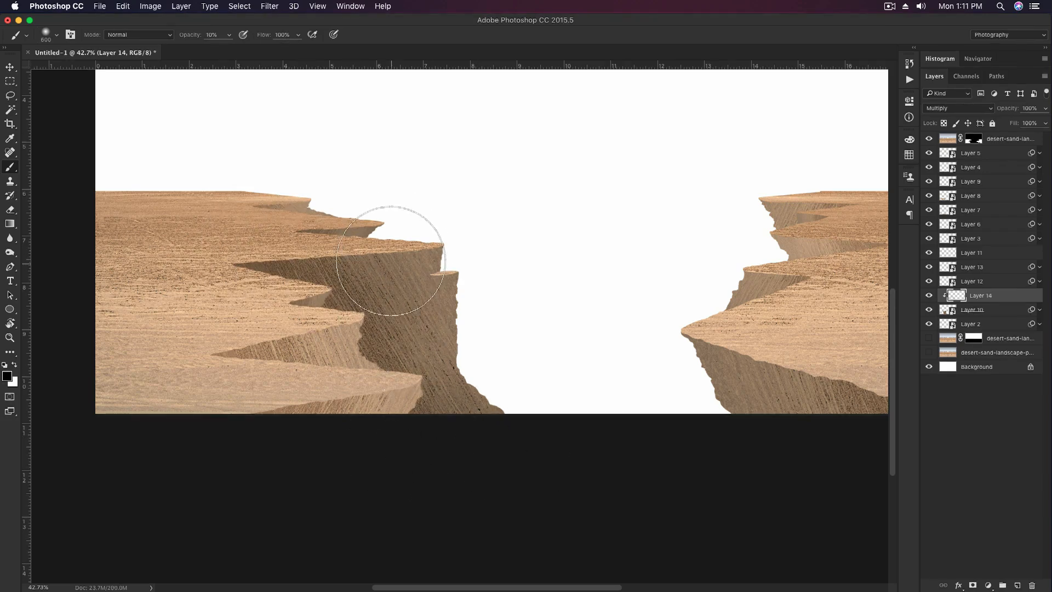
Step: Group shading Layer 14 together with Layer 10
key(v)
scroll(345, 336, up, 1)
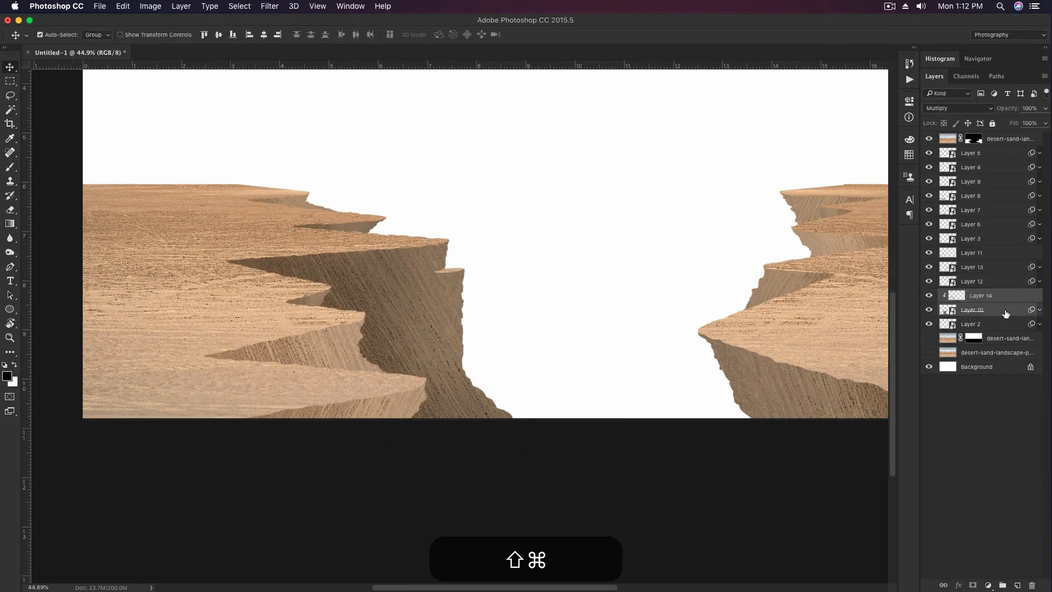
key(super+g)
Step: Add a new layer clipped to Layer 2, the right bank's front cliff face, and set its blend mode to Multiply
click(958, 314)
click(929, 311)
click(928, 311)
click(1017, 585)
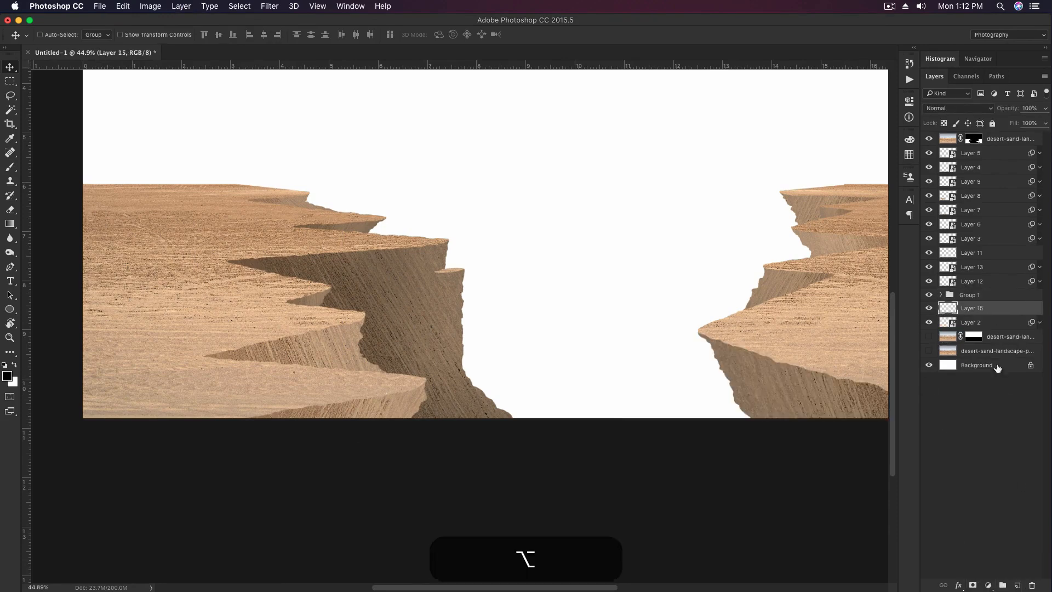
scroll(710, 309, down, 2)
scroll(710, 308, right, 2)
click(958, 108)
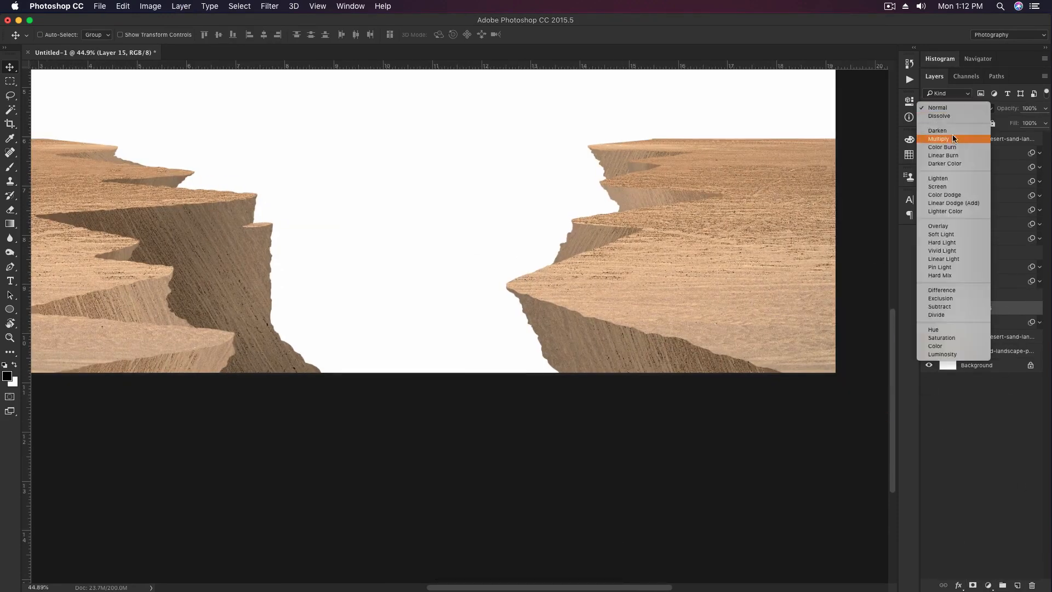
click(952, 135)
Step: Paint a 10% opacity black shadow over the right bank's front cliff face on Layer 15, and group that layer with Layer 2
key(b)
drag(742, 366, 613, 370)
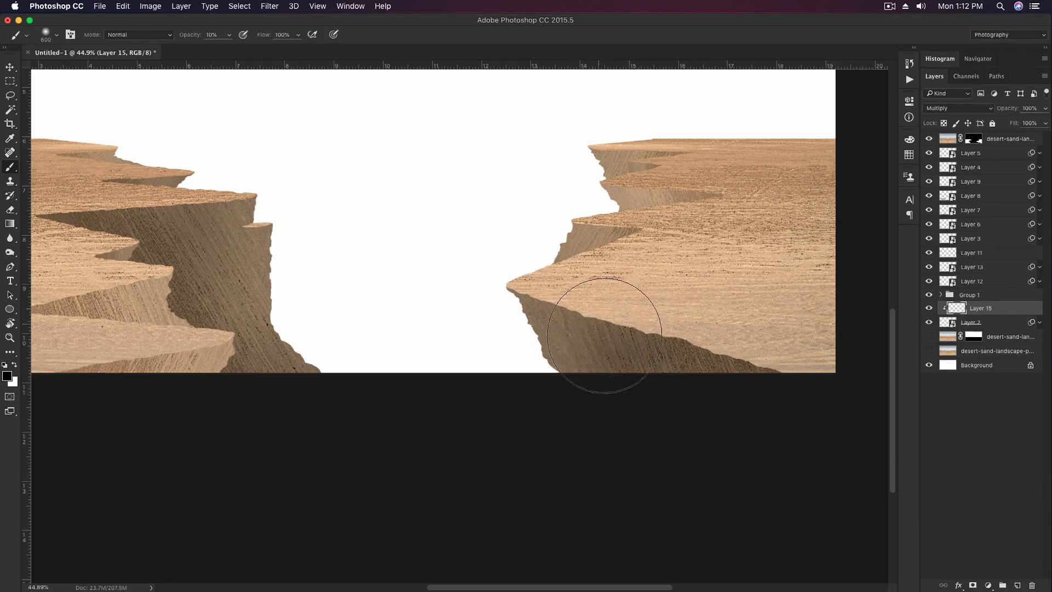
key(shift+v)
shift+click(1003, 323)
key(shift+super+g)
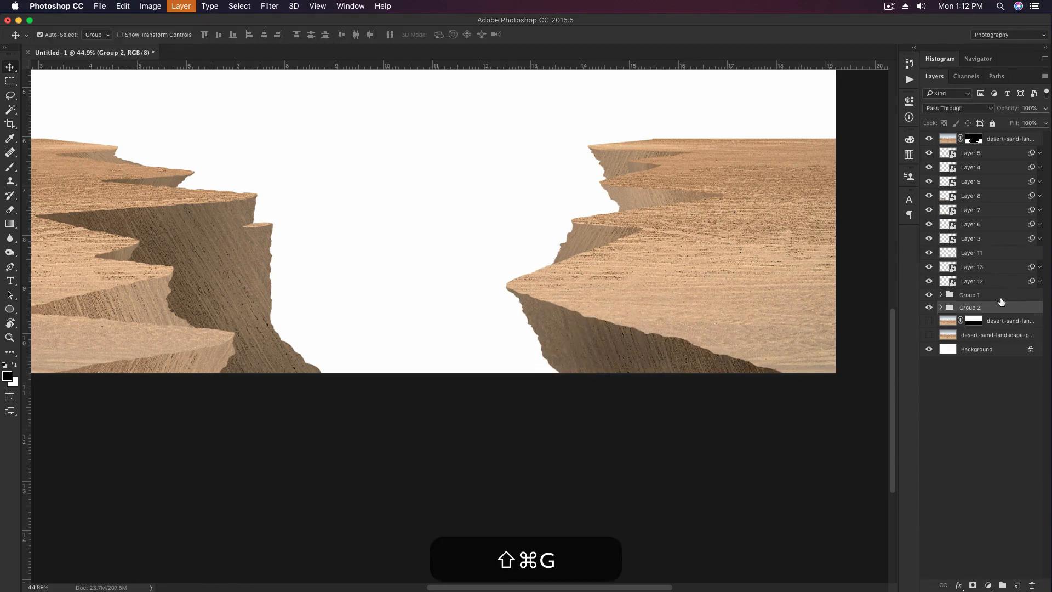
Step: Add a new layer clipped to Layer 12, one of the left bank's rear cliff faces, and set its blend mode to Multiply
click(1017, 584)
alt+click(970, 287)
click(958, 108)
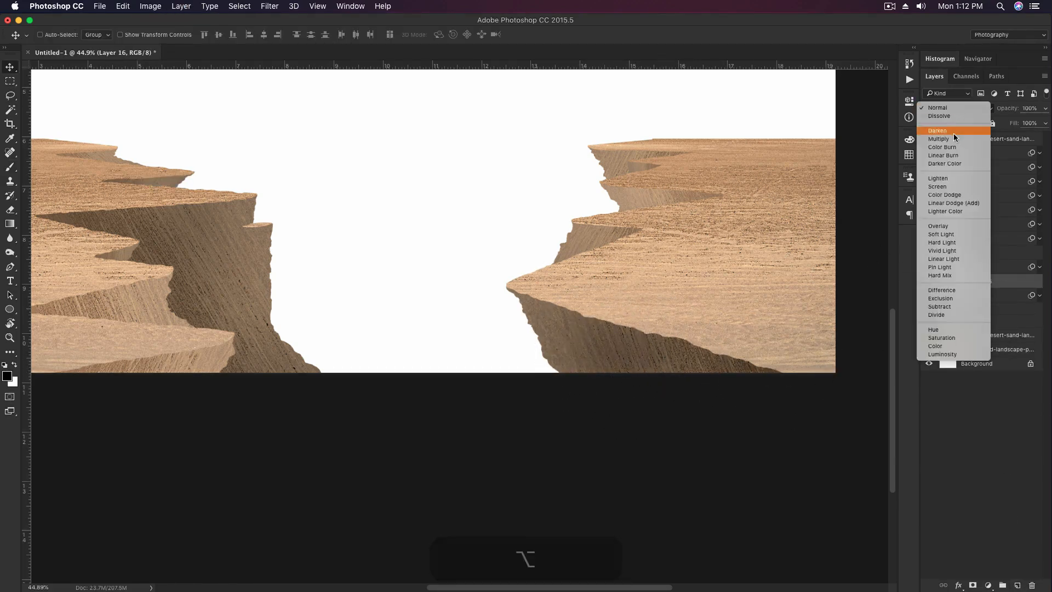
click(953, 139)
Step: Paint black shadow over Layer 12's cliff face on the left bank, and group the shading layer with Layer 12
drag(436, 203, 720, 202)
key(b)
key(v)
shift+click(986, 295)
key(shift+super+g)
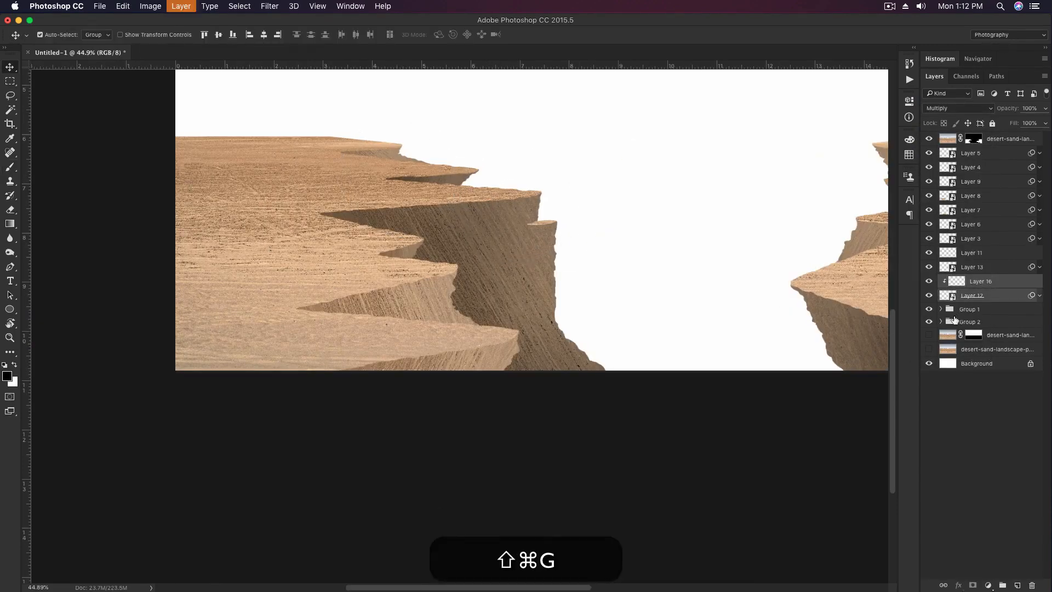
Step: Add a new layer clipped to Layer 13, the left bank's rearmost cliff face, and set its blend mode to Multiply
click(965, 268)
click(1018, 584)
alt+click(970, 274)
click(958, 108)
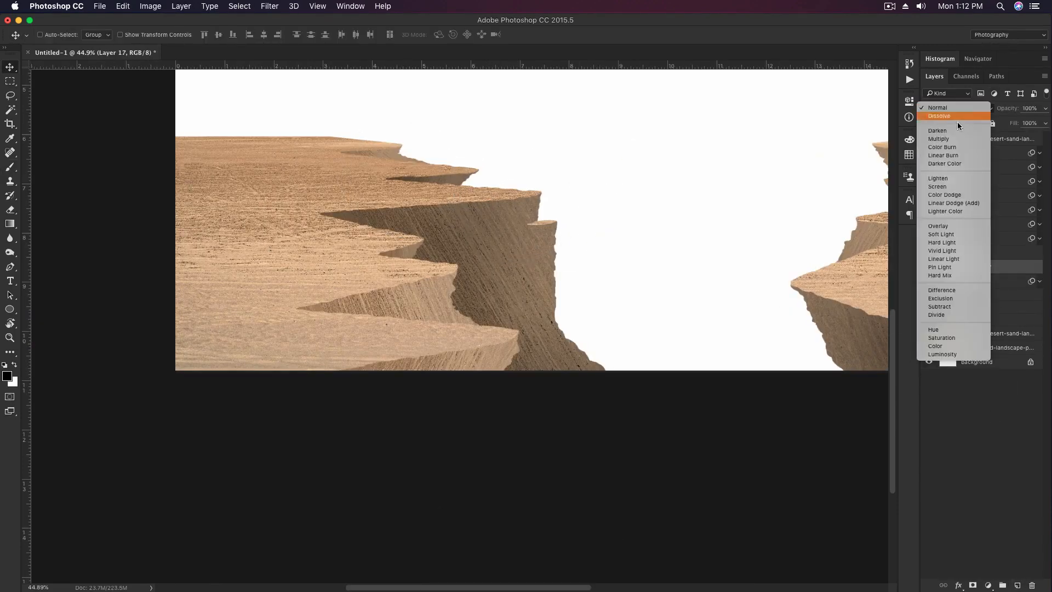
click(953, 140)
Step: Shade the left bank's rearmost cliff face with a smaller black brush, and group the shading layer with Layer 13
key(b)
key(bracketleft)
key(bracketleft)
key(bracketleft)
key(bracketleft)
key(bracketleft)
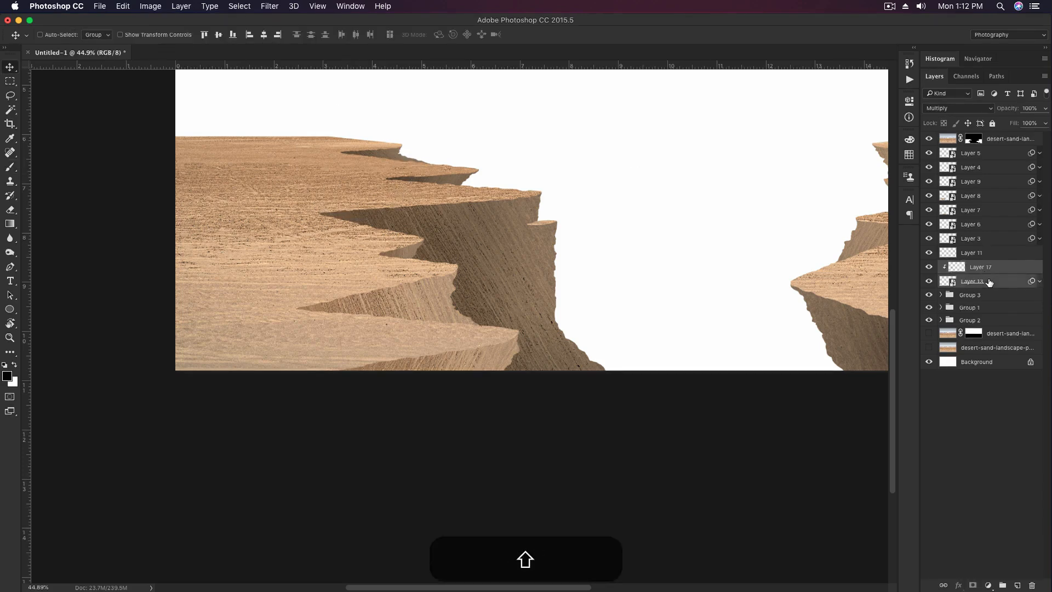
key(super+g)
Step: Add a new layer clipped to Layer 3, the cliff face behind the right bank's front one, and set it to Multiply
click(989, 585)
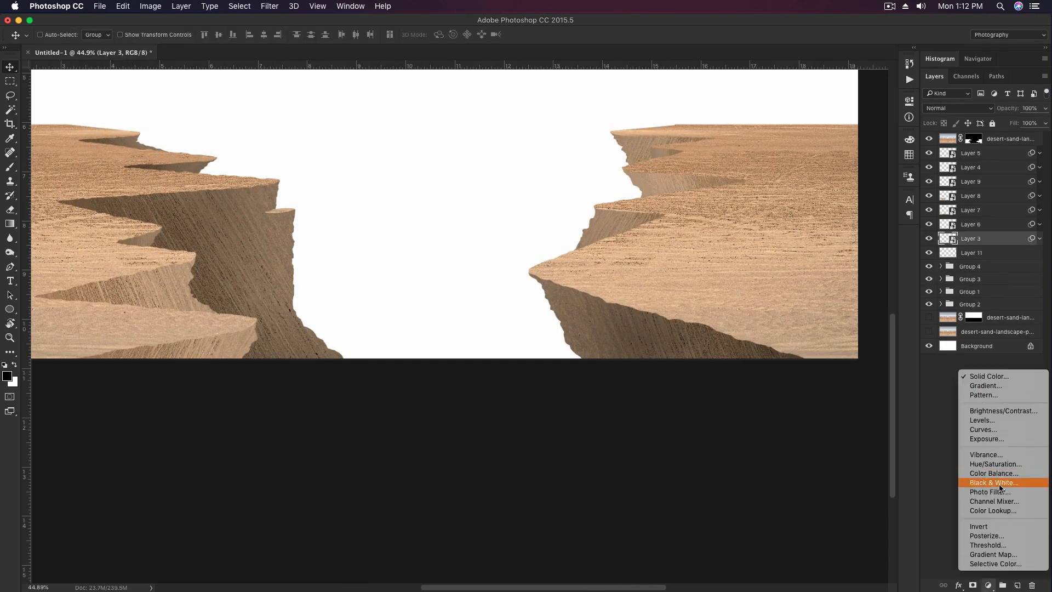
click(1017, 584)
key(super+alt+g)
click(958, 108)
click(944, 136)
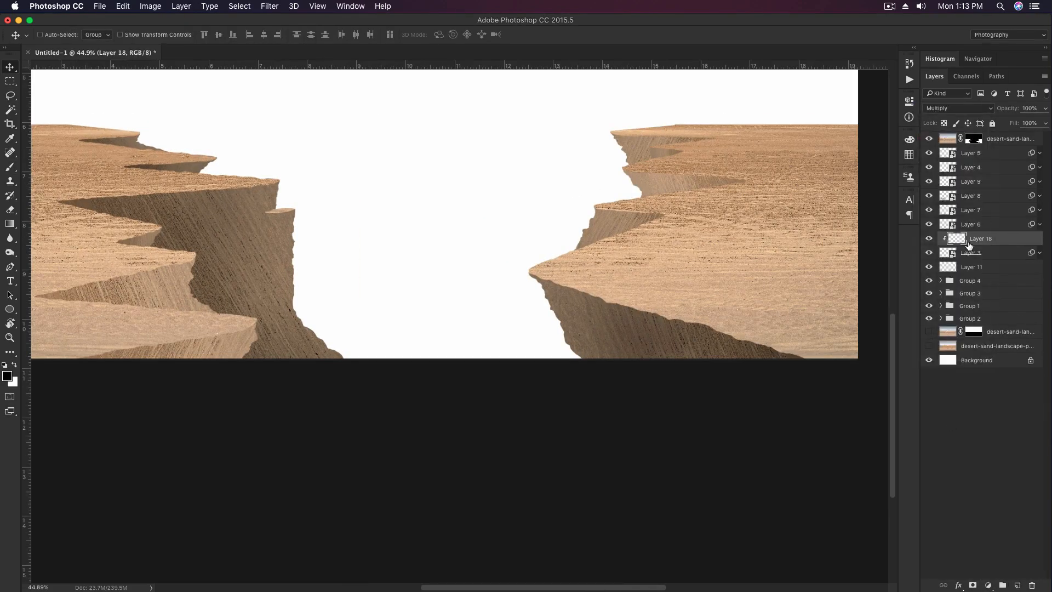
Step: Paint shadow over Layer 3's cliff face on the right bank with a 400 px black brush, and group the shading layer with Layer 3
key(b)
key(])
key(])
key(])
drag(643, 237, 681, 228)
key(v)
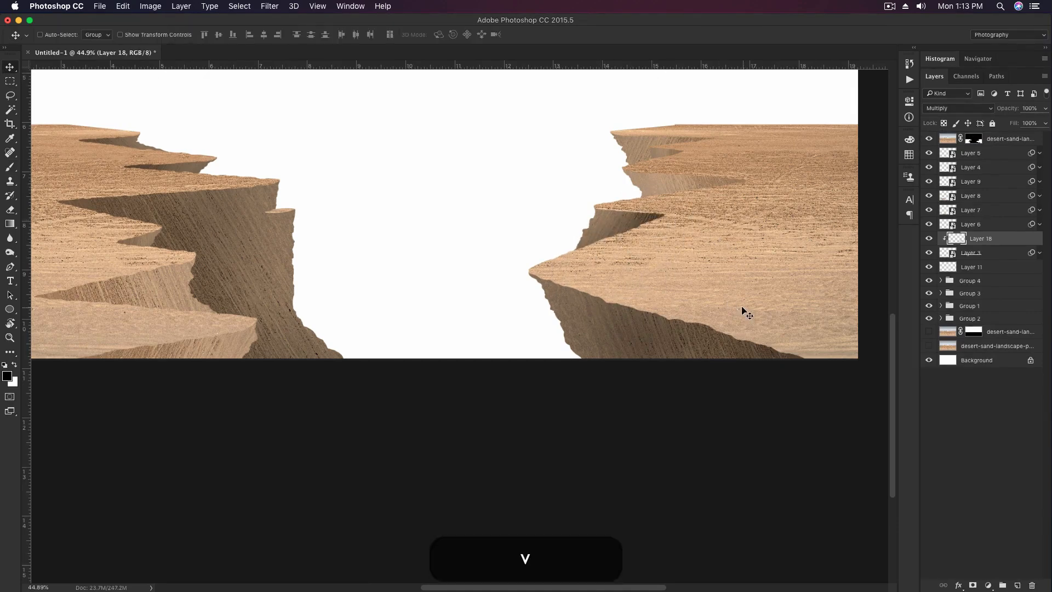
key(alt+shift+[)
key(super+g)
Step: Add a new layer clipped to Layer 4, the right bank's middle cliff face, and set its blend mode to Multiply
super+click(703, 188)
click(1017, 586)
key(super+alt+g)
click(958, 108)
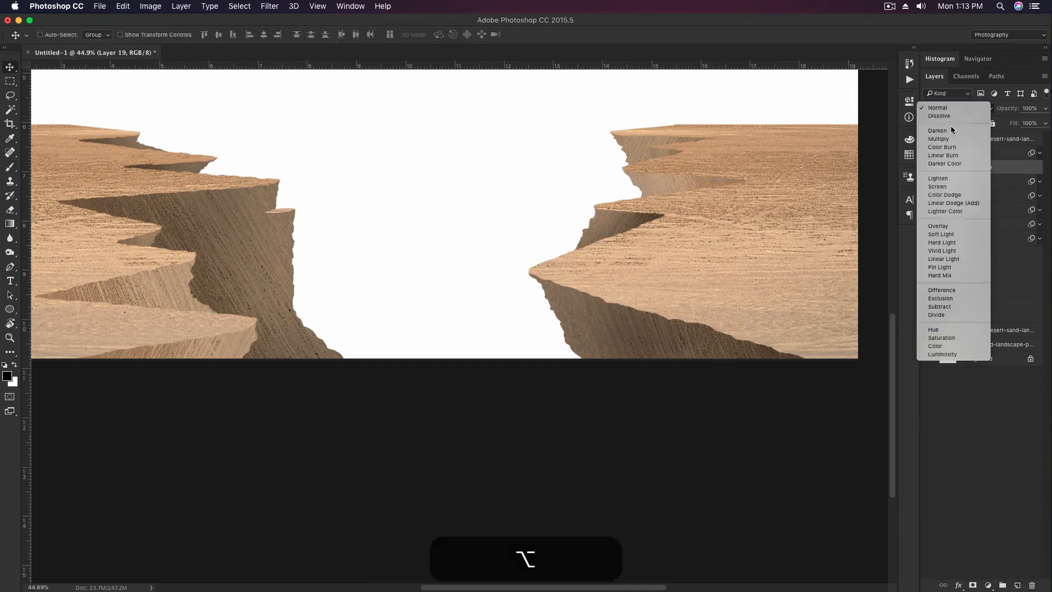
click(944, 137)
Step: Shade the right bank's middle cliff face with a 400 px black brush at 10% opacity, and group the shading layer with Layer 4
key(b)
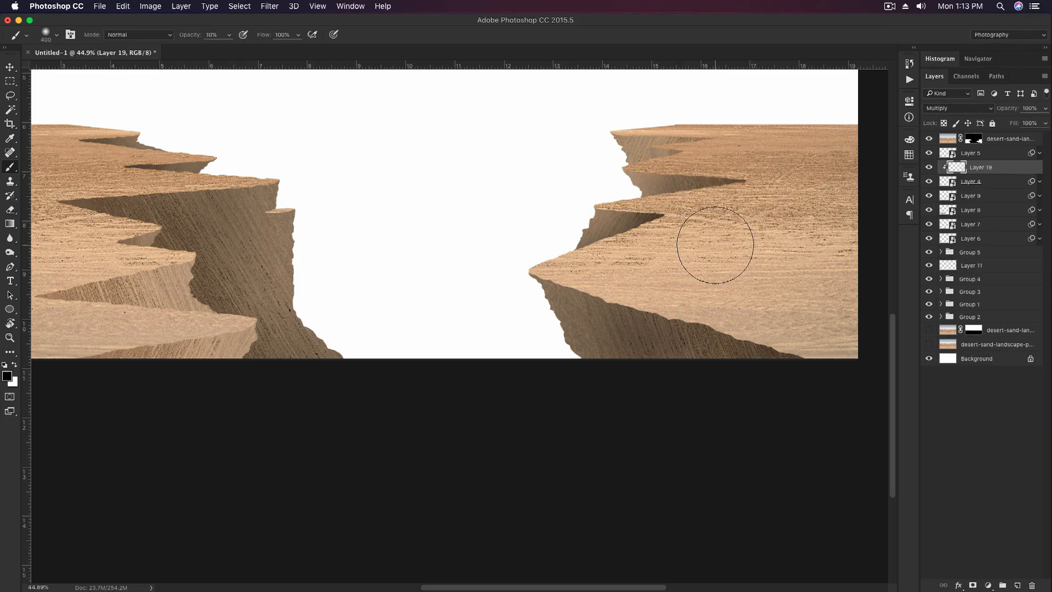
key(v)
shift+click(971, 182)
key(super+g)
Step: Add a new layer clipped to Layer 6, the right bank's rearmost cliff face, and set its blend mode to Multiply
super+click(640, 148)
click(1017, 586)
alt+click(1014, 230)
click(958, 108)
click(944, 137)
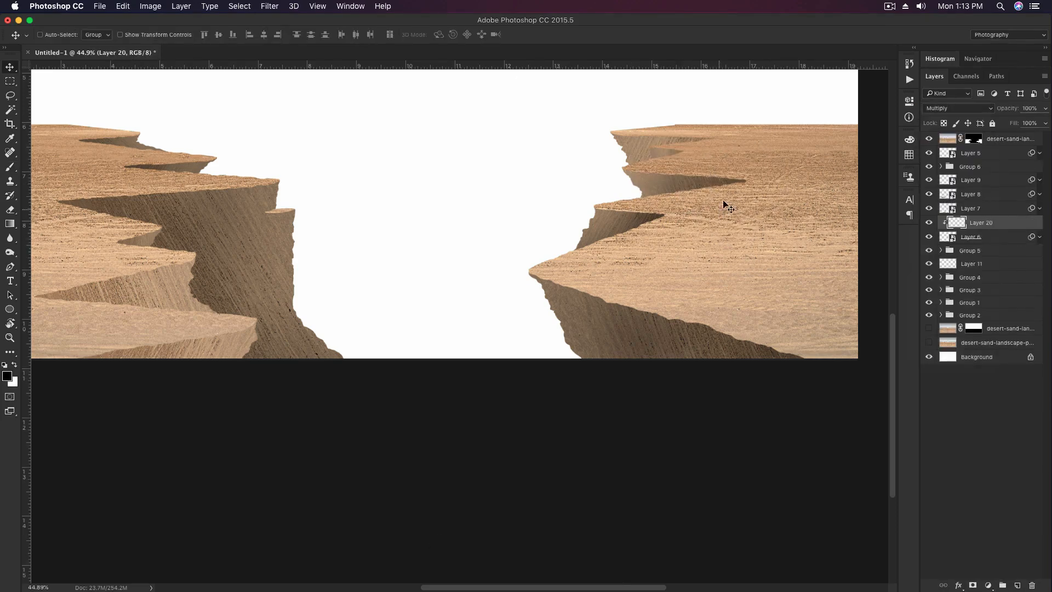
Step: Paint black shadow over the right bank's rearmost cliff face, and group the shading layer with Layer 6
key(b)
key(v)
shift+click(991, 239)
key(super+g)
Step: Add a new layer clipped to Layer 5, the right bank's small rear cliff face, and set its blend mode to Multiply
right_click(652, 149)
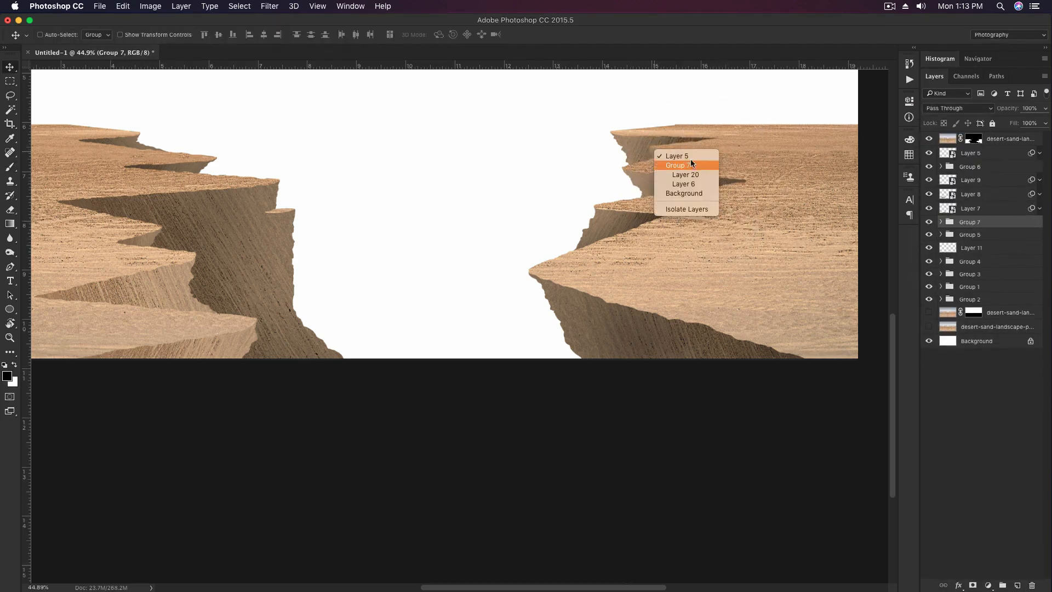
click(683, 155)
click(1017, 585)
alt+click(978, 160)
click(951, 113)
click(945, 141)
Step: Shade the right bank's small rear cliff face in black at 10% opacity, and group the shading layer with Layer 5
key(b)
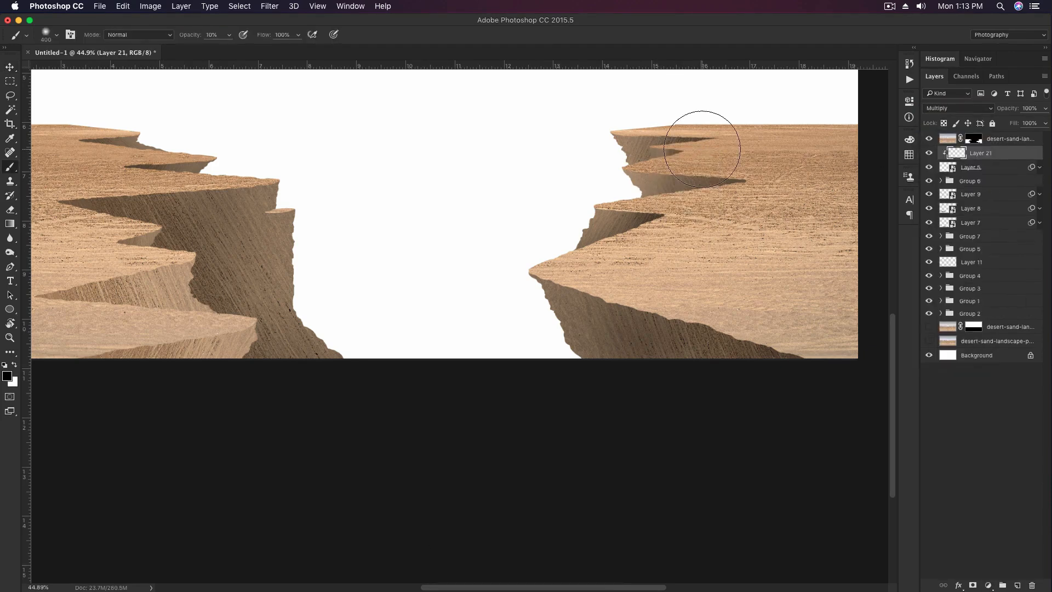
scroll(705, 141, up, 2)
key(bracketleft)
key(v)
shift+click(959, 167)
key(super+g)
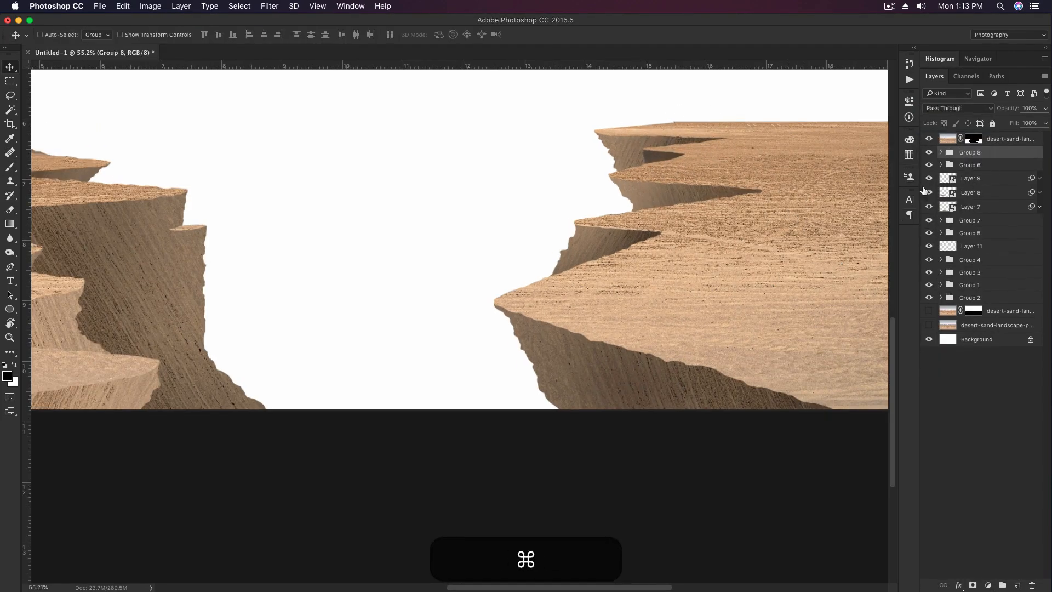
Step: Clip a new Multiply layer to Layer 9 and shade the left bank's small notch with a 200 px black brush at 10% opacity
alt+click(1002, 185)
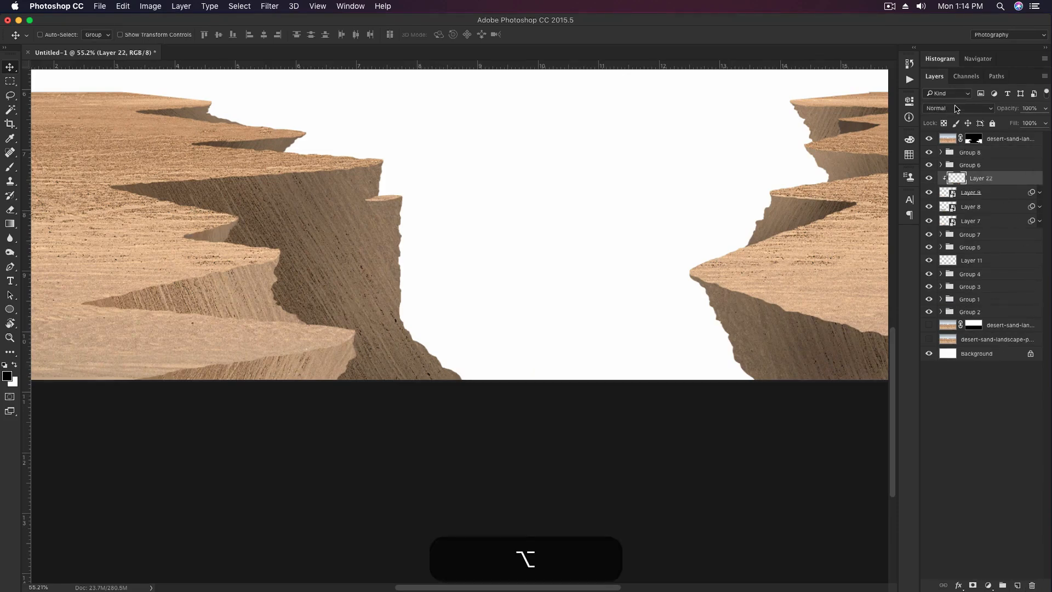
click(956, 111)
click(948, 132)
click(956, 108)
click(947, 118)
key(b)
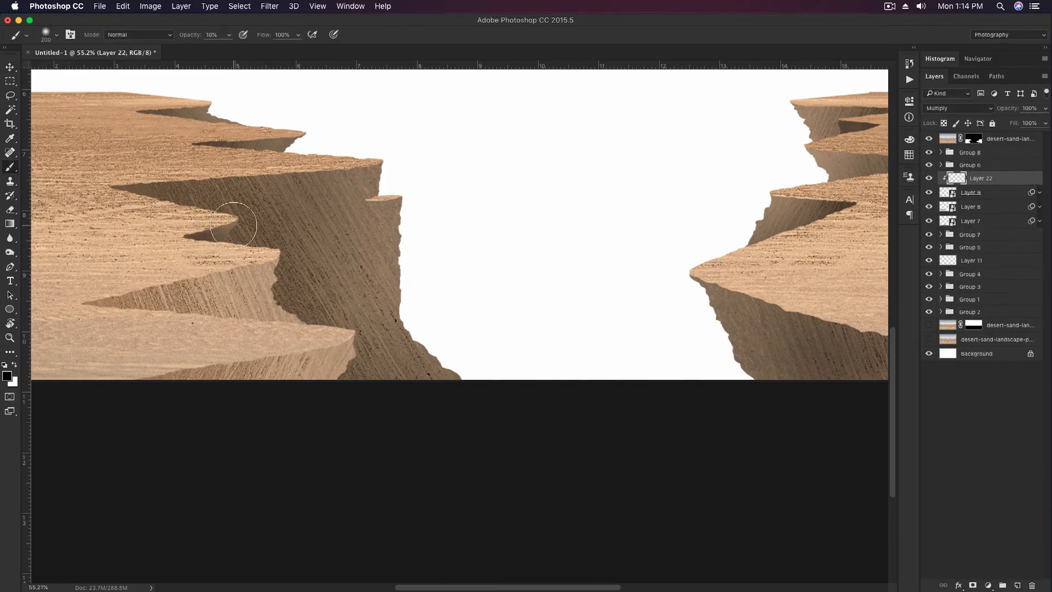
key(v)
Step: Group the notch's shading layer with Layer 9, and add a new Multiply layer clipped to Layer 8
key(alt+shift+super+n)
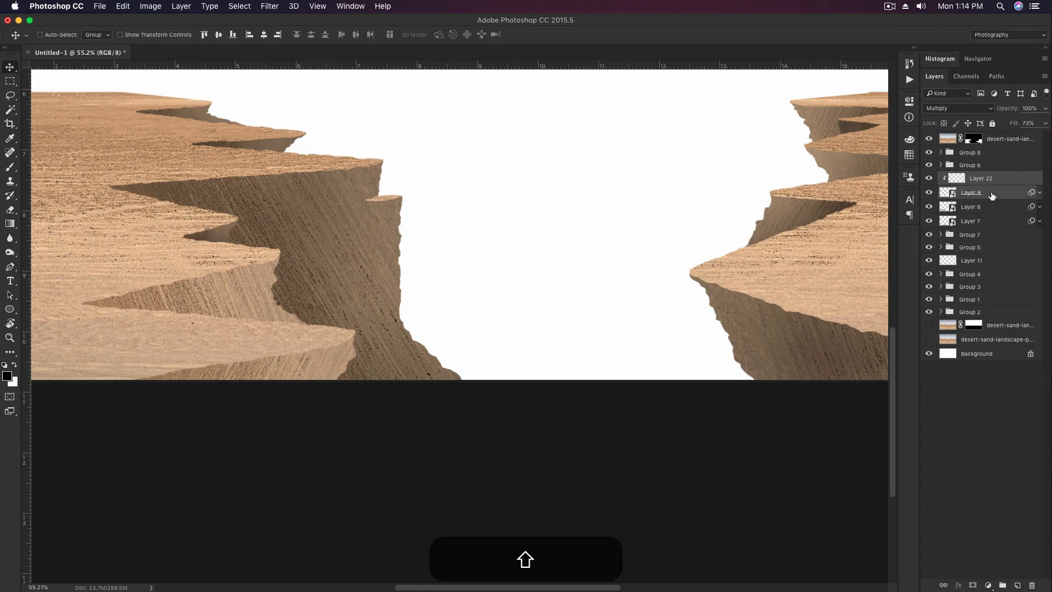
click(955, 108)
click(953, 141)
Step: Paint 10% opacity black shadow over Layer 8's wedge-shaped cliff face on the left bank, and group the shading layer with Layer 8
key(b)
key(bracketright)
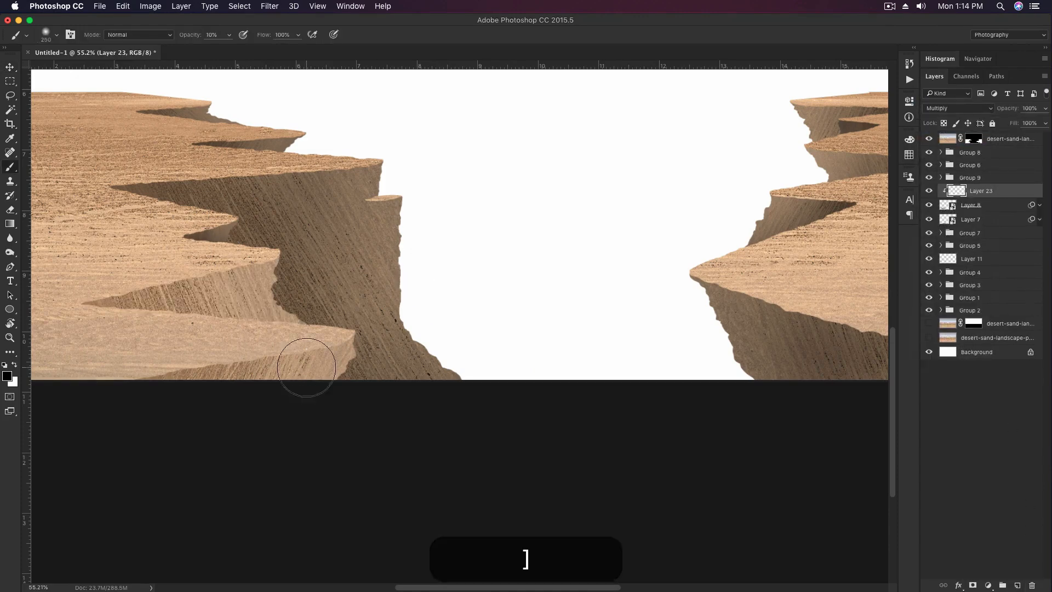
key(bracketleft)
key(bracketleft)
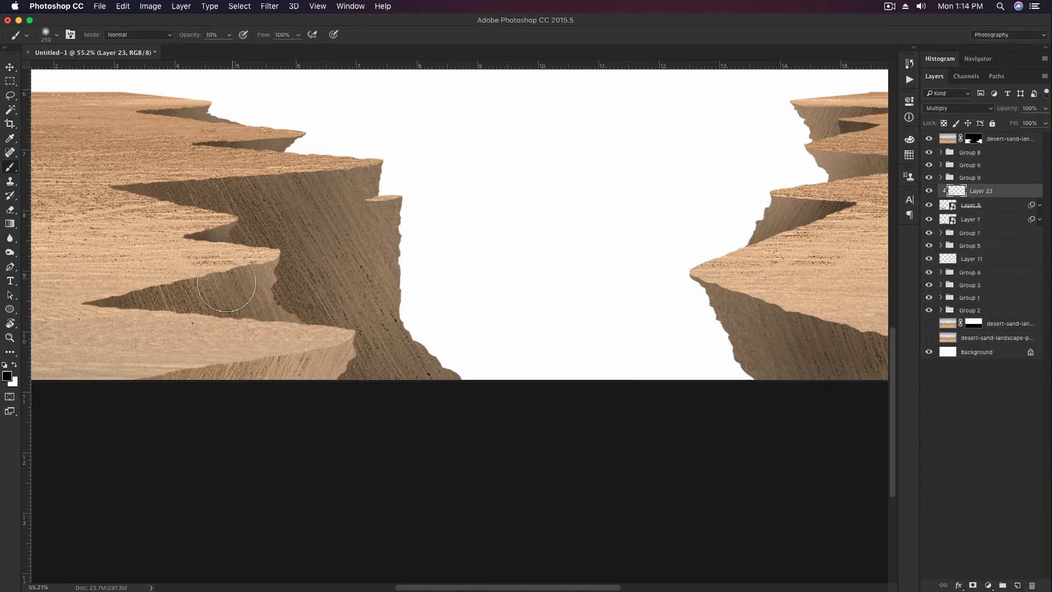
key(v)
key(shift+super+g)
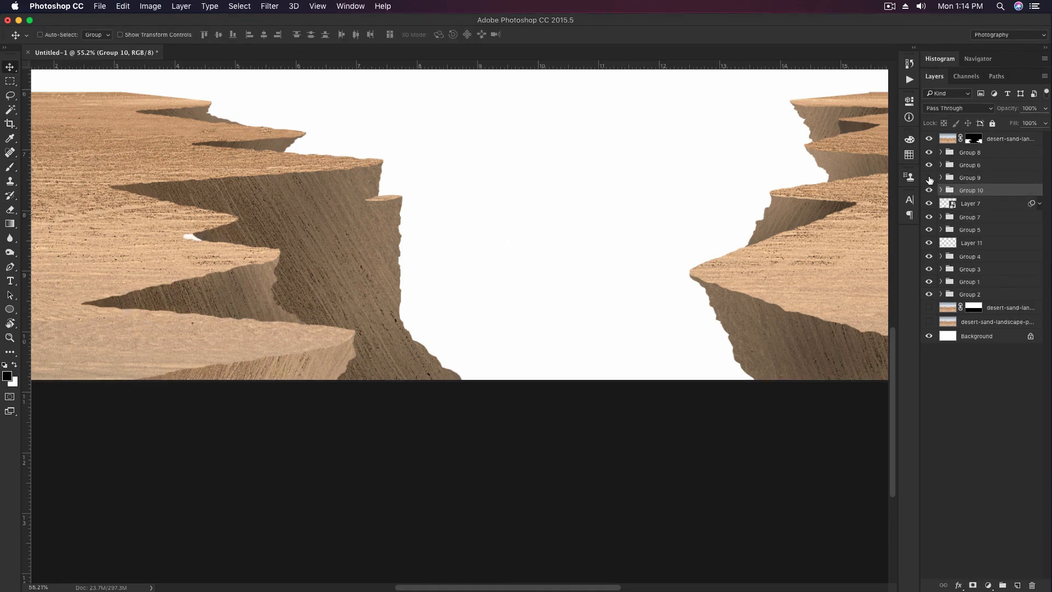
Step: Add a new layer clipped to Layer 7, the left bank's front cliff face, and set its blend mode to Multiply
click(1016, 584)
alt+click(995, 210)
click(959, 108)
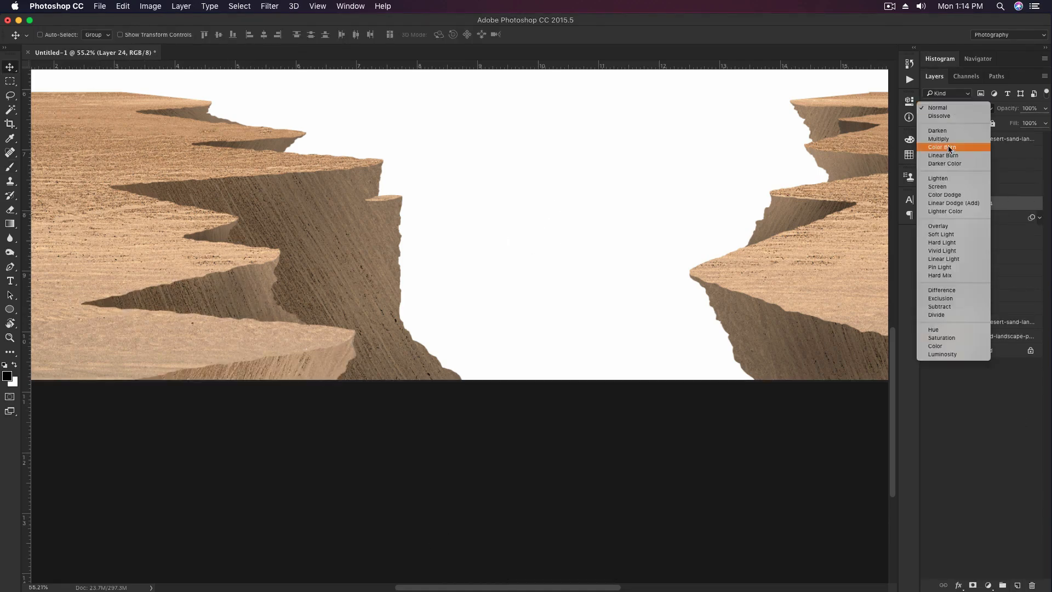
click(953, 141)
Step: Shade the left bank's front cliff face with a 250 px black brush at 10% opacity, and group the shading layer with Layer 7
key(b)
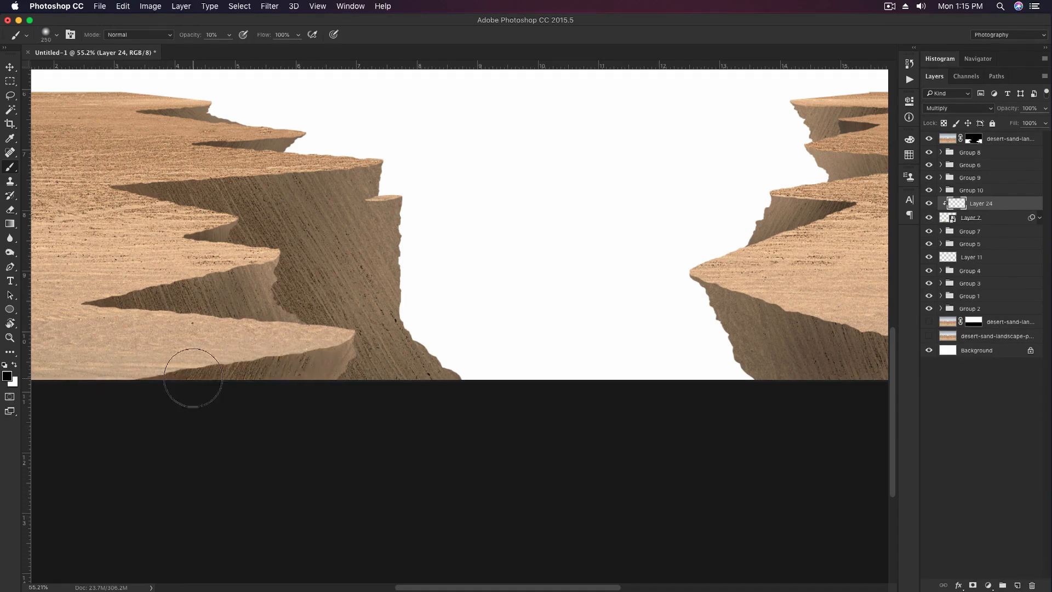
key(v)
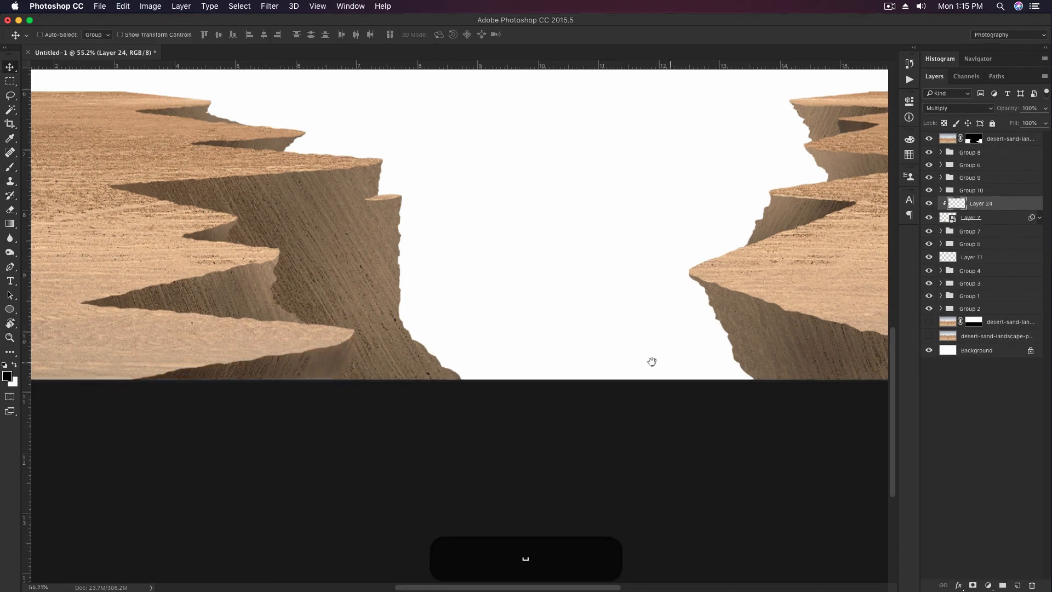
drag(653, 361, 541, 389)
shift+super+click(758, 225)
key(shift+super+g)
Step: Check what Layer 11 contains by hiding and showing it, and delete that layer
scroll(762, 230, down, 1)
click(928, 241)
click(928, 242)
right_click(278, 264)
click(279, 280)
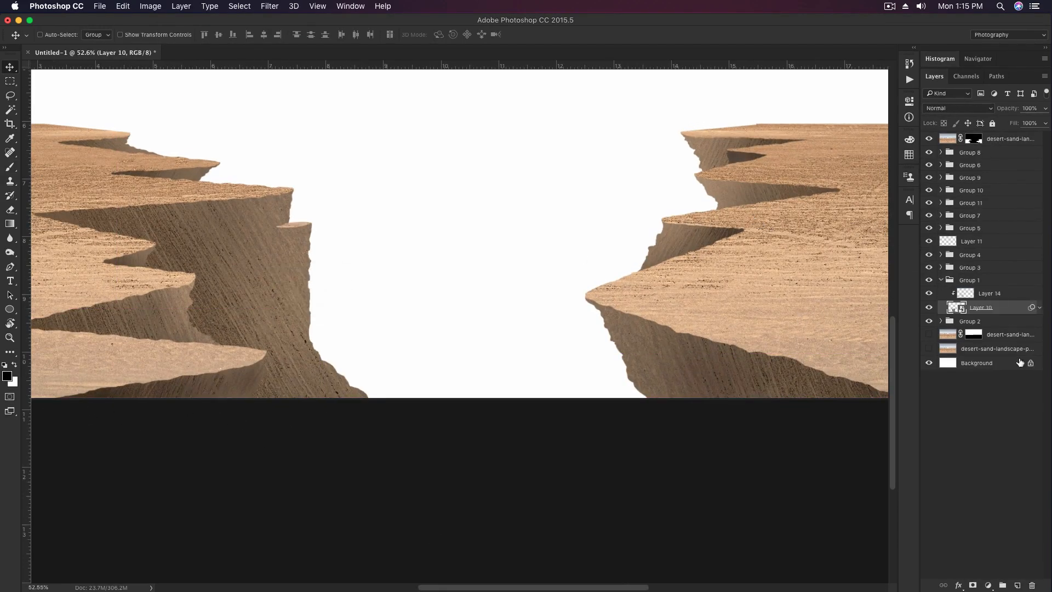
click(940, 266)
scroll(655, 237, down, 2)
key(super+0)
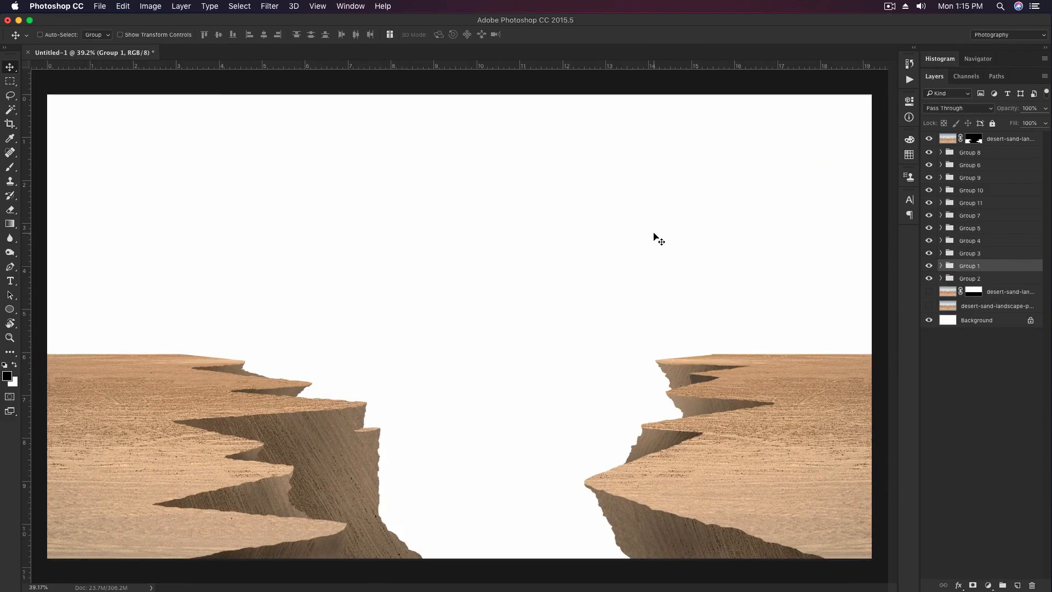
Step: Convert each of the cliff face groups into its own smart object, working upward from Group 2 through the layer stack
right_click(1006, 280)
click(967, 375)
right_click(991, 265)
click(948, 375)
right_click(990, 252)
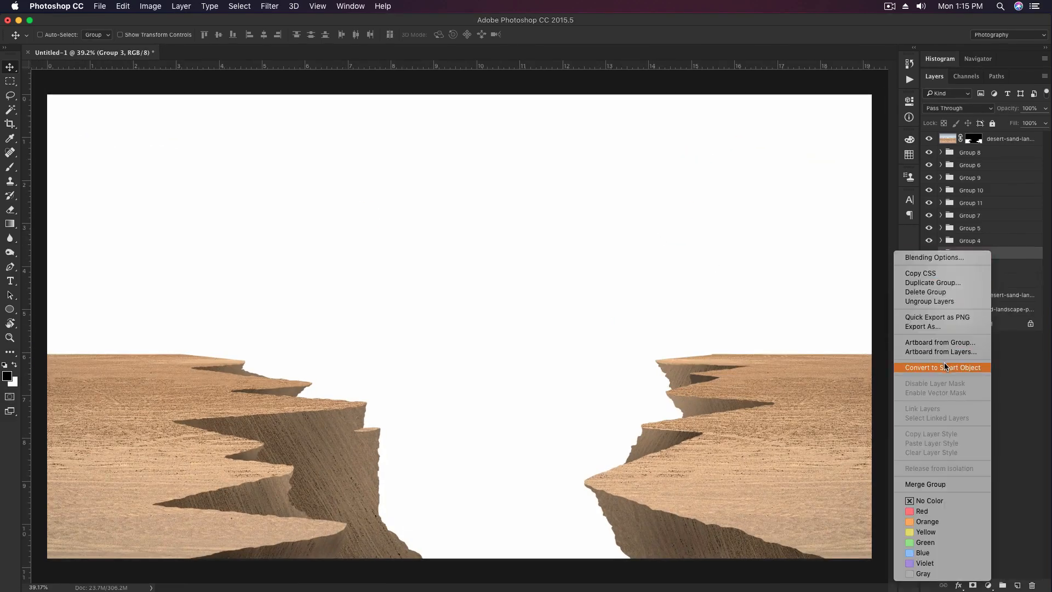
click(945, 366)
right_click(988, 239)
click(938, 354)
right_click(997, 227)
click(963, 342)
right_click(983, 215)
click(970, 331)
right_click(981, 203)
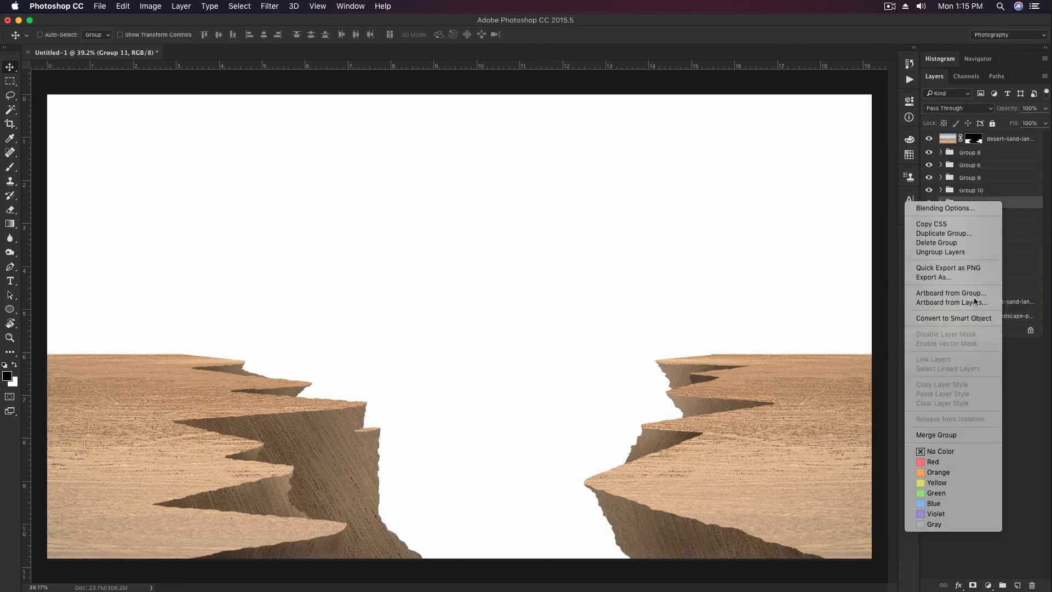
click(974, 319)
right_click(981, 190)
click(975, 306)
right_click(984, 177)
click(949, 293)
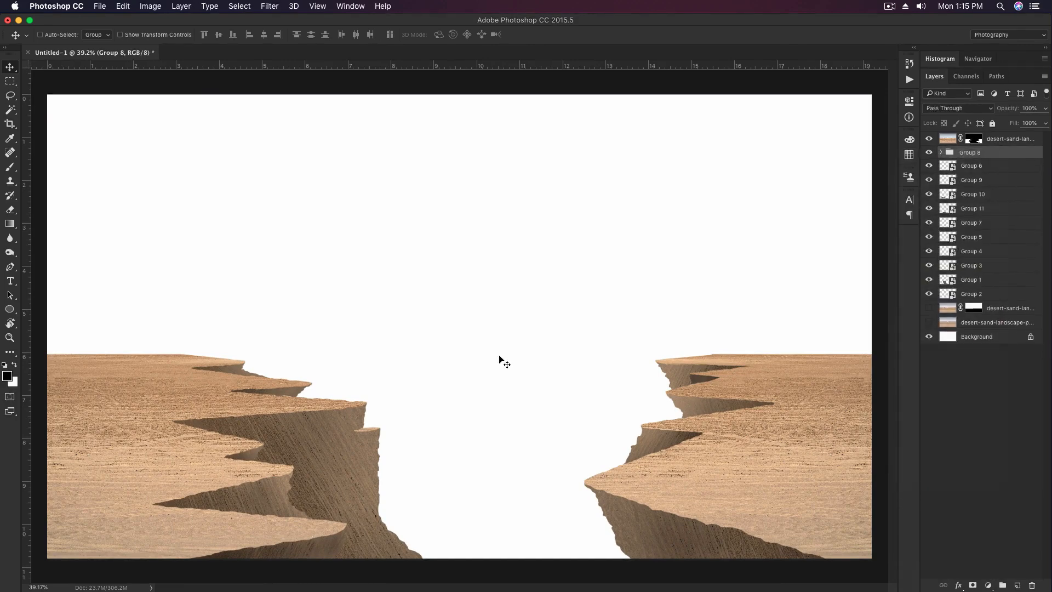
Step: Apply an Exposure adjustment with raised exposure to the Group 1 smart object, the left bank's large cliff face
scroll(535, 263, up, 4)
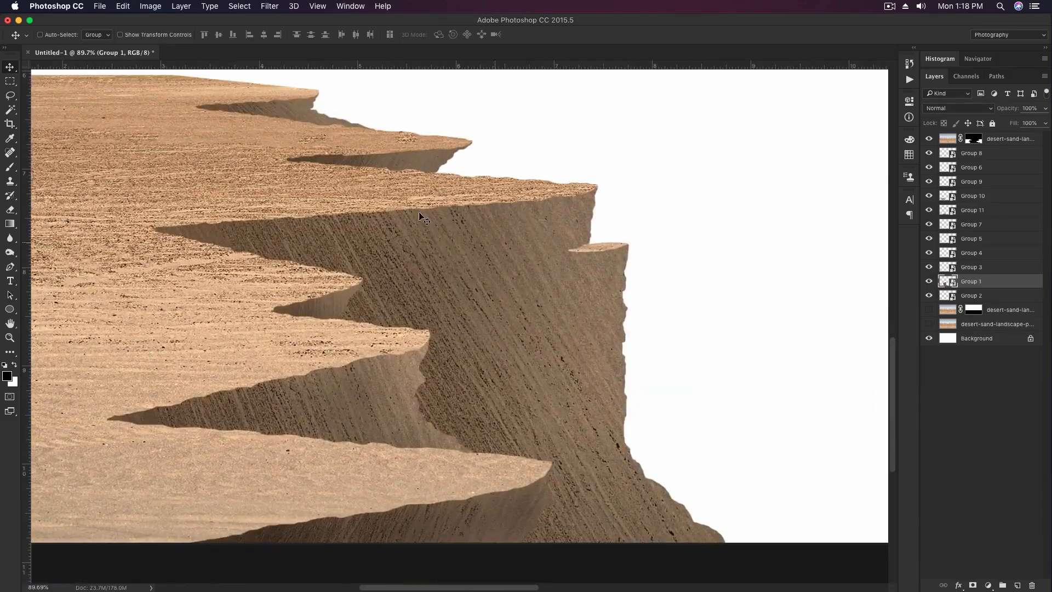
click(150, 6)
mouse_move(164, 38)
click(291, 66)
drag(767, 307, 778, 306)
click(869, 269)
Step: Invert Group 1's Exposure filter mask to black, and paint a thin white highlight along the upper ledge's outer edge
click(960, 294)
key(super+i)
key(b)
scroll(608, 235, up, 6)
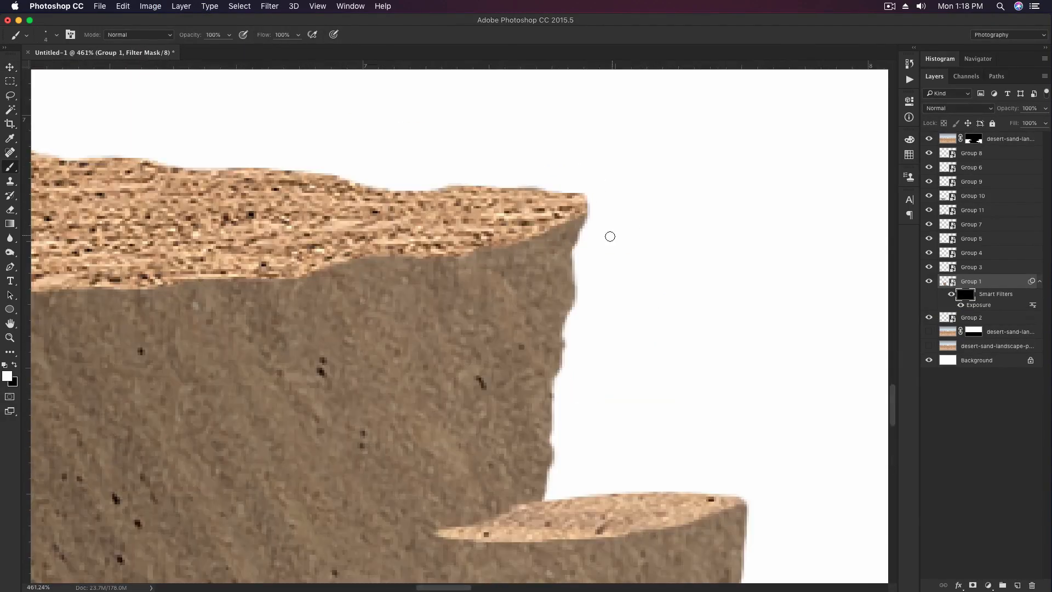
key(bracketleft)
key(bracketleft)
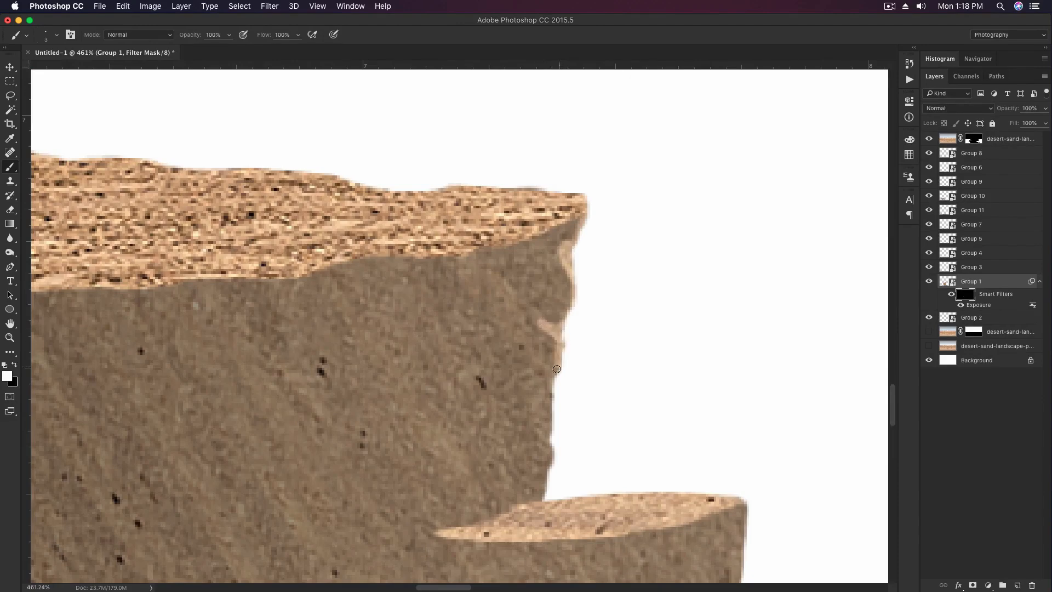
Step: Refine the upper ledge's edge highlight on the filter mask by trimming it in black and repainting it in white
key(x)
drag(556, 369, 571, 228)
key(x)
drag(566, 246, 557, 366)
Step: Paint a soft highlight on the lower ledge's outer corner in the filter mask with a larger brush at 20% opacity
key(space)
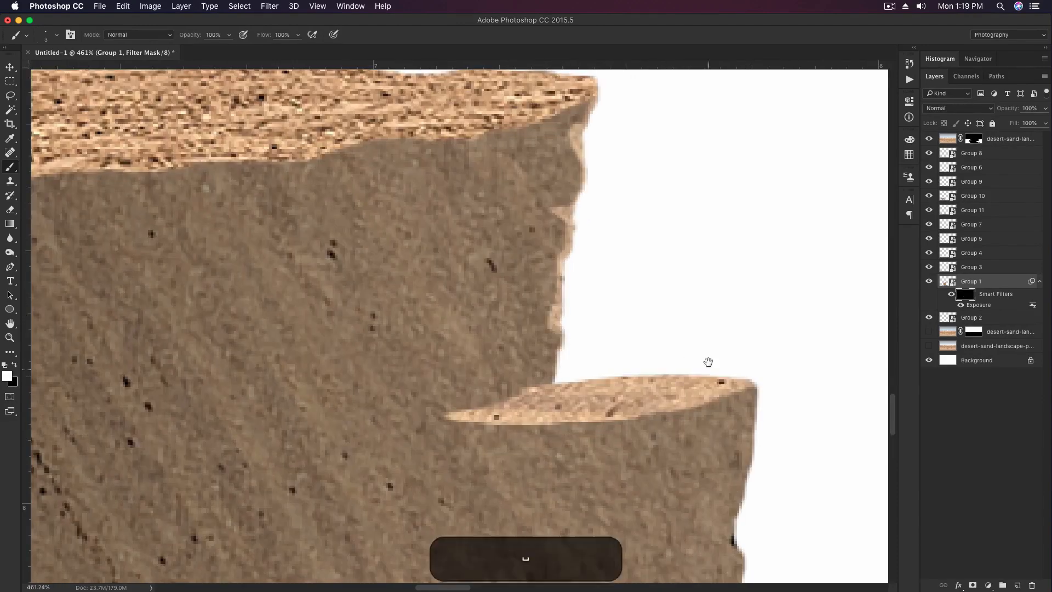
drag(708, 361, 552, 277)
key(bracketright)
key(super+z)
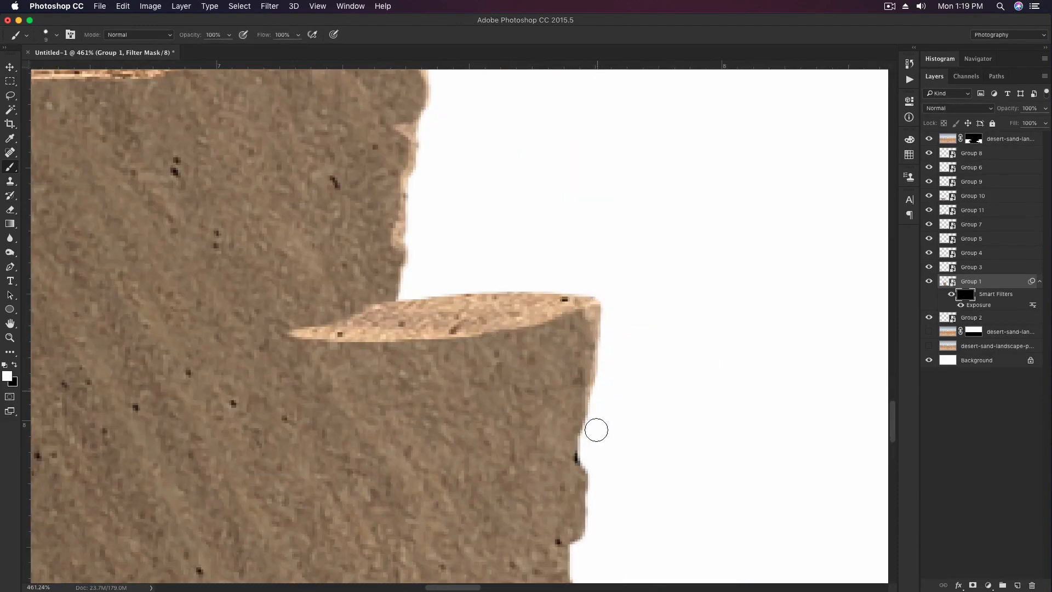
scroll(597, 430, down, 3)
key(2)
key(bracketright)
key(bracketright)
key(x)
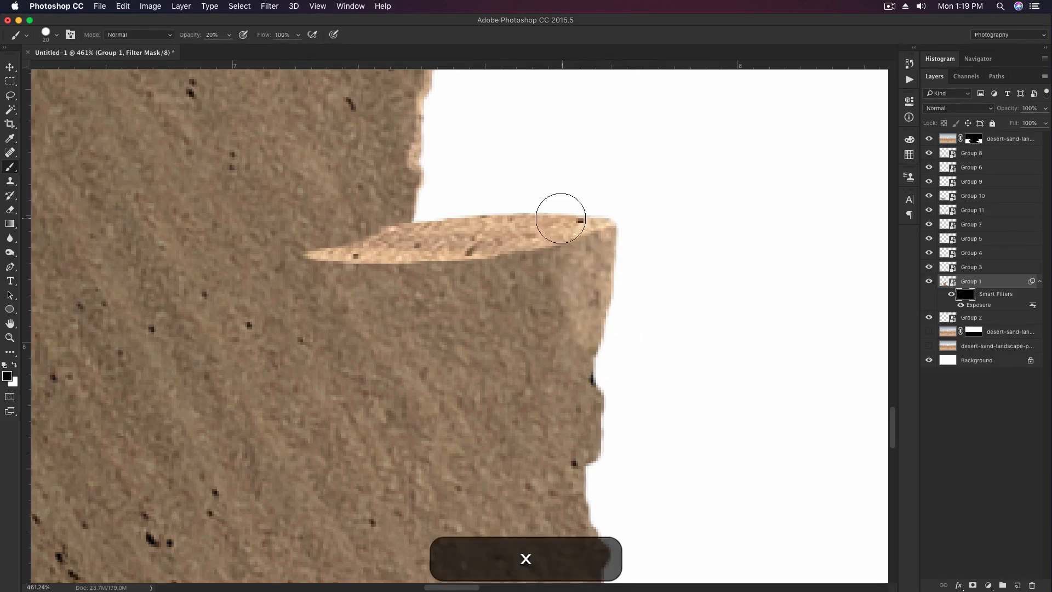
Step: Paint a thin white highlight down the cliff's outer edge below the lower ledge in Group 1's filter mask, trimming it in black
key(space)
scroll(608, 219, down, 3)
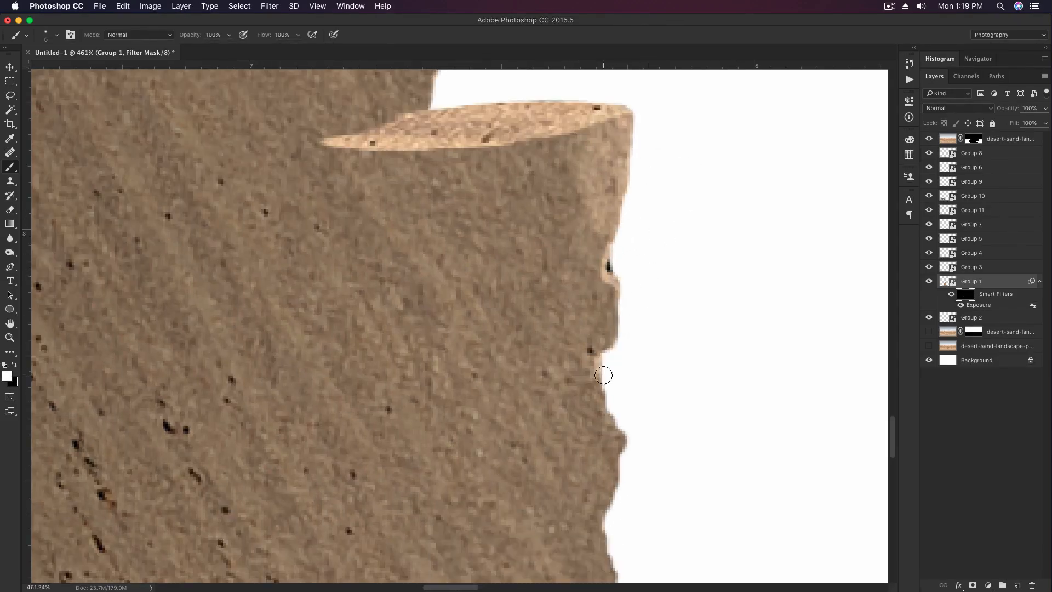
scroll(622, 494, down, 10)
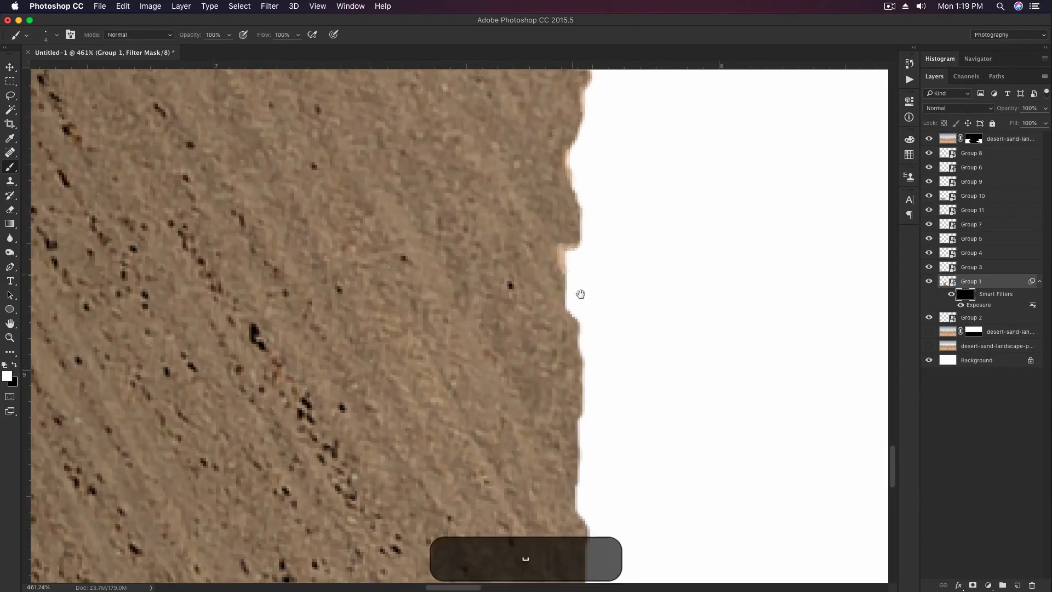
scroll(592, 381, down, 3)
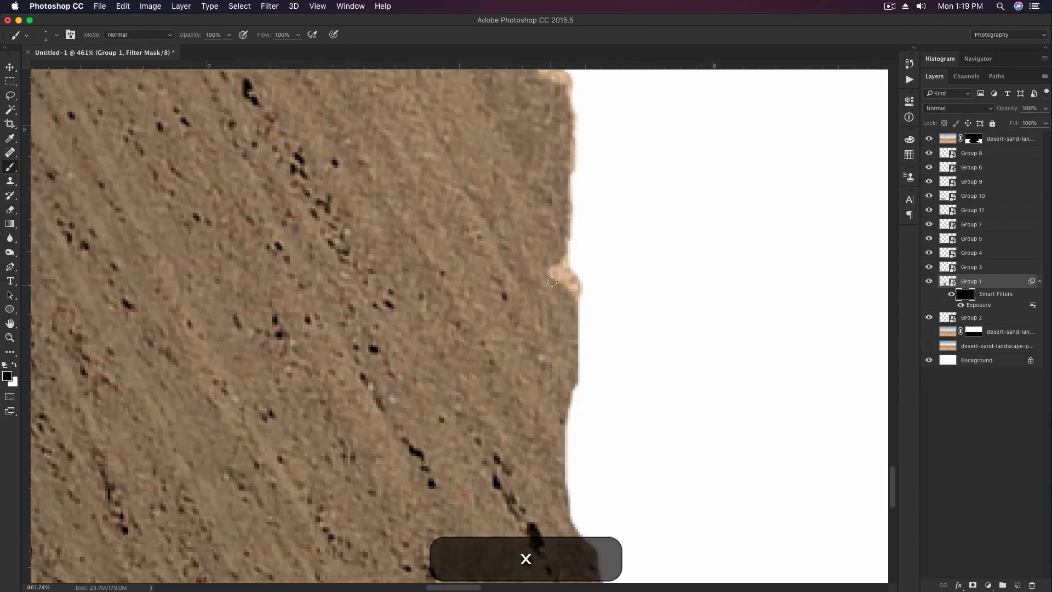
drag(551, 281, 554, 269)
key(space)
drag(562, 246, 548, 148)
key(x)
drag(556, 280, 553, 401)
Step: Extend Group 1's edge highlight down the cliff's sloping base to the bottom edge of the canvas
drag(553, 405, 537, 223)
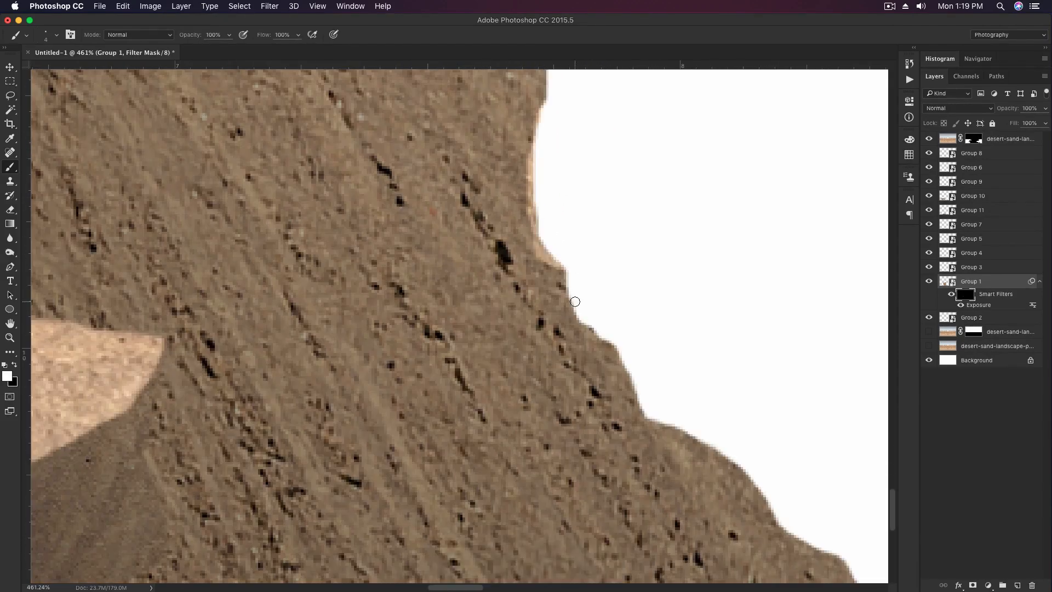
scroll(575, 302, down, 3)
scroll(608, 291, down, 5)
scroll(609, 291, right, 5)
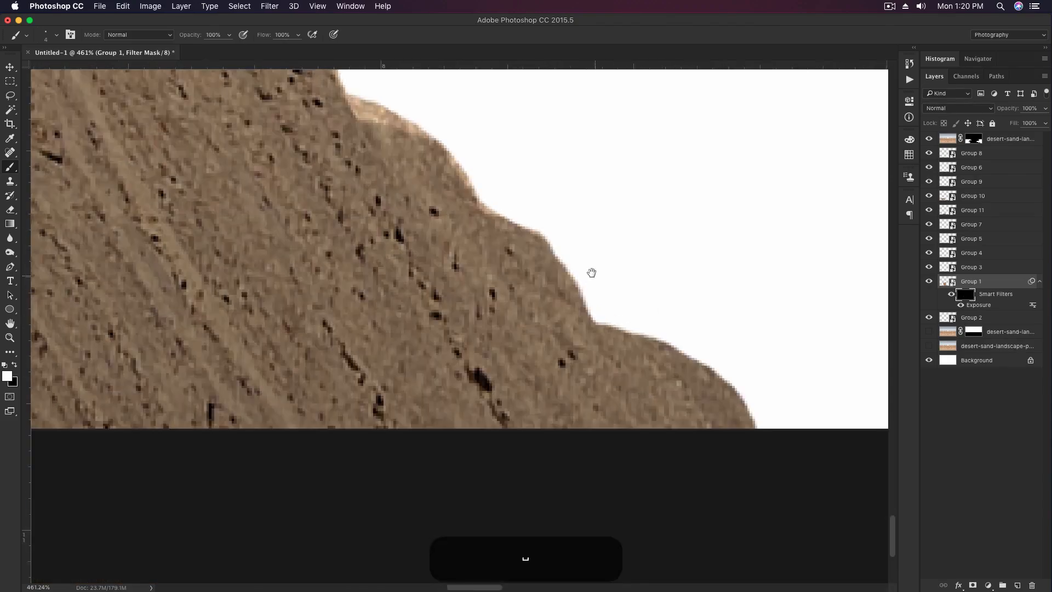
scroll(668, 342, down, 6)
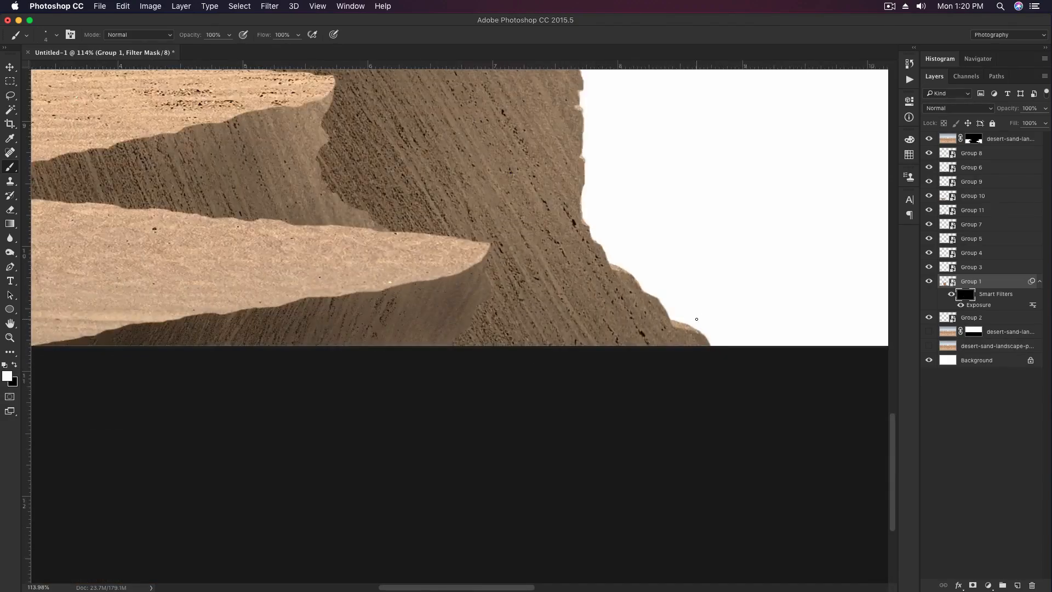
Step: Paint a soft highlight on the upper ledge's outer face in Group 1's filter mask with a larger soft brush at 20% opacity
scroll(629, 275, up, 2)
key(2)
scroll(596, 188, up, 5)
key(bracketright)
key(bracketright)
key(bracketright)
key(bracketright)
key(bracketright)
key(bracketright)
key(bracketright)
key(bracketright)
key(bracketright)
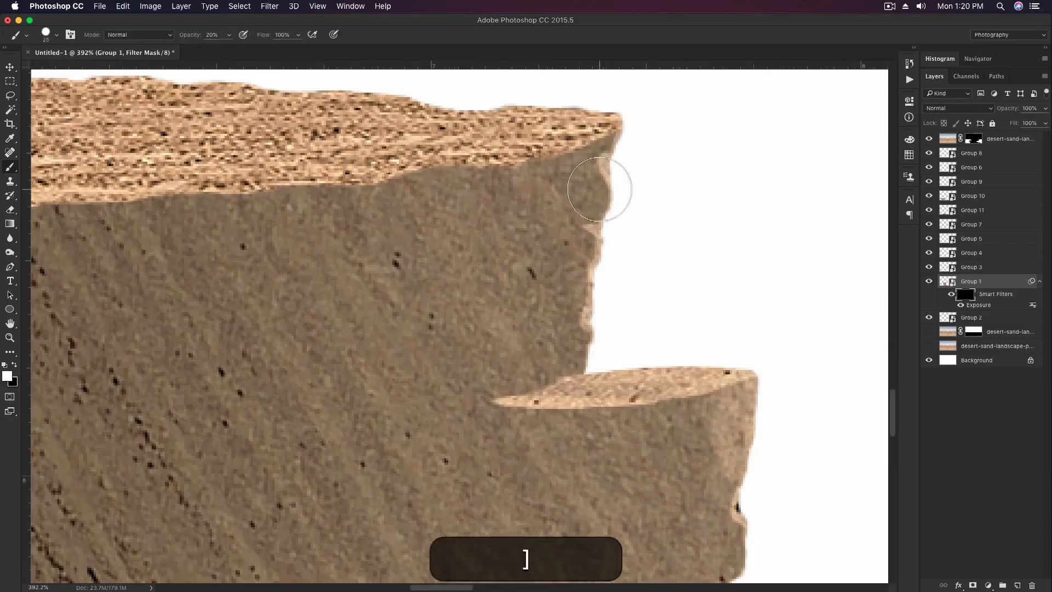
right_click(604, 223)
click(664, 277)
click(646, 207)
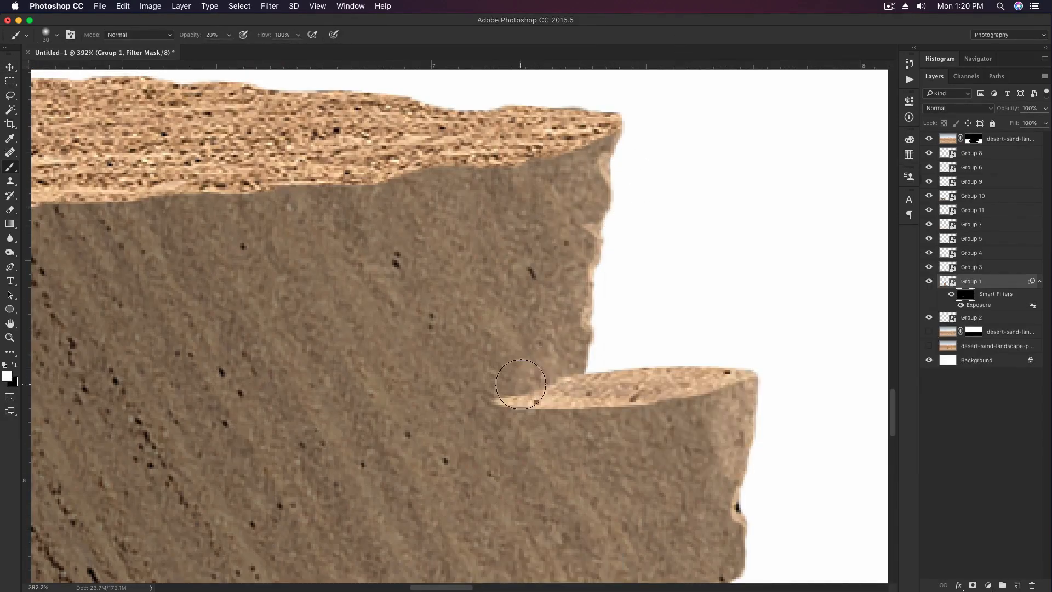
scroll(846, 362, down, 3)
drag(592, 105, 577, 148)
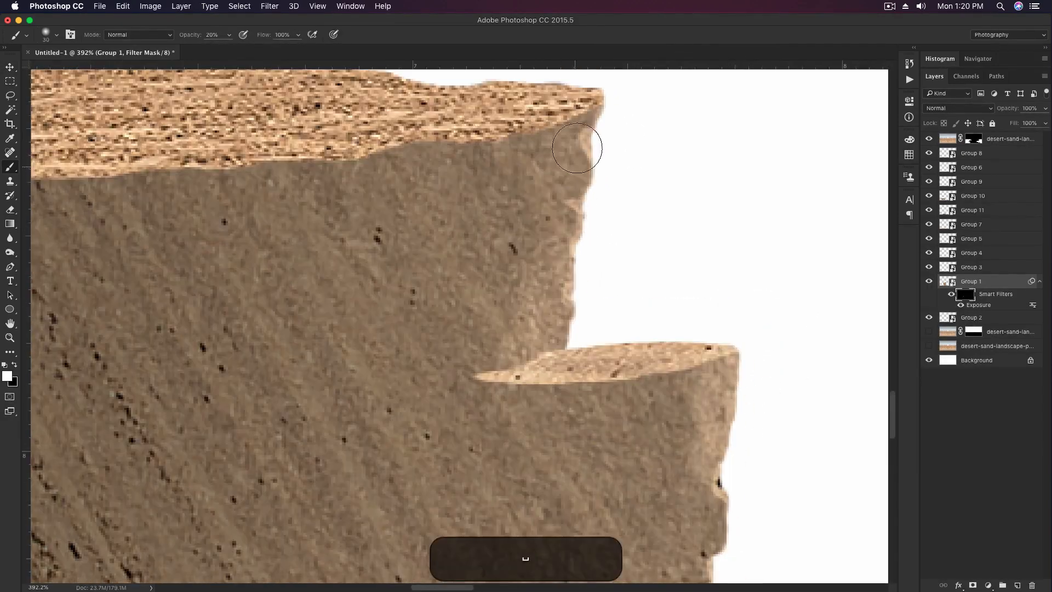
key(v)
key(super+0)
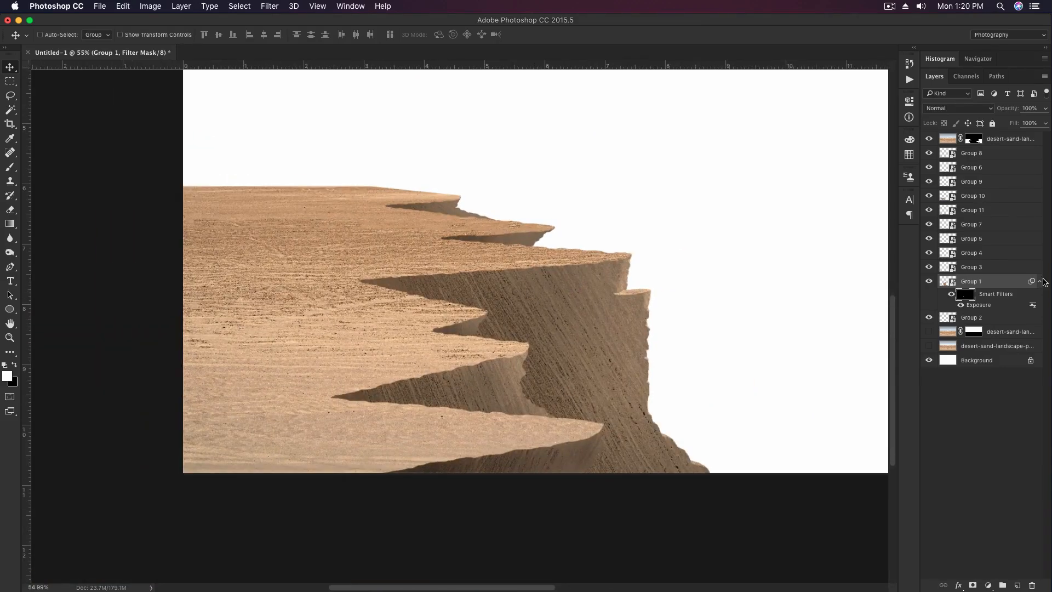
Step: Apply an Exposure adjustment with raised exposure to Group 10, the cliff face above the lowest one on the left bank
right_click(497, 379)
click(498, 383)
click(151, 6)
mouse_move(165, 36)
click(271, 68)
drag(767, 306, 778, 305)
click(857, 275)
Step: Invert Group 10's Exposure filter mask to black, and paint a thin white highlight down the face's outer edge at 100% opacity
click(963, 210)
key(super+i)
key(b)
scroll(532, 357, up, 5)
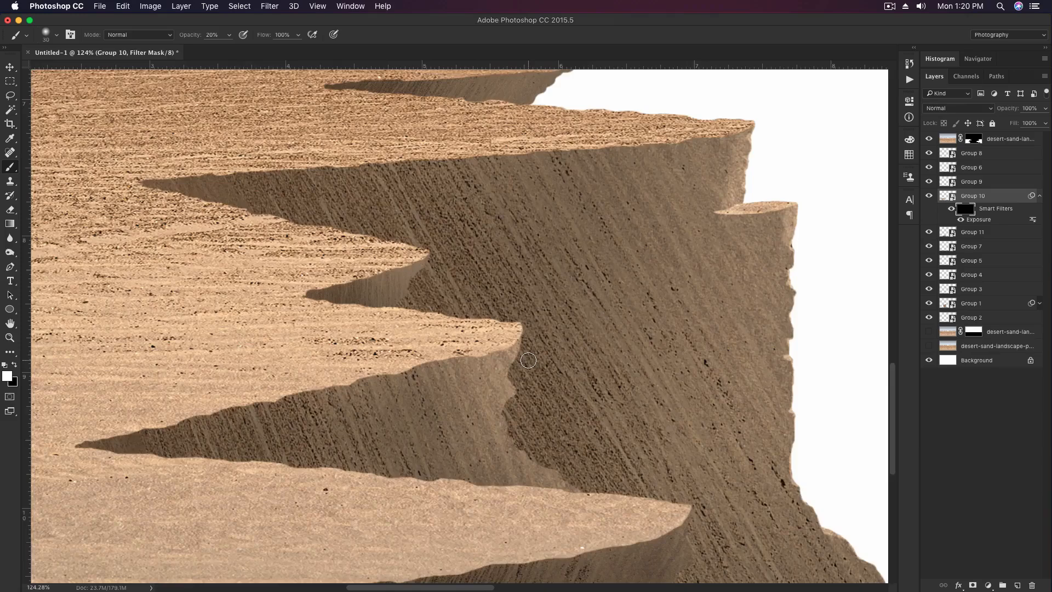
key(0)
scroll(520, 328, up, 1)
key(bracketleft)
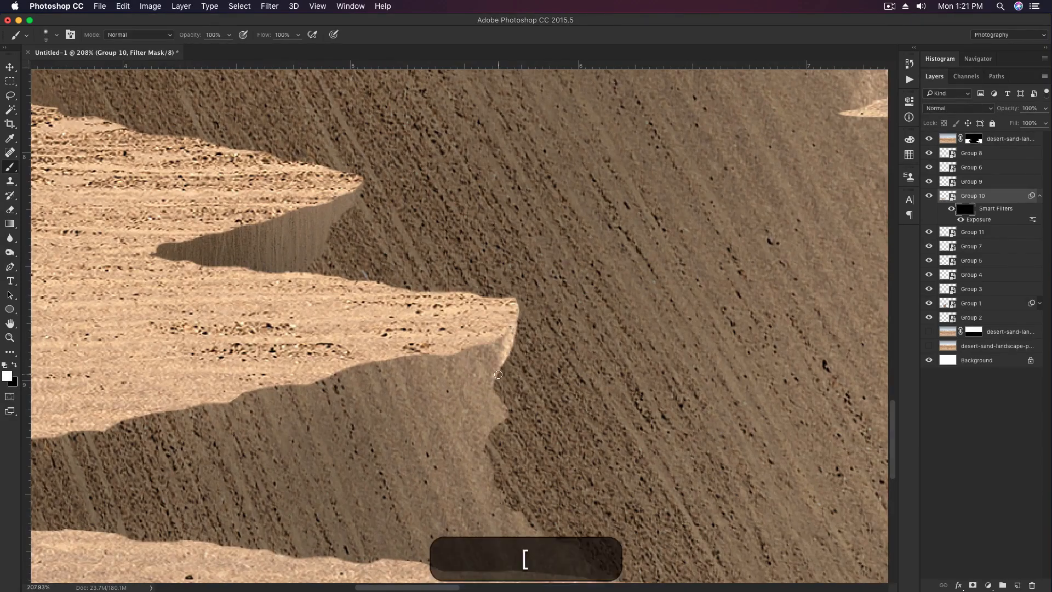
mouse_move(498, 374)
mouse_down()
mouse_move(506, 419)
mouse_move(483, 451)
mouse_move(532, 527)
mouse_move(477, 415)
mouse_move(534, 465)
mouse_up()
Step: Trim Group 10's edge highlight on the filter mask with a larger black brush
key(bracketleft)
key(bracketright)
key(bracketright)
key(bracketright)
key(bracketright)
key(bracketright)
key(x)
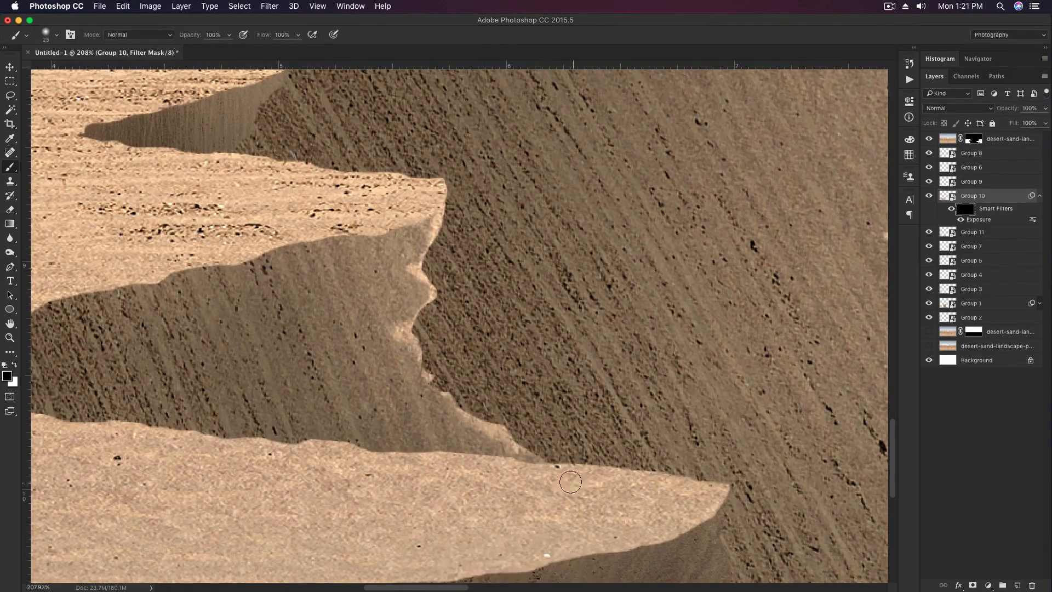
Step: Paint a soft white highlight across Group 10's outer face in the filter mask with a large brush at 10% opacity
key(x)
key(1)
key(bracketright)
key(bracketright)
key(bracketright)
key(bracketright)
key(bracketright)
key(bracketright)
key(bracketright)
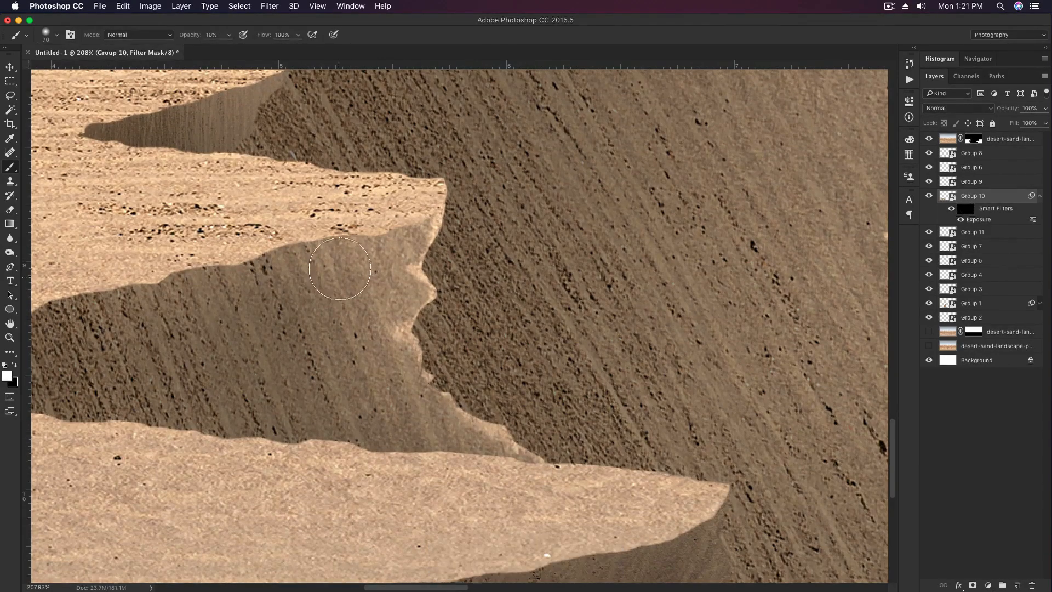
key(v)
scroll(383, 230, down, 8)
drag(384, 230, 383, 296)
click(1039, 196)
Step: Apply an Exposure adjustment with raised exposure to Group 11, the left bank's lowest cliff face
drag(412, 399, 446, 346)
right_click(445, 341)
click(465, 347)
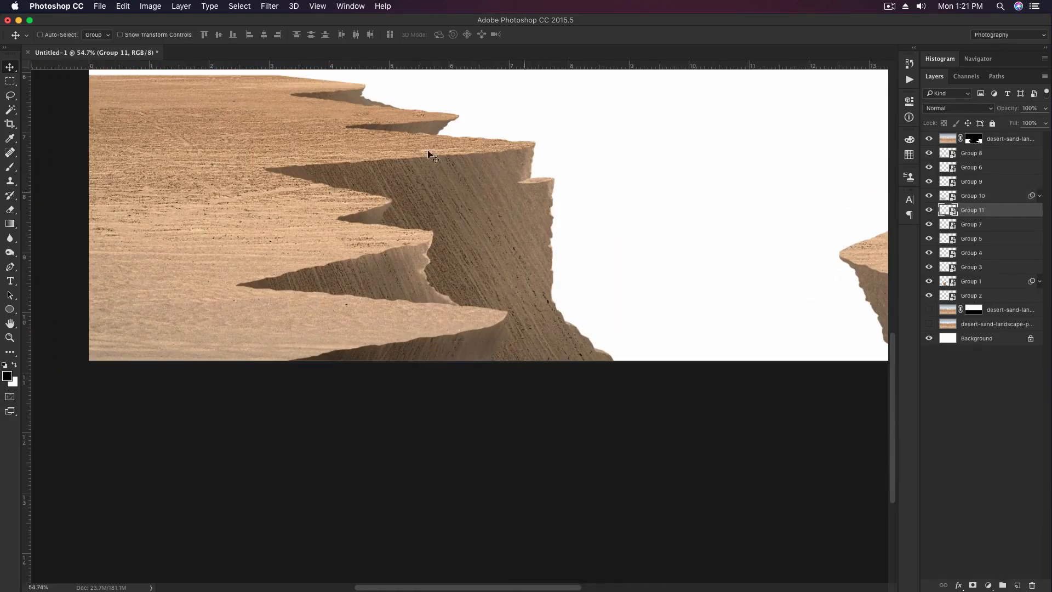
click(155, 6)
mouse_move(165, 35)
click(282, 57)
drag(755, 318, 785, 308)
click(870, 267)
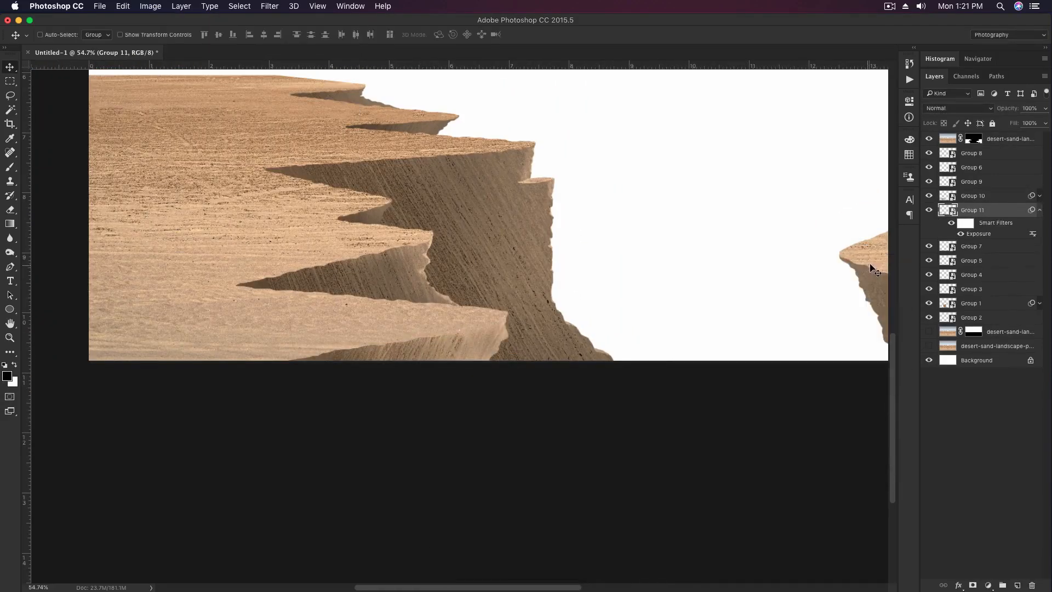
Step: Invert Group 11's Exposure filter mask to black, and paint a soft highlight on the face's outer part with a large brush
click(965, 223)
key(super+i)
key(b)
scroll(481, 330, up, 5)
key(bracketright)
key(bracketright)
key(bracketright)
key(bracketright)
key(bracketright)
key(bracketright)
key(bracketright)
key(bracketright)
mouse_move(490, 360)
mouse_down()
mouse_move(503, 275)
mouse_move(496, 305)
mouse_move(508, 348)
mouse_up()
Step: Paint a thin white highlight down Group 11's outer edge in the filter mask with a small brush at 100% opacity
scroll(533, 318, up, 5)
key(bracketleft)
key(bracketleft)
key(bracketleft)
key(bracketleft)
key(bracketleft)
key(bracketleft)
key(bracketleft)
key(bracketleft)
key(0)
key(bracketleft)
mouse_move(496, 280)
mouse_down()
mouse_move(503, 337)
mouse_move(475, 380)
mouse_move(483, 284)
mouse_up()
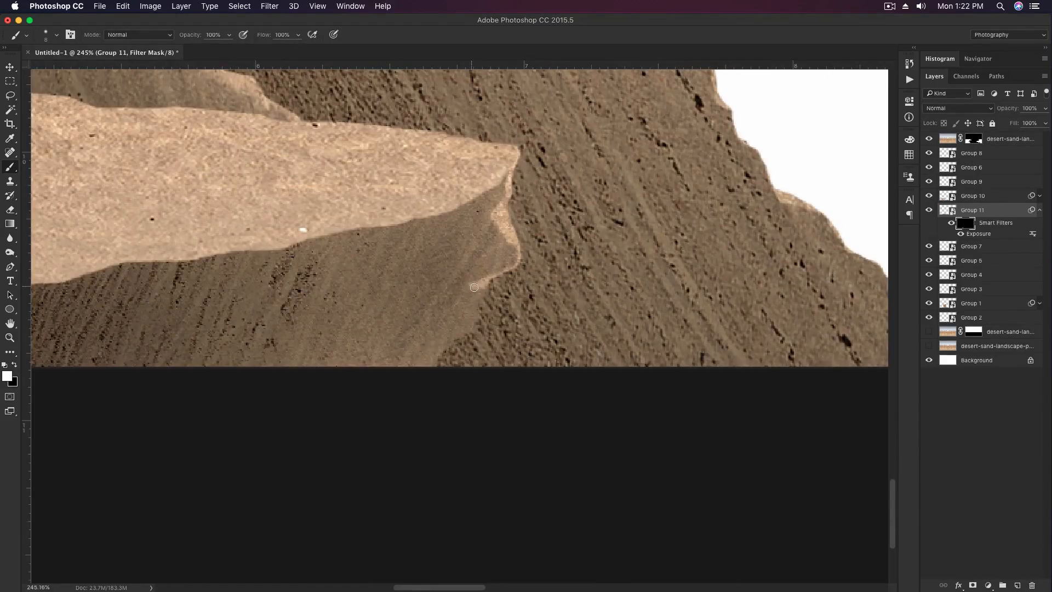
Step: Finish Group 11's edge highlight down to the canvas bottom and touch it up with a larger black brush at 30% opacity
key(bracketright)
key(bracketright)
key(bracketright)
key(bracketright)
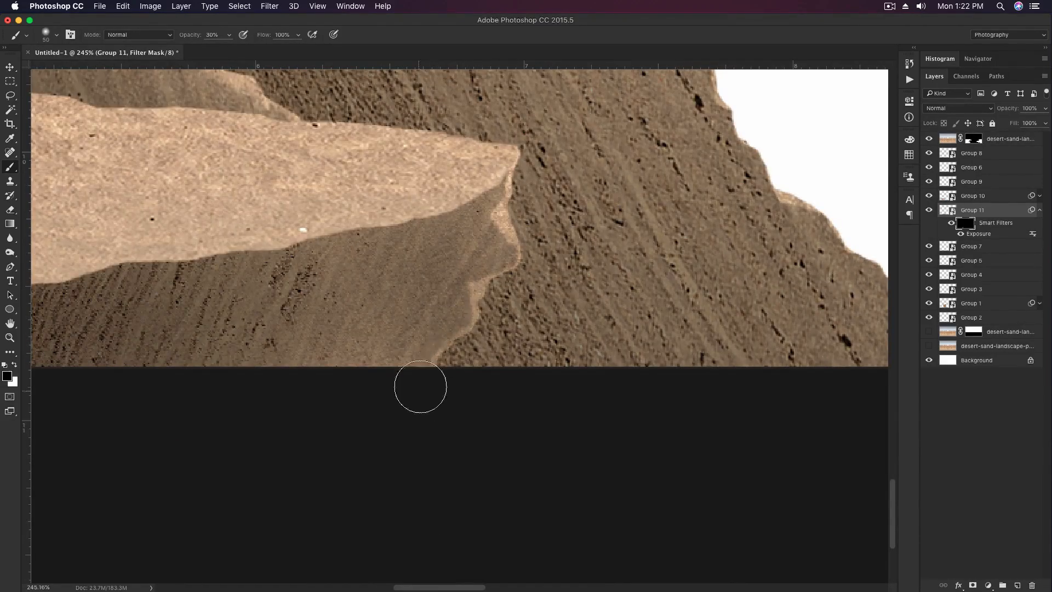
key(super+0)
key(v)
click(1039, 210)
Step: Apply an Exposure adjustment with raised exposure to Group 9, the small cliff face above Group 10's ledge
right_click(531, 281)
click(570, 286)
click(150, 6)
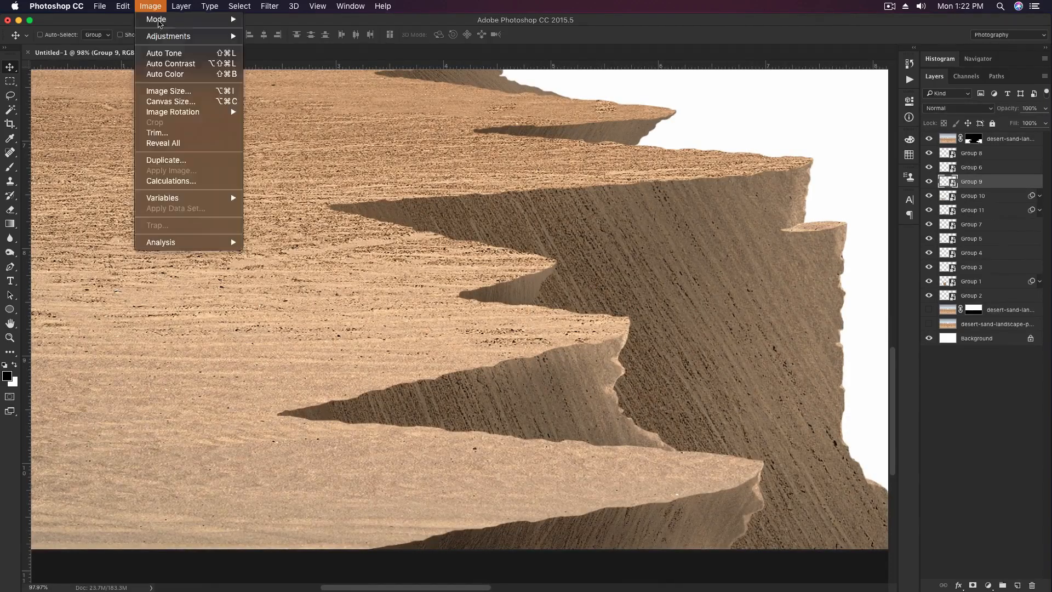
mouse_move(164, 36)
click(266, 70)
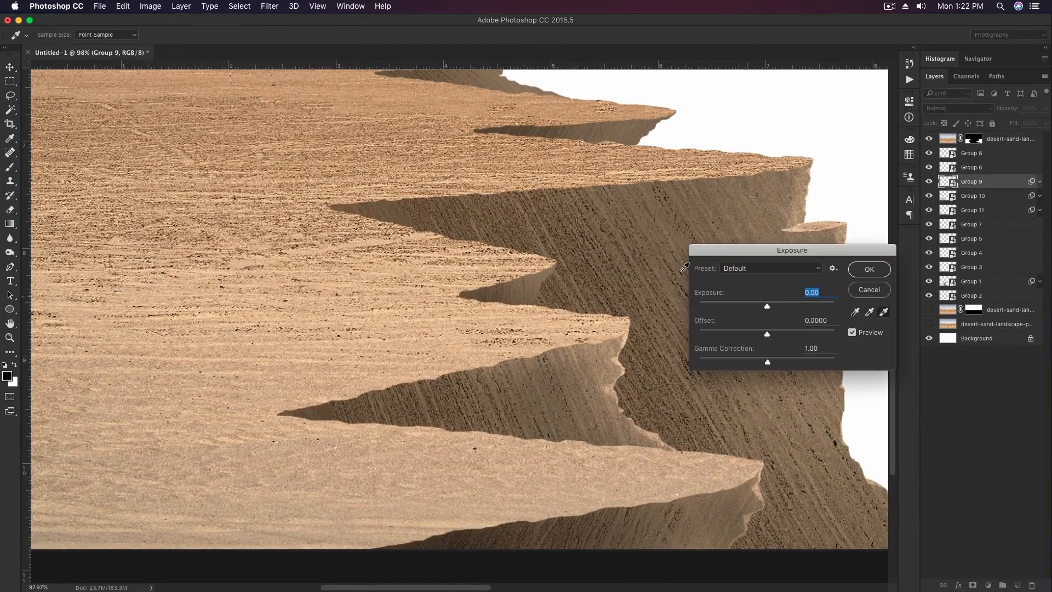
click(874, 273)
Step: Invert Group 9's Exposure filter mask to black, and paint a soft white highlight on the small face with a large brush at 10% opacity
click(959, 198)
key(super+i)
key(b)
scroll(562, 275, up, 5)
key(bracketright)
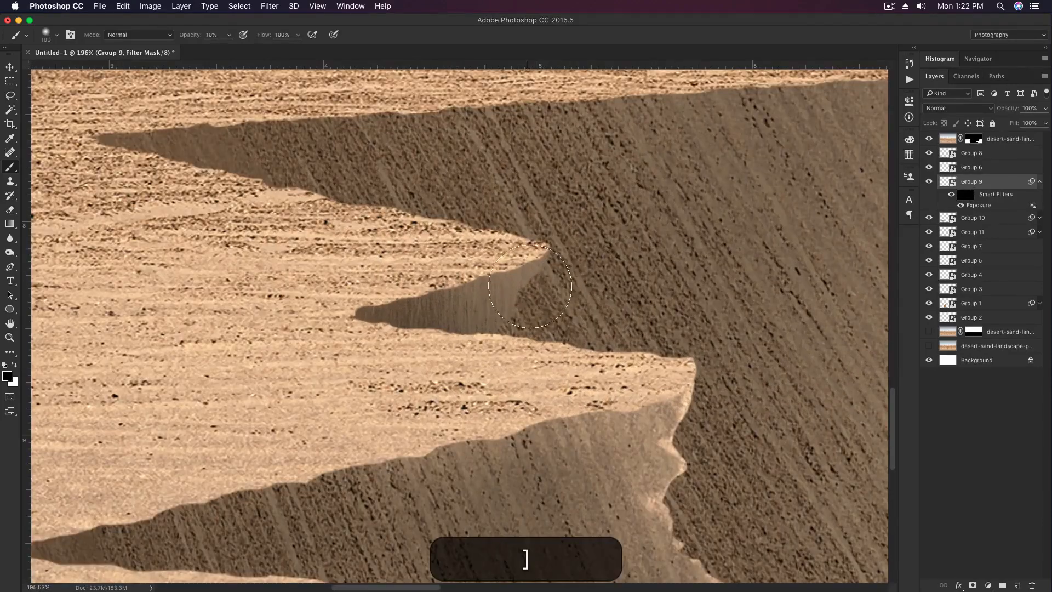
key(x)
drag(527, 307, 473, 312)
Step: Paint a thin highlight along Group 9's outer edge in the filter mask with a small hard white brush at 100% opacity
key(0)
key(bracketleft)
key(bracketleft)
key(bracketleft)
key(bracketleft)
key(bracketleft)
key(bracketleft)
key(bracketleft)
key(bracketleft)
right_click(554, 256)
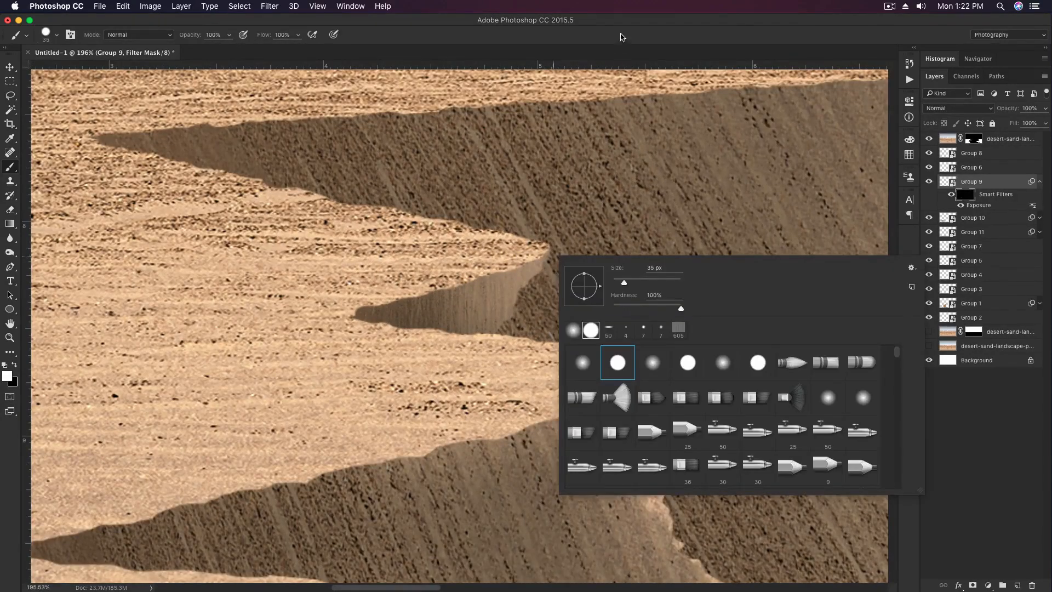
click(620, 37)
scroll(539, 279, up, 3)
key(bracketleft)
key(bracketleft)
key(bracketleft)
key(bracketleft)
key(bracketleft)
key(bracketleft)
mouse_move(550, 250)
mouse_down()
mouse_move(547, 281)
mouse_move(509, 320)
mouse_up()
key(5)
key(bracketright)
scroll(476, 361, down, 4)
key(v)
scroll(657, 143, up, 2)
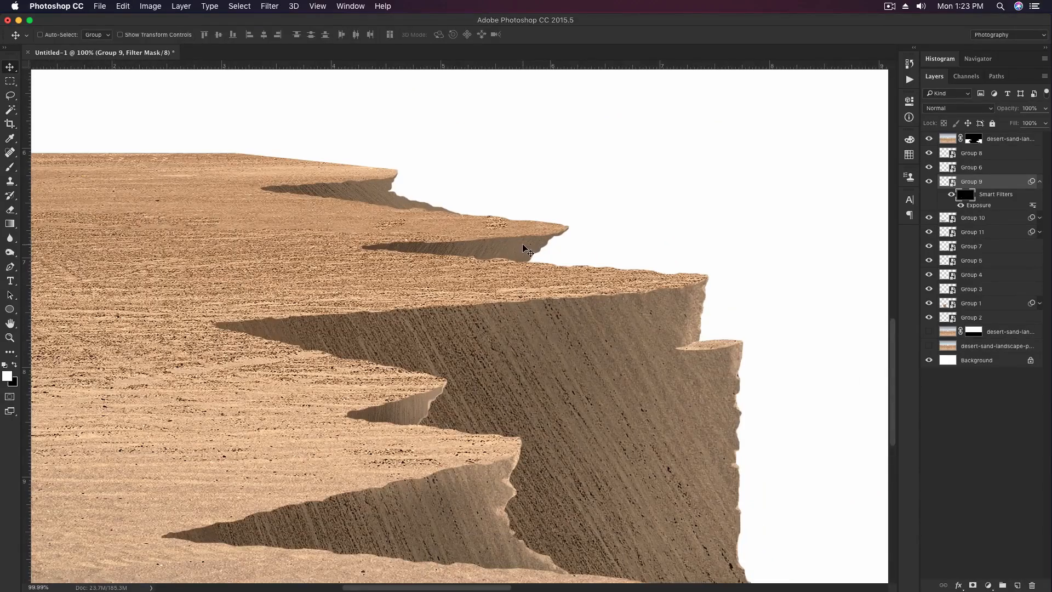
click(1039, 182)
Step: Apply an Exposure adjustment with raised exposure to Group 3, the second cliff face from the back of the left bank
right_click(511, 243)
click(534, 250)
scroll(549, 203, up, 1)
scroll(549, 204, up, 1)
click(181, 6)
mouse_move(150, 7)
mouse_move(159, 36)
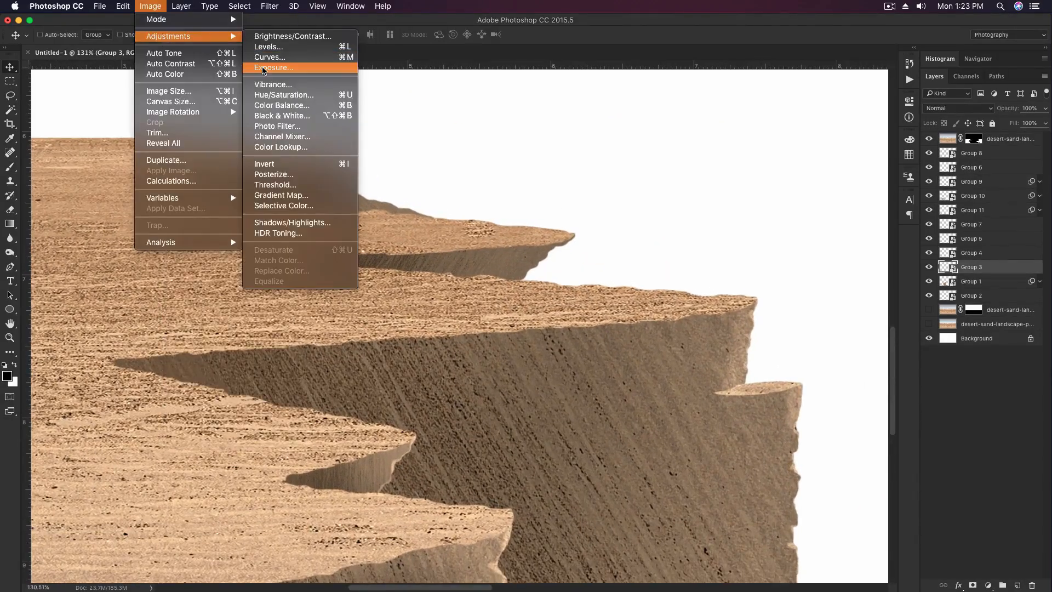
click(272, 68)
drag(766, 306, 780, 306)
click(870, 271)
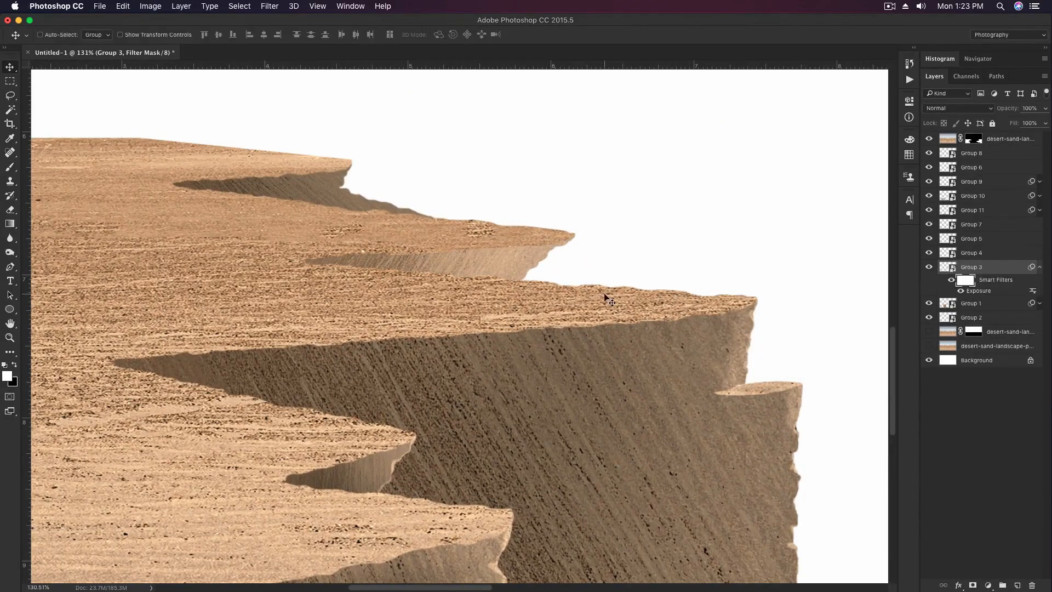
Step: Invert Group 3's Exposure filter mask to black, and paint a soft white highlight near the face's outer end at 10% opacity
key(b)
right_click(607, 292)
key(Return)
key(super+i)
key(1)
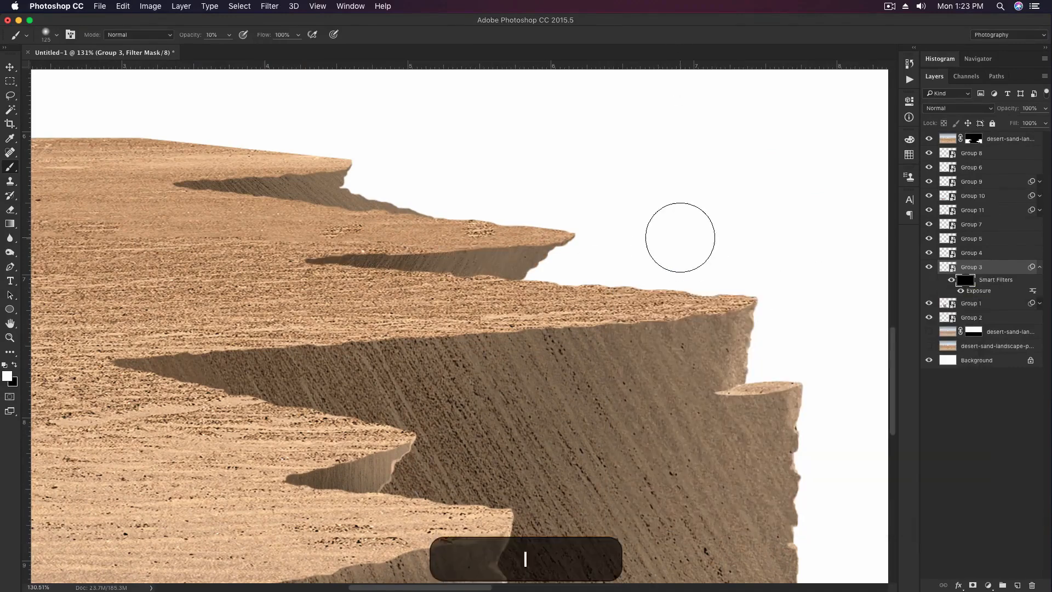
drag(543, 240, 501, 244)
Step: Paint a thin highlight along Group 3's outer edge in the filter mask with a tiny hard white brush at 100% opacity
key(0)
right_click(567, 261)
double_click(632, 366)
key([)
key([)
key([)
key([)
key([)
key([)
key([)
key([)
key([)
key([)
key([)
key([)
key([)
key([)
key([)
key([)
key([)
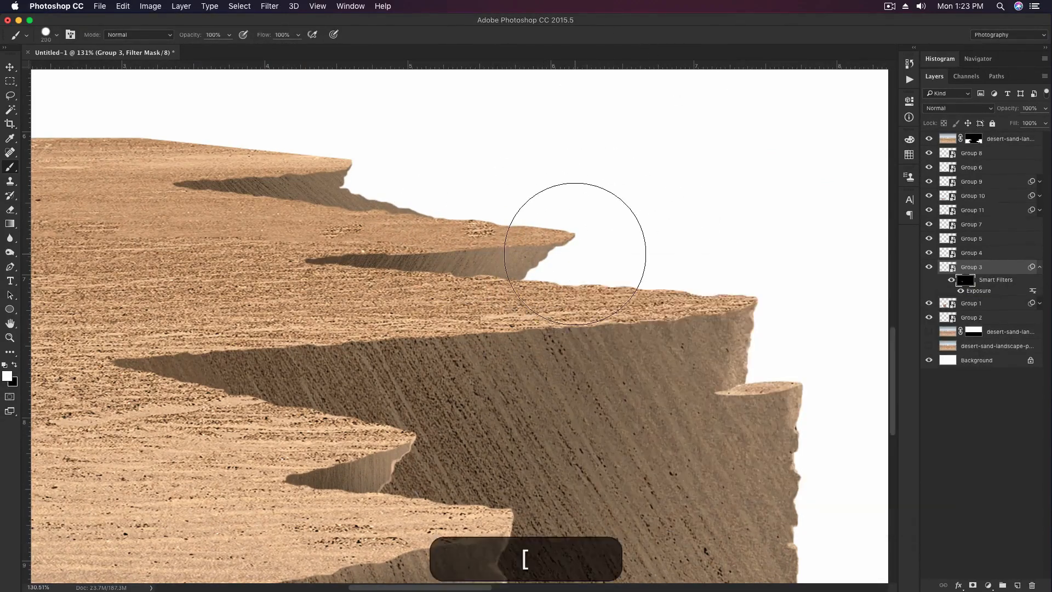
scroll(573, 249, up, 3)
key([)
key([)
key([)
key([)
key([)
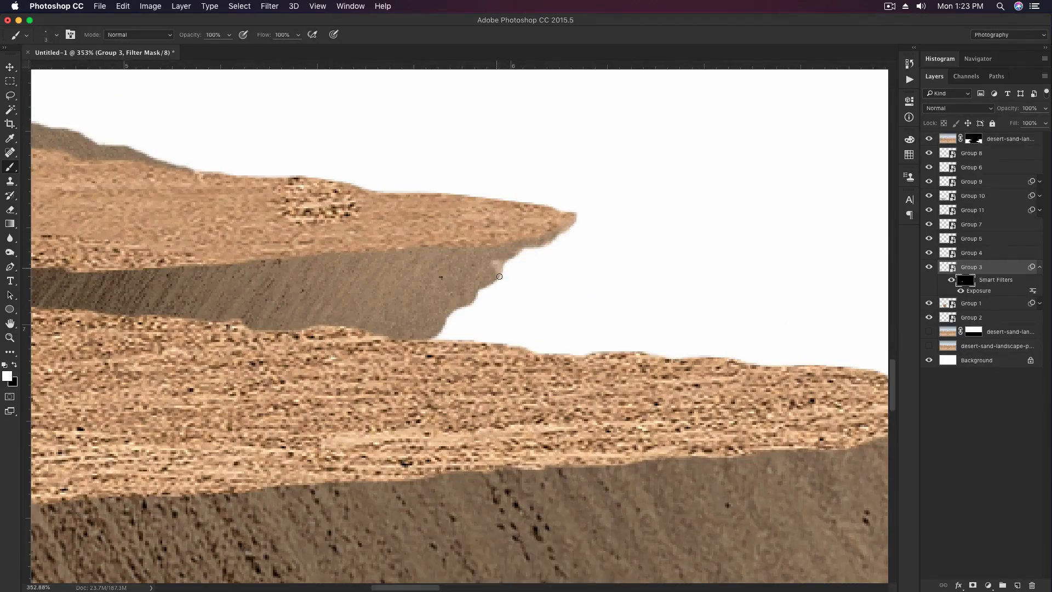
key(])
drag(496, 282, 438, 334)
scroll(495, 310, down, 5)
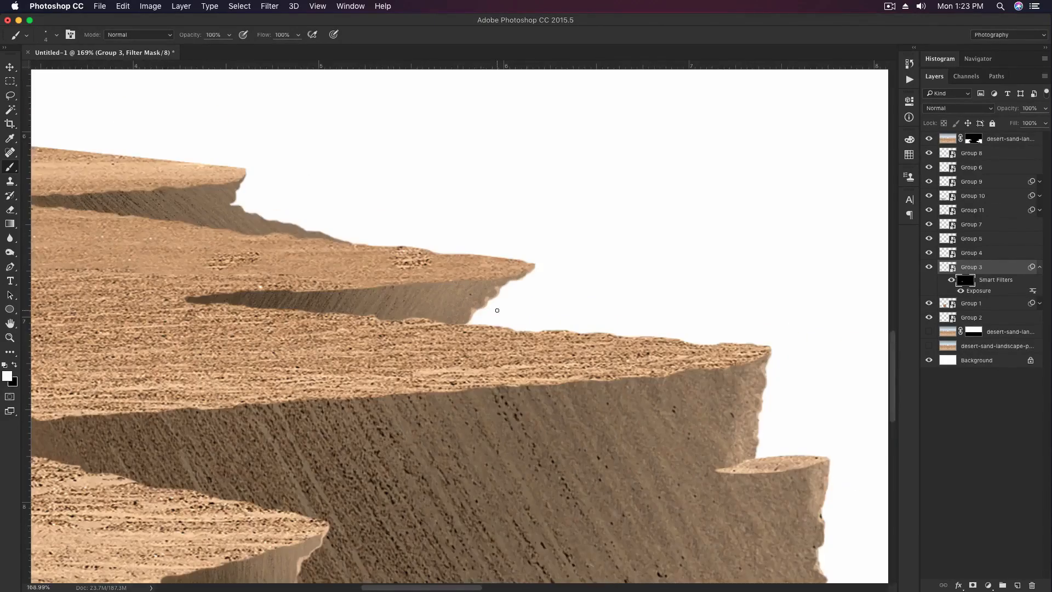
Step: Apply an Exposure adjustment with raised exposure to Group 4, the rearmost cliff face of the left bank
key(v)
click(1039, 266)
right_click(408, 297)
click(430, 303)
click(123, 6)
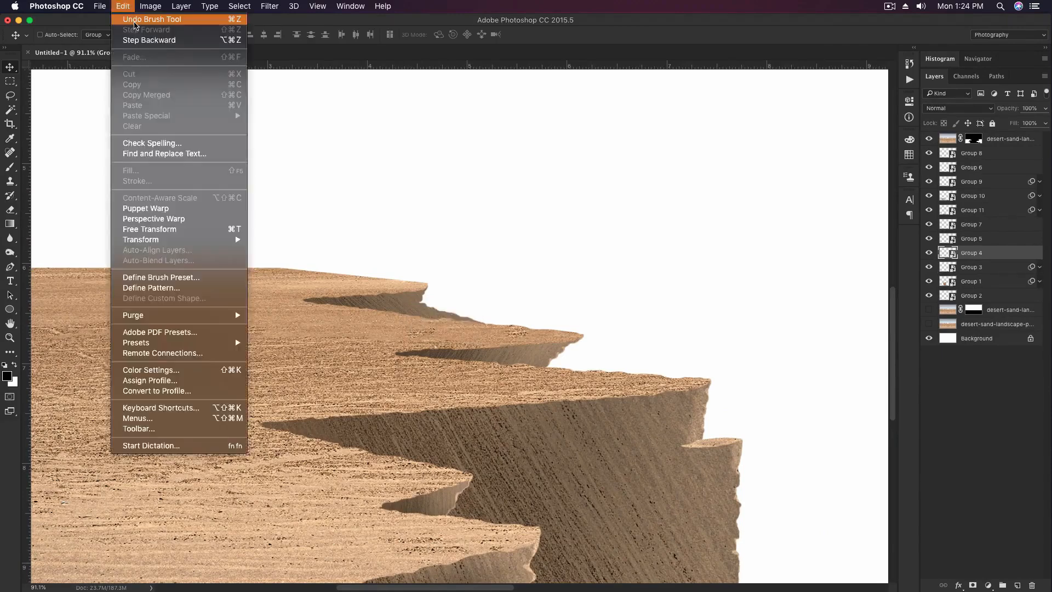
mouse_move(150, 6)
mouse_move(164, 35)
click(273, 67)
drag(767, 305, 770, 306)
key(Return)
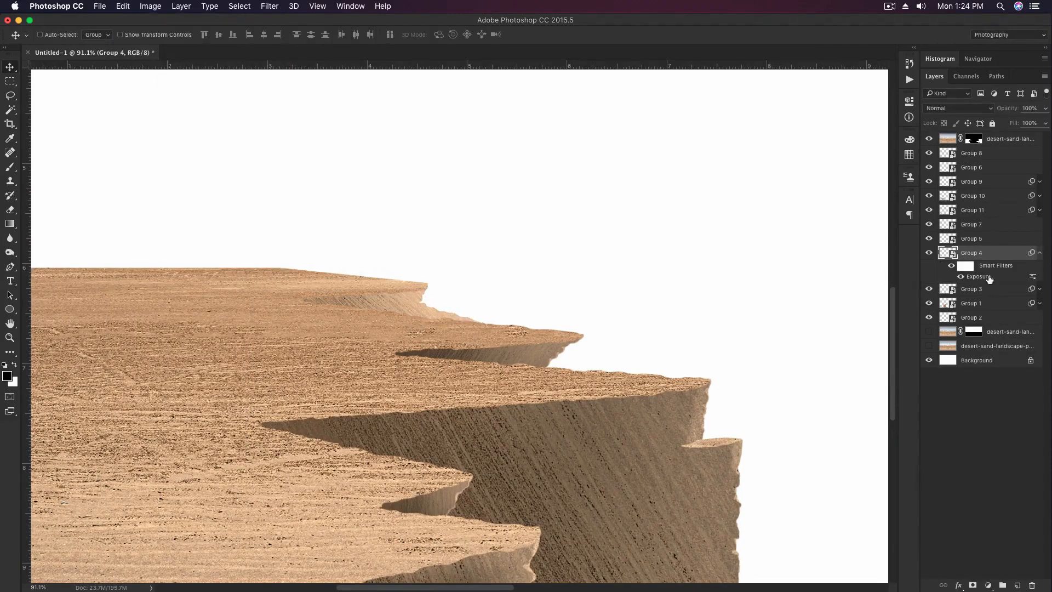
Step: Invert Group 4's Exposure filter mask to black, and paint a soft white highlight near the face's outer end at 10% opacity
key(super+i)
key(b)
scroll(433, 287, up, 5)
right_click(439, 285)
click(474, 354)
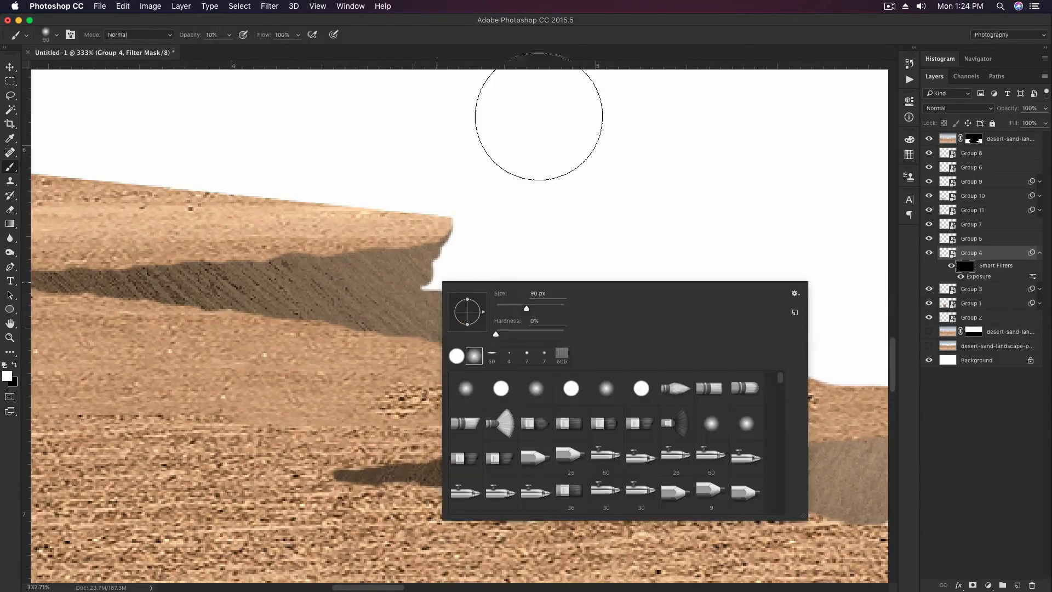
mouse_move(462, 269)
mouse_down()
mouse_move(351, 300)
mouse_move(491, 284)
mouse_up()
key(bracketleft)
key(bracketleft)
key(bracketleft)
mouse_move(580, 304)
mouse_down()
mouse_move(431, 263)
mouse_move(444, 307)
mouse_move(488, 332)
mouse_up()
Step: Paint a thin highlight along Group 4's jagged outer edge in the filter mask with a tiny hard white brush at 100% opacity
key(0)
right_click(481, 252)
double_click(545, 356)
scroll(481, 246, up, 1)
key(bracketleft)
key(bracketleft)
key(bracketleft)
key(bracketleft)
key(bracketleft)
key(bracketleft)
key(bracketleft)
key(bracketleft)
key(bracketleft)
key(bracketleft)
key(bracketleft)
key(bracketleft)
key(bracketleft)
key(bracketleft)
key(bracketleft)
key(bracketleft)
key(bracketleft)
key(bracketright)
drag(562, 347, 611, 369)
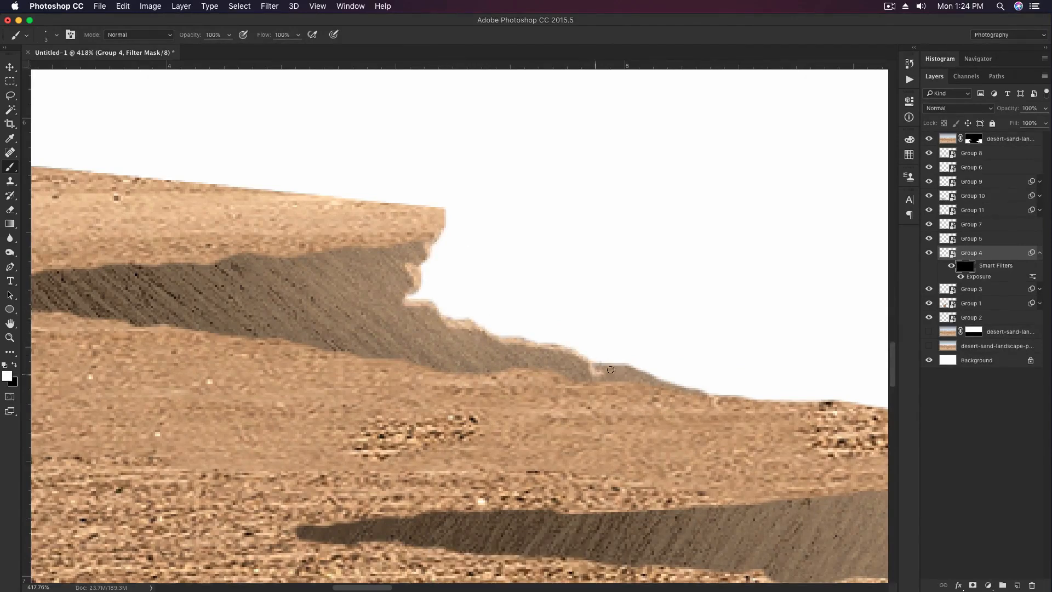
key(v)
Step: Apply an Exposure adjustment with raised exposure to Group 5, the stepped cliff face on the right bank in front of Group 6
scroll(538, 275, down, 10)
drag(822, 356, 483, 276)
scroll(578, 243, up, 5)
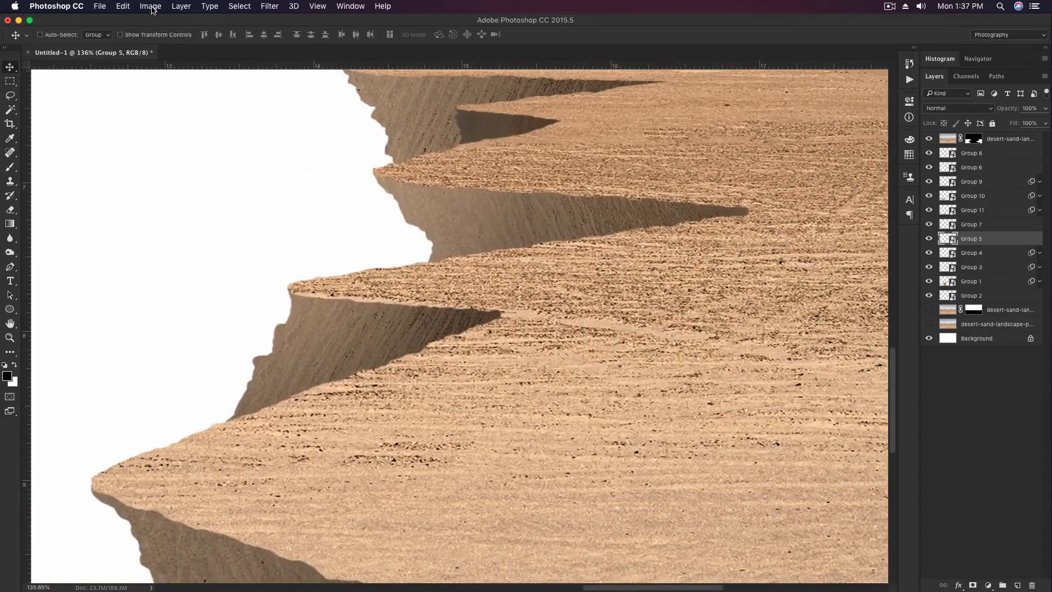
click(150, 6)
mouse_move(164, 35)
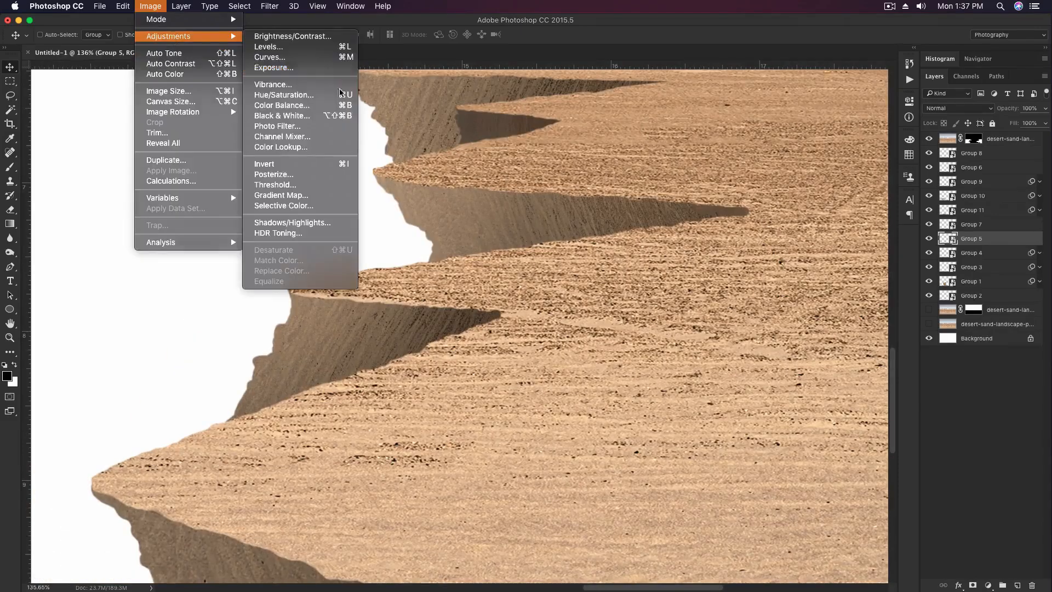
click(263, 65)
drag(760, 306, 782, 306)
click(869, 269)
Step: Invert Group 5's Exposure filter mask to black, and paint a thin highlight down its upper outer edge with a small hard white brush
key(super+i)
key(b)
right_click(357, 313)
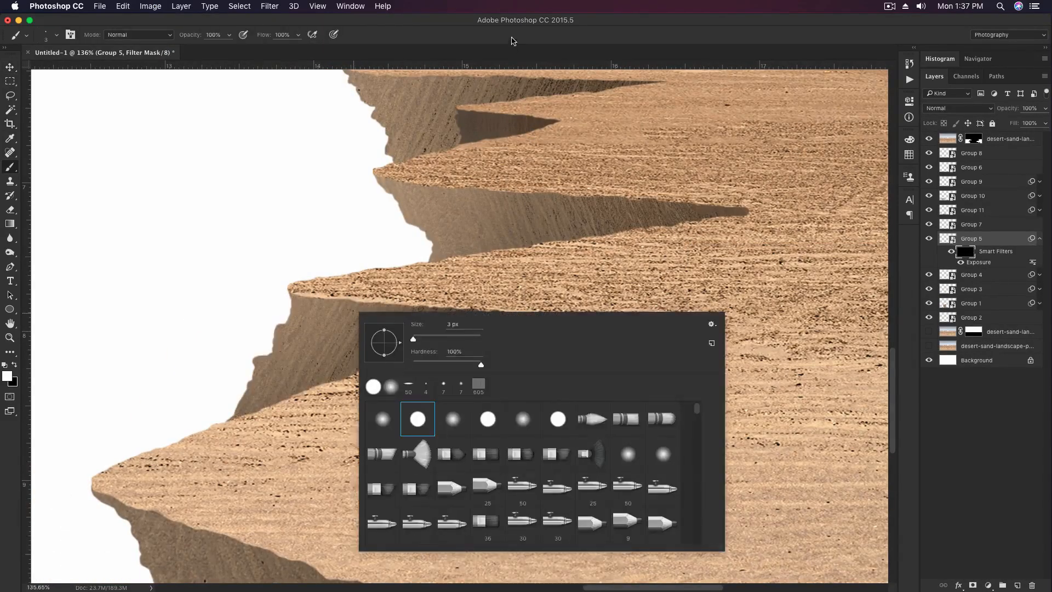
drag(258, 319, 389, 318)
key(])
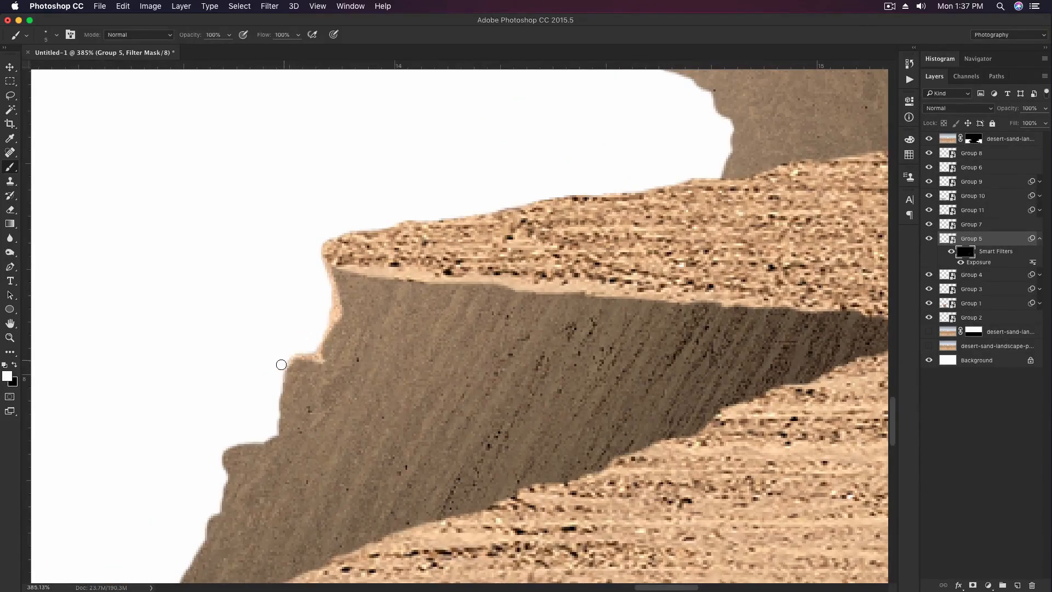
key(bracketleft)
key(bracketleft)
key(bracketleft)
drag(281, 381, 494, 313)
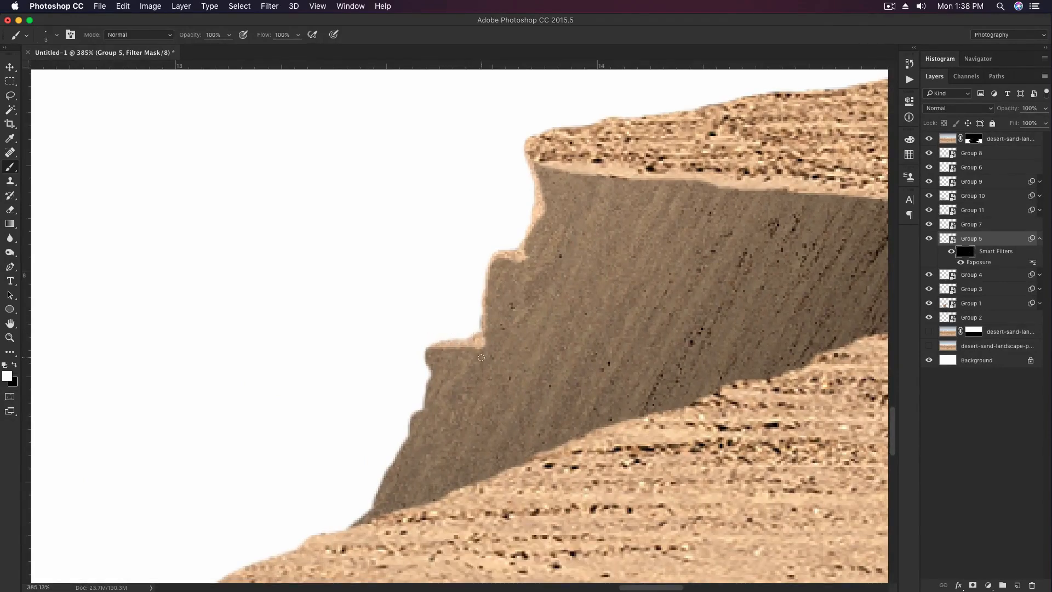
Step: Refine the edge highlight in Group 5's filter mask and continue it down the lower part of the outer edge
key(x)
key(bracketright)
key(bracketright)
drag(427, 377, 416, 412)
key(bracketleft)
key(bracketright)
key(bracketright)
key(bracketright)
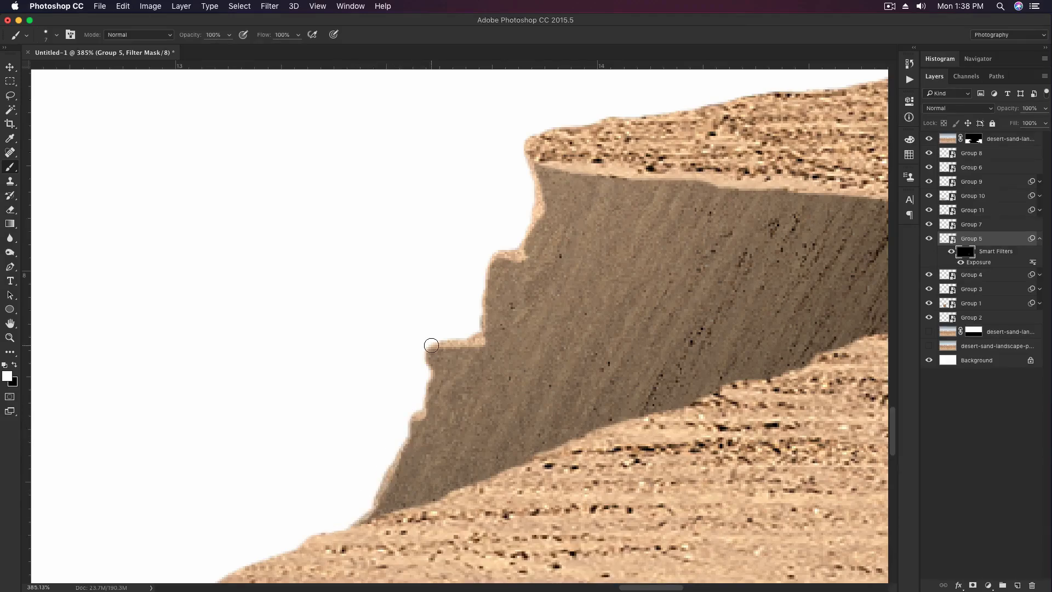
Step: Paint a soft white highlight inside Group 5's outer edge in the filter mask with a larger soft brush at 20% opacity
key(2)
key(super+z)
right_click(601, 206)
double_click(626, 316)
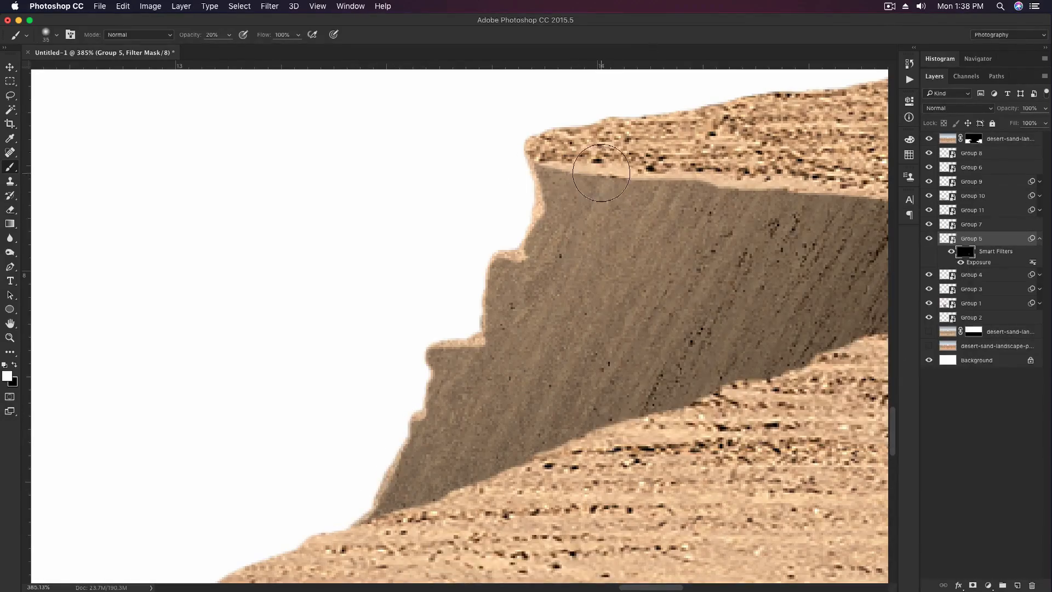
key(bracketright)
key(bracketright)
key(bracketright)
mouse_move(548, 169)
mouse_down()
mouse_move(517, 244)
mouse_move(459, 336)
mouse_up()
key(v)
scroll(519, 224, down, 5)
click(1034, 240)
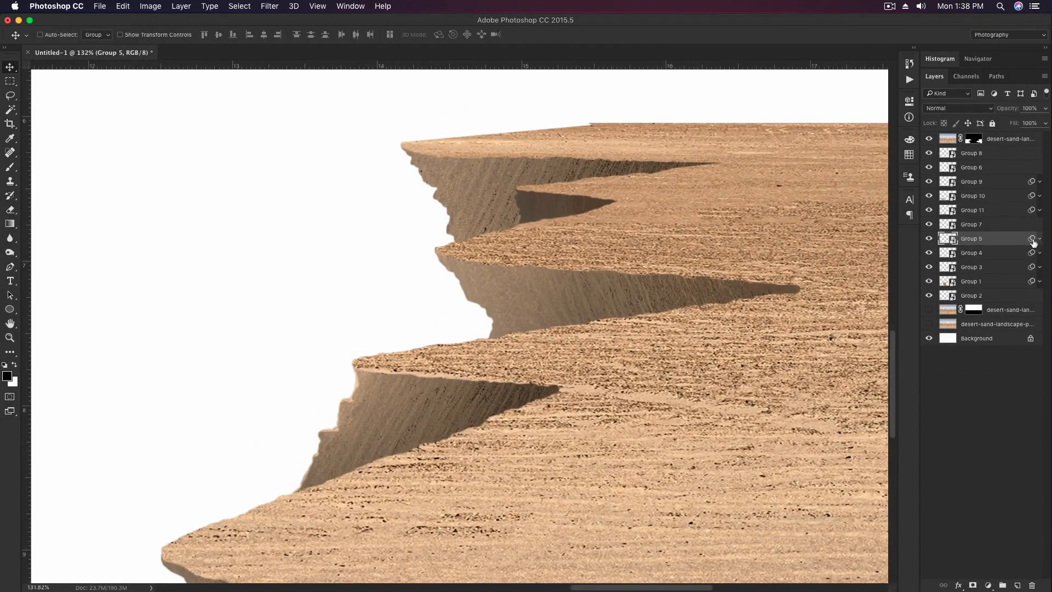
Step: Apply an Exposure adjustment with raised exposure to Group 6, the right bank's cliff face behind Group 5, and invert its filter mask to black
scroll(641, 198, up, 2)
click(151, 6)
mouse_move(160, 35)
click(263, 69)
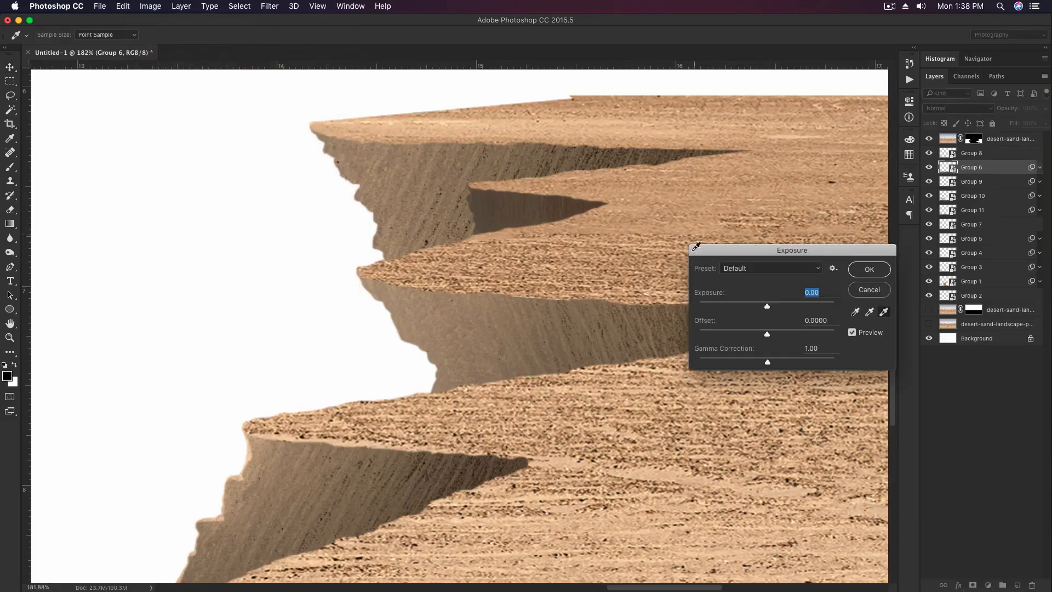
drag(767, 306, 775, 306)
click(869, 270)
click(966, 180)
key(super+i)
key(b)
scroll(493, 253, up, 1)
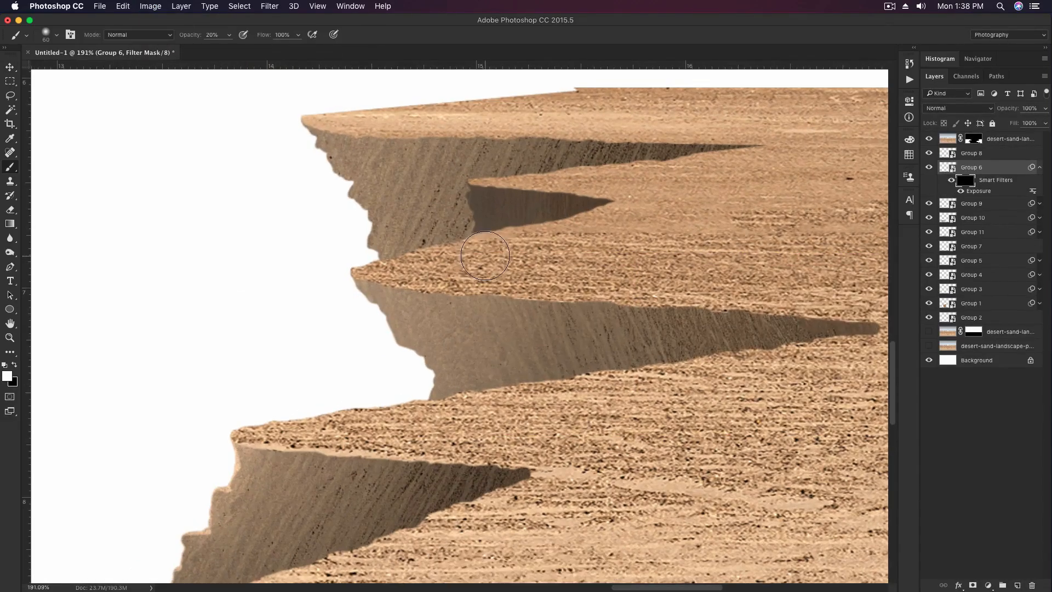
Step: Paint a thin highlight along Group 6's outer edge in the filter mask with a small hard white brush at 100% opacity
right_click(485, 255)
click(567, 64)
scroll(372, 285, up, 5)
key(bracketleft)
key(bracketleft)
key(bracketleft)
key(bracketleft)
key(bracketleft)
key(bracketleft)
key(bracketleft)
key(bracketleft)
key(bracketleft)
key(bracketleft)
key(bracketleft)
key(0)
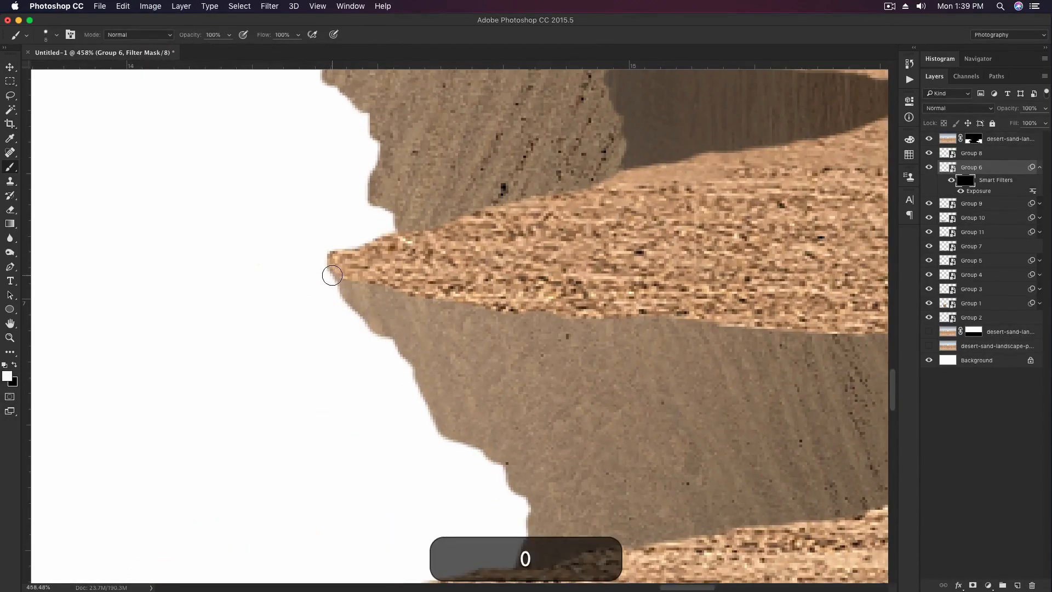
drag(331, 274, 347, 314)
key(bracketleft)
key(bracketleft)
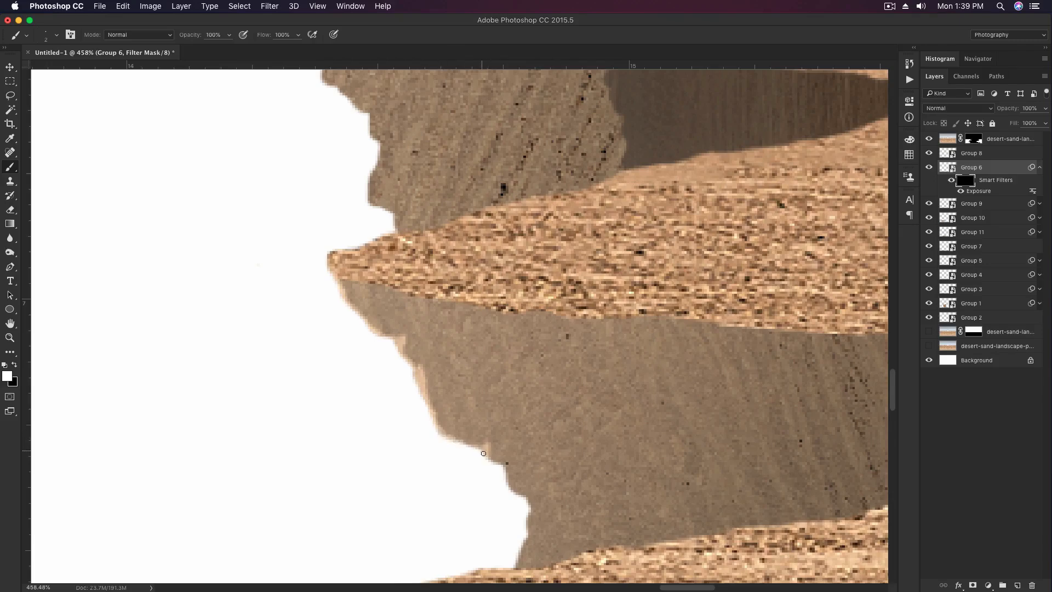
drag(507, 480, 537, 518)
key(v)
scroll(483, 334, down, 8)
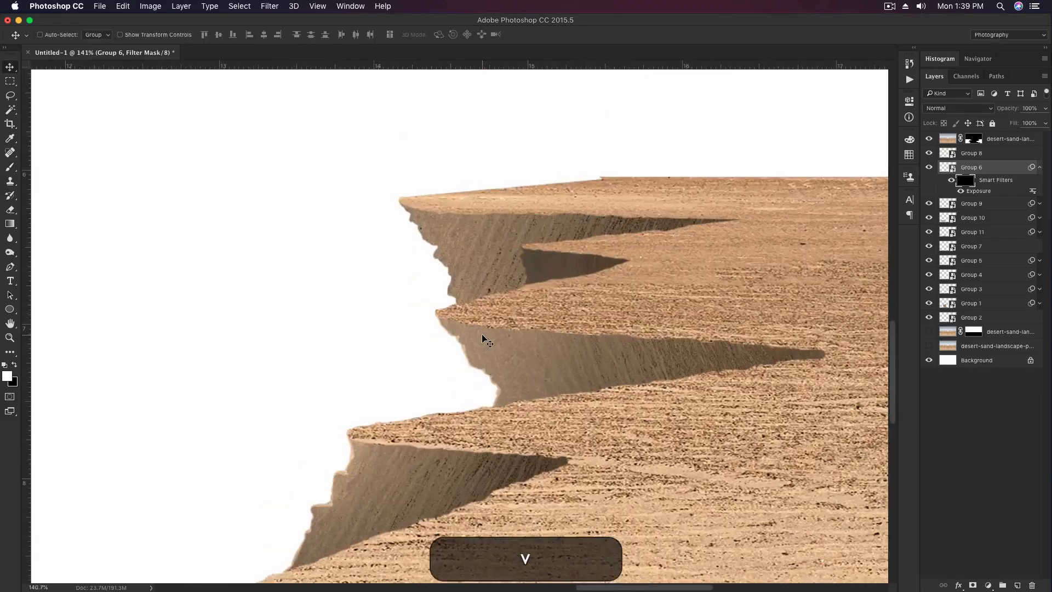
scroll(485, 350, up, 2)
click(1039, 168)
Step: Apply an Exposure adjustment of +2.24 to Group 8, the small cliff face on the right bank, and invert its filter mask to black
right_click(539, 310)
click(563, 317)
scroll(628, 274, up, 3)
click(151, 6)
mouse_move(164, 33)
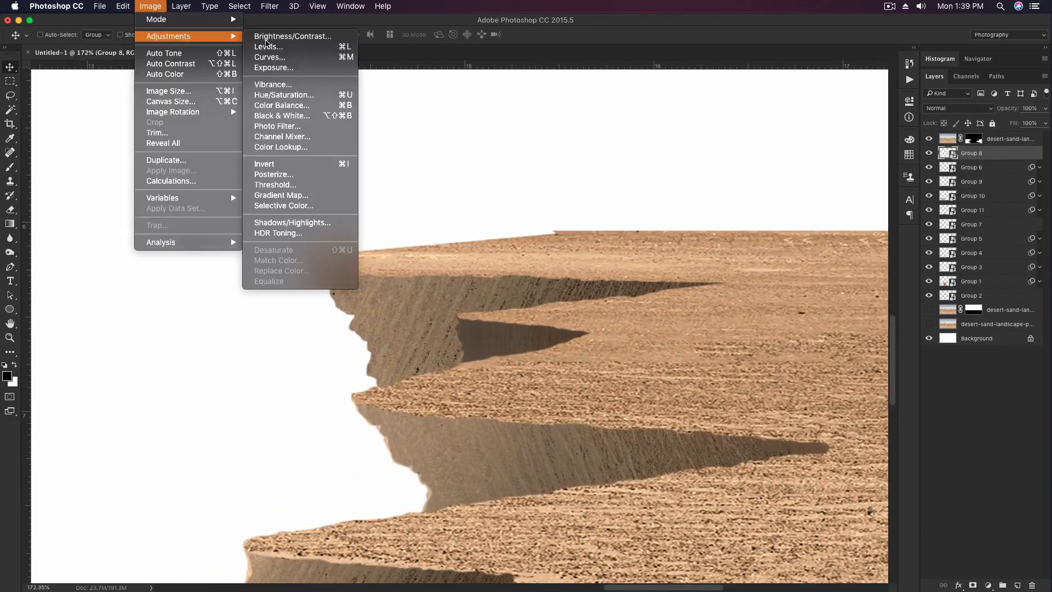
click(285, 68)
drag(767, 305, 790, 307)
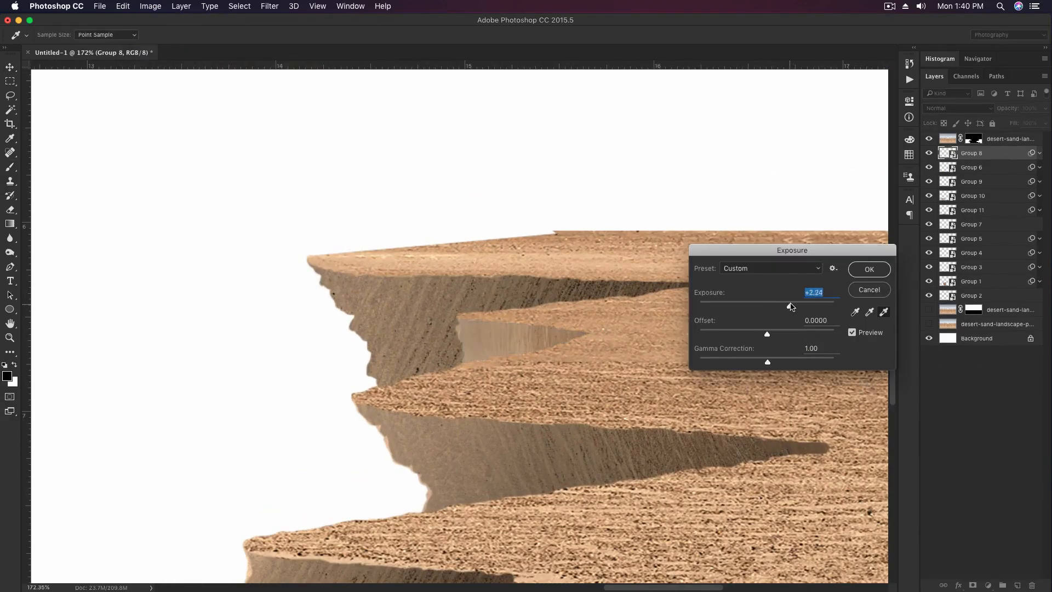
click(864, 274)
click(967, 166)
key(super+i)
Step: Paint a thin white highlight down Group 8's outer edge in the filter mask with a small brush at 30% opacity
key(b)
scroll(450, 328, up, 6)
key(3)
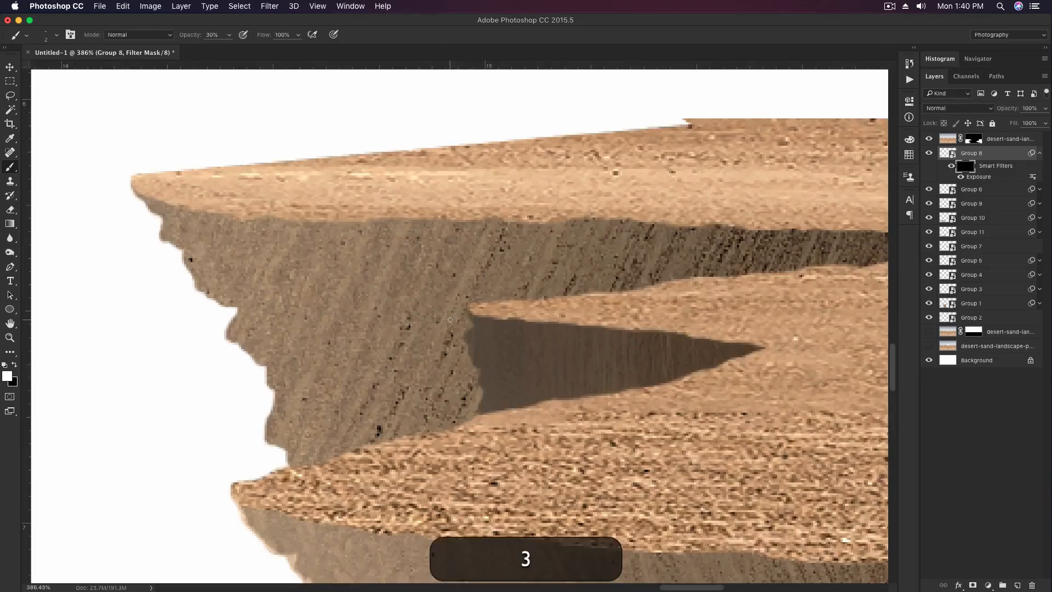
scroll(450, 323, down, 1)
key(bracketleft)
key(bracketleft)
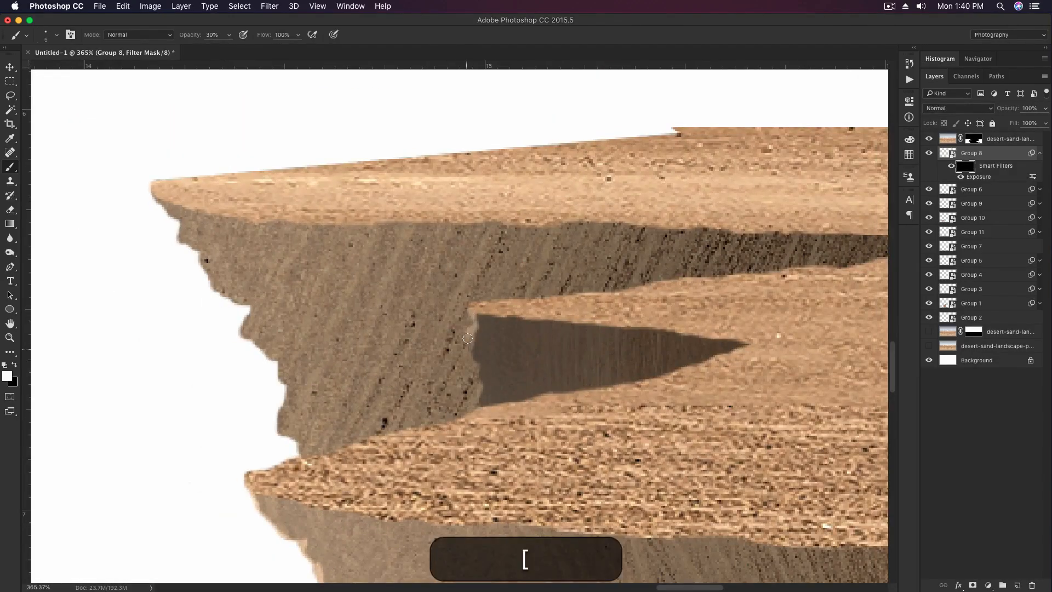
mouse_move(467, 338)
mouse_down()
mouse_move(485, 368)
mouse_move(481, 405)
mouse_up()
key(bracketright)
drag(481, 368, 485, 400)
Step: Paint a soft highlight inside Group 8's outer edge with a larger soft brush at 10% opacity, then collapse its filter list
key(bracketright)
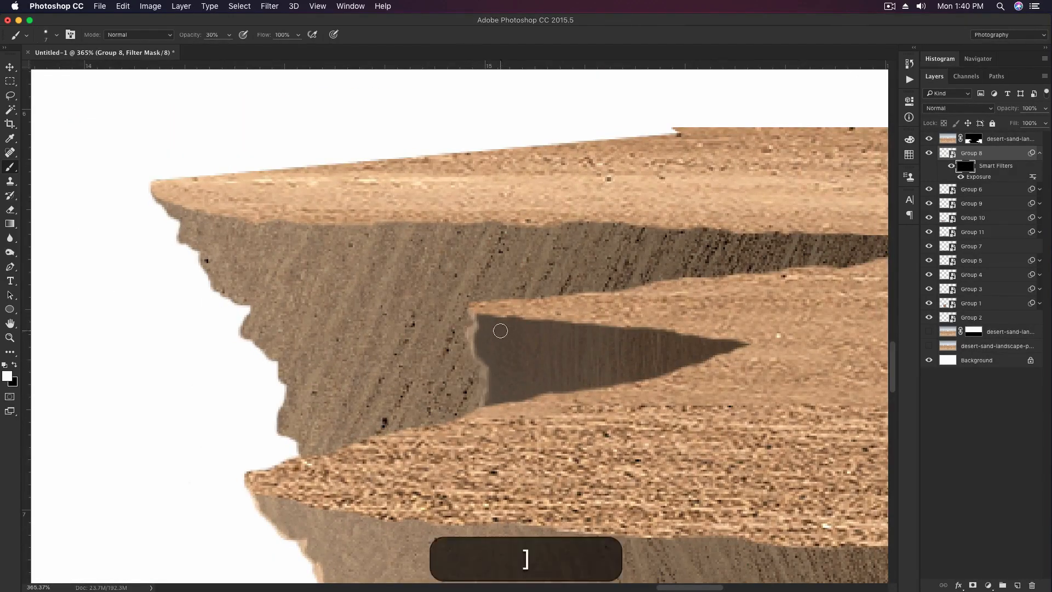
key(bracketright)
key(bracketright)
key(bracketright)
key(bracketright)
key(bracketright)
key(bracketright)
key(bracketright)
right_click(500, 322)
double_click(522, 432)
key(1)
mouse_move(481, 322)
mouse_down()
mouse_move(468, 354)
mouse_move(476, 373)
mouse_up()
key(v)
scroll(514, 284, down, 5)
click(1040, 154)
Step: Apply an Exposure adjustment with raised exposure to Group 7, the right bank's farthest cliff face, and invert its filter mask to black
super+click(610, 328)
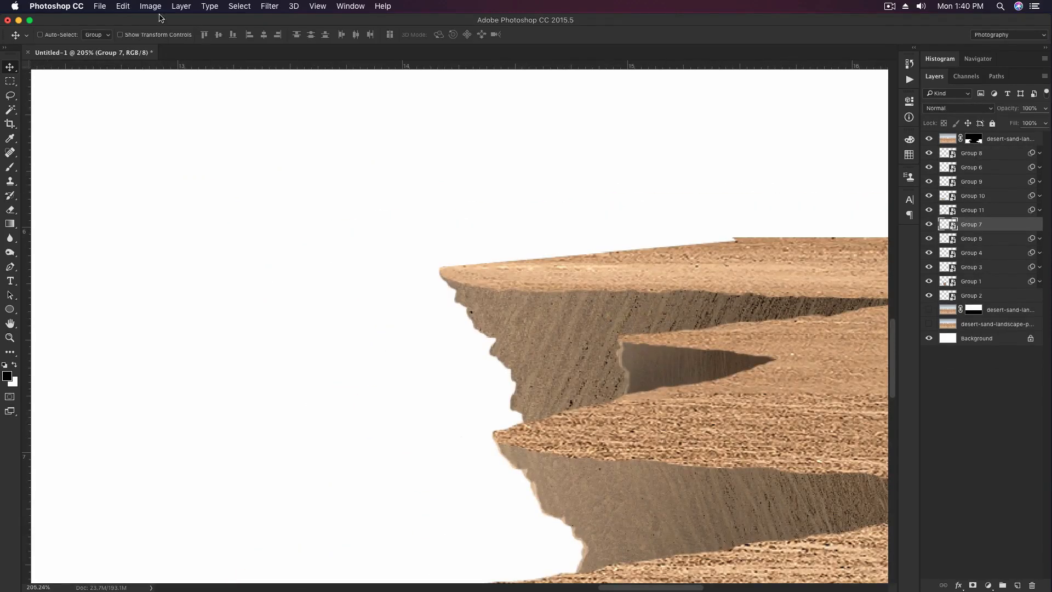
click(150, 6)
mouse_move(164, 35)
click(274, 66)
drag(767, 305, 779, 310)
click(869, 269)
click(965, 241)
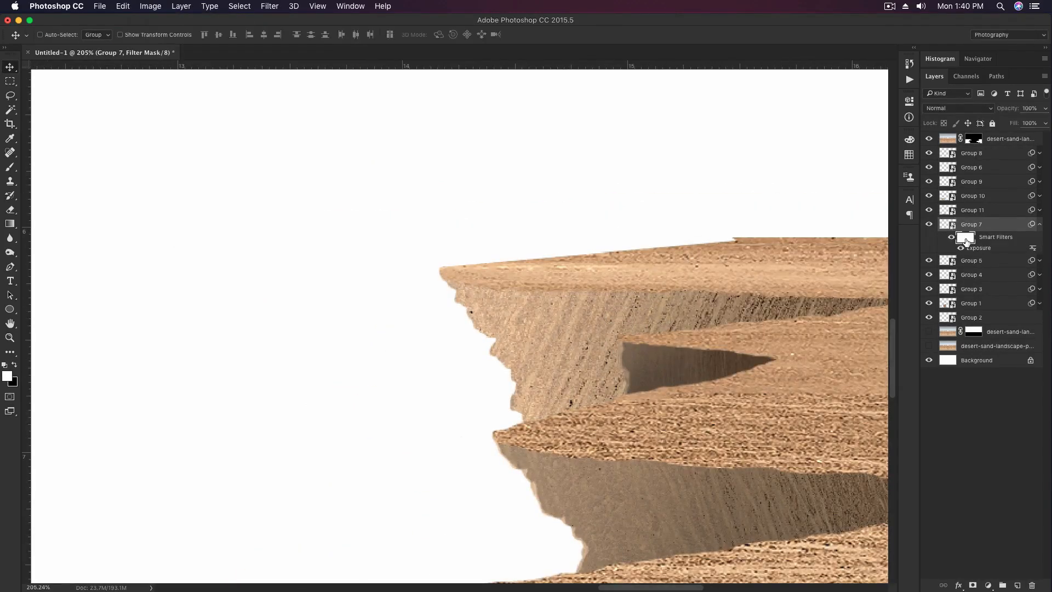
key(super+i)
Step: Paint a thin highlight along Group 7's jagged outer edge in the filter mask with a small hard white brush at 100% opacity
key(b)
right_click(451, 325)
double_click(509, 431)
scroll(462, 238, up, 5)
key(bracketleft)
key(bracketleft)
key(bracketleft)
key(bracketleft)
key(bracketleft)
key(bracketleft)
key(bracketleft)
key(bracketleft)
key(bracketleft)
key(bracketleft)
key(bracketleft)
key(bracketleft)
key(bracketleft)
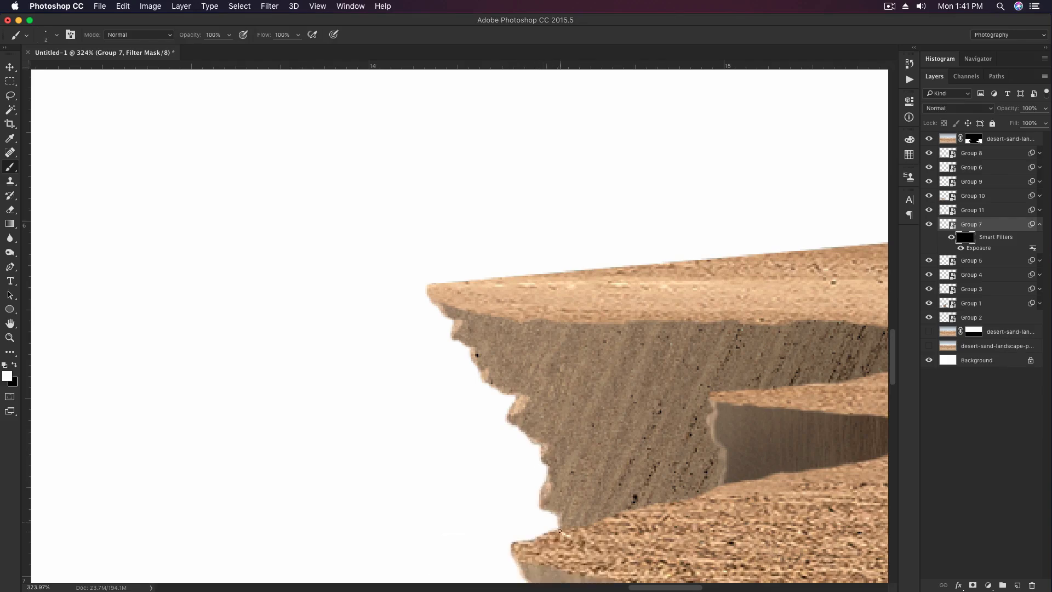
scroll(542, 489, down, 5)
key(v)
Step: Apply an Exposure adjustment with raised exposure to Group 2, the right bank's nearest cliff face, and invert its filter mask to black
scroll(721, 439, down, 4)
scroll(625, 419, up, 2)
super+click(652, 422)
click(150, 6)
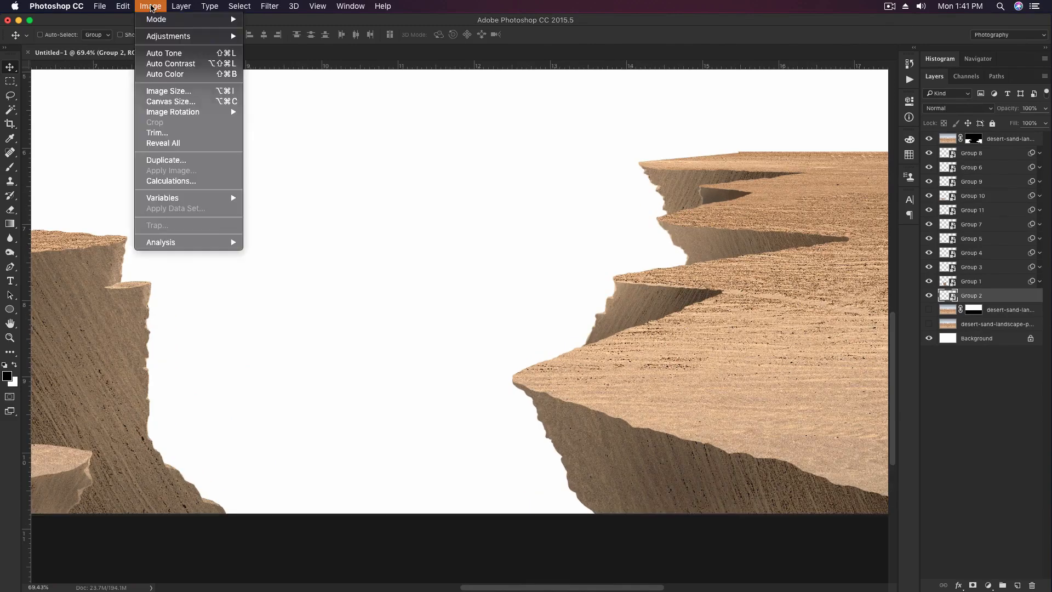
mouse_move(164, 40)
click(274, 76)
drag(767, 306, 782, 307)
click(869, 269)
click(965, 307)
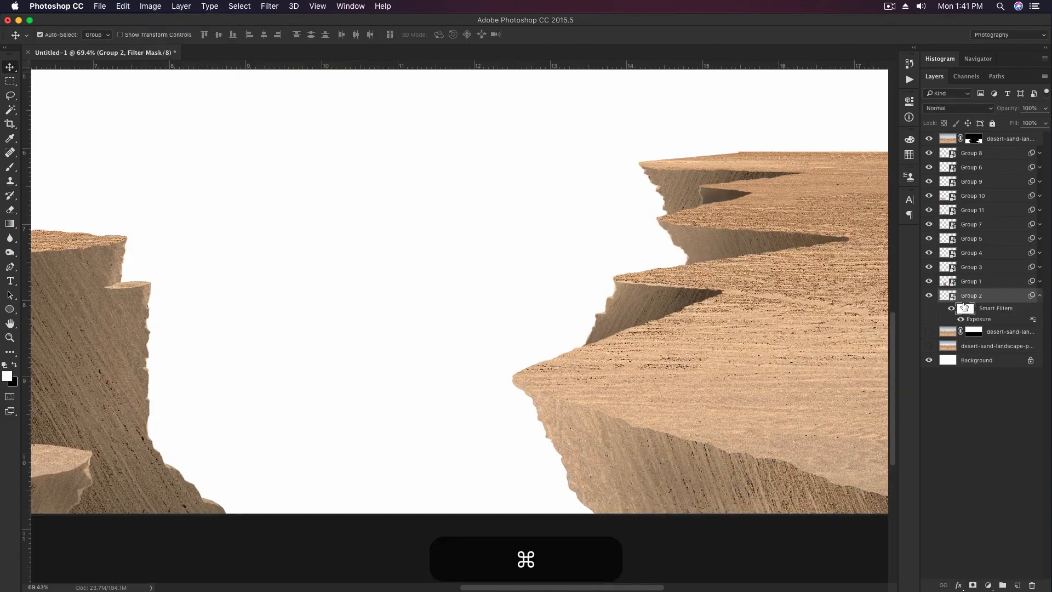
key(super+i)
Step: Paint a thin white highlight down the upper part of Group 2's outer edge in the filter mask, using 100% and 50% brush opacity
key(b)
scroll(526, 428, up, 5)
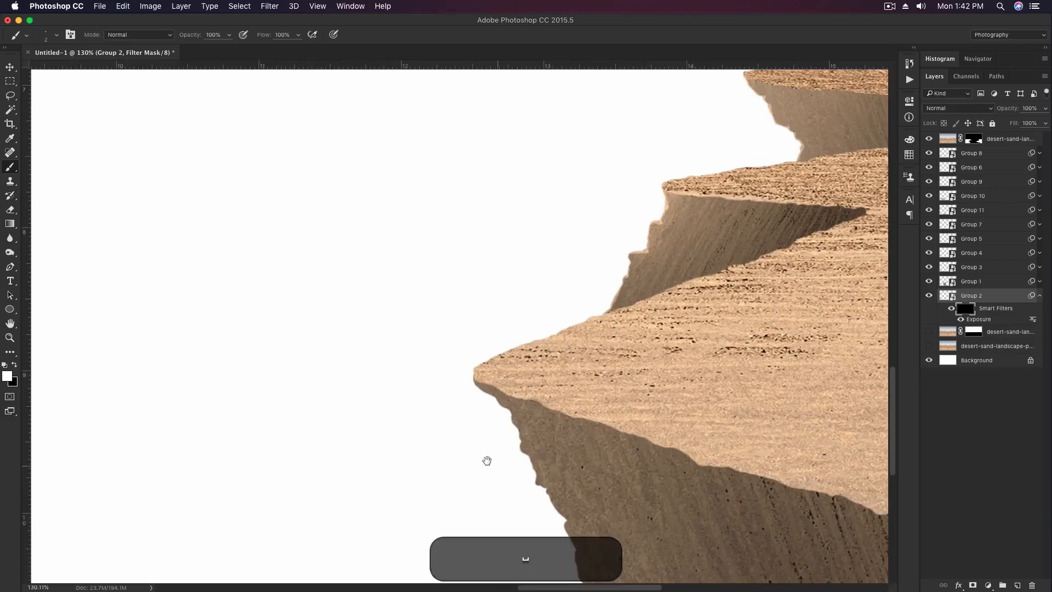
key(bracketleft)
key(bracketleft)
drag(484, 307, 504, 327)
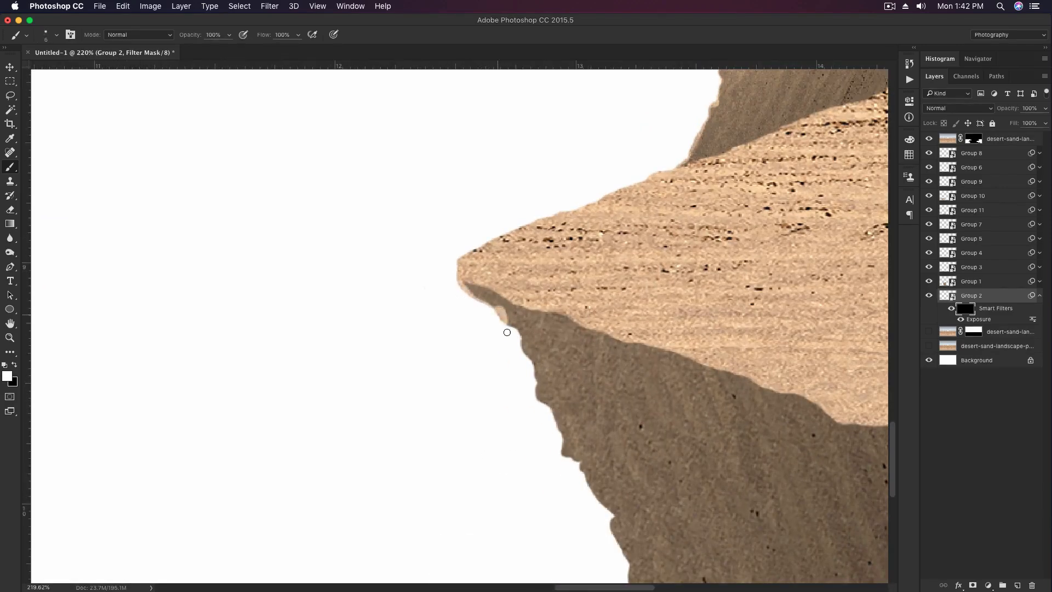
key(bracketleft)
key(bracketleft)
key(bracketleft)
key(5)
key(bracketright)
key(bracketright)
key(bracketright)
key(bracketright)
key(bracketright)
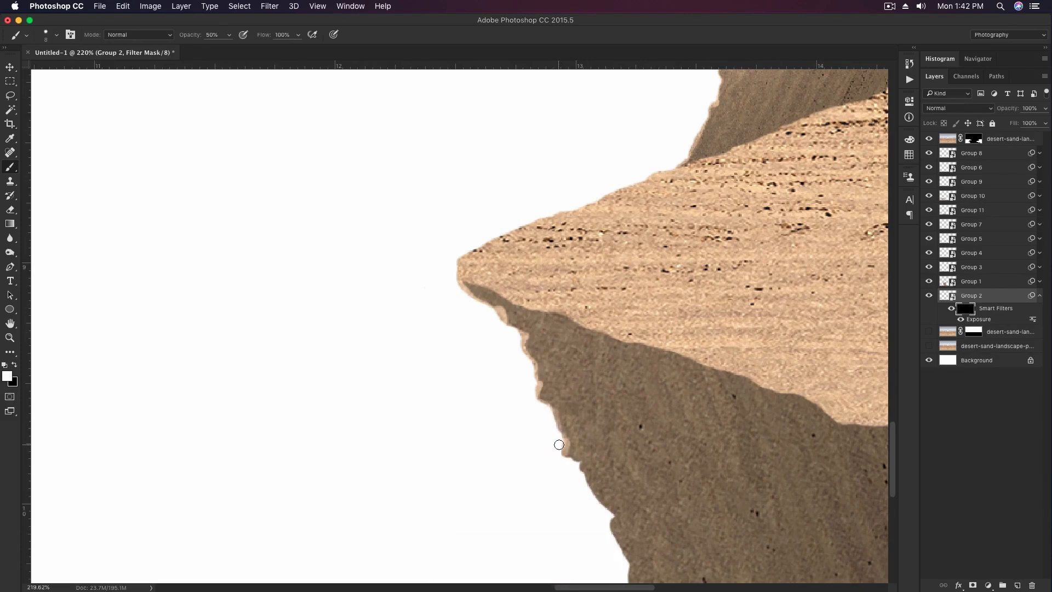
key(bracketright)
mouse_move(559, 442)
mouse_down()
mouse_move(581, 460)
mouse_move(569, 460)
mouse_move(605, 508)
mouse_up()
key(0)
scroll(602, 493, down, 3)
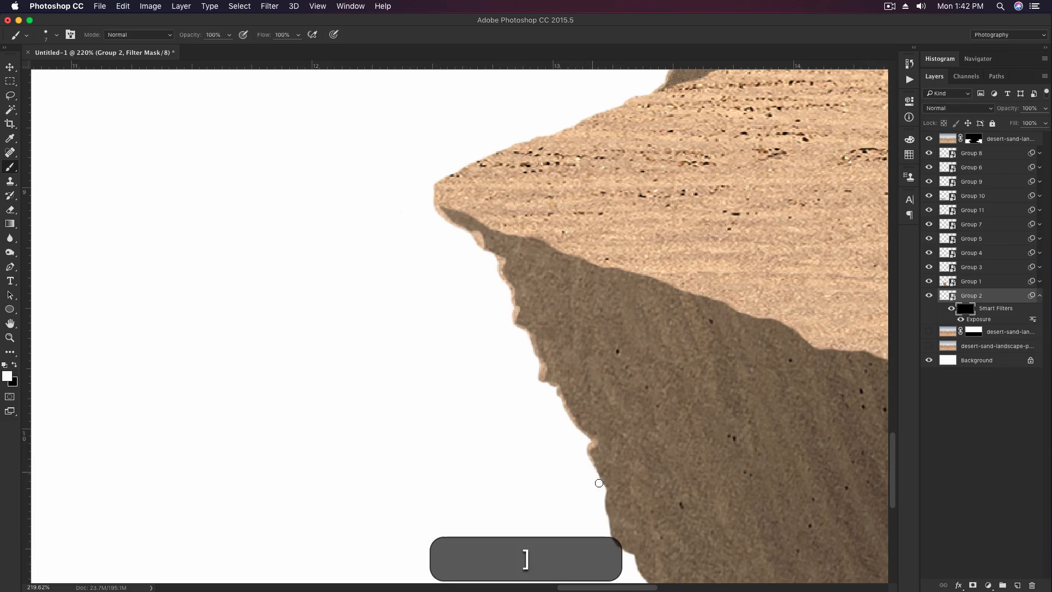
Step: Continue the thin highlight down the lower part of Group 2's outer edge with a smaller brush at 100% opacity
key(bracketleft)
key(bracketleft)
key(bracketleft)
key(bracketleft)
scroll(581, 428, down, 5)
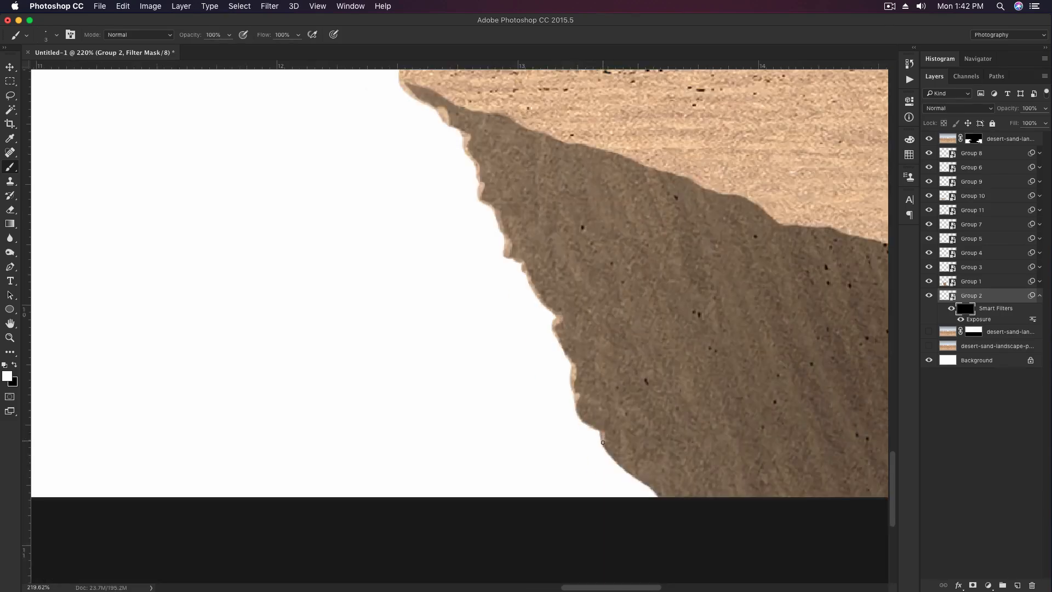
Step: Paint a faint white highlight inside Group 2's outer edge in the filter mask with a larger soft brush at 20% opacity
key(2)
mouse_move(653, 490)
mouse_down()
mouse_move(660, 498)
mouse_move(596, 379)
mouse_up()
key(bracketright)
key(bracketright)
key(bracketright)
key(bracketright)
key(bracketright)
key(bracketright)
key(bracketright)
key(bracketright)
key(bracketright)
key(bracketright)
key(bracketright)
key(bracketright)
key(bracketright)
key(bracketright)
key(bracketright)
key(super+z)
right_click(682, 351)
double_click(710, 459)
key(bracketright)
key(bracketright)
key(bracketright)
key(bracketright)
key(bracketright)
key(bracketright)
key(bracketright)
mouse_move(415, 121)
mouse_down()
mouse_move(546, 279)
mouse_move(537, 159)
mouse_move(531, 347)
mouse_move(648, 498)
mouse_up()
Step: Collapse Group 2's filter list and show the masked desert landscape copy directly below it
key(v)
scroll(626, 383, down, 10)
scroll(627, 384, down, 2)
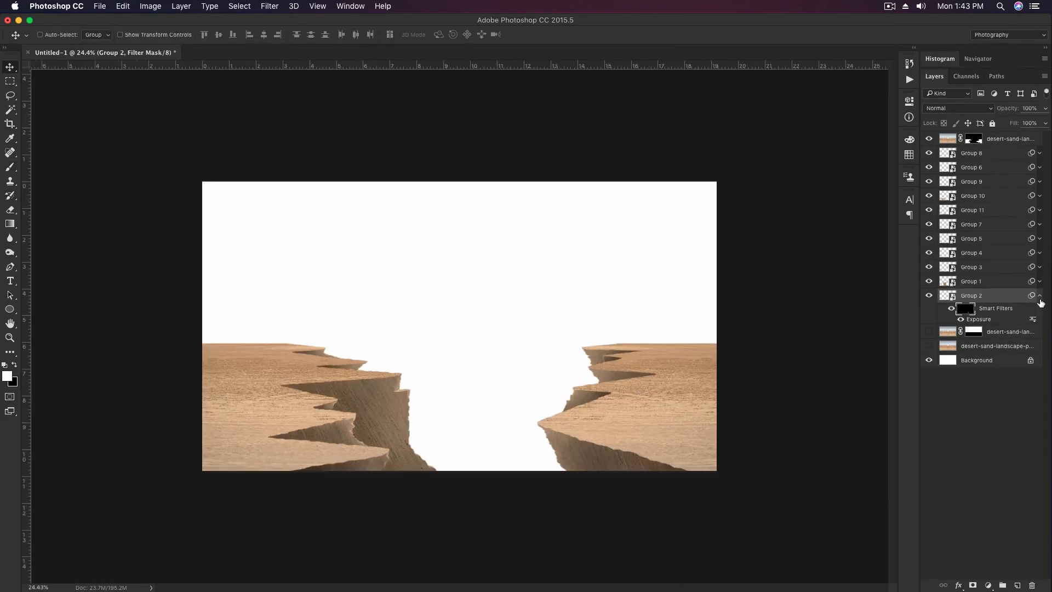
click(1040, 298)
click(1014, 310)
click(929, 311)
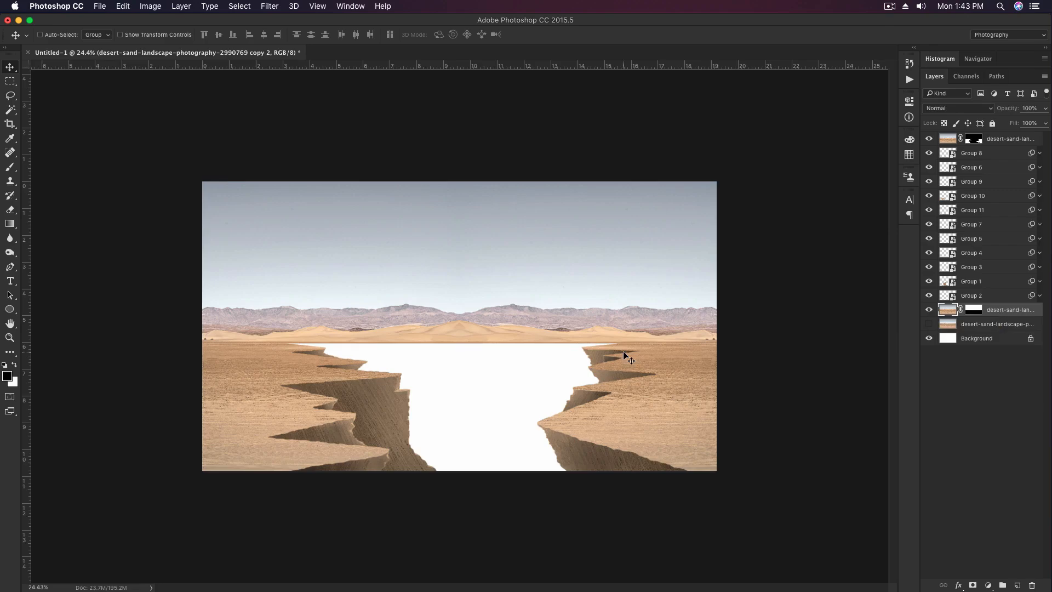
Step: Target the landscape copy's layer mask and start a Pen path along the dune ridge, from the image's left edge up the first dune
scroll(626, 358, up, 4)
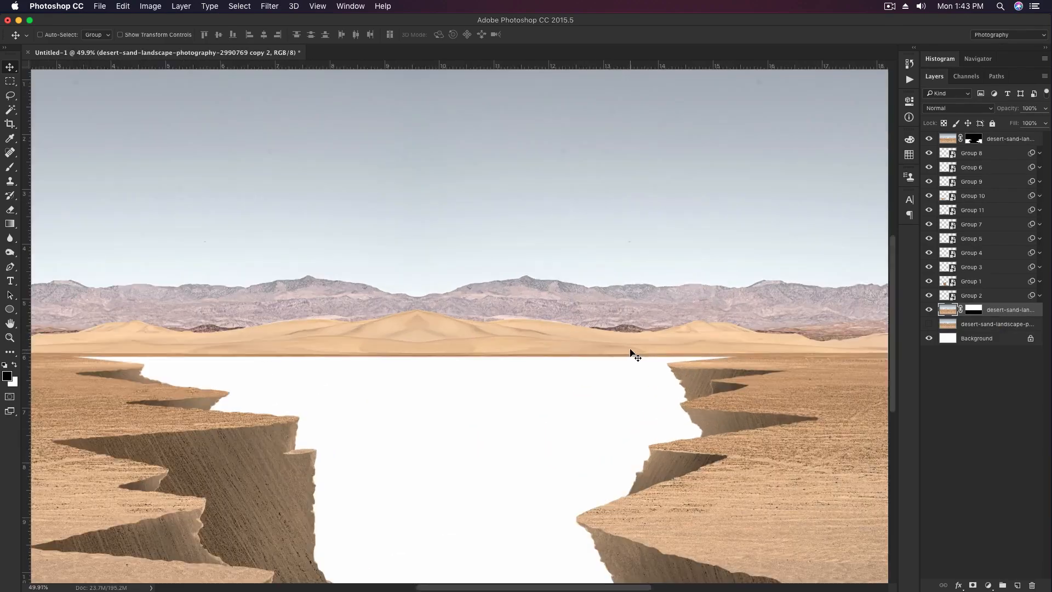
drag(110, 328, 515, 312)
scroll(515, 313, up, 2)
click(973, 310)
scroll(285, 327, up, 4)
key(p)
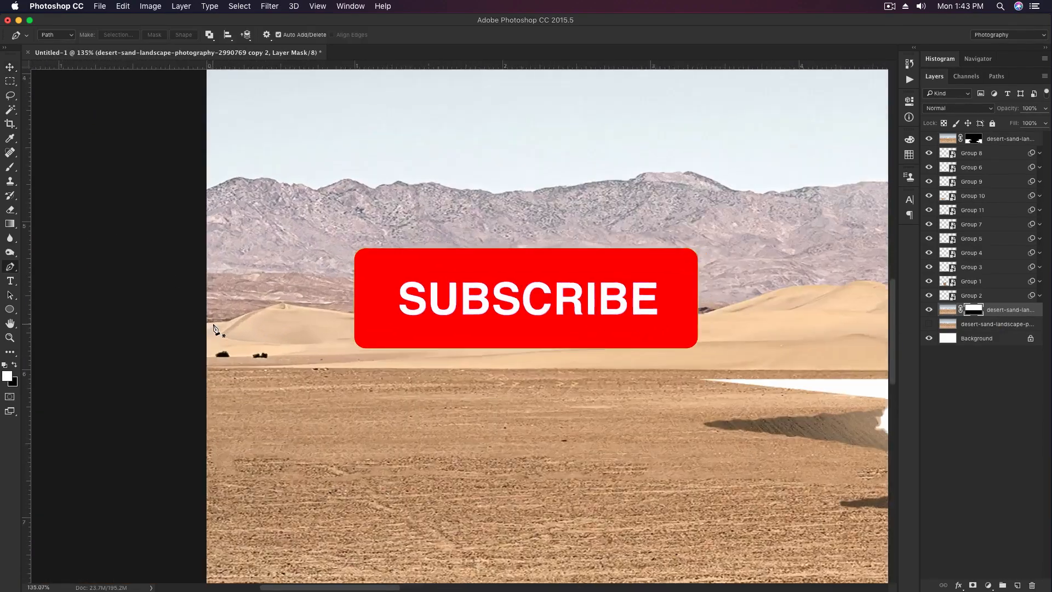
click(214, 328)
scroll(216, 328, up, 3)
click(301, 298)
click(331, 290)
click(345, 288)
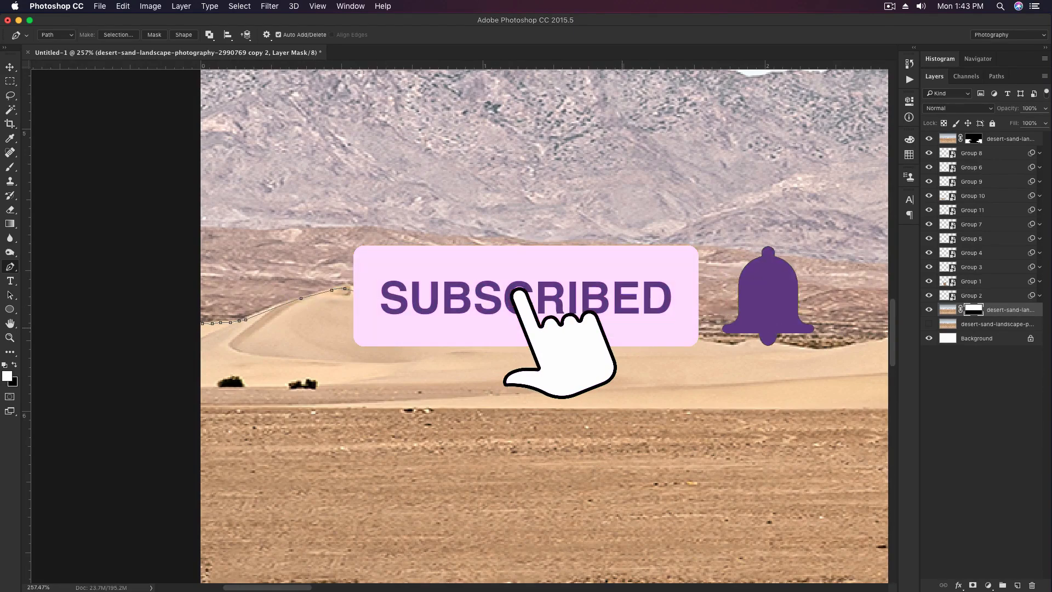
Step: Continue the Pen path along the low ridge past the first dune and over the crest of the second dune
click(733, 345)
click(752, 340)
click(774, 345)
drag(822, 340, 575, 349)
drag(605, 358, 642, 355)
click(672, 334)
drag(732, 323, 740, 323)
drag(859, 323, 595, 316)
drag(634, 311, 643, 310)
drag(760, 268, 543, 288)
drag(689, 275, 330, 263)
drag(413, 271, 418, 273)
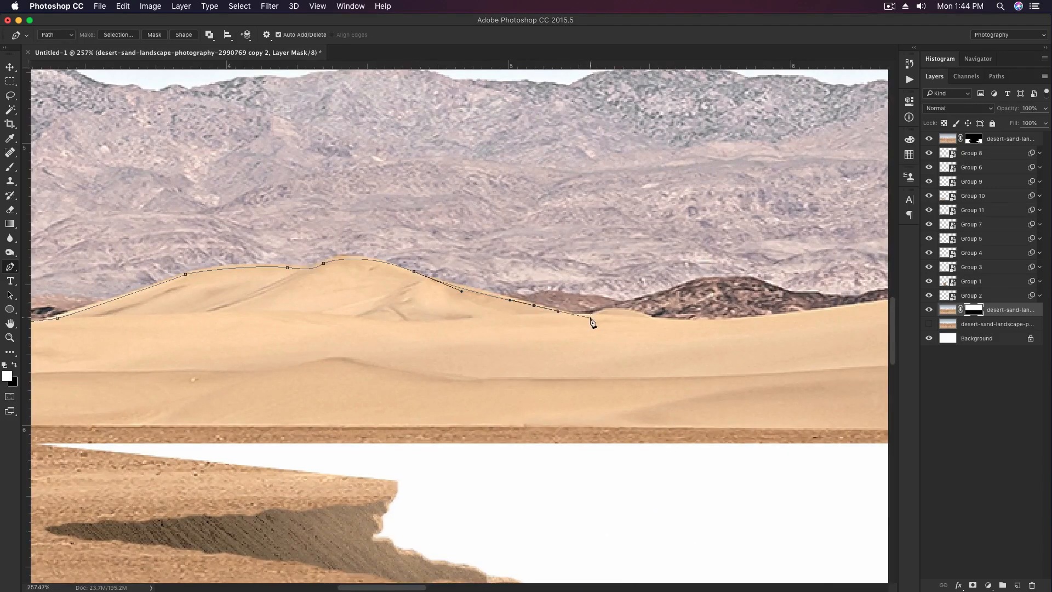
Step: Continue the Pen path along the low ridge past the dark rocks and over the long, low dune before the central peak
drag(738, 321, 759, 319)
drag(882, 304, 510, 321)
click(533, 312)
drag(780, 281, 657, 283)
drag(790, 291, 511, 295)
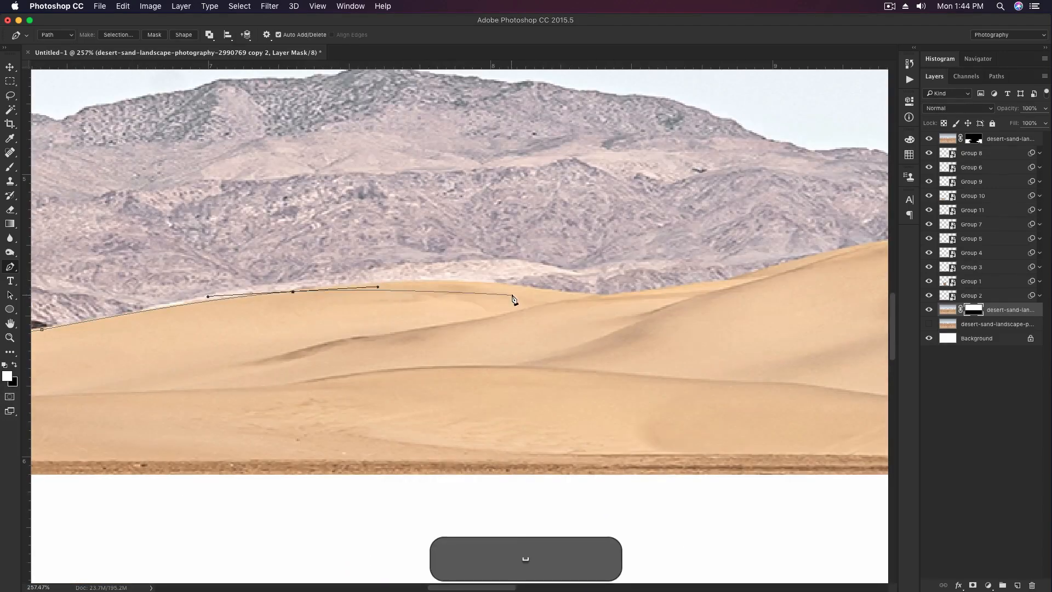
Step: Continue the Pen path over the central dune's peak and across the crest of the low dune on its far side
drag(766, 268, 485, 312)
drag(613, 286, 679, 279)
drag(791, 301, 820, 307)
drag(733, 306, 400, 276)
drag(550, 296, 574, 298)
drag(789, 301, 589, 306)
drag(641, 300, 685, 301)
drag(811, 307, 582, 307)
drag(639, 319, 676, 324)
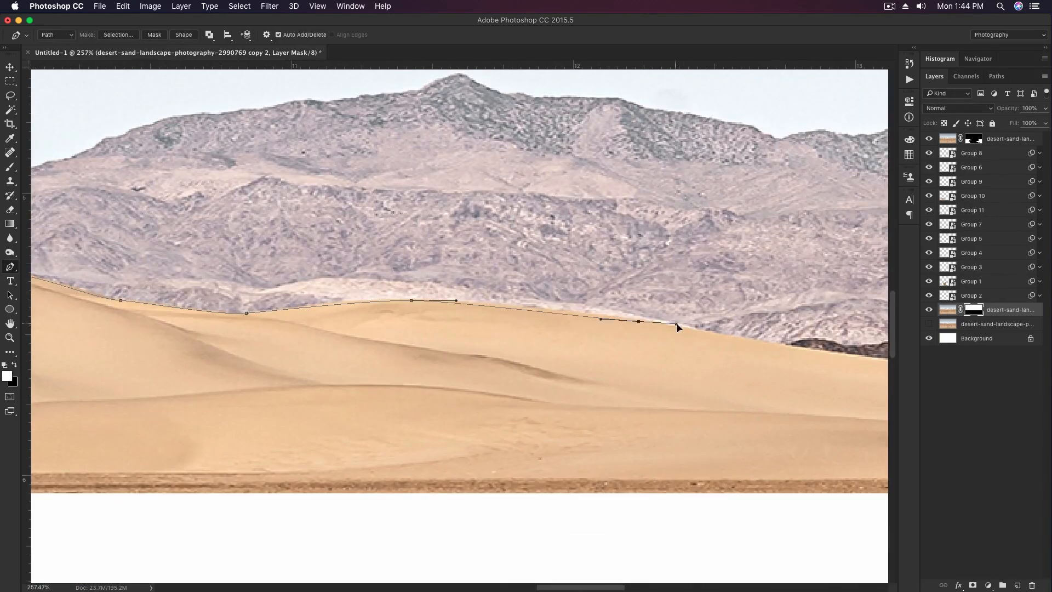
Step: Extend the Pen path down the far slope and along the low ridge past the dark rocks
drag(811, 334, 529, 301)
drag(559, 320, 586, 323)
drag(674, 329, 489, 339)
drag(518, 344, 539, 345)
drag(644, 339, 650, 340)
drag(674, 336, 688, 333)
drag(798, 311, 680, 312)
drag(680, 312, 553, 341)
drag(580, 341, 635, 349)
drag(654, 348, 666, 347)
Step: Extend the Pen path over the remaining dunes to the image's right edge, undoing one misplaced anchor point
drag(661, 404, 680, 406)
drag(732, 405, 586, 406)
drag(638, 410, 706, 408)
drag(753, 426, 770, 432)
drag(811, 430, 470, 389)
drag(493, 406, 573, 394)
drag(753, 350, 601, 364)
drag(608, 362, 622, 360)
drag(688, 354, 772, 386)
key(super+z)
drag(781, 389, 794, 393)
click(822, 390)
Step: Enclose the sky and mountains with the path, load it as a selection, fill the mask with black and deselect
scroll(814, 378, down, 10)
scroll(804, 371, down, 2)
drag(836, 135, 834, 127)
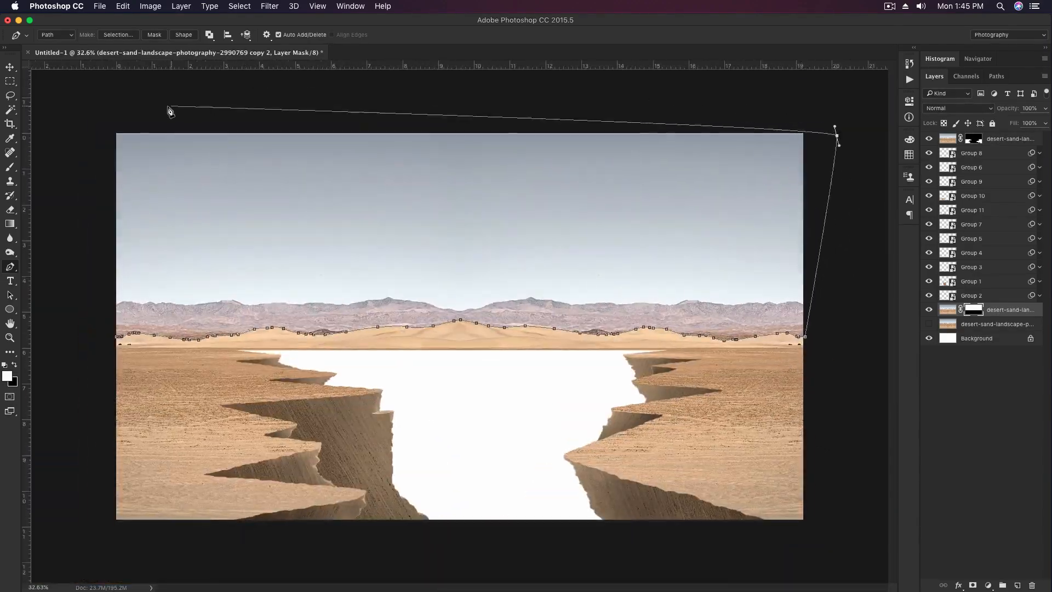
key(super+Return)
key(x)
key(alt+BackSpace)
key(v)
key(super+d)
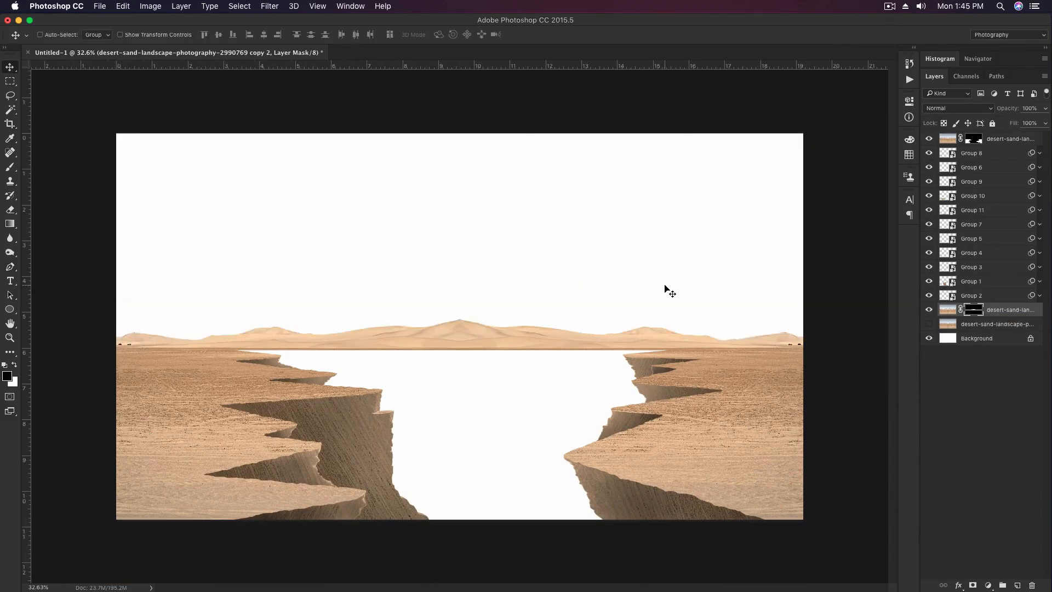
Step: Duplicate the hidden desert landscape layer, show the copy, rotate it -90° and shorten it vertically
scroll(666, 290, up, 2)
click(948, 327)
key(super+j)
click(930, 323)
scroll(690, 275, down, 8)
key(super+t)
drag(459, 466, 606, 331)
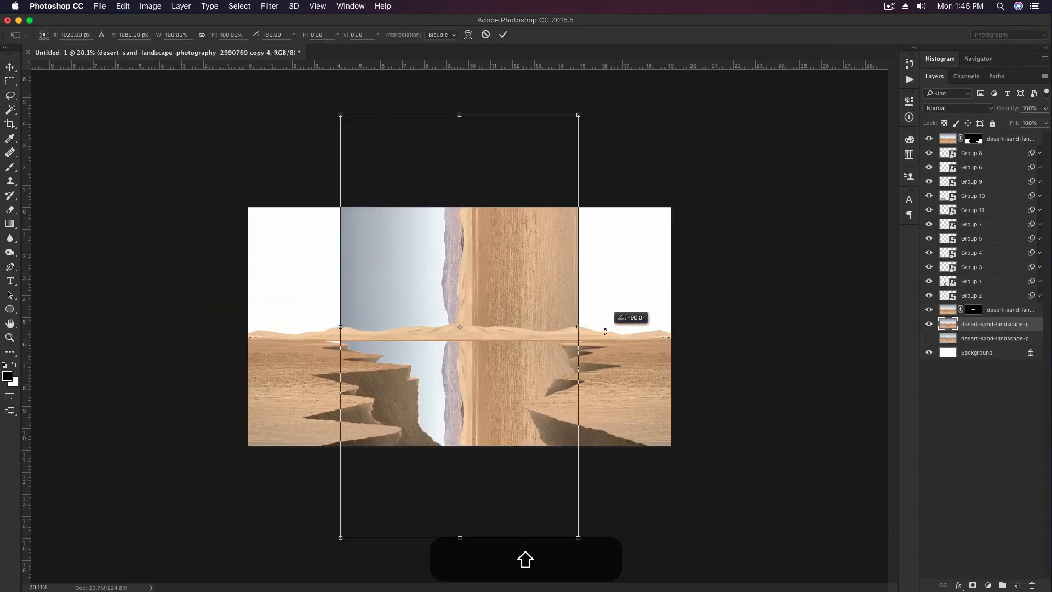
drag(459, 112, 528, 330)
key(Return)
Step: Flip the rotated landscape copy horizontally and move it beside the original to mirror the sand texture
key(super+t)
right_click(525, 325)
click(552, 465)
drag(465, 362, 534, 370)
key(Return)
Step: Blend the seam between the rotated copies with a gradient on a new layer mask and merge them
click(972, 584)
scroll(531, 324, up, 1)
key(g)
mouse_move(487, 302)
mouse_down()
mouse_move(477, 302)
mouse_move(538, 323)
mouse_move(521, 299)
mouse_move(546, 310)
mouse_move(521, 308)
mouse_move(547, 308)
mouse_up()
scroll(493, 296, up, 1)
key(super+e)
Step: Blend the further sand texture copies with gradient layer masks, merging them into one wide texture layer
click(972, 585)
key(g)
key(v)
scroll(546, 280, up, 1)
key(super+e)
click(972, 584)
key(g)
key(v)
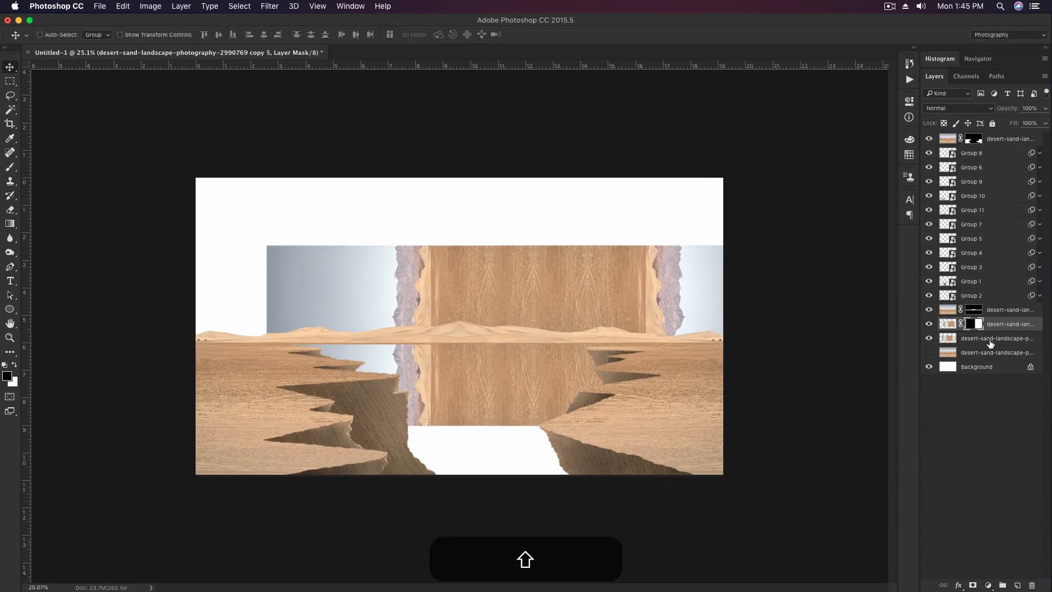
shift+click(989, 341)
key(super+e)
Step: Move the merged sand texture below the dune ridge and widen it to 174.39% to fill the canyon
drag(665, 304, 605, 399)
key(super+t)
scroll(648, 399, down, 1)
drag(702, 414, 874, 408)
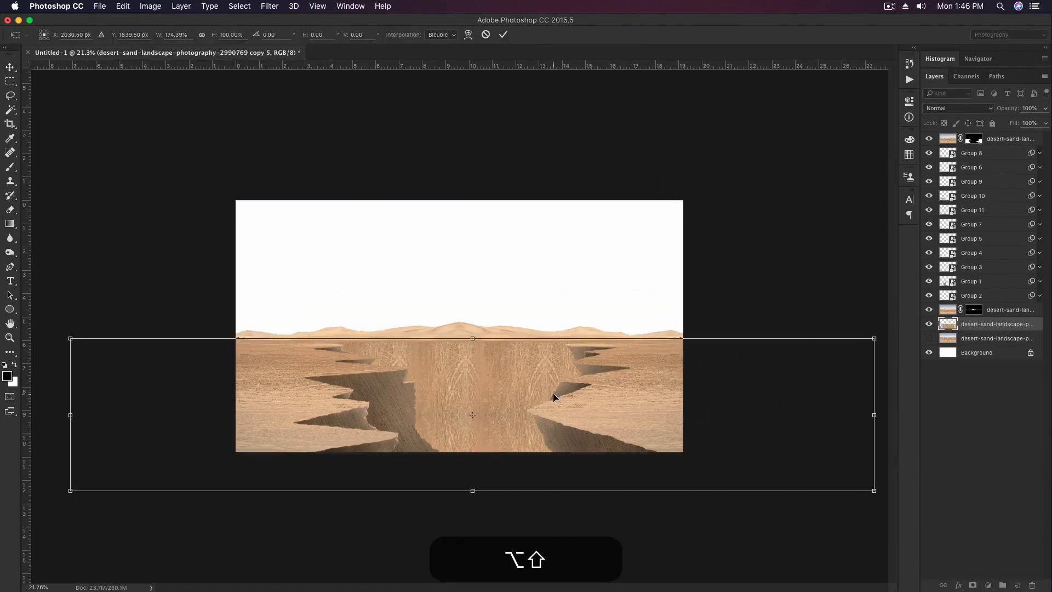
key(Return)
scroll(516, 351, up, 3)
drag(513, 378, 515, 378)
scroll(515, 378, down, 2)
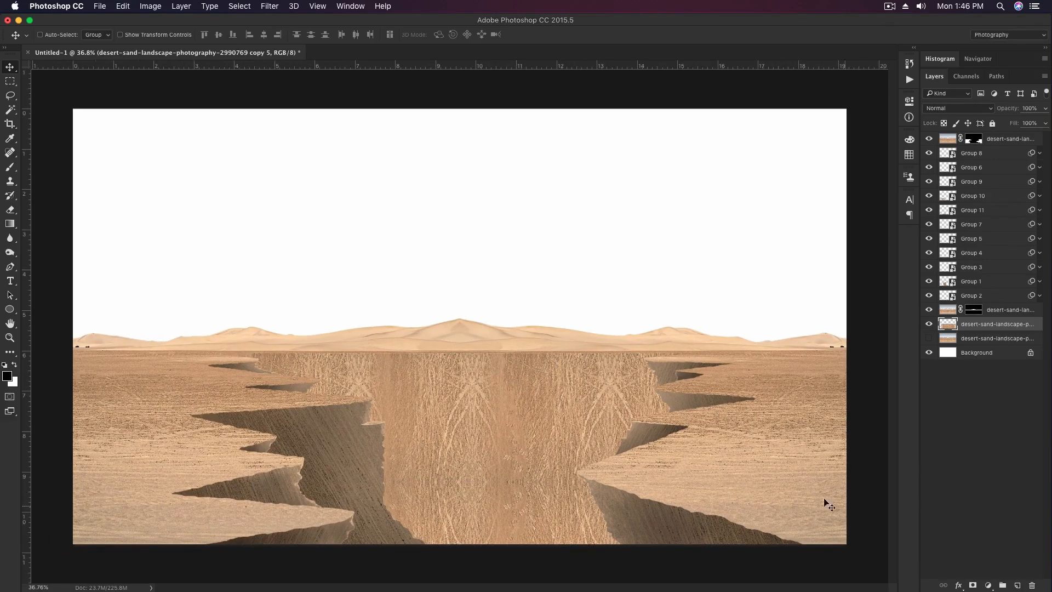
Step: Convert the canyon texture layer to a smart object and darken it with an Exposure of -1.38
right_click(1006, 328)
click(931, 264)
click(151, 6)
mouse_move(164, 35)
click(277, 66)
drag(767, 302, 756, 308)
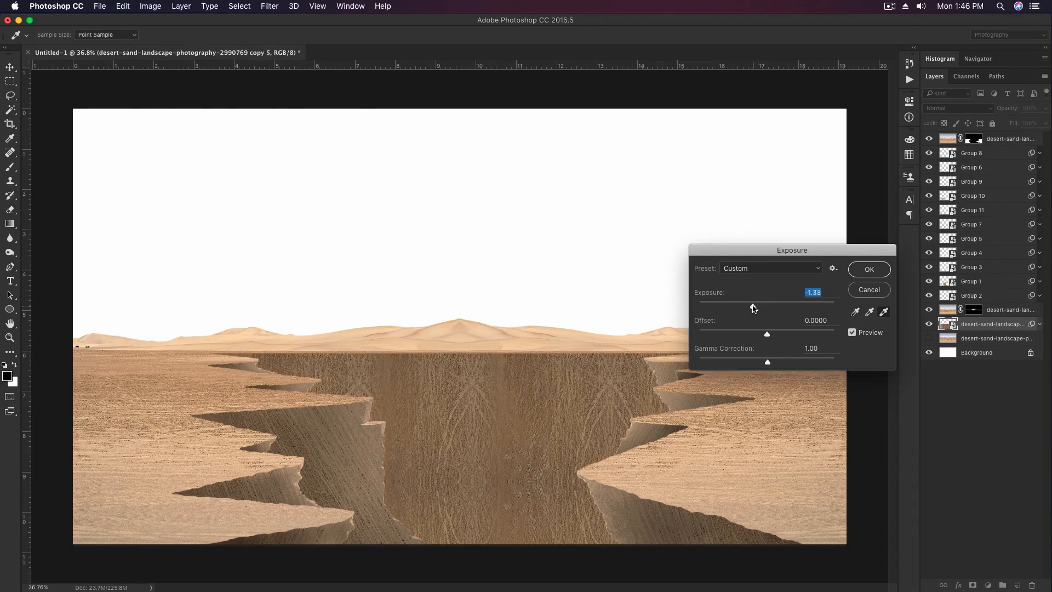
click(866, 270)
Step: Paint black in the Exposure filter mask over the canyon's centre with a large soft brush at 30% opacity
key(b)
key(3)
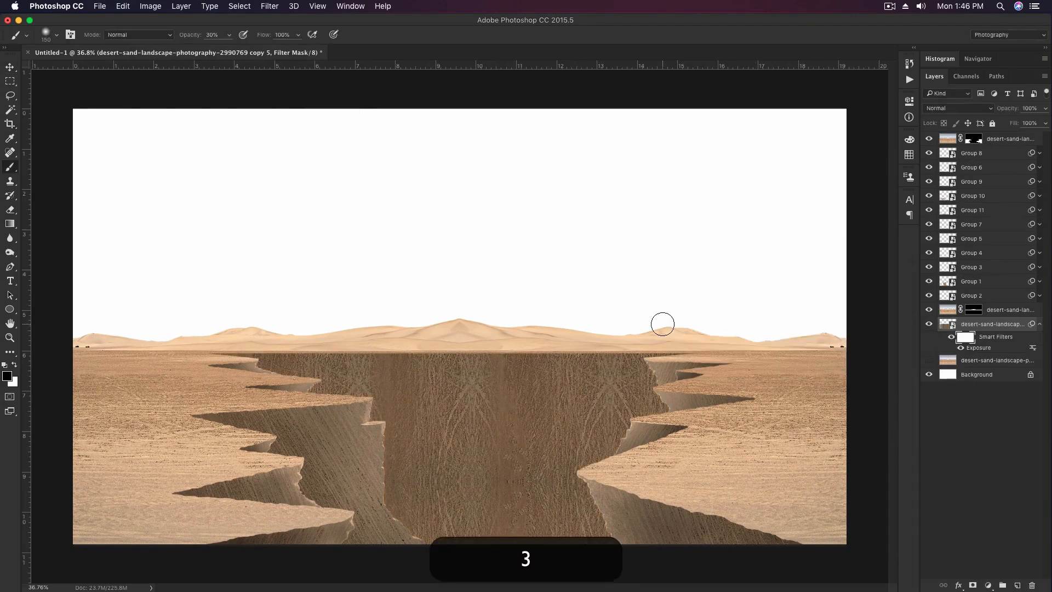
right_click(663, 322)
key(Escape)
key(bracketright)
key(bracketright)
key(bracketright)
key(bracketright)
key(bracketright)
key(bracketright)
key(bracketright)
key(bracketright)
key(bracketright)
key(bracketright)
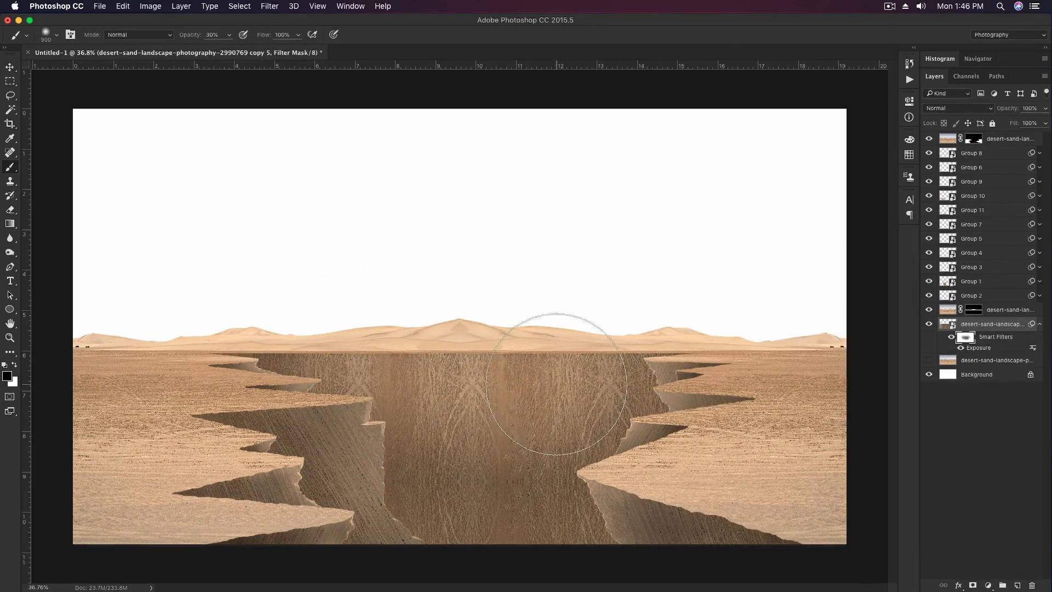
key(bracketleft)
key(bracketleft)
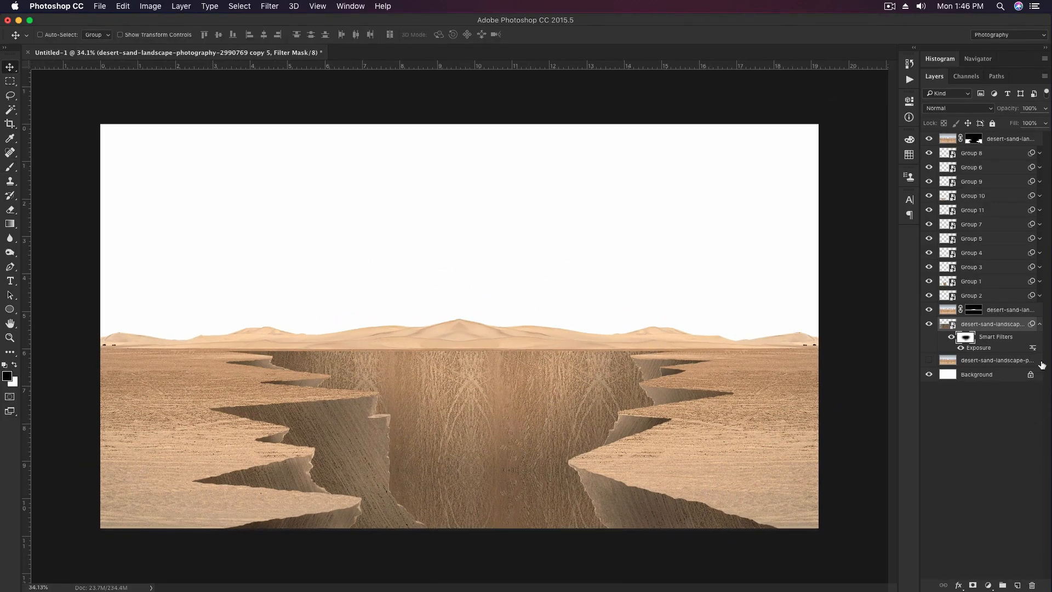
Step: Collapse the canyon texture's filter list, select all landscape and group layers above the Background, and nudge them upward together
click(1039, 324)
shift+click(998, 138)
key(shift+Up)
key(shift+Up)
key(shift+Up)
key(shift+Up)
key(shift+Up)
key(shift+Up)
key(shift+Up)
key(shift+Up)
key(shift+Up)
key(shift+Up)
key(shift+Up)
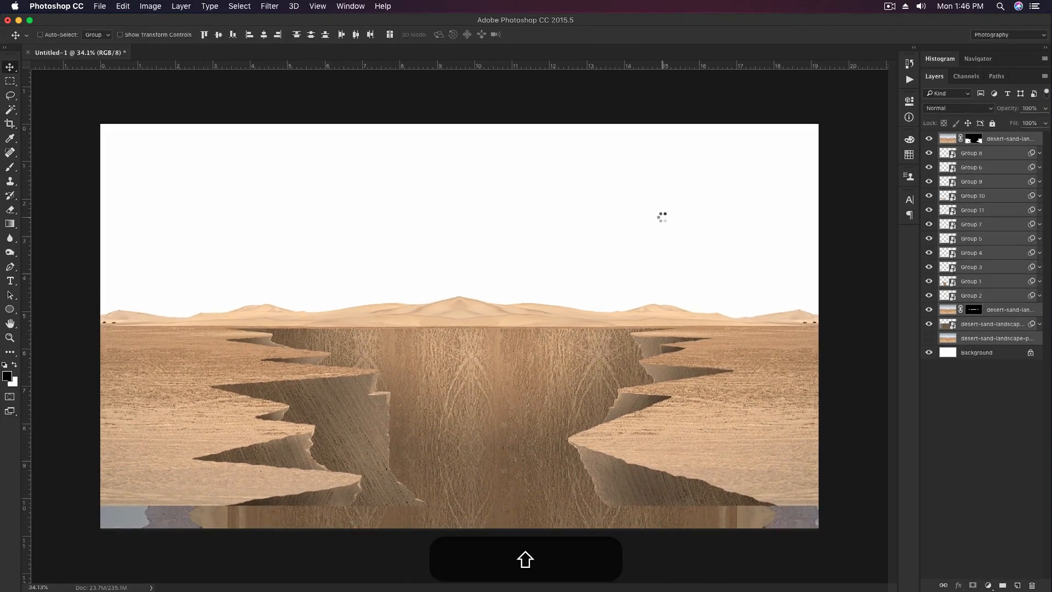
key(shift+Up)
key(shift+Up)
key(shift+Up)
key(shift+Up)
key(shift+Up)
key(shift+Up)
key(shift+Up)
key(shift+Up)
key(shift+Up)
key(shift+Down)
key(shift+Down)
key(shift+Down)
key(shift+Down)
key(shift+Down)
key(shift+Down)
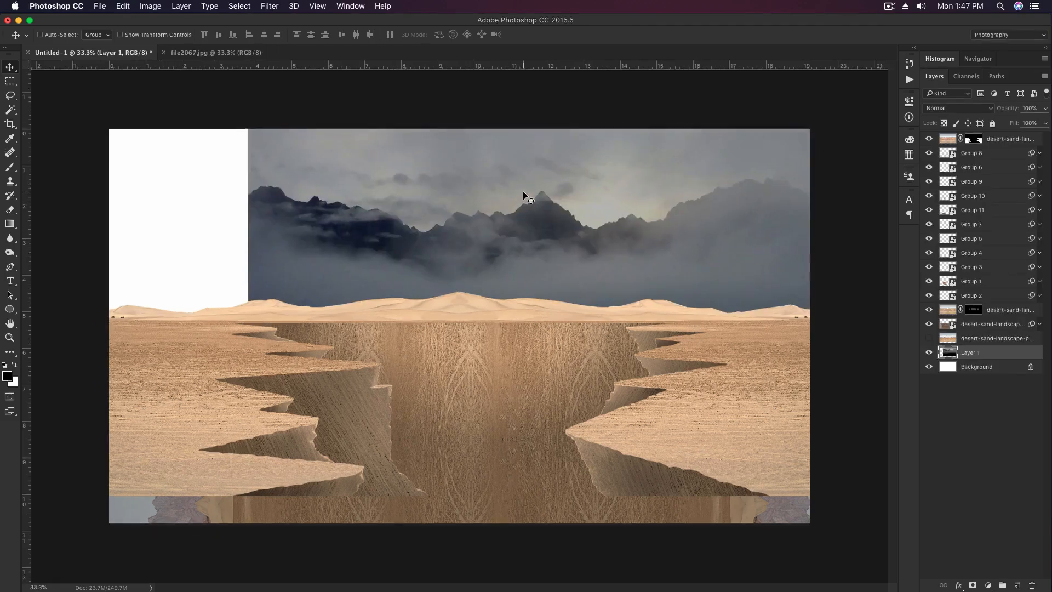
Step: Stretch the misty mountain image in Layer 1 to 117.65% width so it spans the canvas behind the dunes
key(super+minus)
drag(651, 284, 733, 295)
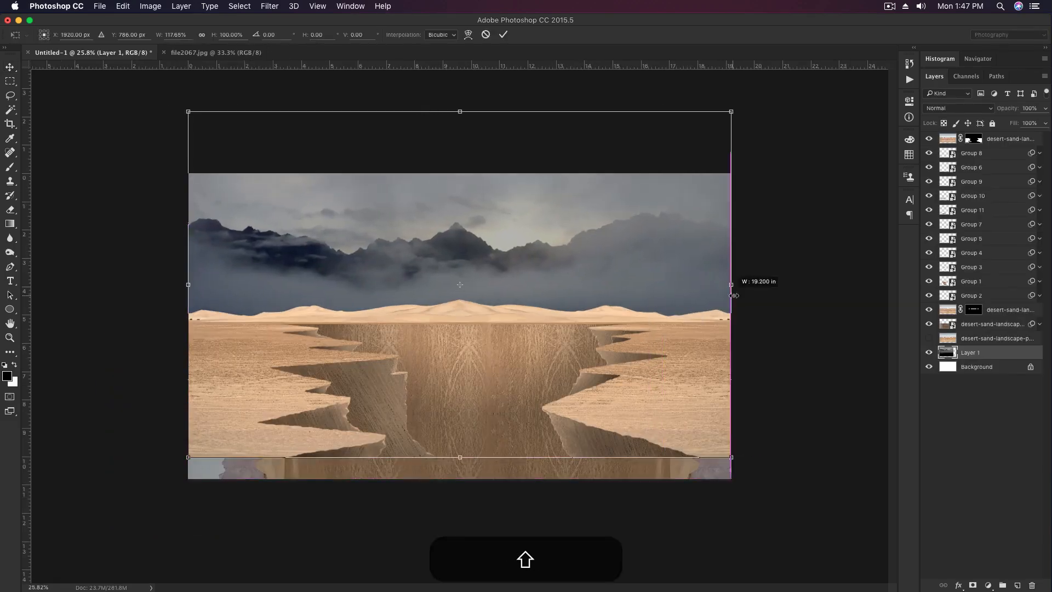
key(Return)
Step: Add a Solid Color fill layer above the mountain image using the sand tone #cba07b
scroll(669, 263, up, 3)
click(988, 585)
click(973, 376)
click(656, 427)
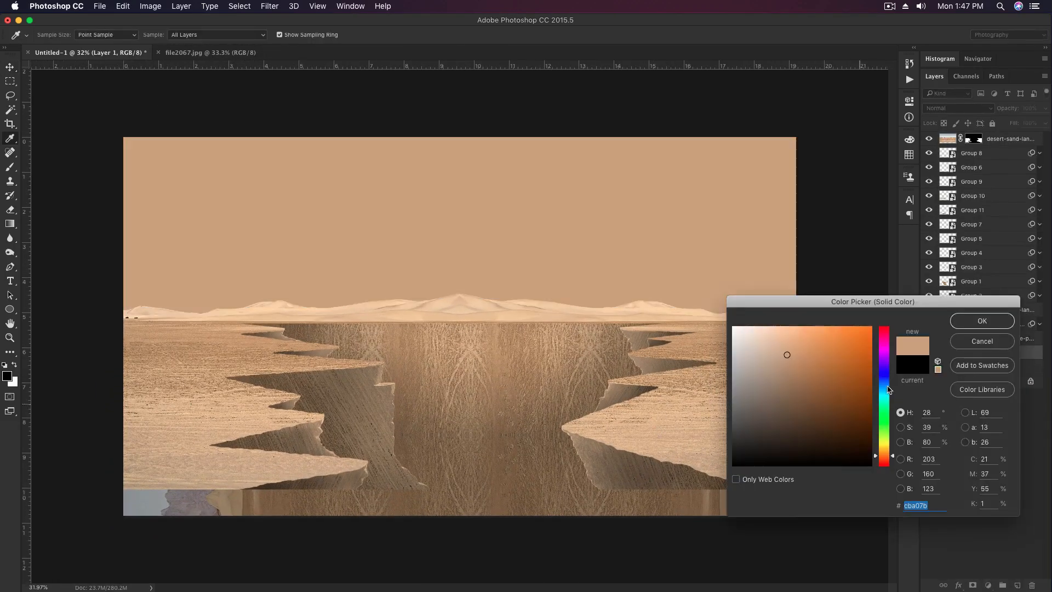
click(982, 320)
Step: Set the colour fill layer's blend mode to Color and change its colour to #fad7b9
click(958, 108)
click(943, 329)
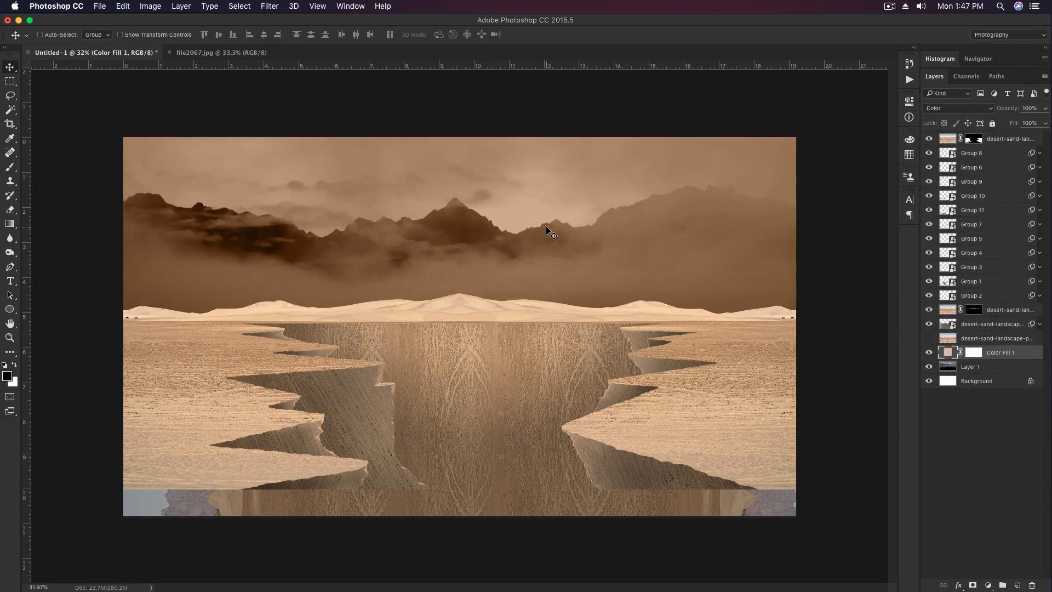
double_click(948, 354)
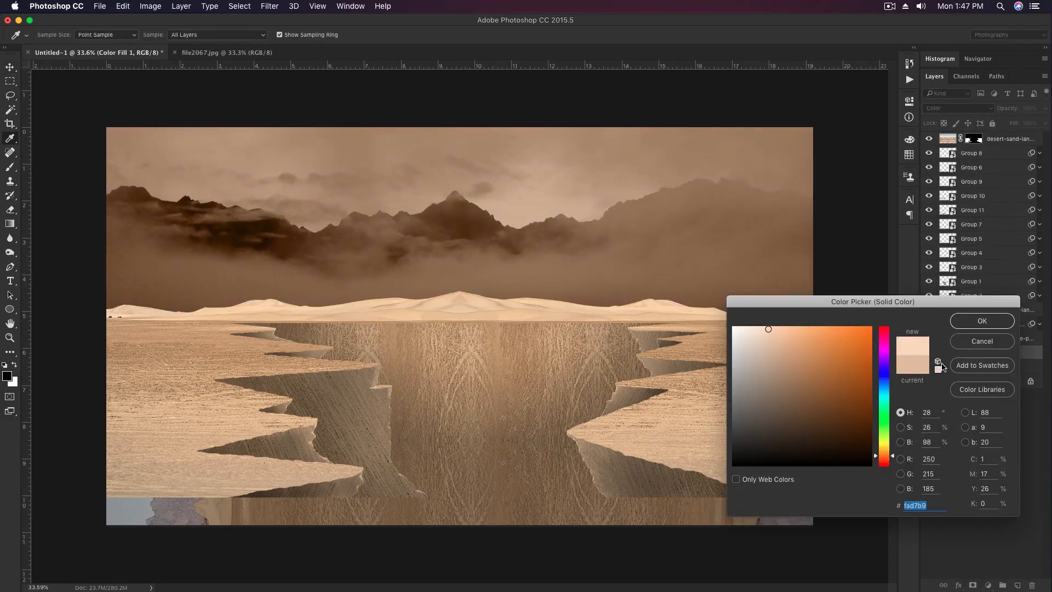
click(981, 321)
Step: Convert Layer 1 to a smart object and lighten the mountains with an Exposure filter, using gamma correction 3.19
right_click(1019, 367)
click(928, 264)
click(150, 6)
mouse_move(164, 35)
click(274, 67)
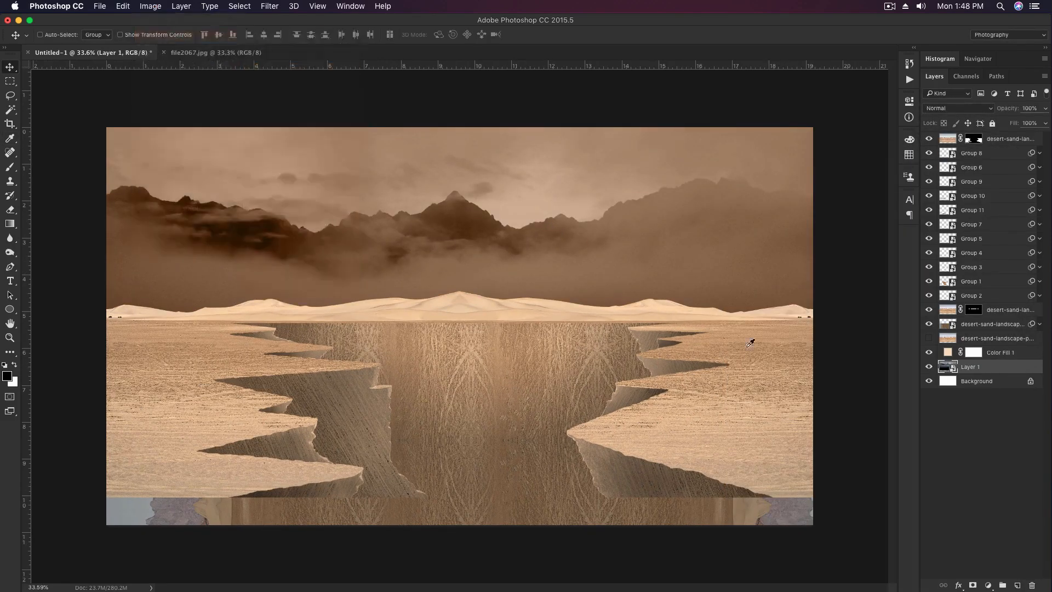
drag(766, 306, 777, 307)
drag(767, 361, 714, 359)
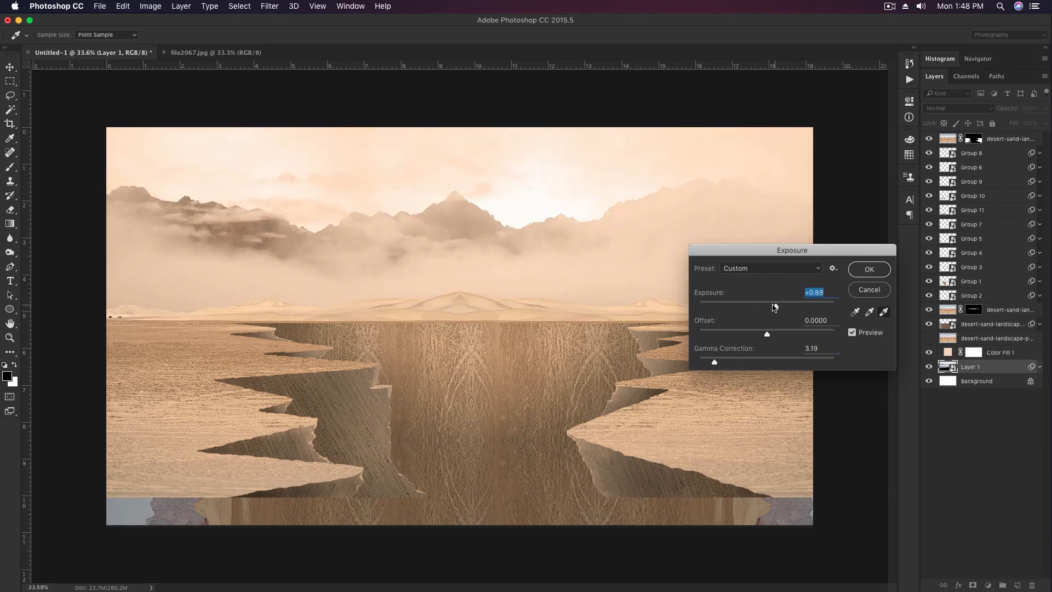
drag(774, 306, 766, 309)
click(876, 272)
scroll(713, 285, up, 2)
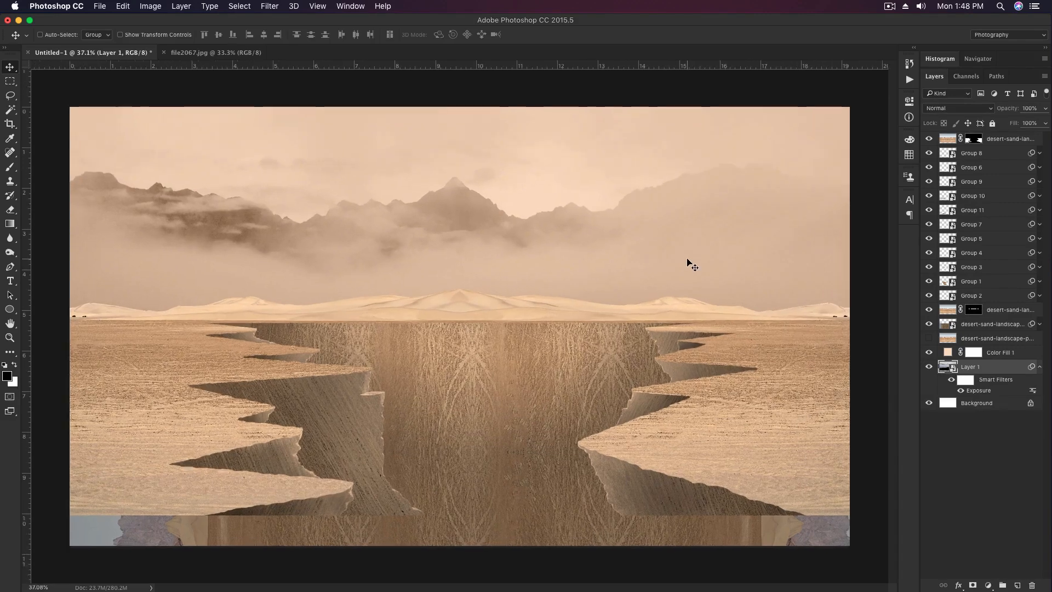
Step: Create a new layer above all others and choose the 1100 px cloud brush for painting
click(1028, 140)
click(1017, 585)
key(b)
right_click(600, 246)
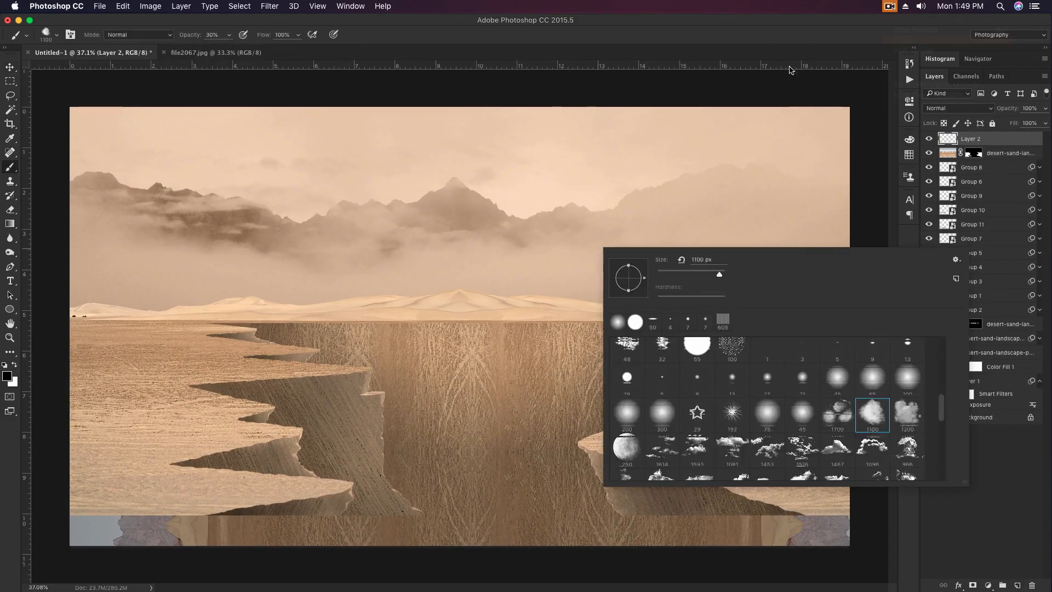
double_click(872, 414)
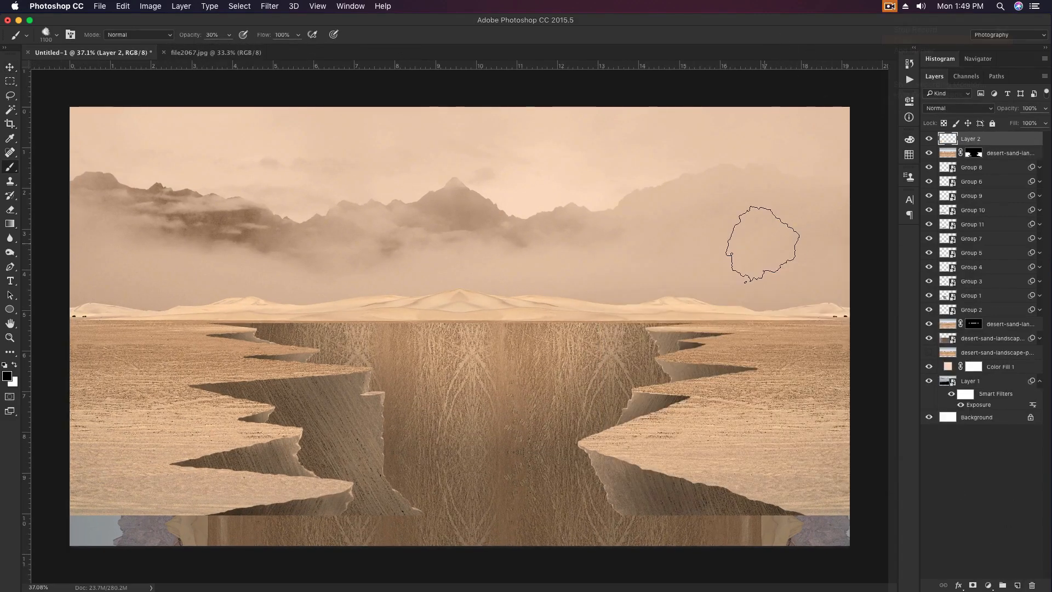
Step: Sample the haze colour and paint over the dunes along the horizon with a 250 px cloud brush at 50% opacity
alt+click(760, 249)
key(bracketleft)
key(bracketleft)
key(bracketleft)
key(bracketleft)
key(5)
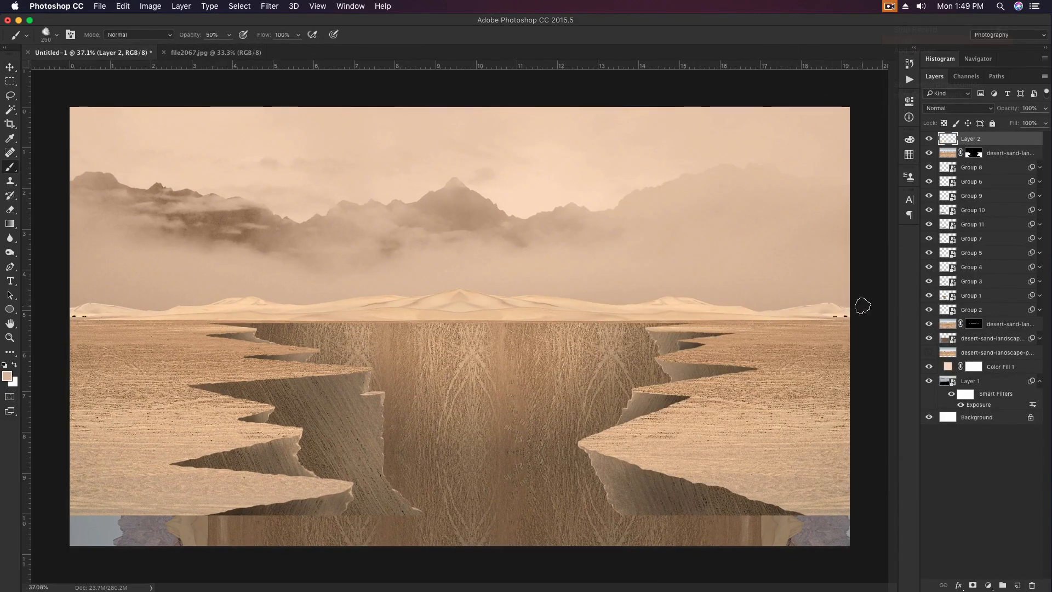
alt+click(568, 284)
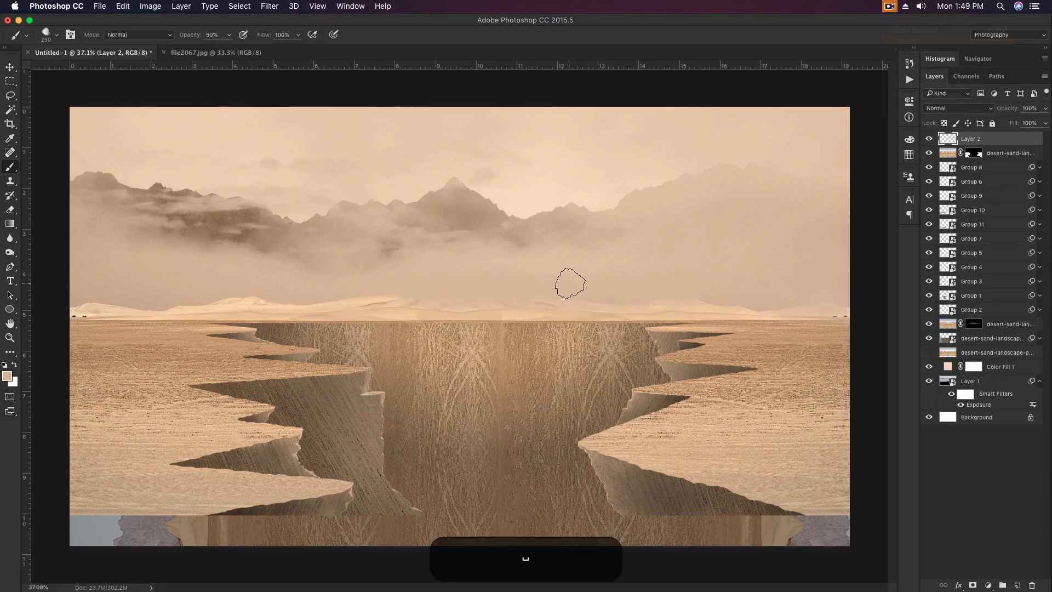
drag(400, 301, 320, 301)
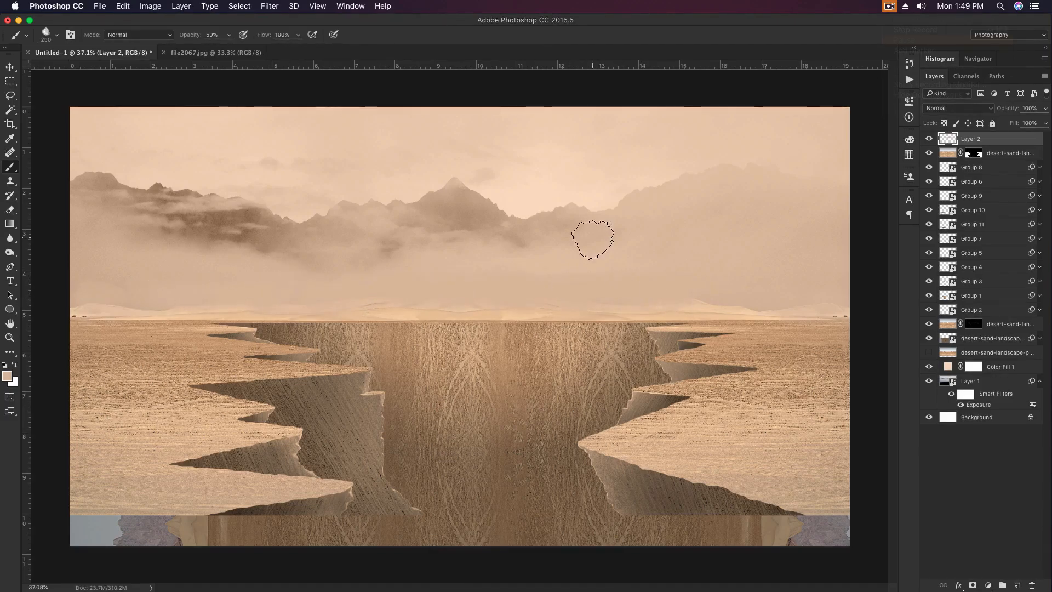
Step: Set the brush opacity to 20% and paint light haze over the far end of the canyon with a larger brush
key(2)
key(bracketright)
key(bracketright)
key(bracketright)
key(bracketright)
key(bracketright)
key(bracketright)
key(bracketright)
key(bracketright)
key(bracketright)
key(bracketright)
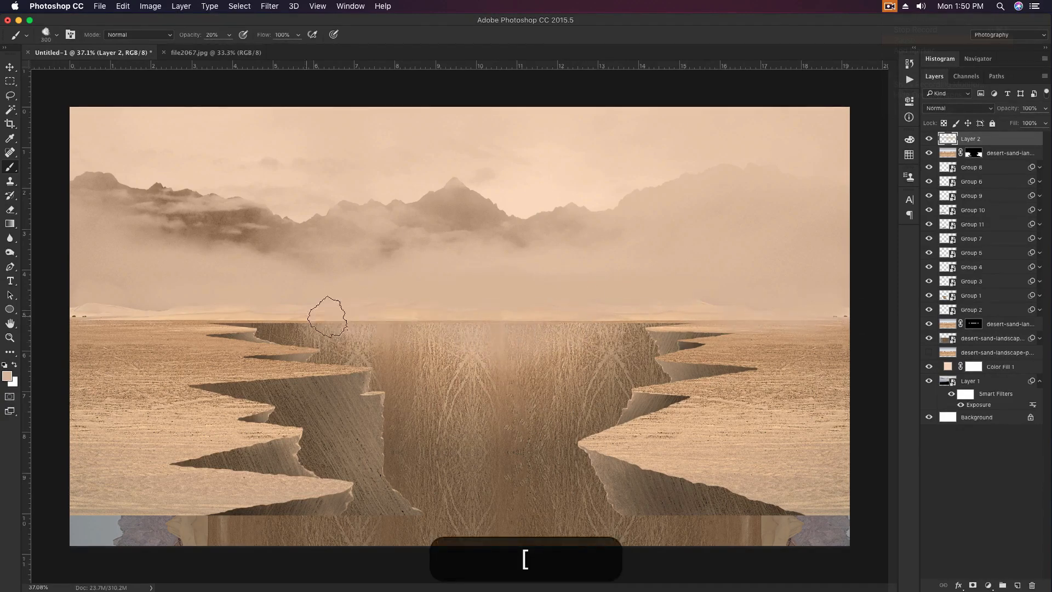
Step: Soften the horizon line with faint haze on both sides of the canyon, varying the cloud brush size
key(bracketright)
key(bracketright)
key(bracketright)
key(bracketright)
key(bracketleft)
key(bracketleft)
key(bracketleft)
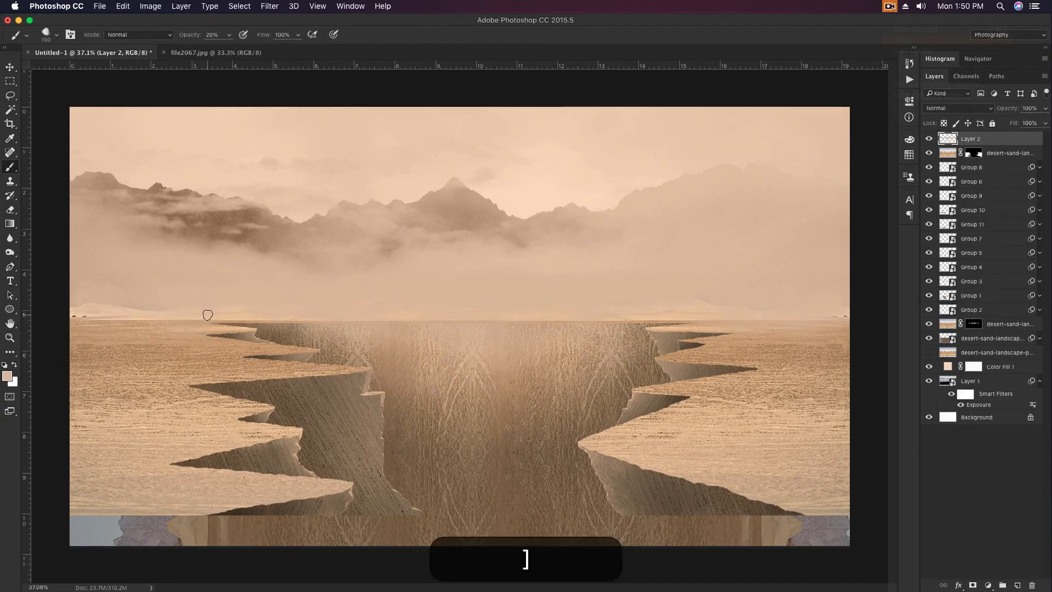
key(bracketright)
key(bracketright)
key(bracketright)
key(bracketright)
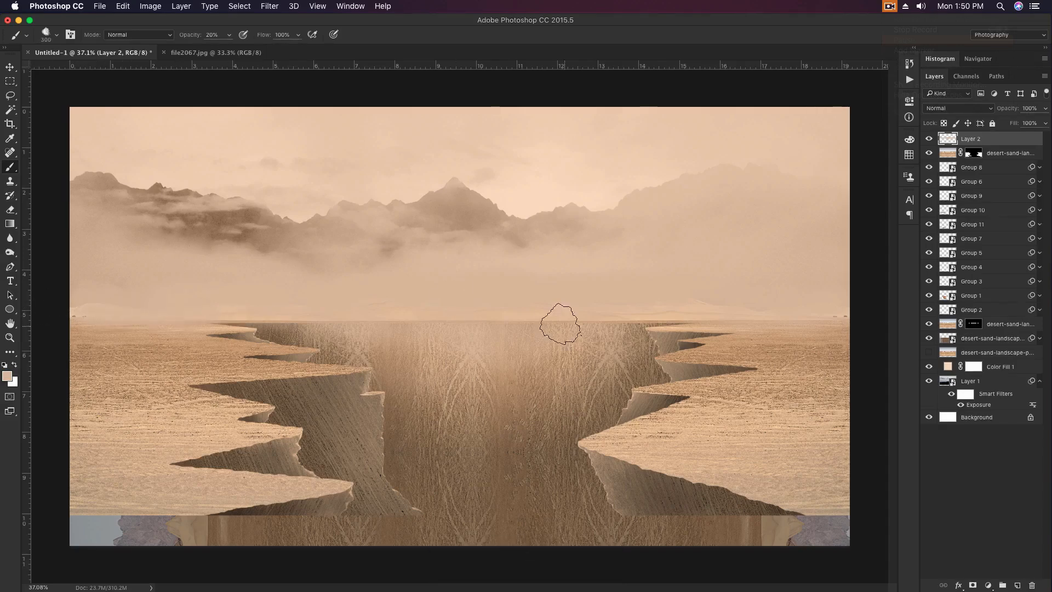
Step: Fill a full-width rectangle along the canvas's bottom edge with black on a new layer, covering the uneven image edge
key(v)
scroll(463, 222, down, 1)
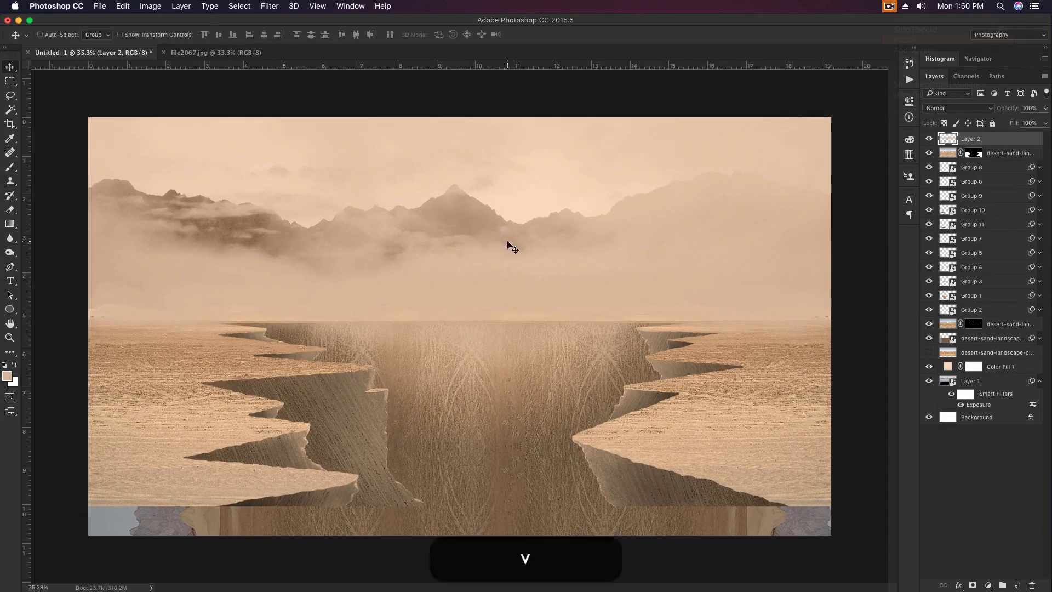
key(m)
drag(89, 503, 838, 559)
key(shift+super+n)
key(alt+BackSpace)
key(super+d)
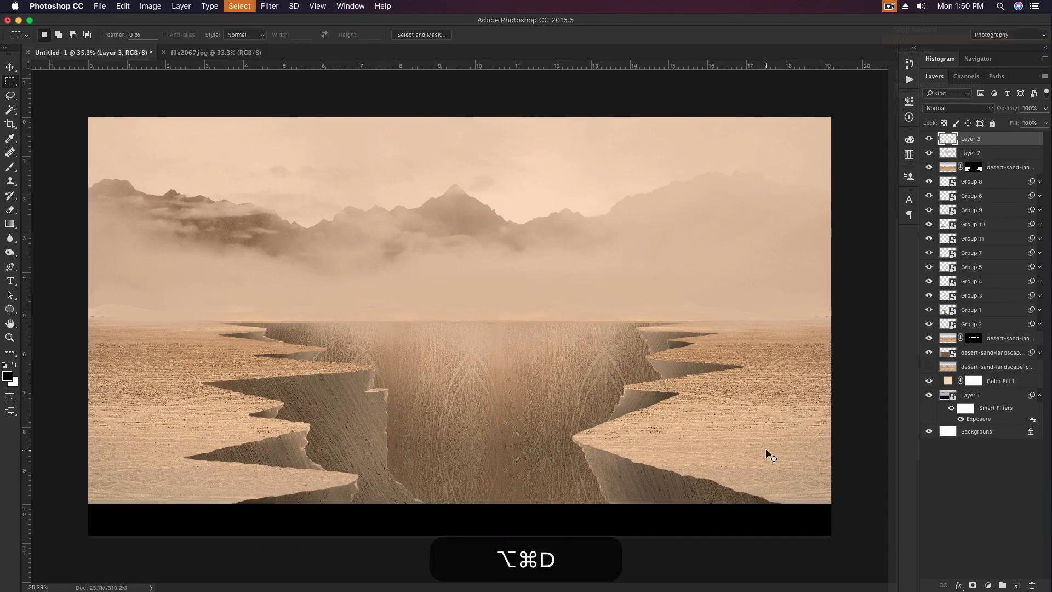
Step: Duplicate the black bar to the canvas's top edge and merge both bars into one layer
key(v)
drag(677, 524, 663, 138)
key(super+e)
scroll(677, 231, up, 1)
scroll(677, 231, up, 1)
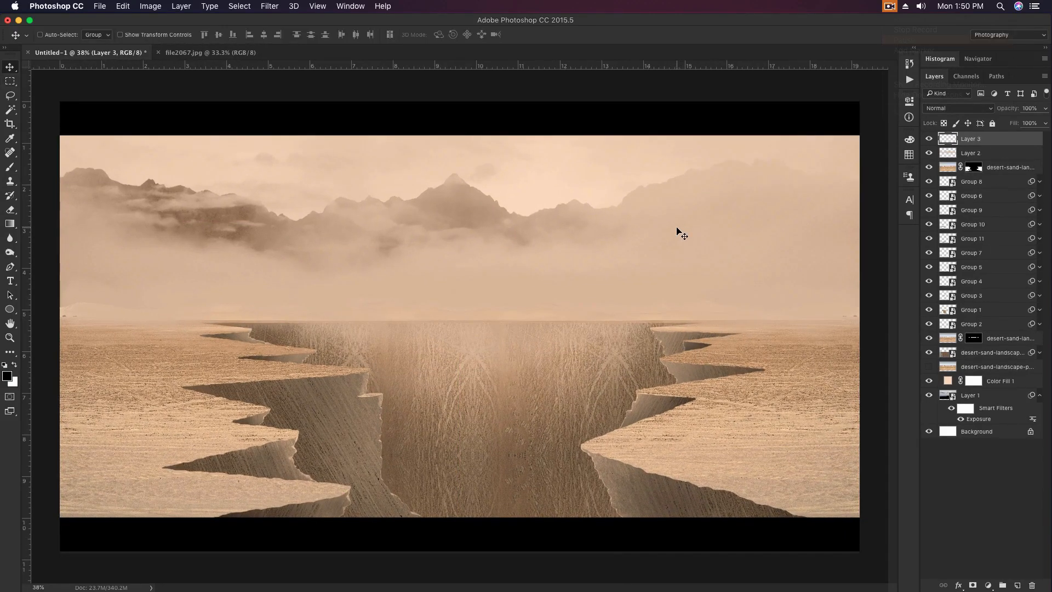
Step: Create a new layer directly above the canyon interior layer
click(949, 353)
click(269, 6)
click(519, 209)
key(shift+super+n)
key(shift+super+Return)
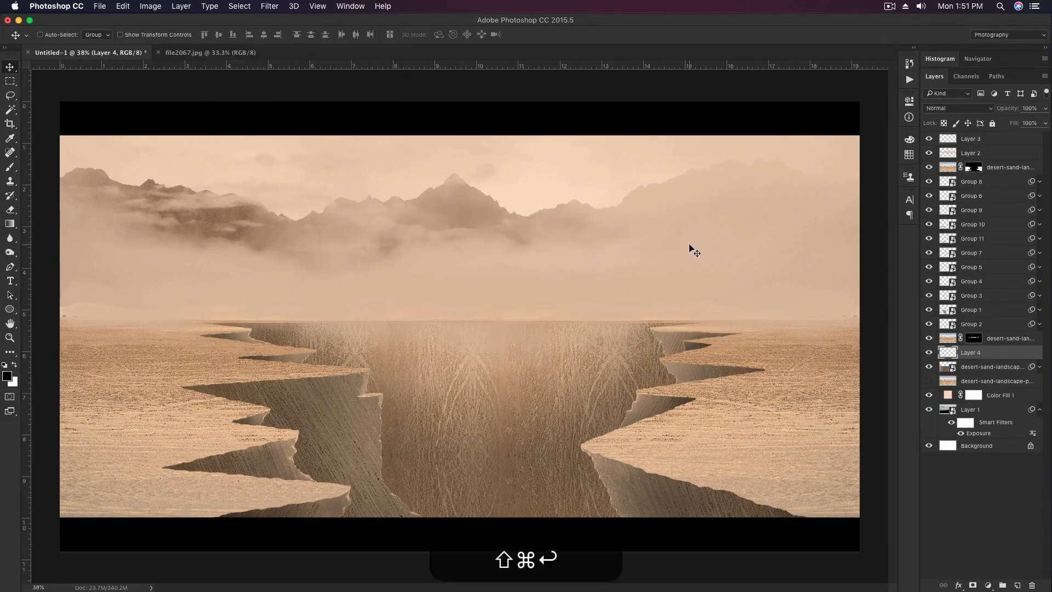
key(])
drag(614, 416, 558, 470)
key(alt+super+z)
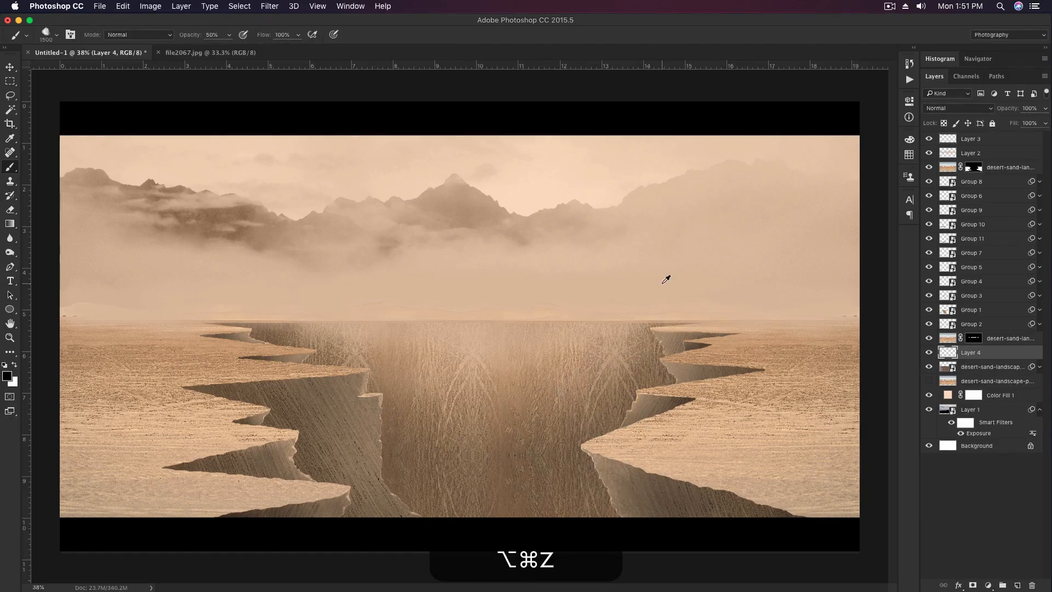
Step: Sample the haze colour and paint mist across the canyon's depth on Layer 4 at 50% opacity
alt+click(664, 283)
mouse_move(630, 472)
mouse_down()
mouse_move(541, 500)
mouse_move(289, 406)
mouse_up()
key(bracketleft)
key(bracketleft)
key(bracketleft)
key(bracketleft)
key(bracketleft)
key(bracketleft)
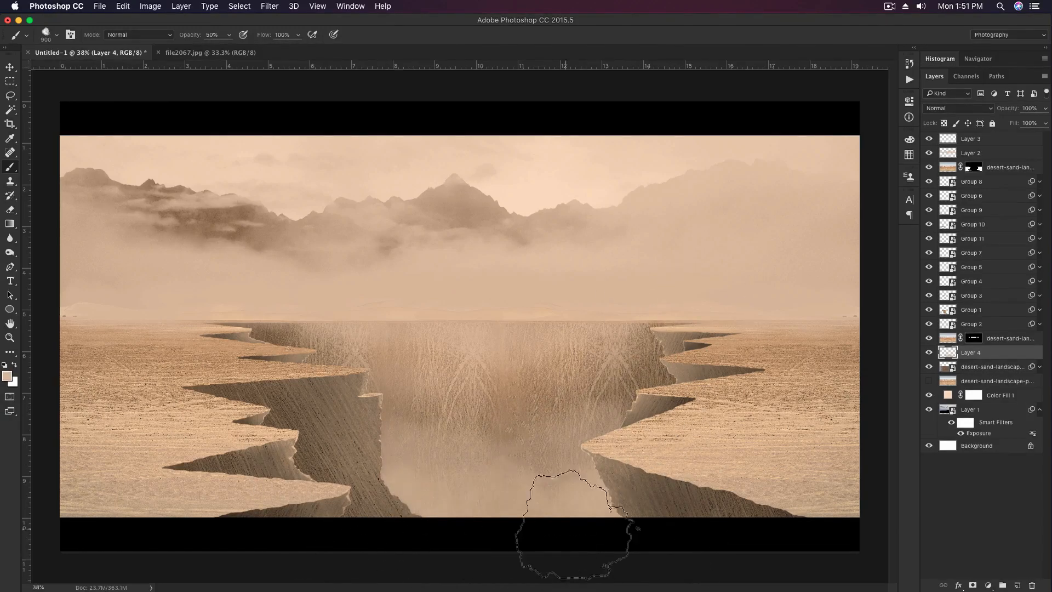
Step: Create a new layer above Group 1 and paint mist over the lower part of the left canyon wall
key(v)
right_click(326, 430)
click(345, 433)
click(1017, 586)
key(b)
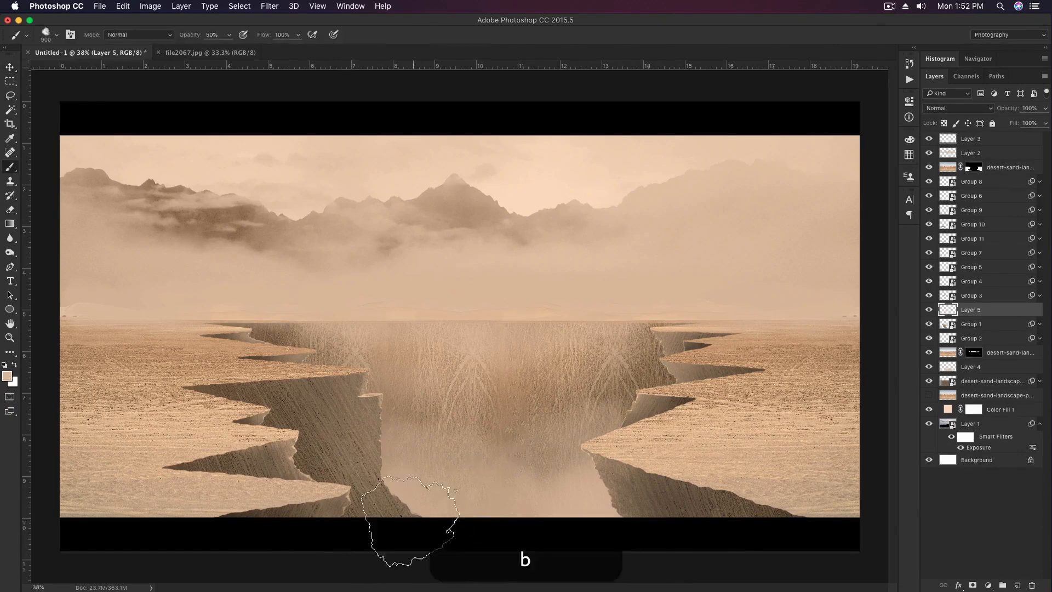
mouse_move(299, 438)
mouse_down()
mouse_move(346, 495)
mouse_move(412, 503)
mouse_up()
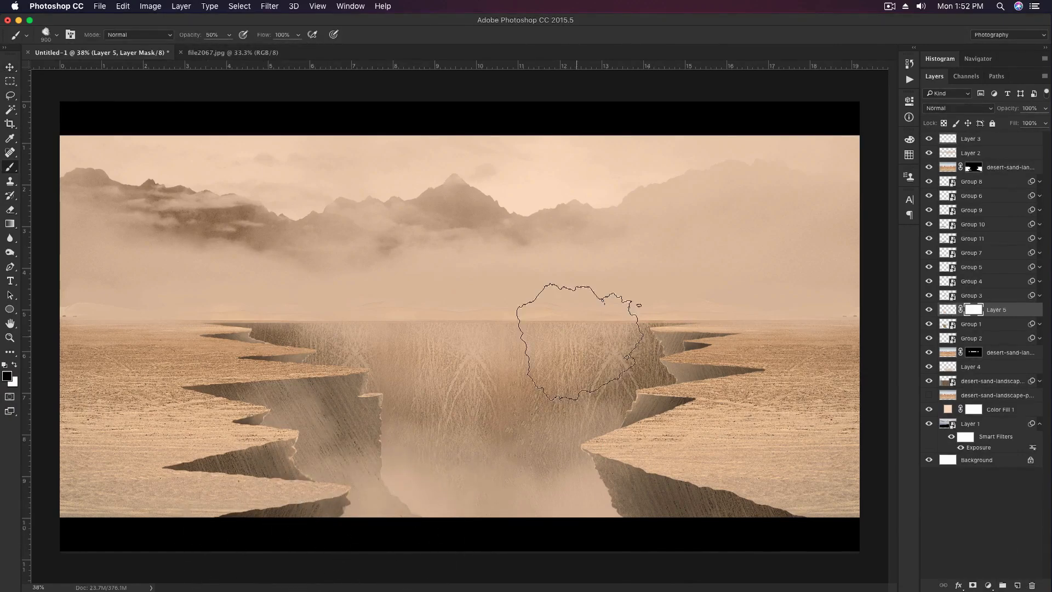
Step: Mask Layer 5 and paint away excess mist near the top of the left canyon wall with a smaller brush
key(bracketleft)
key(bracketleft)
key(bracketleft)
key(bracketleft)
key(bracketleft)
mouse_move(335, 356)
mouse_down()
mouse_move(288, 384)
mouse_move(353, 386)
mouse_up()
Step: Create a new layer above Group 10 and paint mist at the front left cliff with a 200 px brush
key(v)
super+click(307, 466)
click(1017, 585)
key(b)
key(bracketleft)
key(bracketleft)
key(bracketleft)
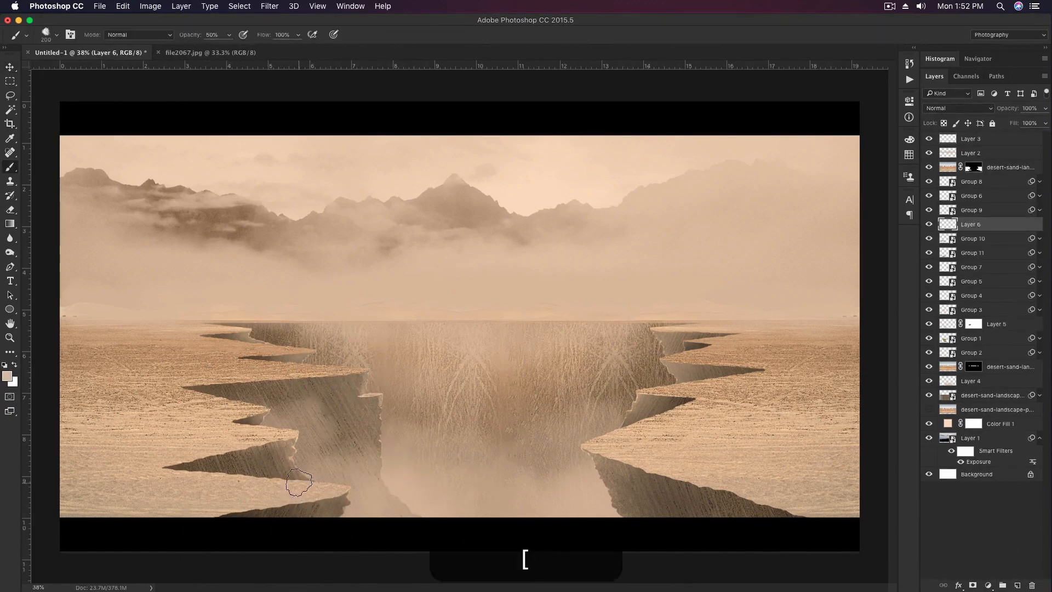
drag(299, 483, 324, 485)
Step: Create another mist layer above Layer 6 and clean up Layer 6 with the Eraser
key(v)
click(1017, 585)
key(b)
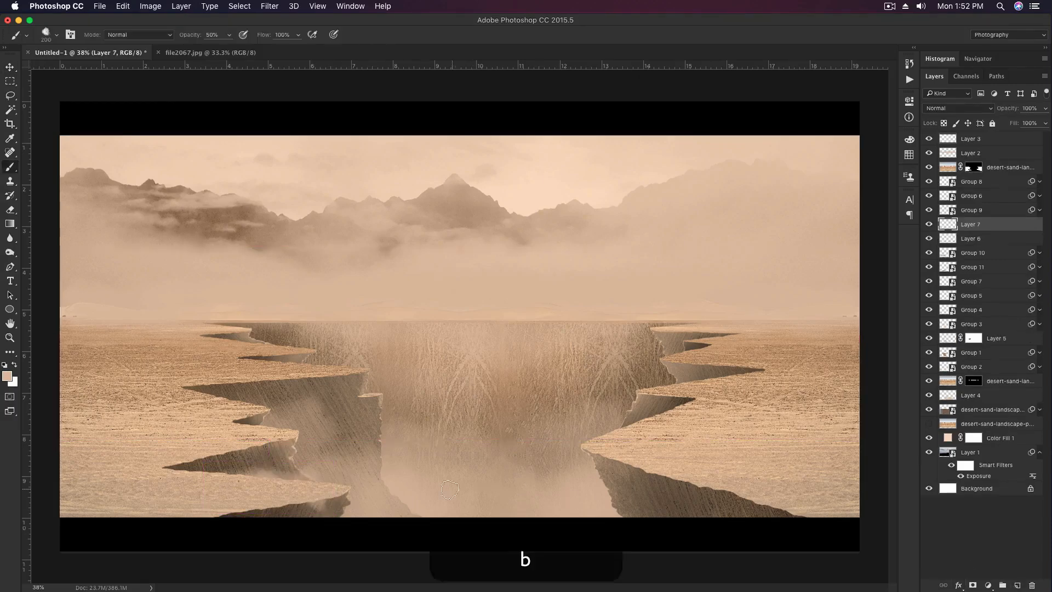
click(971, 238)
key(d)
key(e)
Step: Create a new layer above Group 2 and paint faint mist on the right cliff with a 500 px brush at 20% opacity
key(v)
right_click(677, 483)
click(699, 495)
click(1017, 586)
key(b)
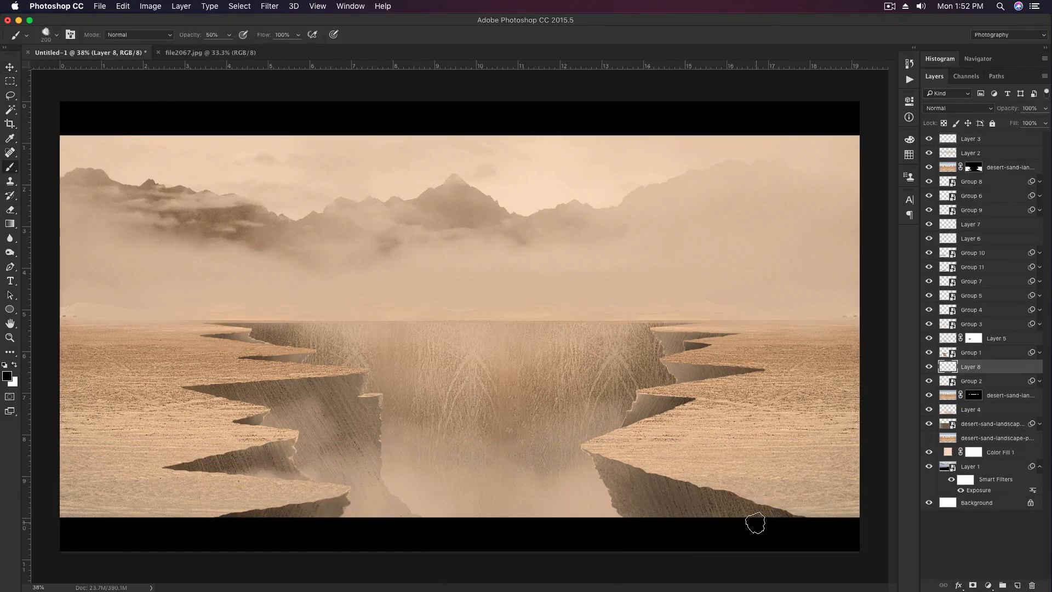
key(bracketright)
key(super+z)
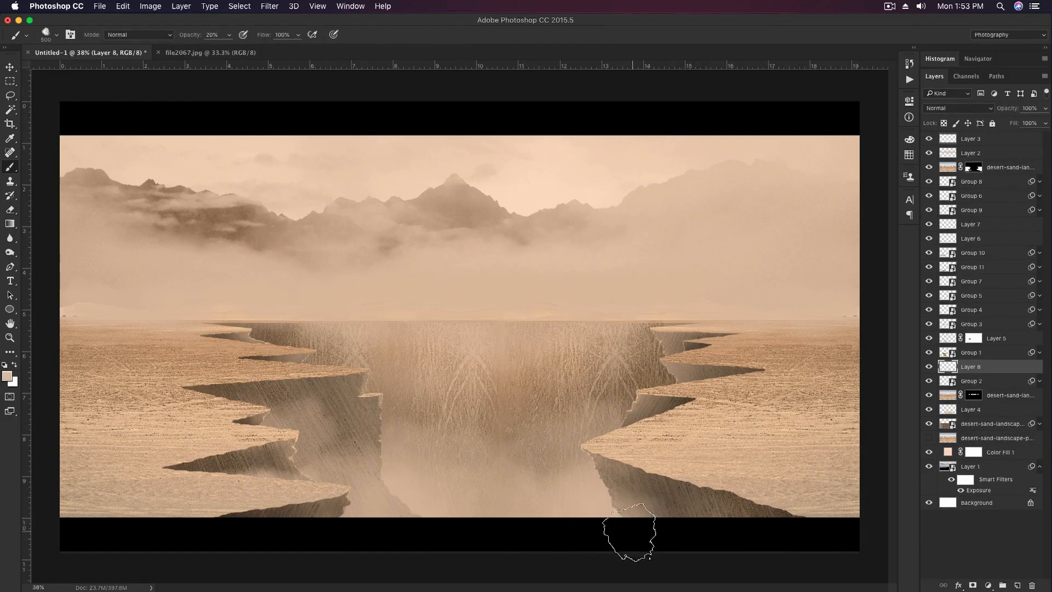
key(v)
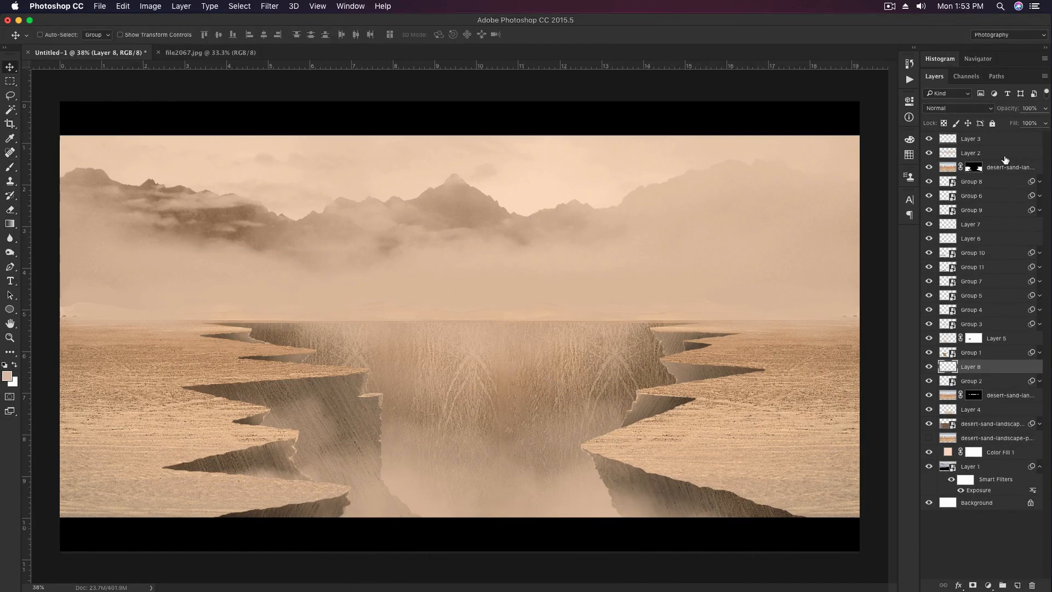
click(971, 152)
click(988, 585)
click(986, 412)
key(Delete)
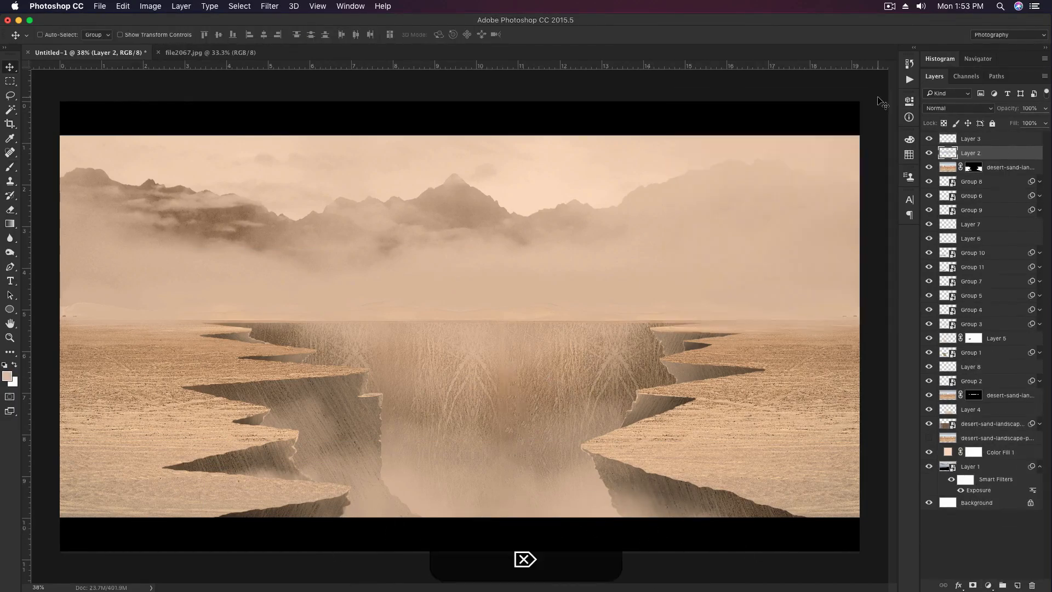
Step: Add a Curves adjustment above Layer 2 and lower the white output of the individual colour channels
click(989, 586)
click(986, 431)
click(835, 145)
click(834, 153)
drag(859, 157, 864, 191)
click(804, 147)
click(803, 154)
click(787, 145)
click(787, 156)
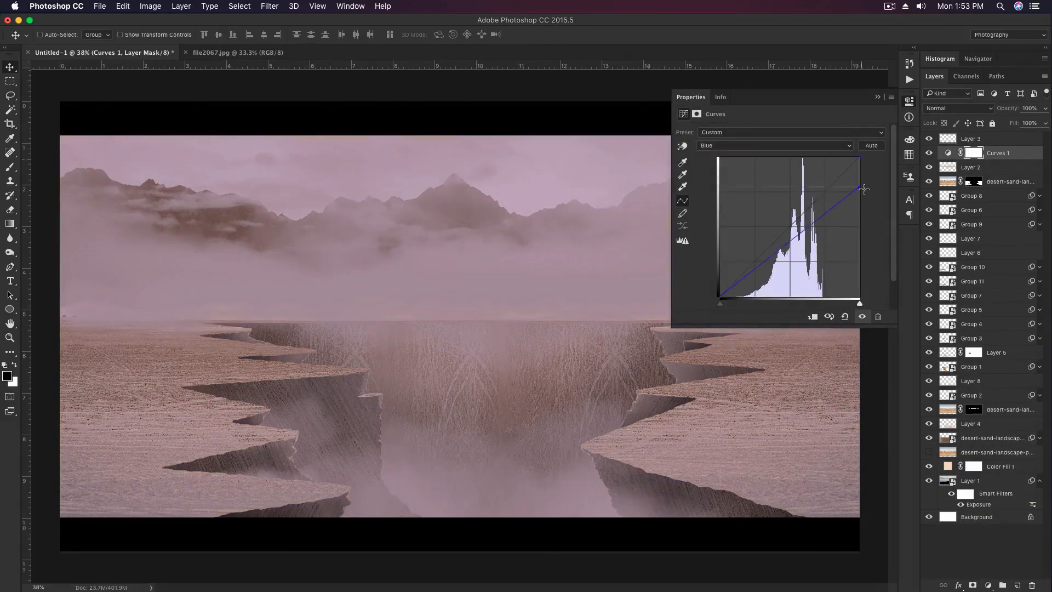
Step: Darken the whole scene by lowering the RGB curve's white end and midtones
click(780, 120)
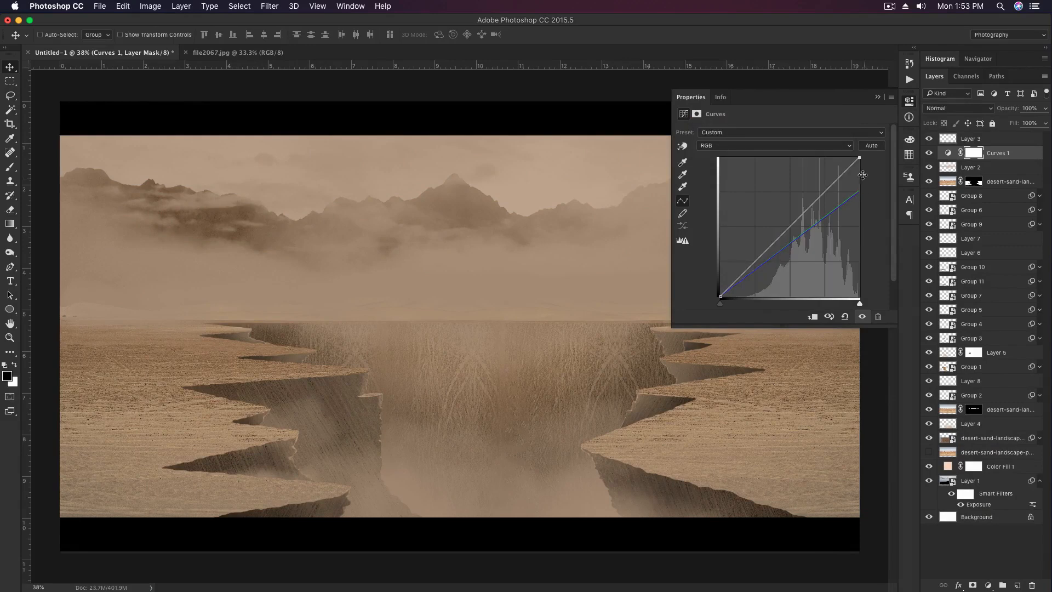
drag(859, 158, 859, 190)
drag(799, 238, 798, 245)
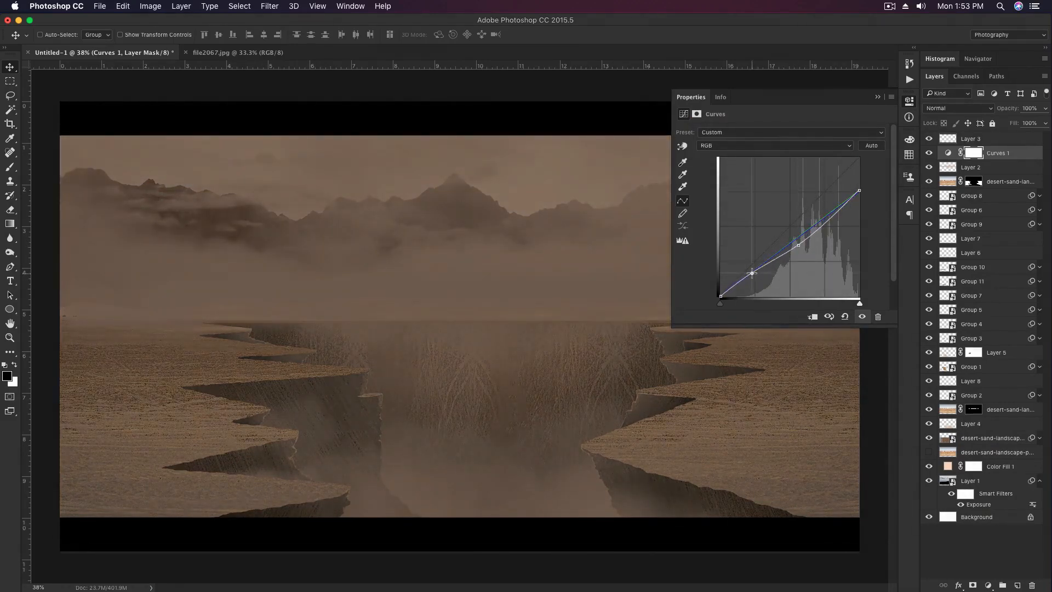
Step: Paint black on the Curves mask with a large soft cloud brush to brighten the central sky and haze
key(b)
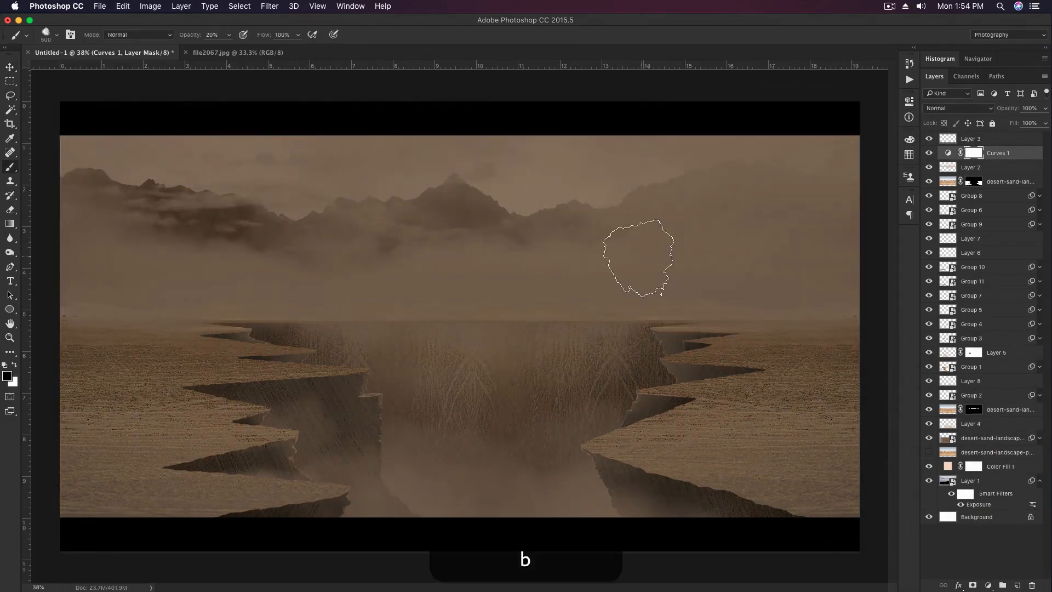
key(bracketright)
key(bracketright)
key(bracketright)
key(bracketright)
key(bracketright)
key(bracketright)
mouse_move(327, 217)
mouse_down()
mouse_move(587, 176)
mouse_move(422, 199)
mouse_move(587, 196)
mouse_move(247, 247)
mouse_move(122, 369)
mouse_move(759, 269)
mouse_move(782, 400)
mouse_move(293, 387)
mouse_move(117, 446)
mouse_move(88, 215)
mouse_move(650, 206)
mouse_move(383, 258)
mouse_move(395, 277)
mouse_move(416, 279)
mouse_move(104, 277)
mouse_move(834, 292)
mouse_move(832, 337)
mouse_up()
key(3)
Step: Move the hidden desert copy below Layer 1 and group all layers from Layer 1 through Curves 1
key(v)
key(super+[)
key(super+[)
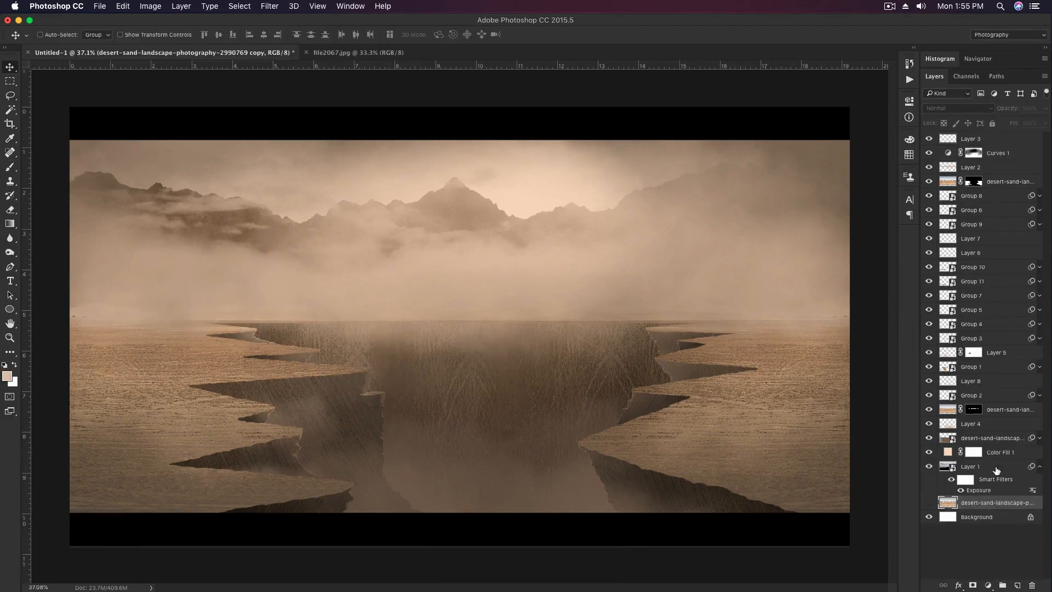
click(995, 468)
click(1039, 467)
shift+click(1023, 154)
key(super+g)
Step: Place the horse rider image file2886 flipped horizontally, scale it down and position it on the left cliff near the horizon
click(534, 461)
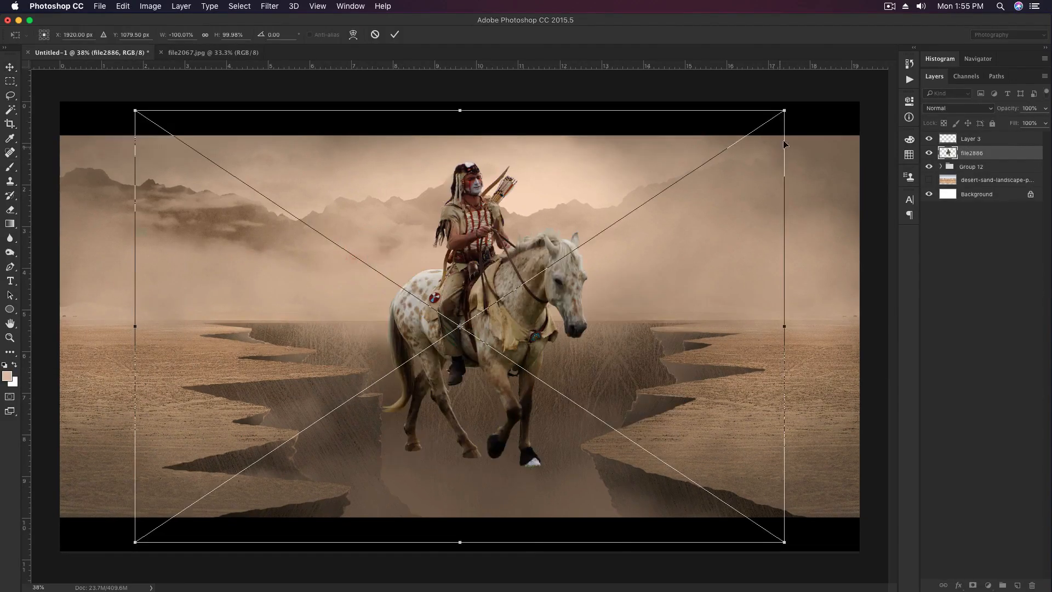
drag(785, 110, 510, 282)
key(Return)
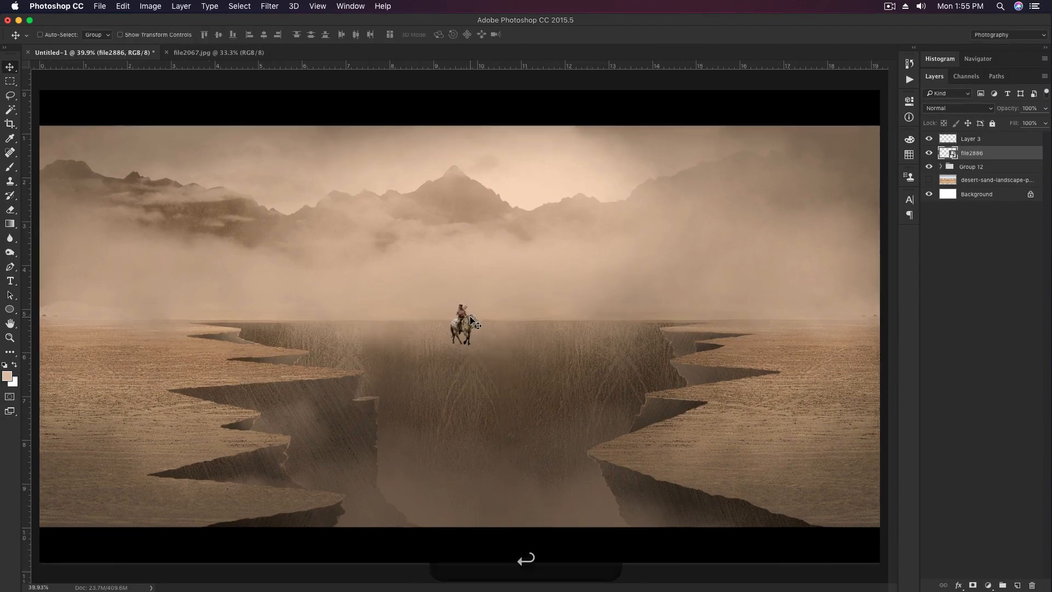
scroll(634, 317, up, 2)
mouse_move(634, 317)
mouse_down()
mouse_move(412, 316)
mouse_move(410, 290)
mouse_move(473, 292)
mouse_up()
Step: Create a new layer above the rider and set up a flattened round brush at 71 px with 78% hardness
scroll(419, 287, up, 3)
scroll(425, 262, up, 2)
scroll(425, 261, left, 2)
key(alt+shift+super+n)
key(alt+shift+super+n)
key(b)
right_click(555, 315)
drag(897, 477, 616, 417)
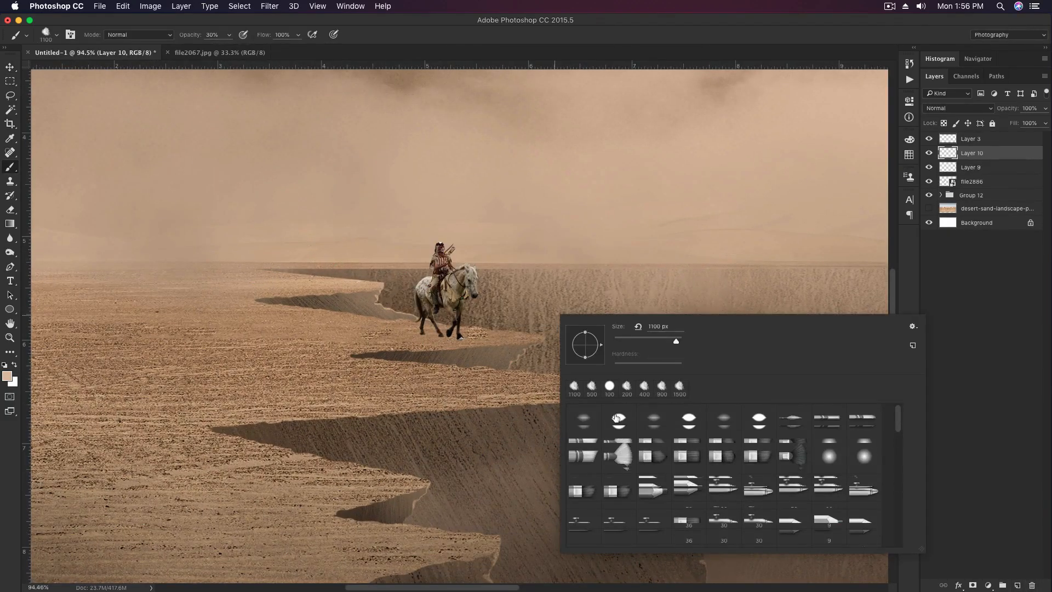
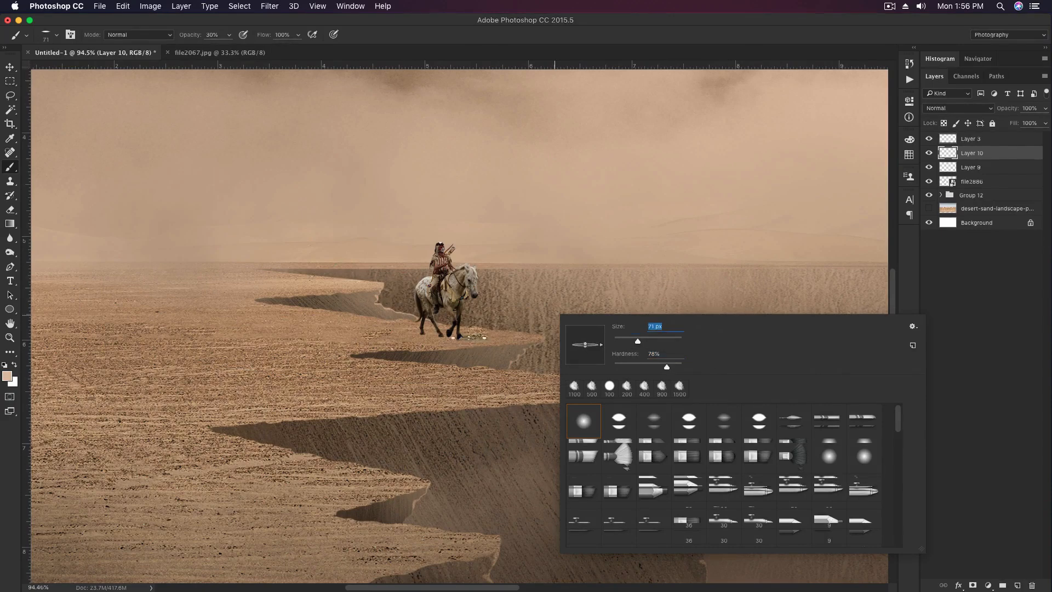
key(Return)
Step: Set a dark brown foreground colour and paint small contact shadows under the horse's hooves with a reduced brush at 30% opacity
click(6, 378)
click(784, 430)
key(Return)
scroll(469, 332, up, 2)
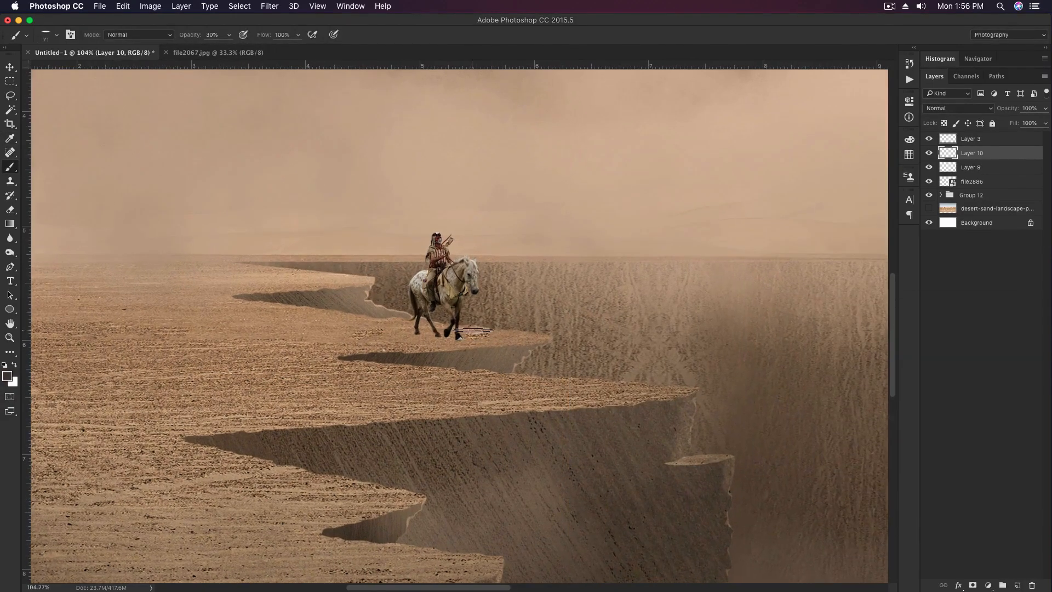
scroll(454, 334, up, 3)
key(bracketleft)
key(bracketleft)
key(bracketleft)
key(bracketleft)
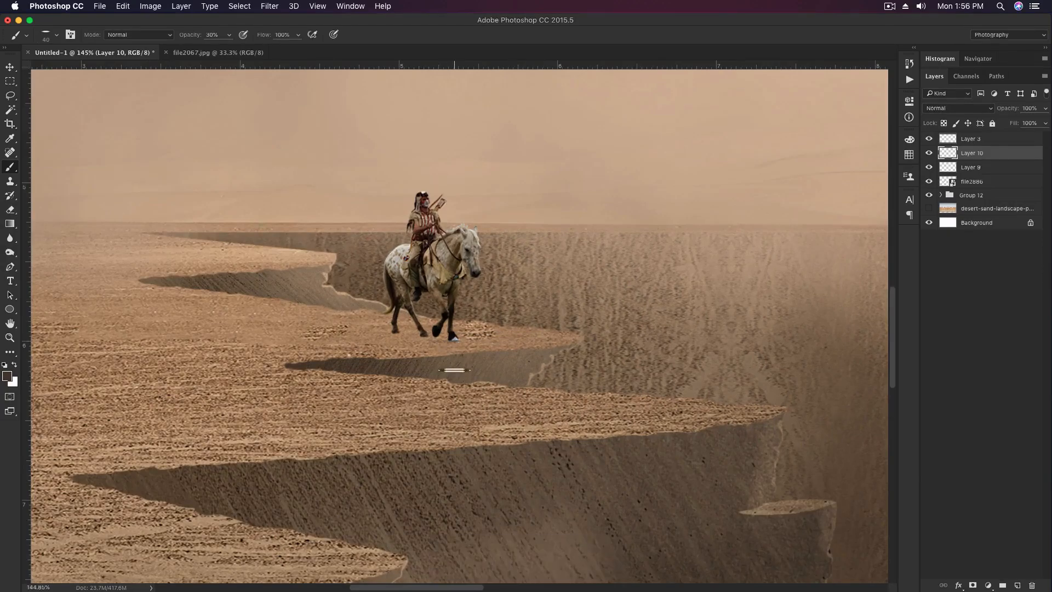
key(bracketleft)
key(bracketright)
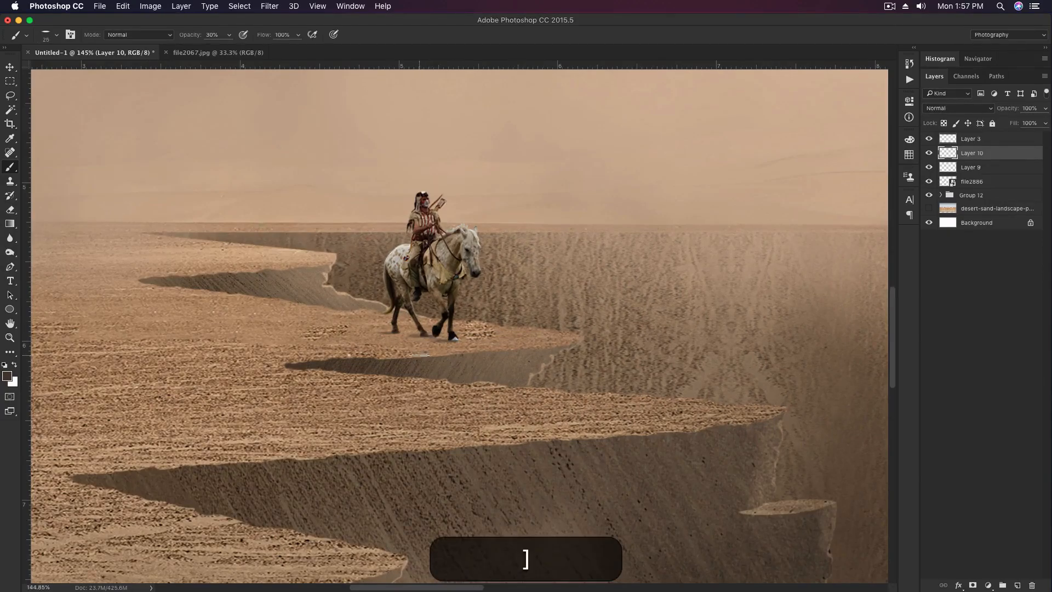
Step: Enlarge the flattened brush to 70 px and paint a wider ground shadow beneath the horse and behind its legs
right_click(439, 337)
click(530, 133)
key(bracketright)
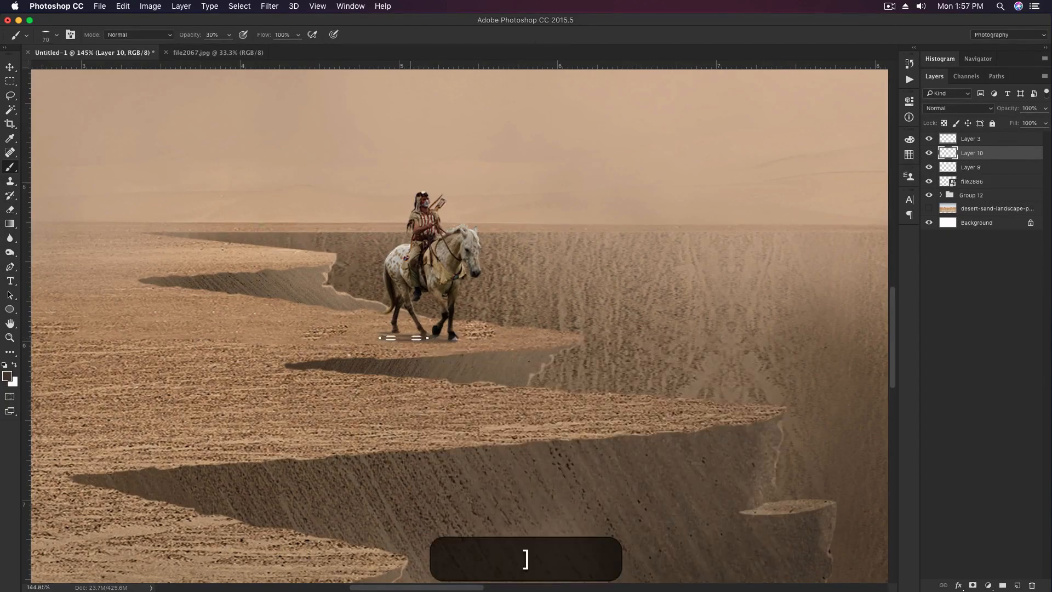
drag(404, 337, 335, 341)
Step: Delete the unused Layer 9 above the rider
scroll(344, 256, down, 10)
key(v)
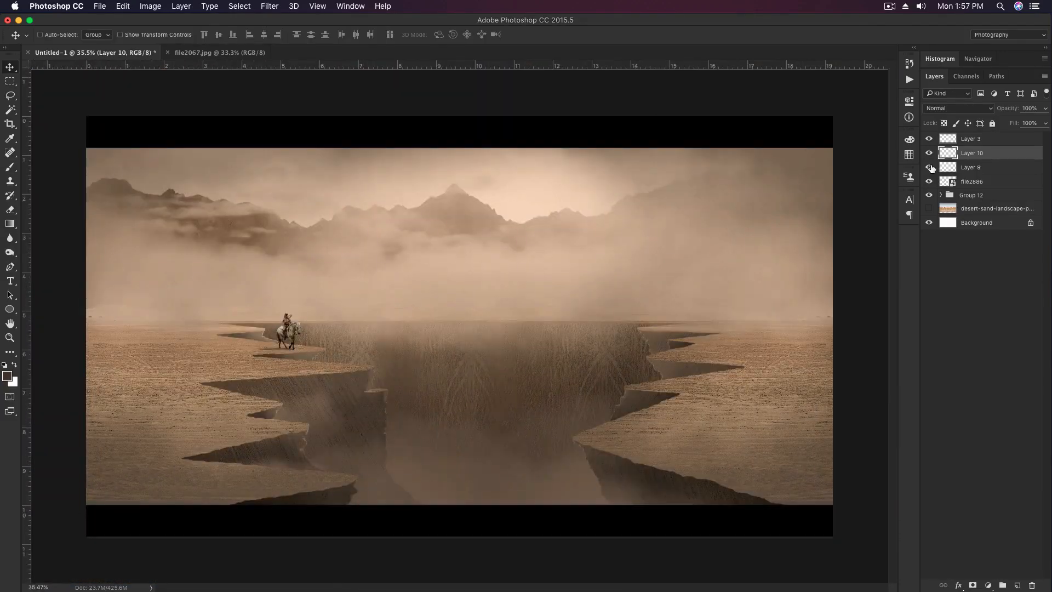
click(978, 171)
key(BackSpace)
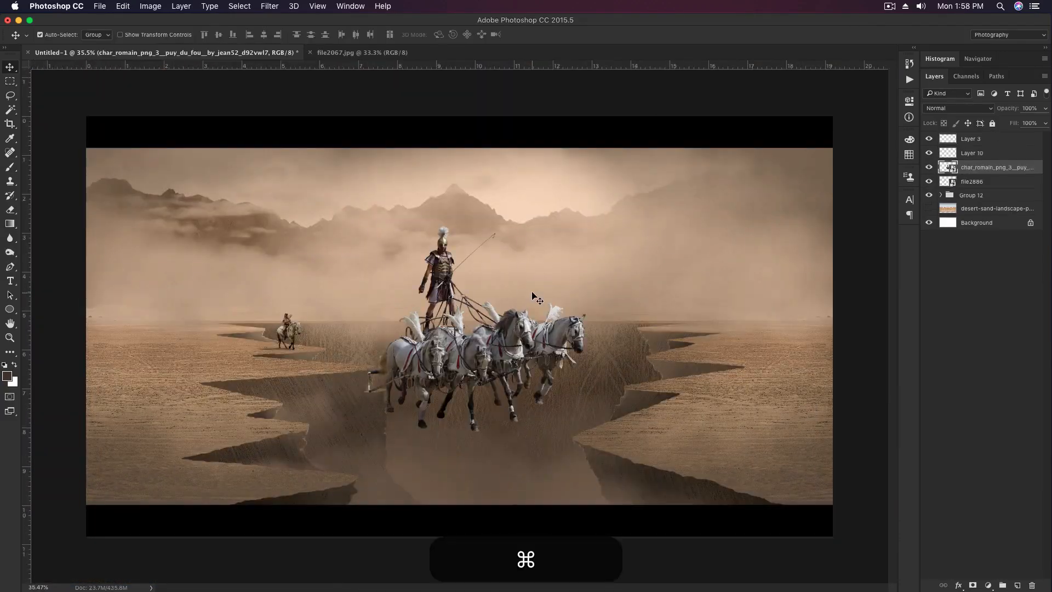
Step: Flip the chariot horizontally, scale it to about 28%, and place it on the right-hand cliff ledge
key(super+t)
right_click(527, 268)
click(560, 428)
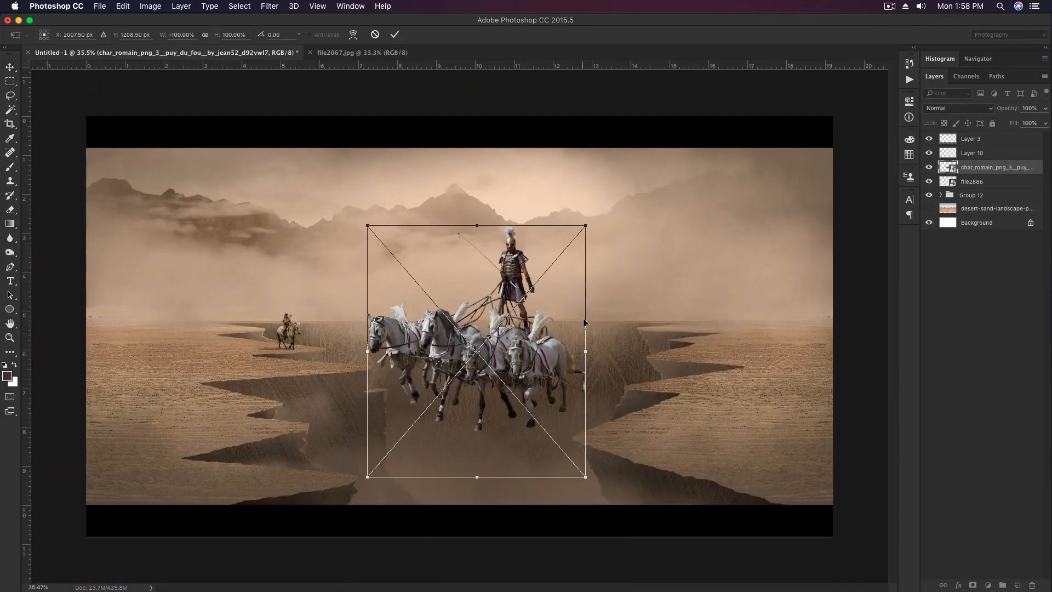
alt+shift+drag(585, 225, 754, 300)
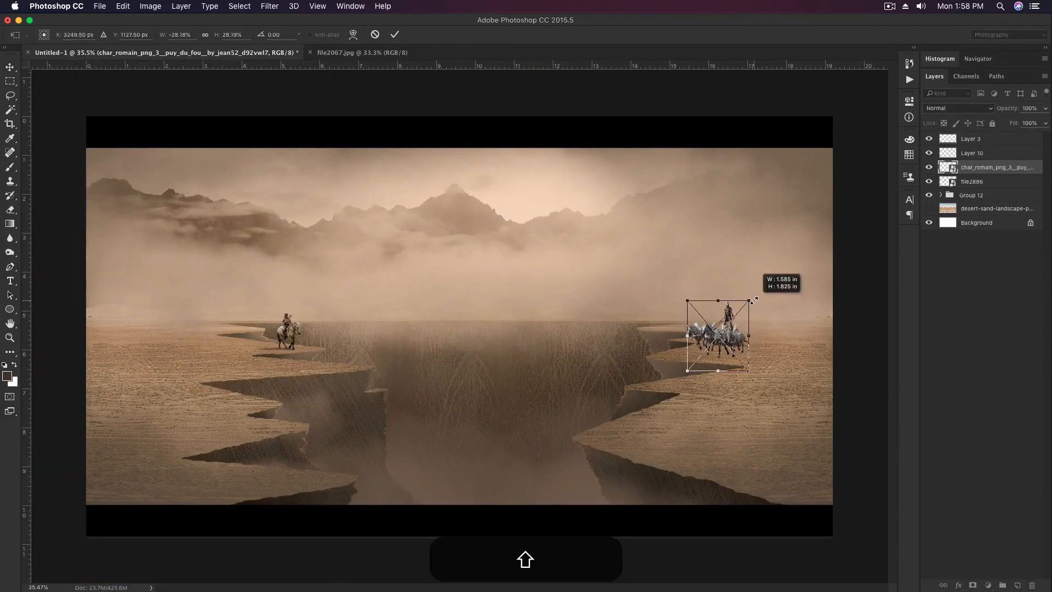
drag(734, 342, 726, 342)
alt+shift+drag(739, 302, 738, 303)
key(Return)
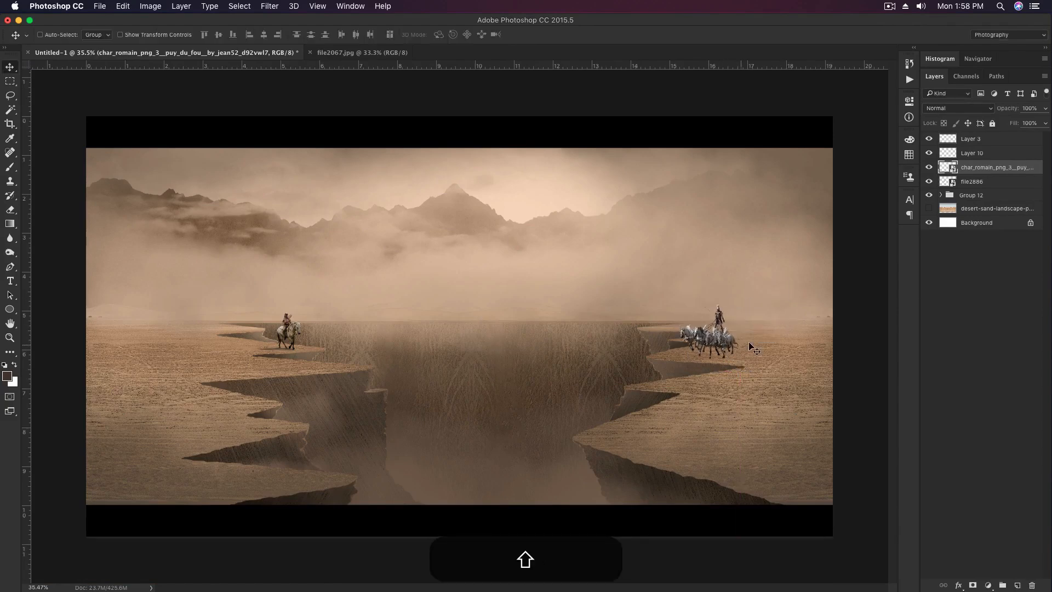
Step: Apply a Color Balance to the chariot's midtones with red at +16 and blue at -22
key(super+0)
key(super+b)
drag(506, 264, 511, 266)
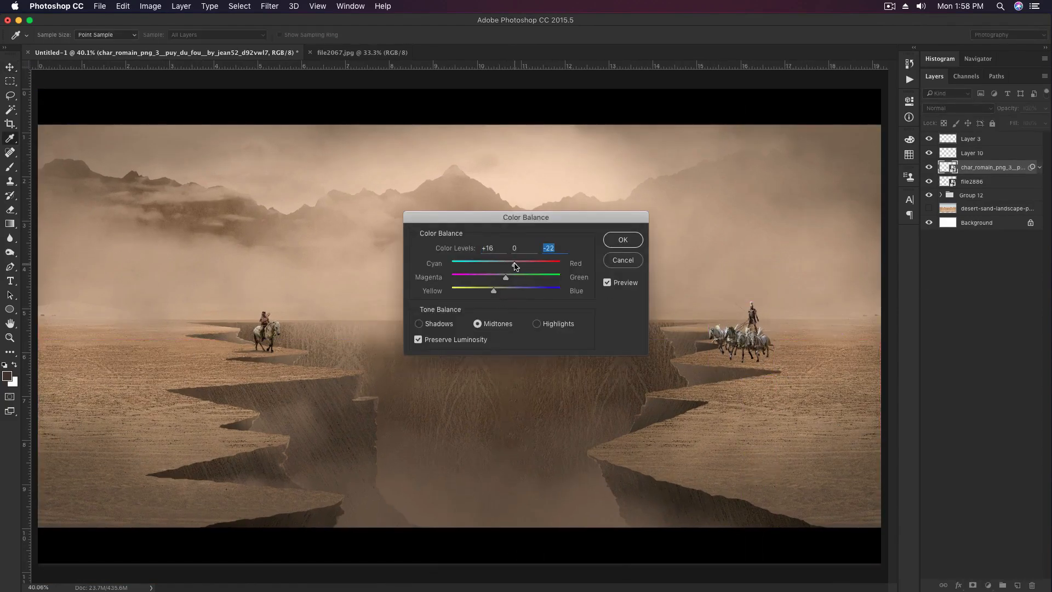
key(Return)
Step: Create a new layer directly beneath the chariot layer
mouse_move(706, 357)
super+mouse_down()
mouse_move(742, 343)
mouse_move(728, 343)
super+mouse_up()
click(1039, 167)
key(shift+super+n)
key(Return)
key(super+[)
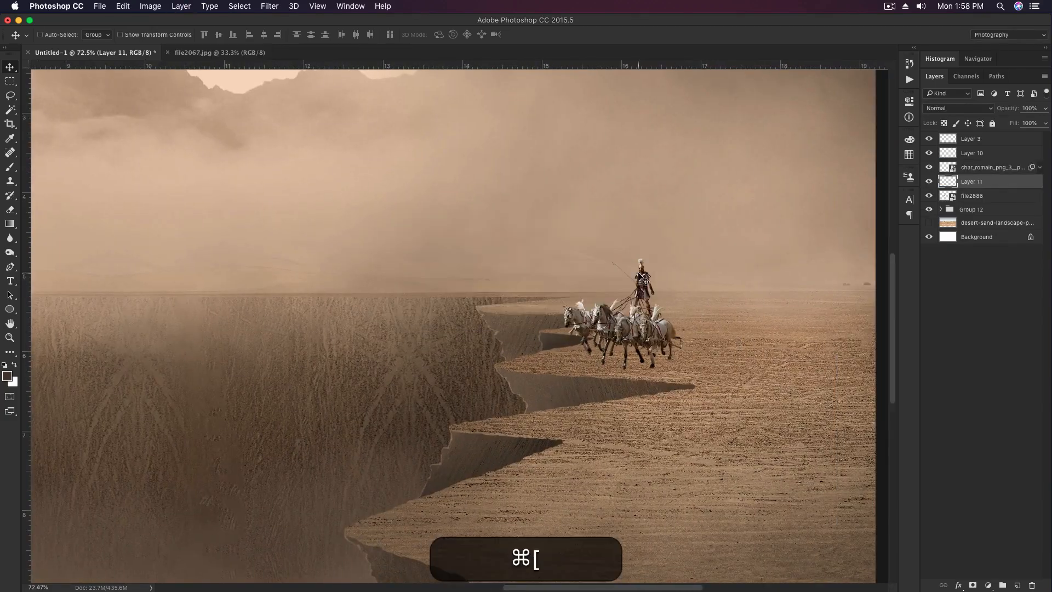
Step: Paint small dark contact shadows under the chariot horses' hooves with a much smaller flattened brush at 50% opacity
key(b)
scroll(669, 339, up, 2)
key([)
key([)
key([)
key([)
key([)
key([)
scroll(669, 351, up, 8)
key([)
key([)
key([)
key([)
key([)
key([)
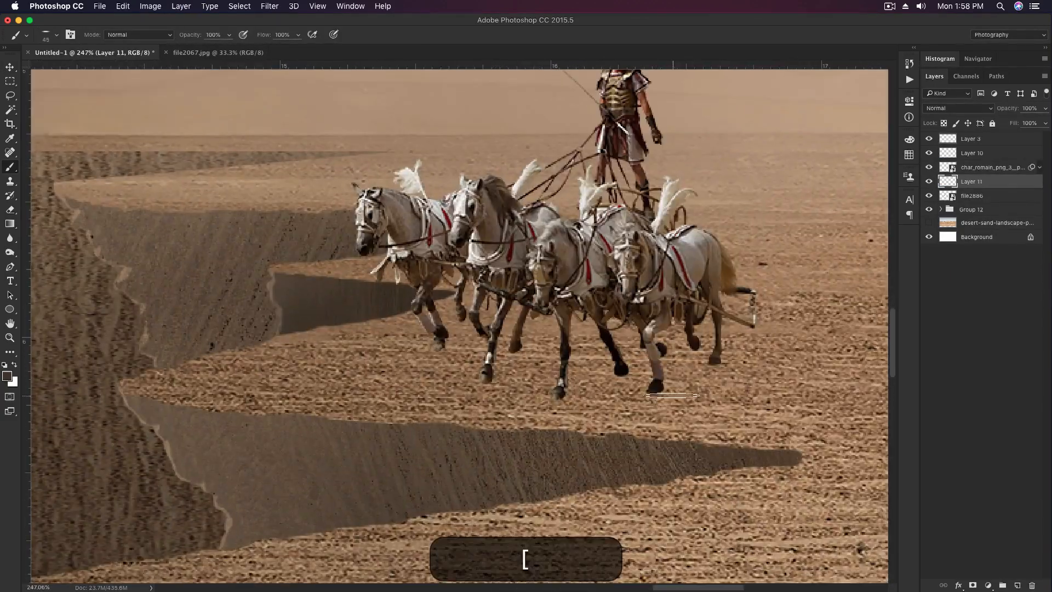
drag(673, 396, 666, 401)
key(super+z)
key(5)
click(582, 399)
key([)
key([)
key([)
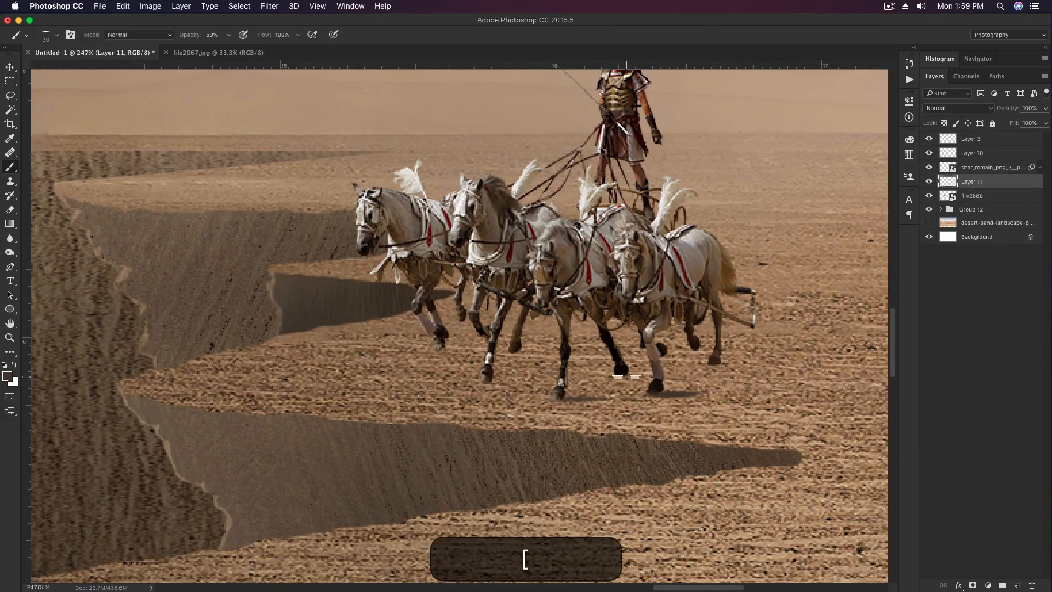
click(628, 377)
key(bracketright)
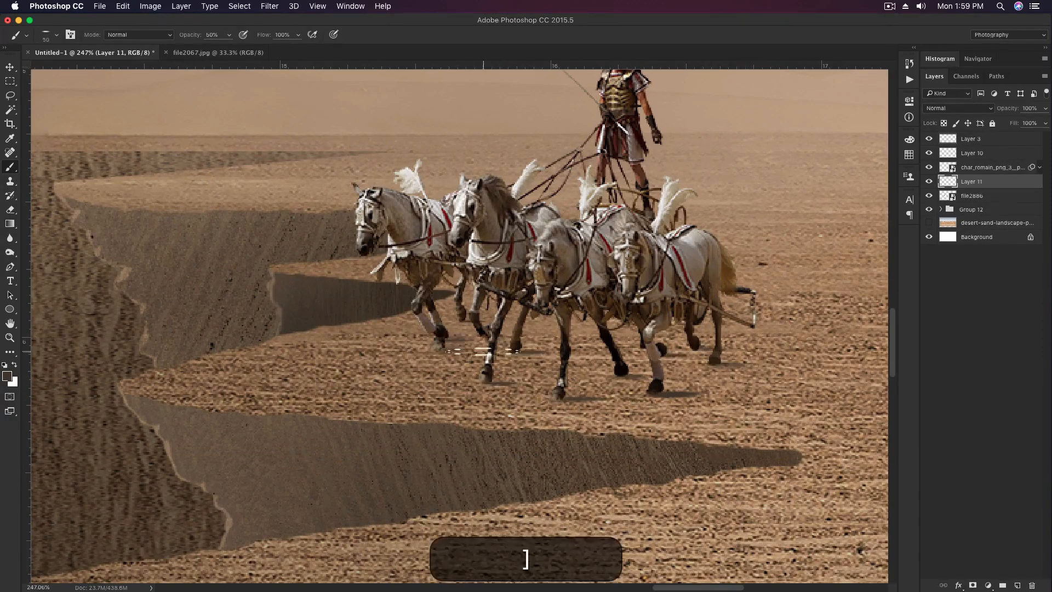
Step: Paint a wider soft ground shadow beneath and behind the chariot horses with an enlarged brush at 20% opacity
key(2)
key(])
key(])
key(])
key(])
scroll(368, 196, down, 4)
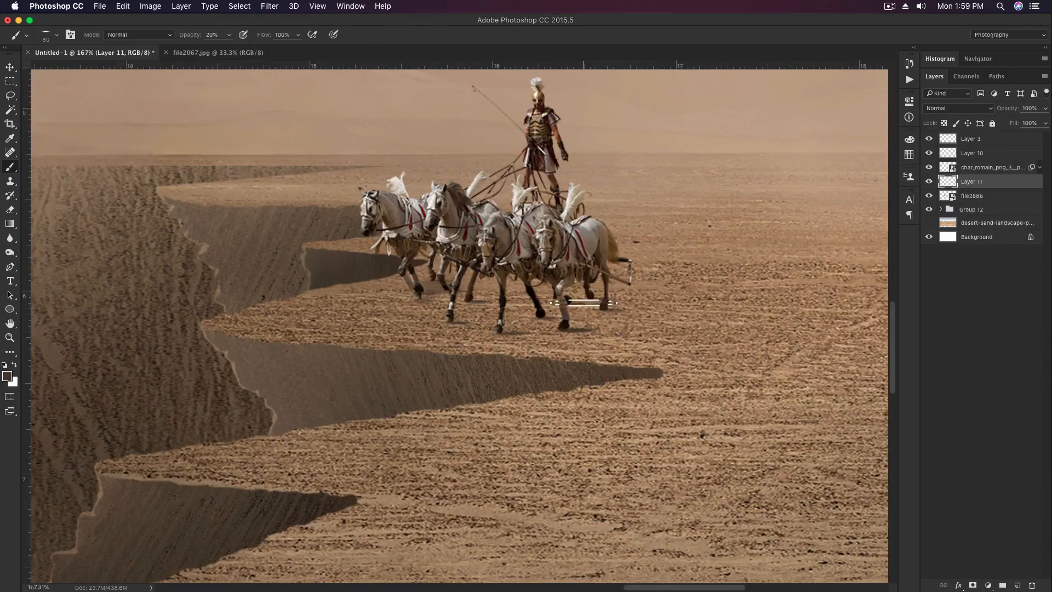
key(super+z)
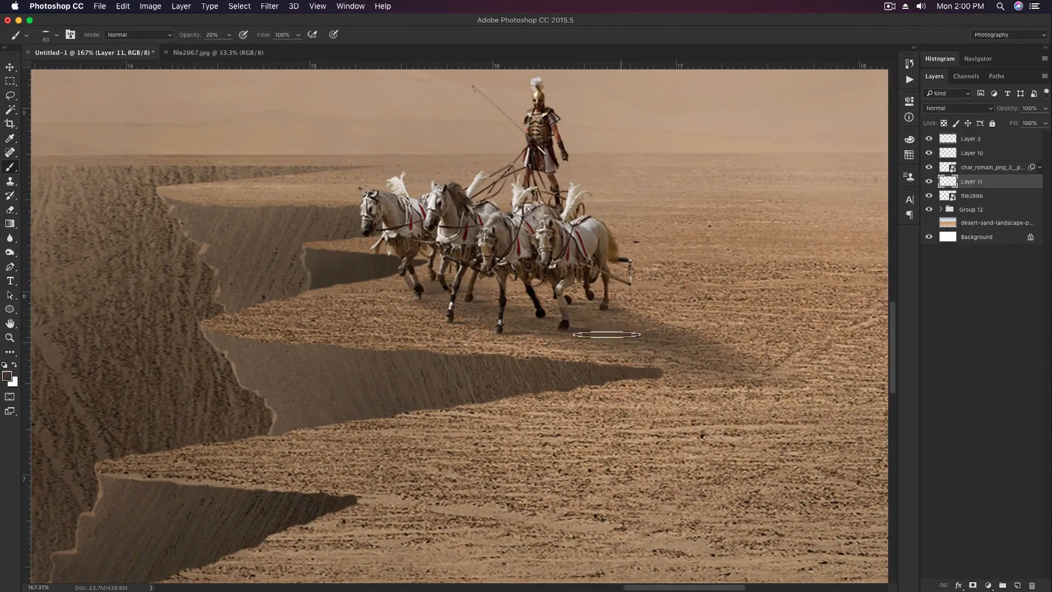
Step: Move Layer 10 below the lone rider's layer and group it with the rider, chariot and chariot shadow layers
key(v)
scroll(603, 300, down, 8)
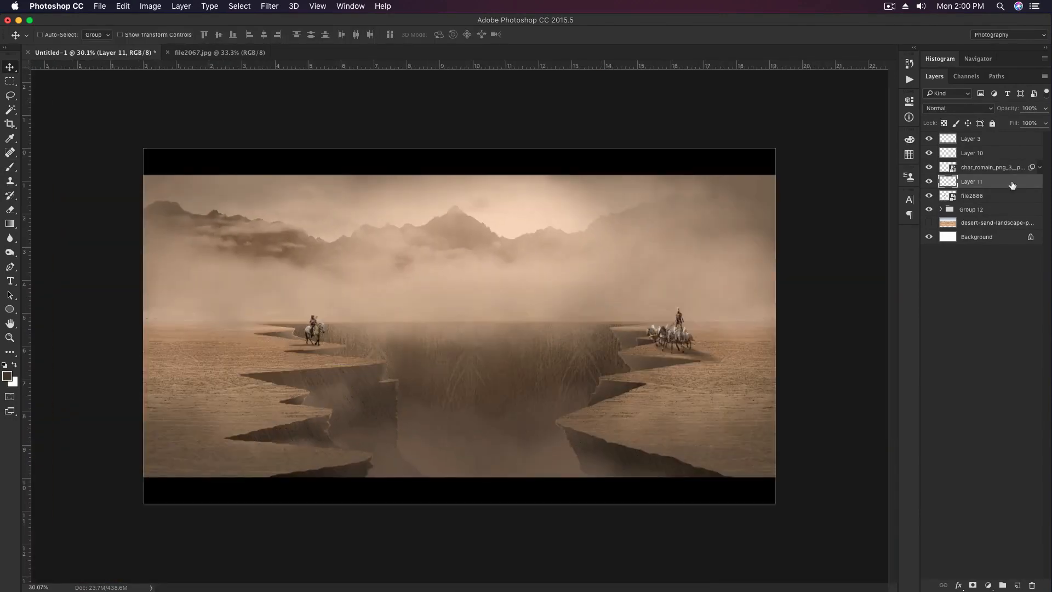
click(1010, 192)
click(929, 154)
click(928, 154)
click(971, 154)
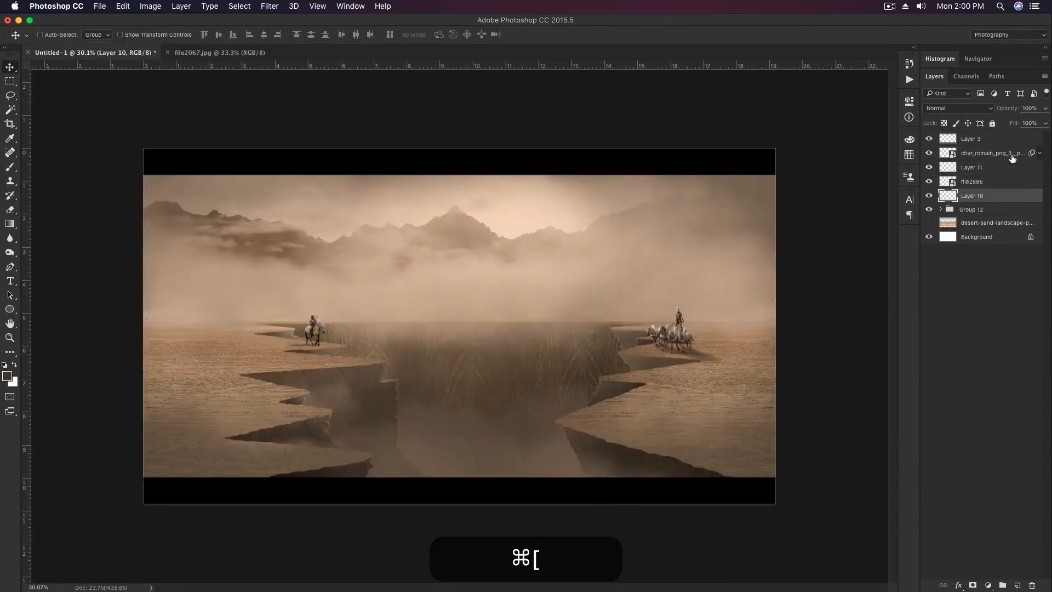
shift+click(1012, 159)
key(super+g)
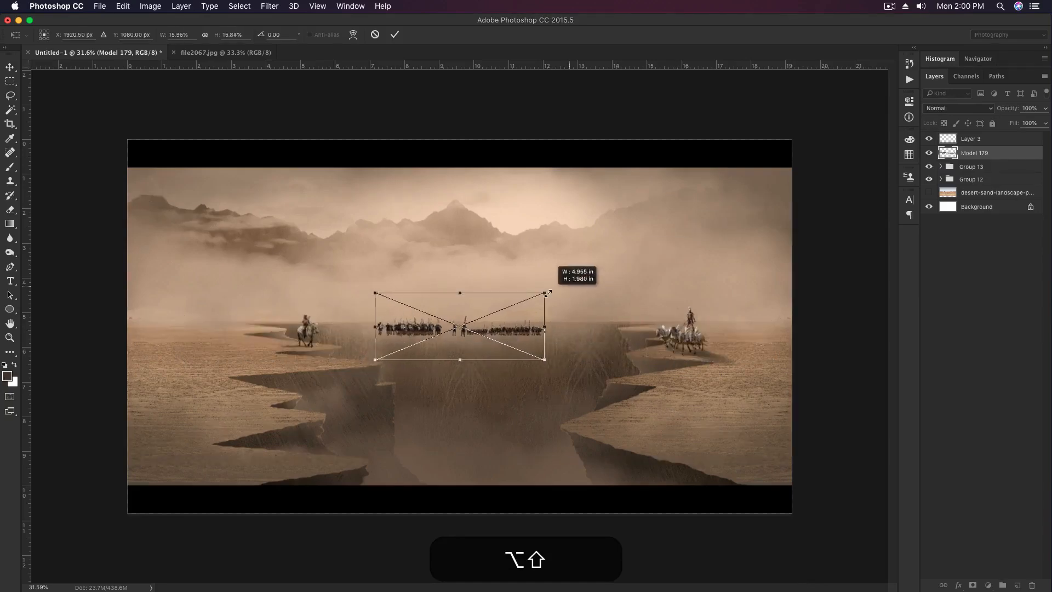
Step: Shrink the Model 179 soldiers at the far canyon edge and clip a light brown solid colour over them at 72% fill
drag(556, 274, 512, 294)
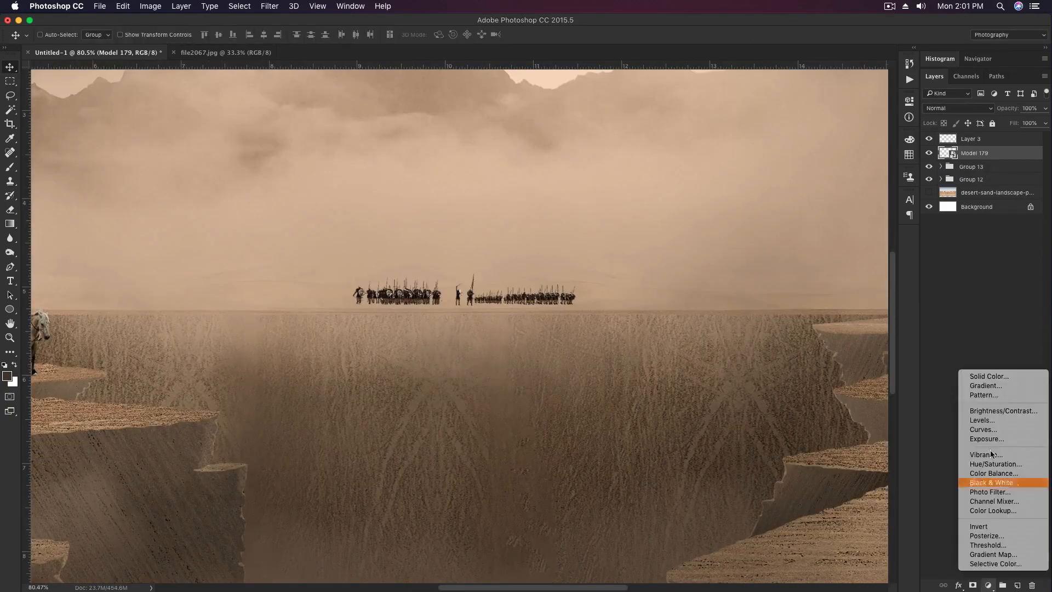
click(981, 375)
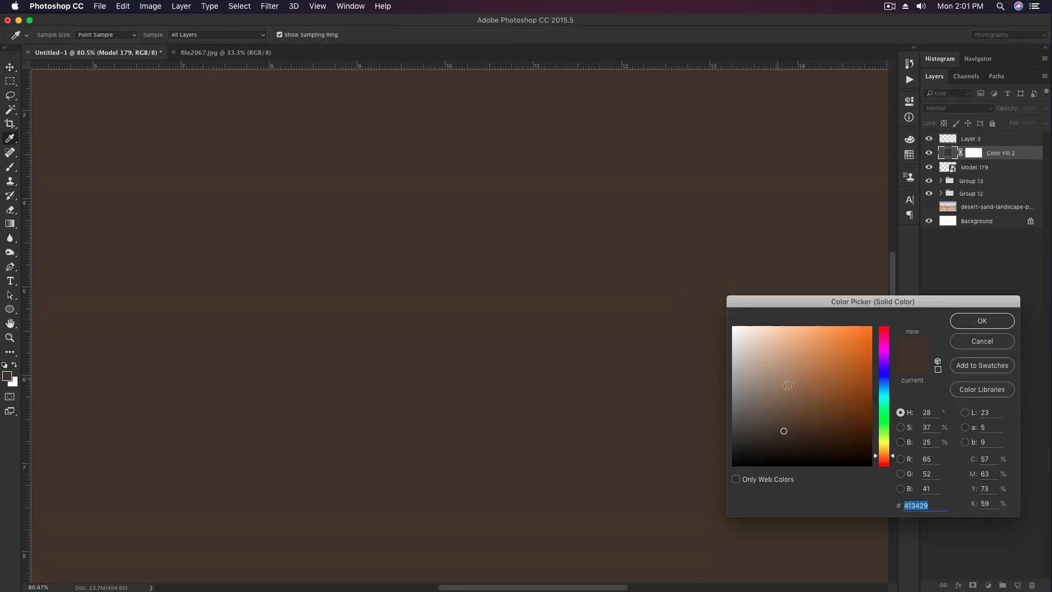
click(778, 378)
click(982, 321)
alt+click(999, 159)
drag(1014, 123, 995, 124)
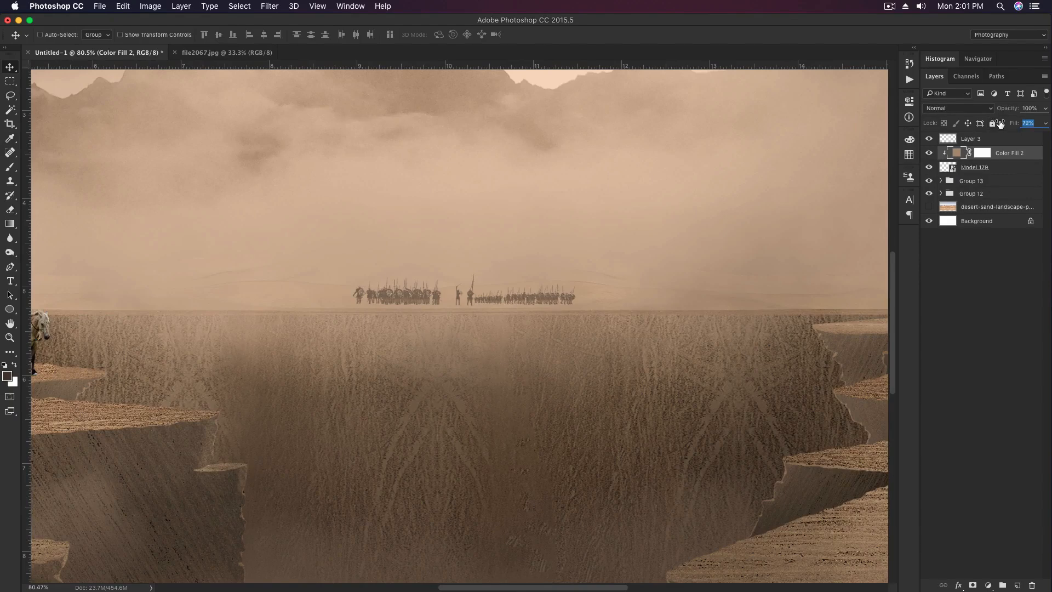
Step: Add a new layer below the soldiers and paint thin contact shadows under the right-hand troop with a reduced brush at 20% opacity
key(super+shift+alt+n)
key(b)
scroll(570, 310, up, 5)
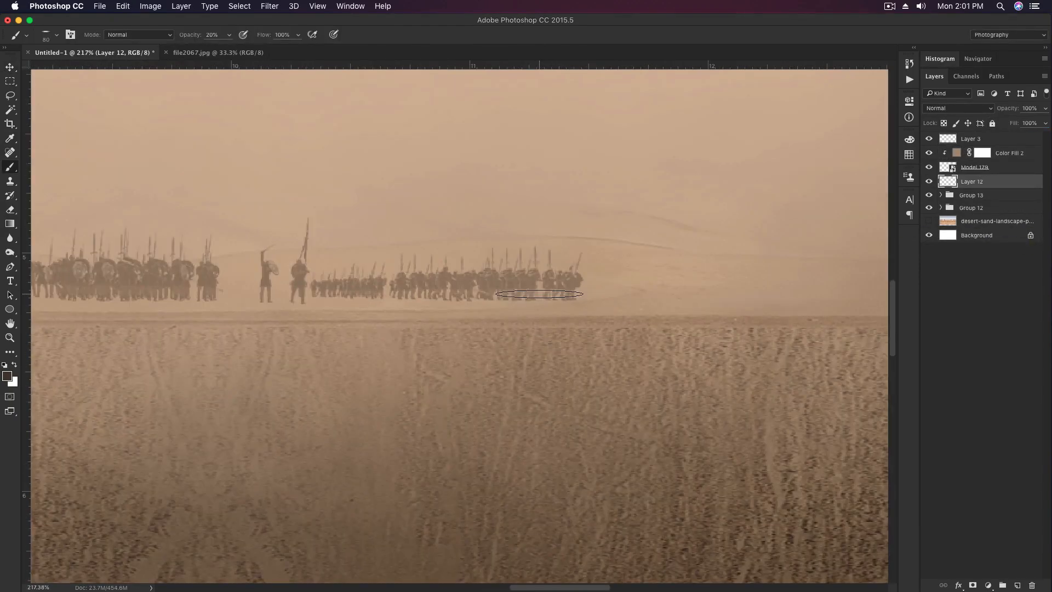
key([)
key(2)
scroll(507, 300, up, 1)
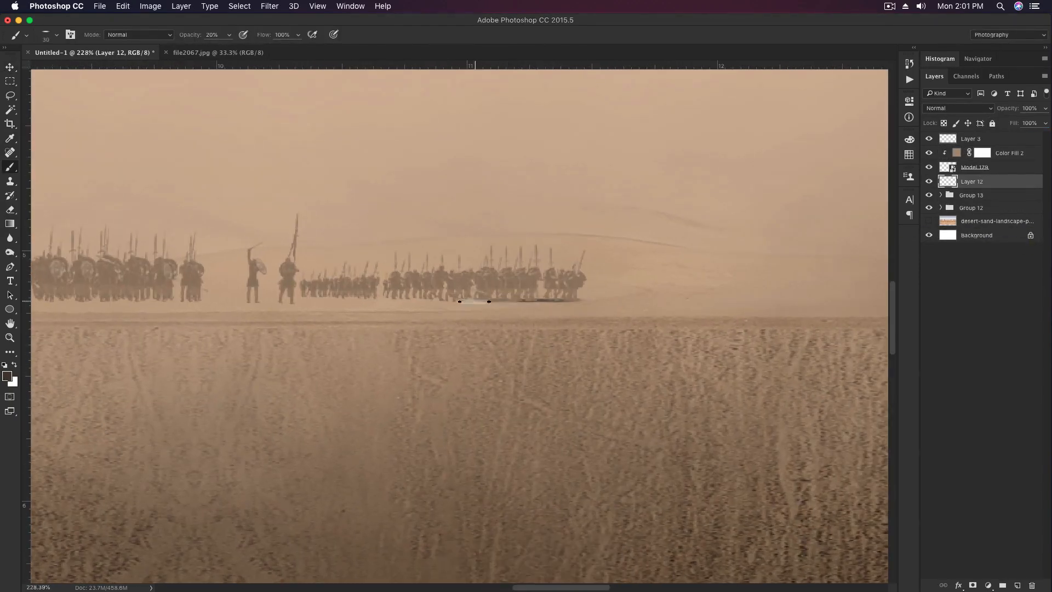
key([)
Step: Paint short cast shadows below the two standing figures and contact shadows under the left-hand troop
scroll(575, 278, left, 6)
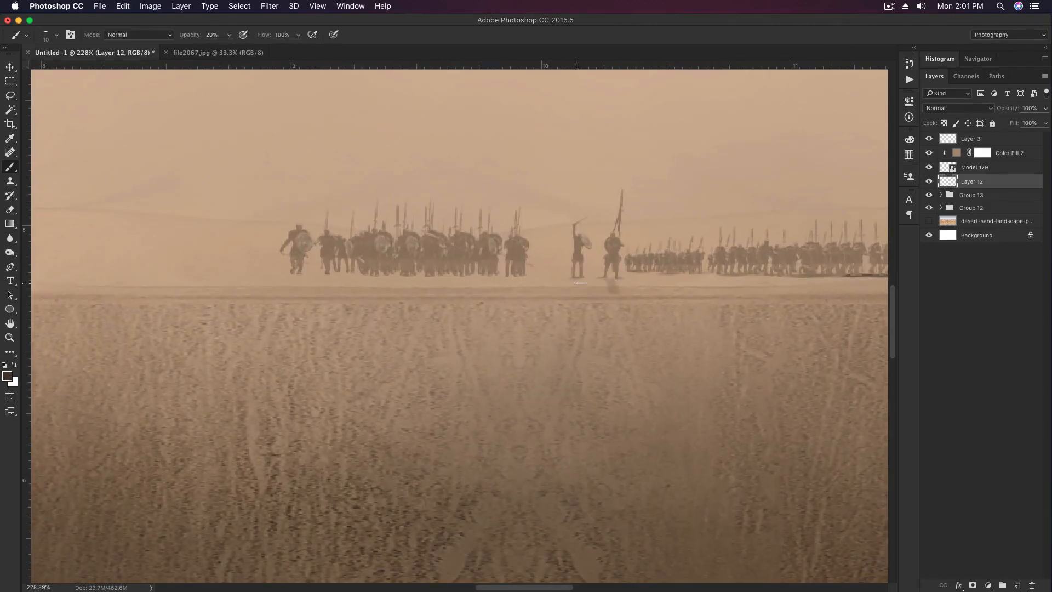
drag(581, 283, 688, 314)
key(bracketright)
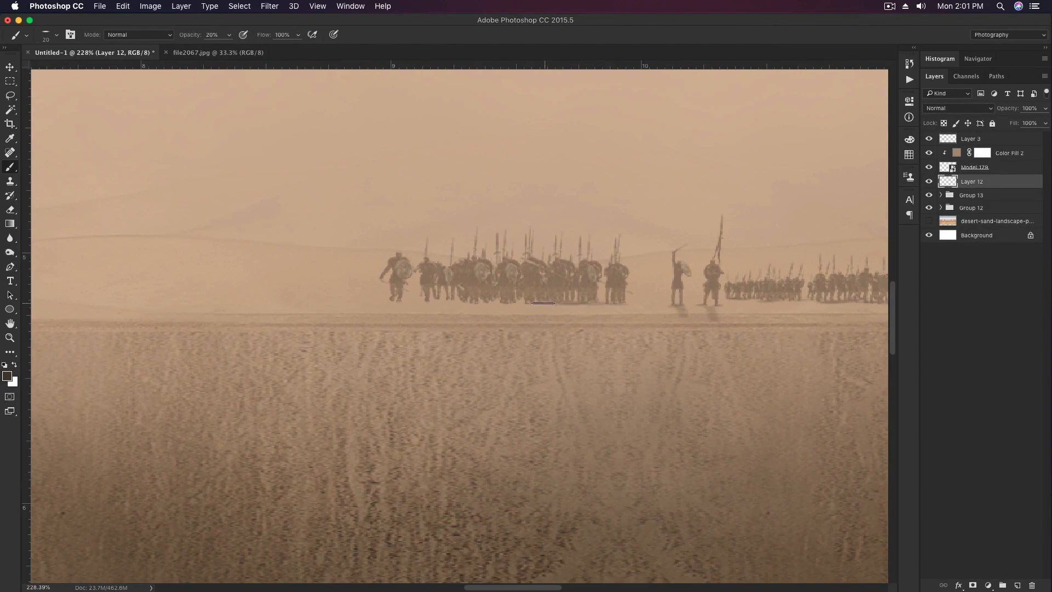
key(bracketleft)
Step: Paint broader, faint ground shadows in front of the left and right troops with a 50 px brush at 10% opacity
key(1)
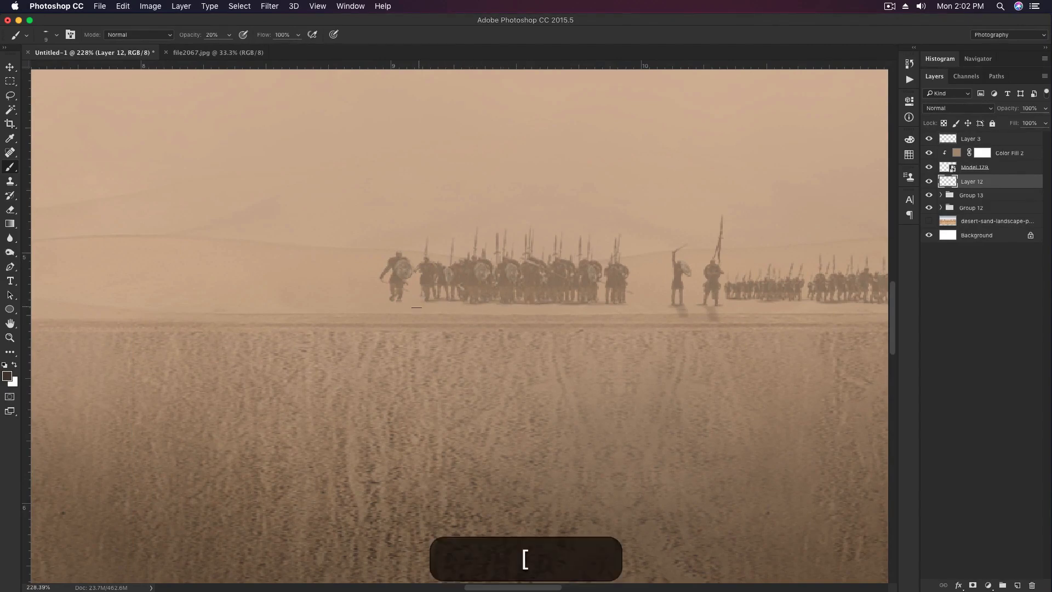
key(bracketright)
drag(448, 301, 465, 326)
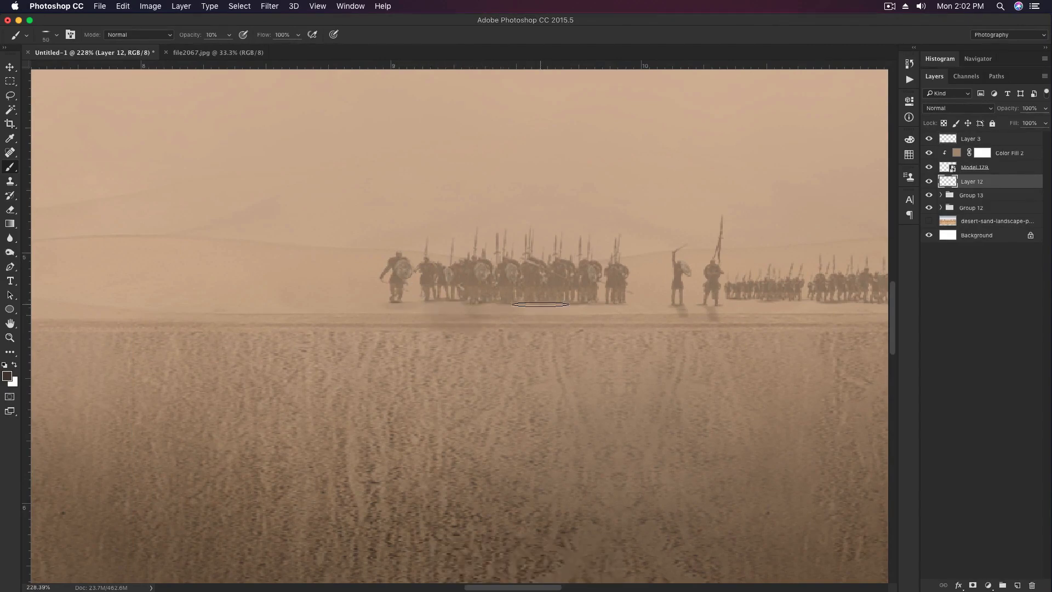
drag(541, 302, 575, 325)
key(space)
drag(695, 330, 458, 329)
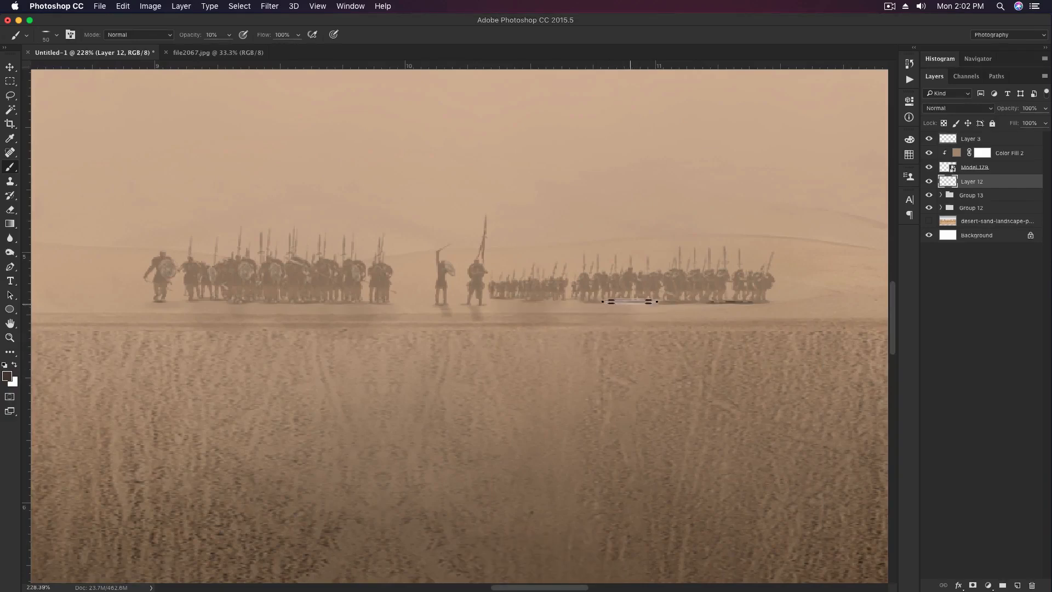
Step: Soften the overly dark shadow under the right-hand troop with a flattened 50 px eraser at 20% opacity
key(e)
right_click(784, 323)
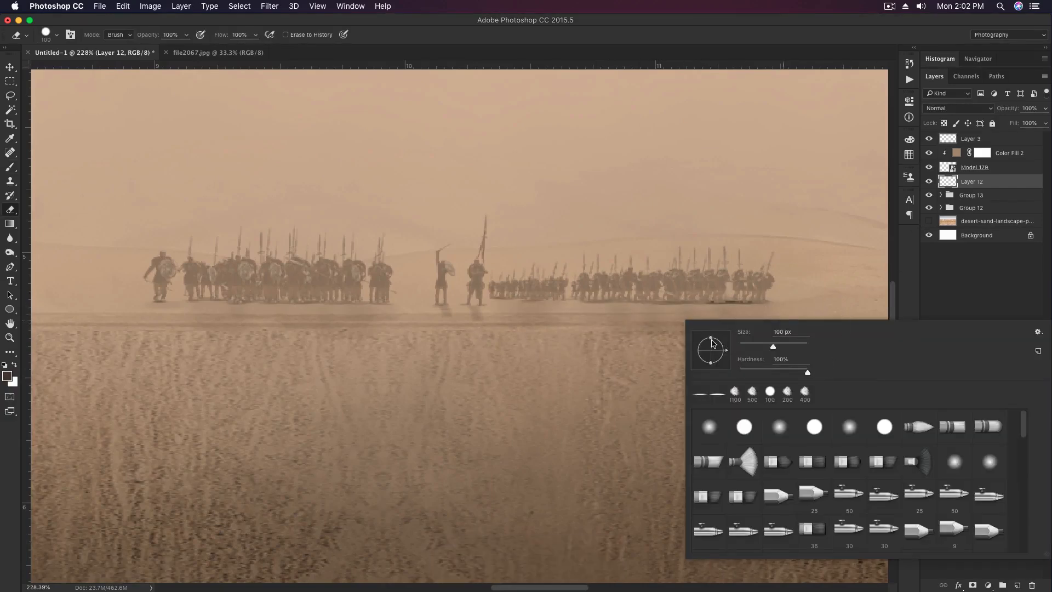
key(Escape)
key(2)
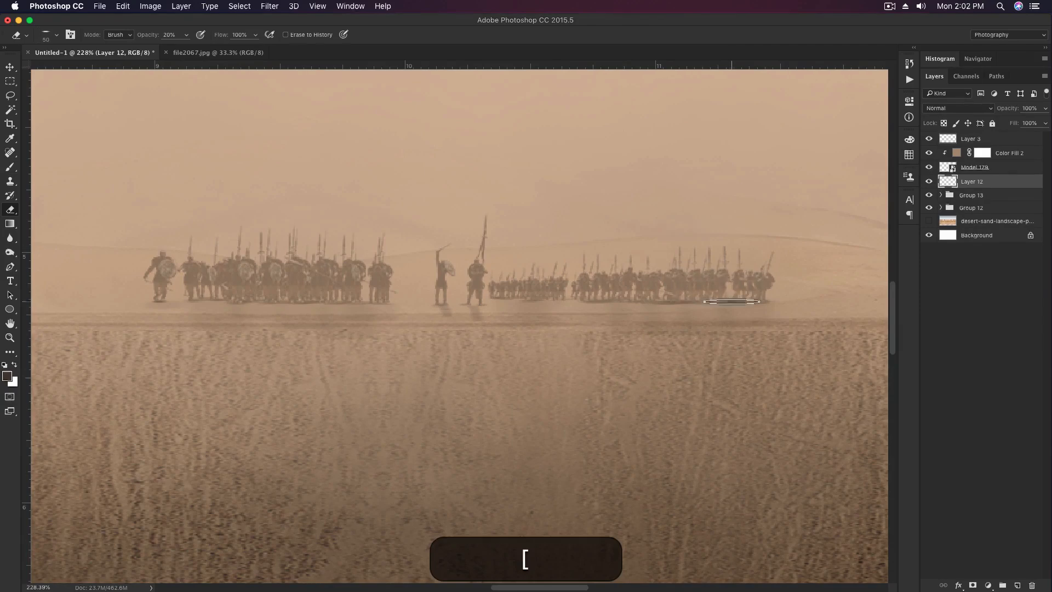
Step: Duplicate the Model 179 soldiers layer and move the copy to the right of the original along the horizon
key(v)
key(super+0)
click(1000, 169)
key(super+j)
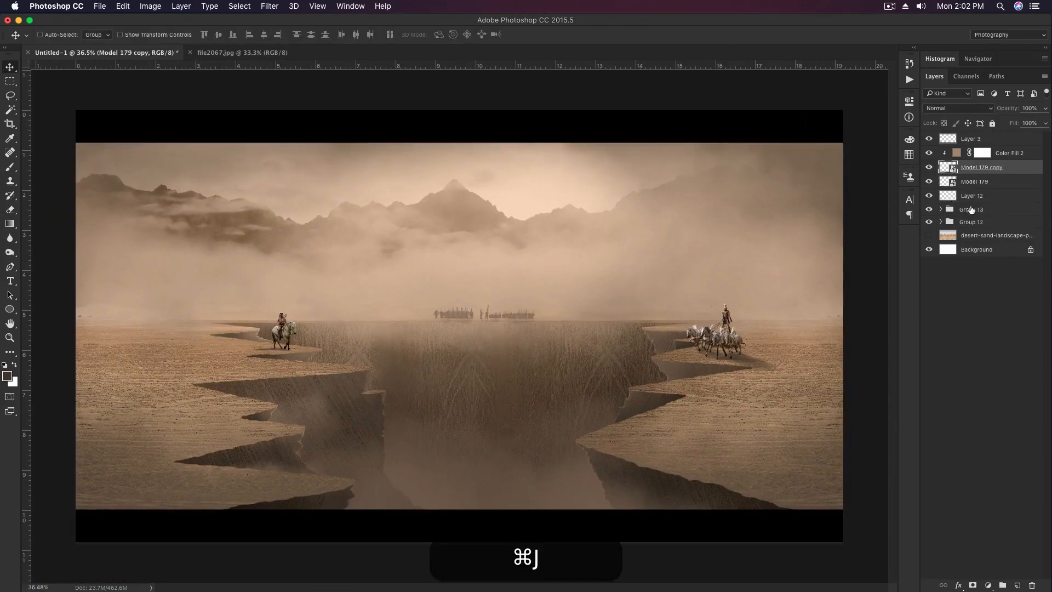
drag(630, 320, 634, 320)
Step: Hide the Color Fill 2 layer and rasterize the Model 179 copy
scroll(649, 296, up, 1)
click(929, 153)
scroll(639, 312, up, 3)
right_click(1028, 168)
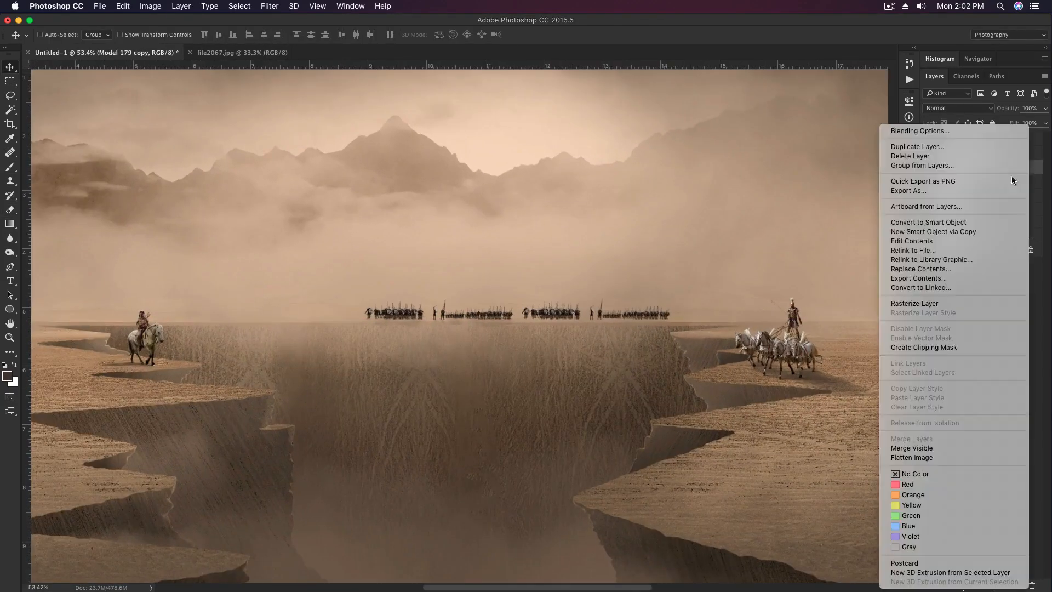
click(986, 305)
Step: Delete the left troop and the two standing figures from the Model 179 copy using the Lasso tool
scroll(665, 324, up, 5)
key(l)
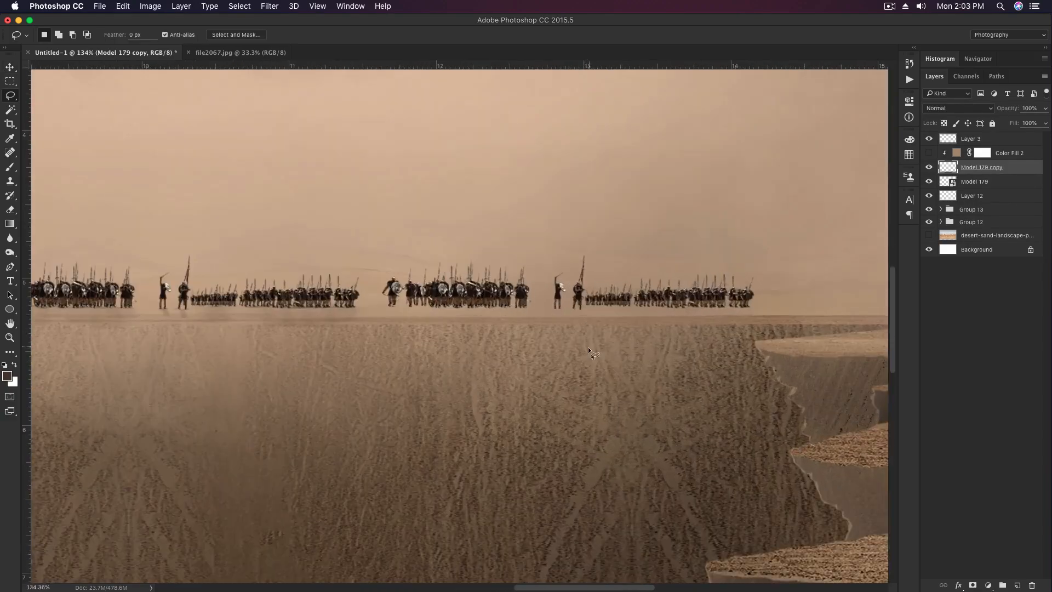
key(BackSpace)
key(super+d)
Step: Flip the trimmed troop copy horizontally and reposition it beside the original soldiers
key(super+t)
right_click(647, 283)
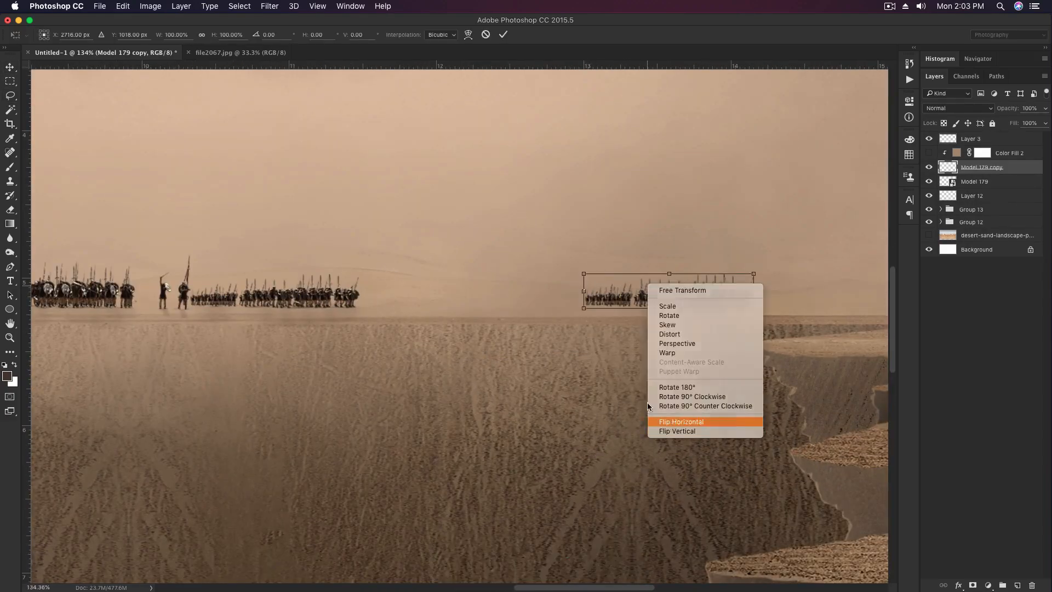
click(705, 422)
drag(629, 298, 733, 286)
drag(733, 282, 519, 287)
key(Return)
Step: Duplicate the trimmed troop several times and stagger the copies into a long line of soldiers toward the chariot
mouse_move(558, 290)
mouse_down()
mouse_move(678, 283)
mouse_move(556, 283)
mouse_up()
key(super+[)
key(super+[)
key(shift+Down)
drag(559, 285, 712, 290)
mouse_move(766, 301)
mouse_down()
mouse_move(580, 304)
mouse_move(672, 290)
mouse_move(720, 297)
mouse_move(691, 292)
mouse_move(718, 286)
mouse_move(770, 299)
mouse_up()
key(super+t)
key(Return)
scroll(769, 299, down, 2)
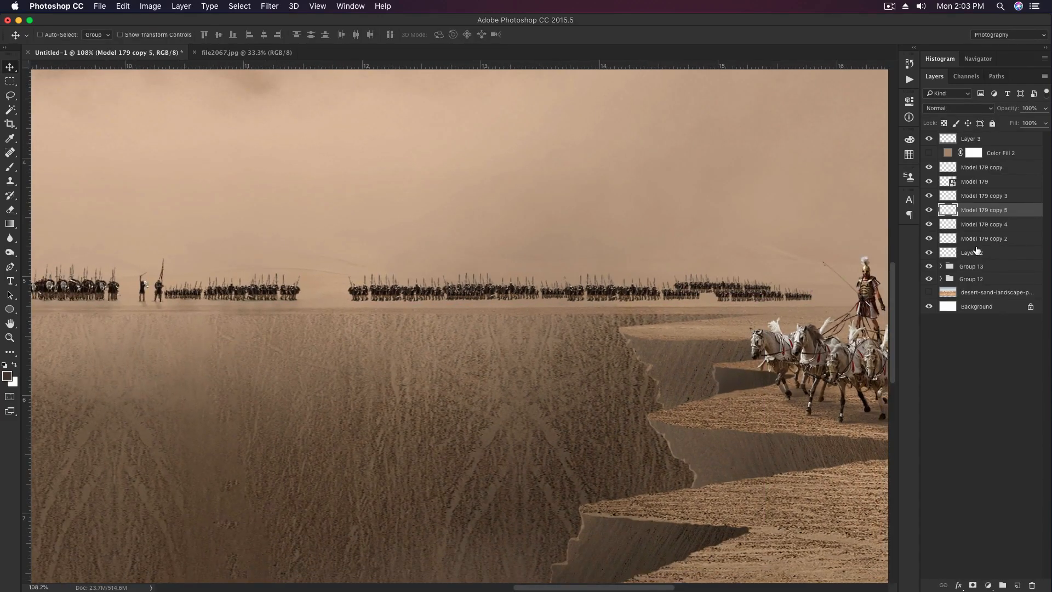
Step: Merge the five rasterized troop copies into a single layer
key(super+z)
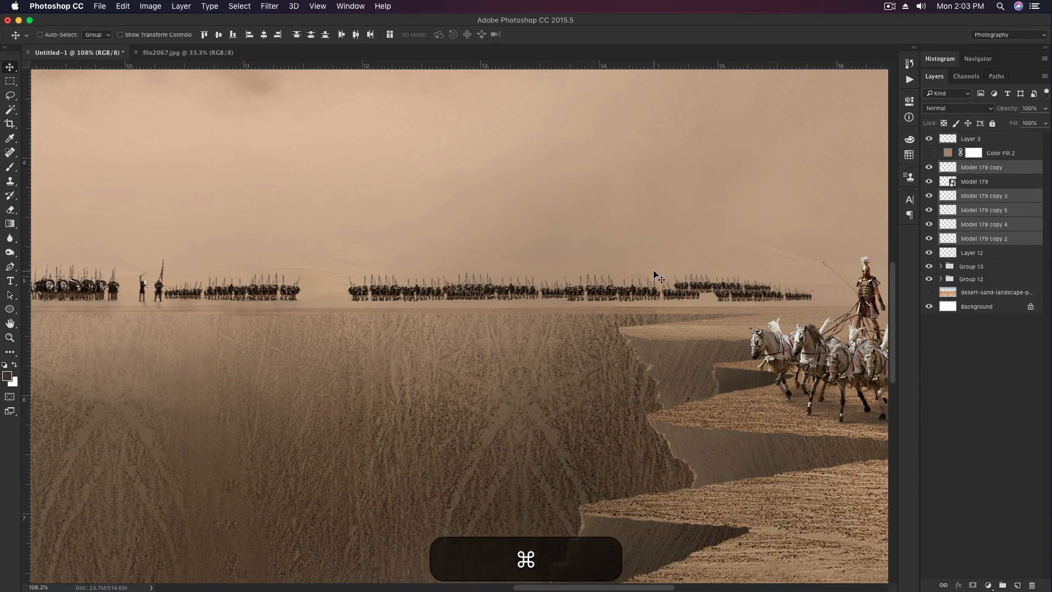
scroll(662, 263, down, 5)
key(super+e)
Step: Copy the merged line of soldiers to the left of the central group and flip it horizontally
drag(669, 274, 882, 265)
drag(818, 265, 307, 262)
key(super+t)
right_click(407, 262)
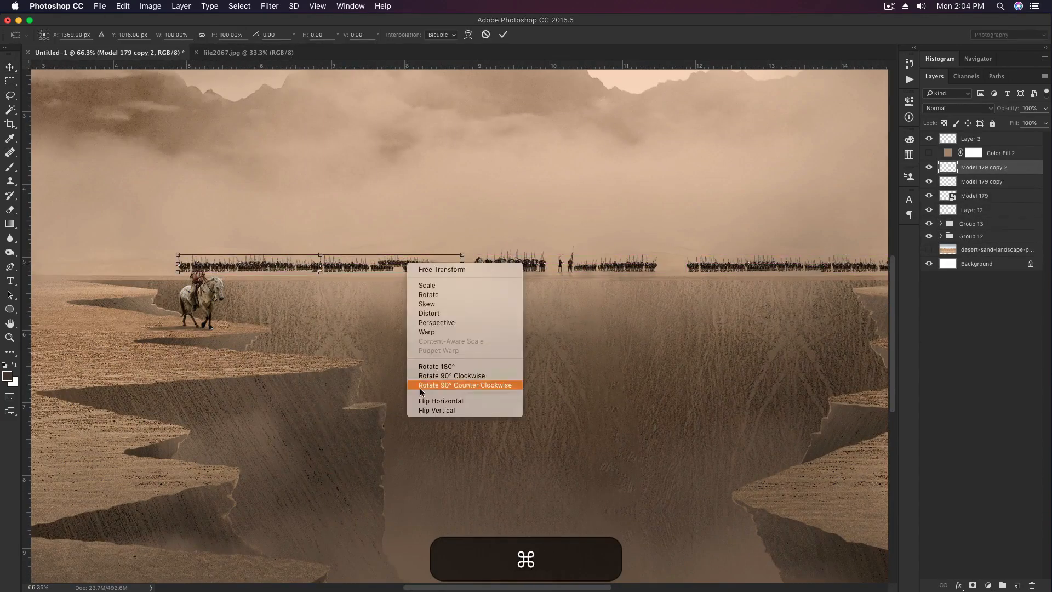
click(425, 400)
key(Return)
scroll(510, 218, down, 1)
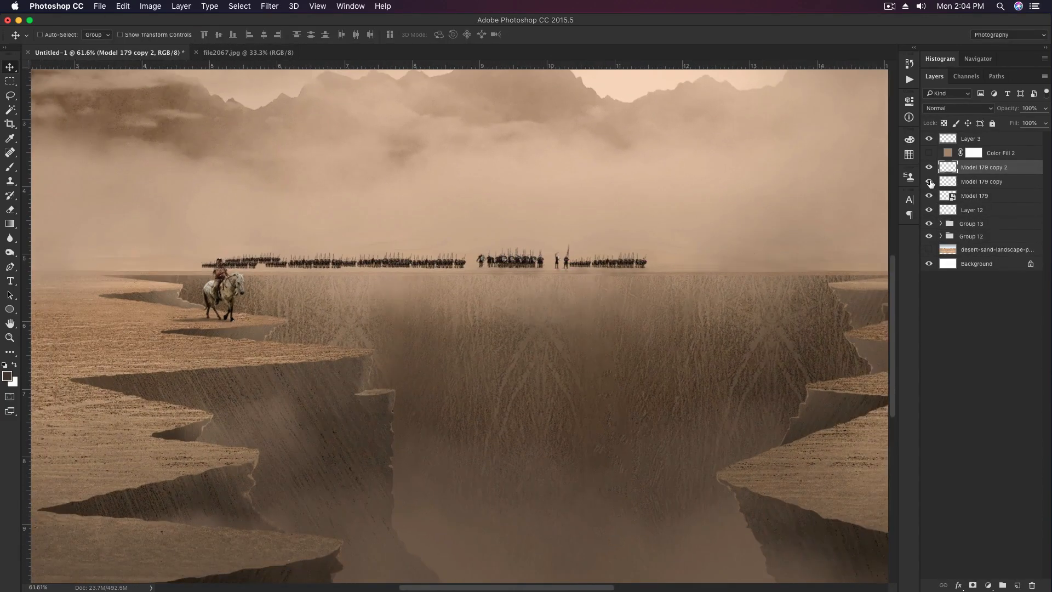
Step: Shift Model 179 and its Layer 12 shadows together to centre them between the two soldier lines
click(955, 200)
shift+click(970, 210)
scroll(669, 239, up, 1)
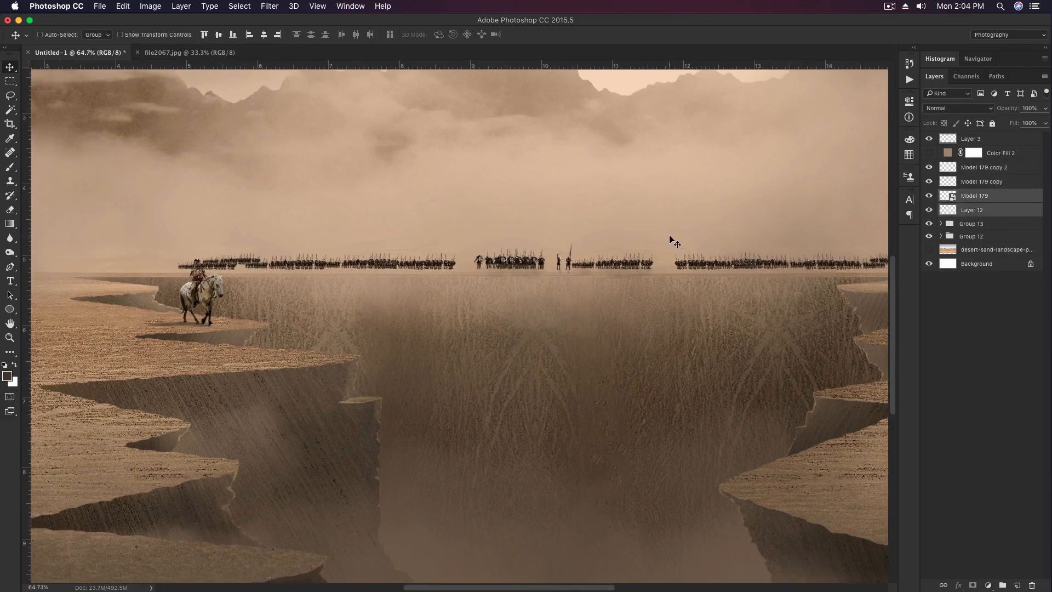
scroll(669, 240, down, 1)
Step: Paint thin ground shadows on Layer 12 beneath the right-hand line of soldiers with a small brush at 30% opacity
click(985, 213)
scroll(786, 271, up, 10)
key(b)
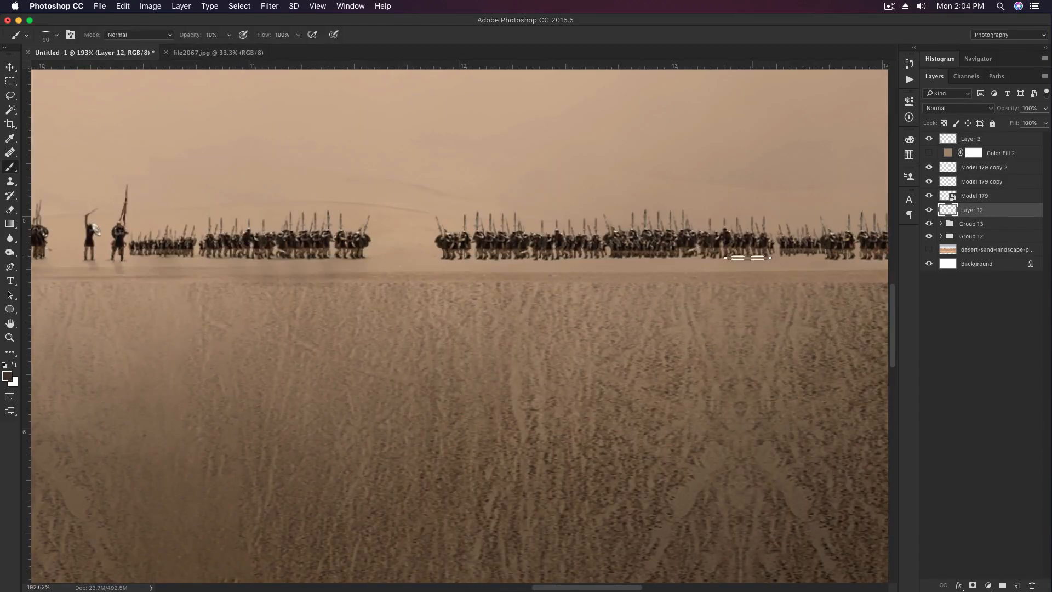
key(bracketleft)
key(bracketleft)
key(bracketleft)
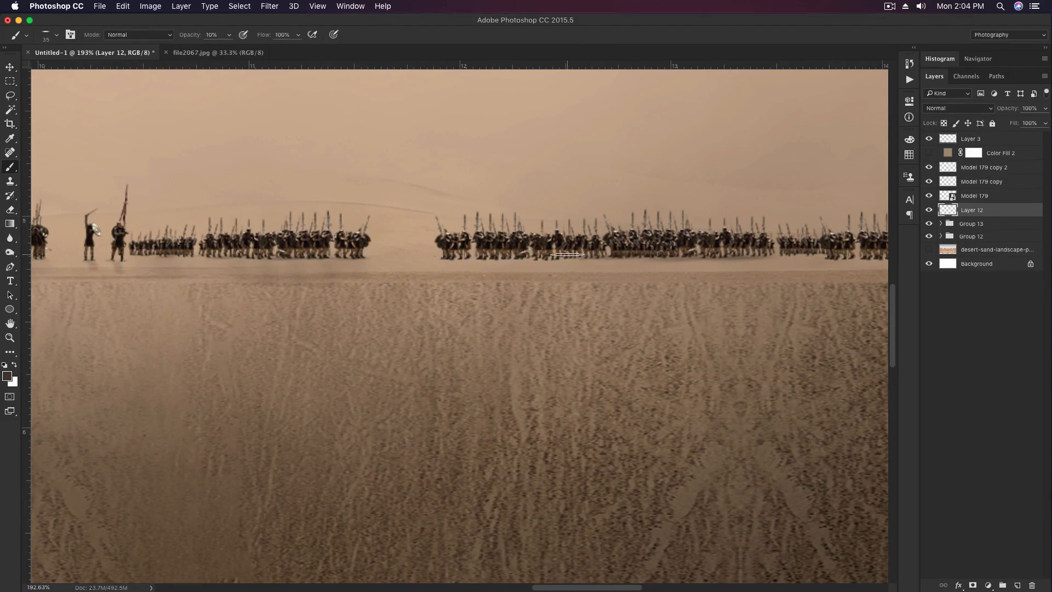
key(3)
scroll(466, 258, right, 5)
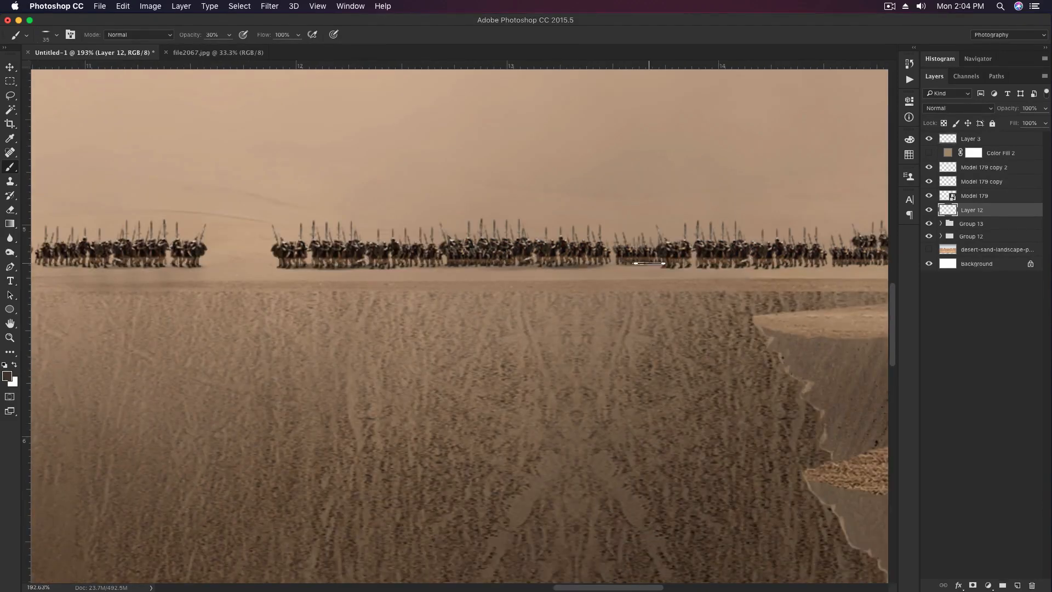
scroll(650, 264, right, 3)
scroll(649, 263, up, 1)
scroll(745, 291, right, 6)
key(bracketleft)
key(bracketleft)
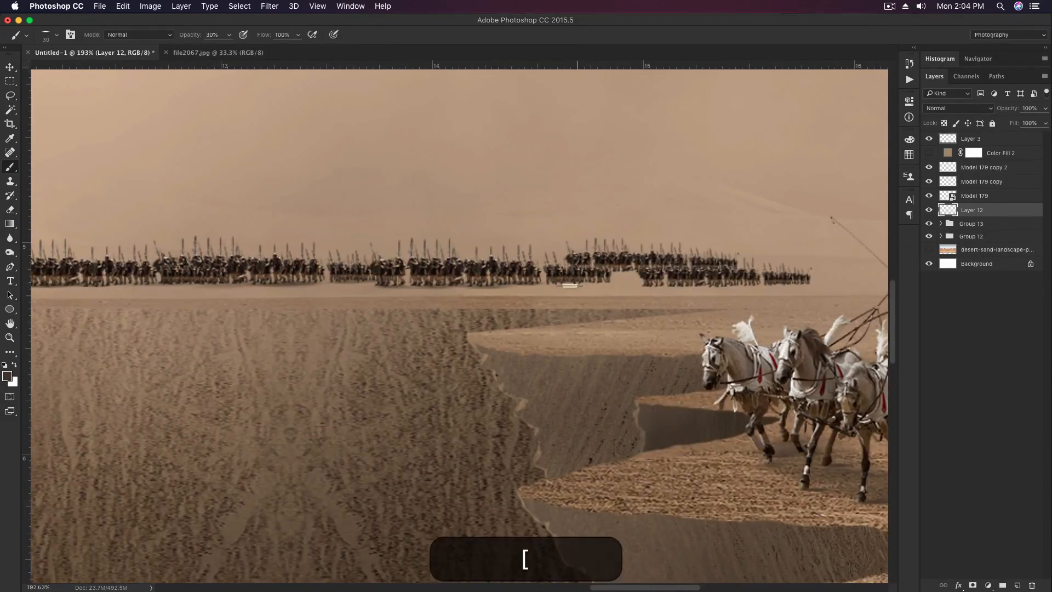
key(bracketright)
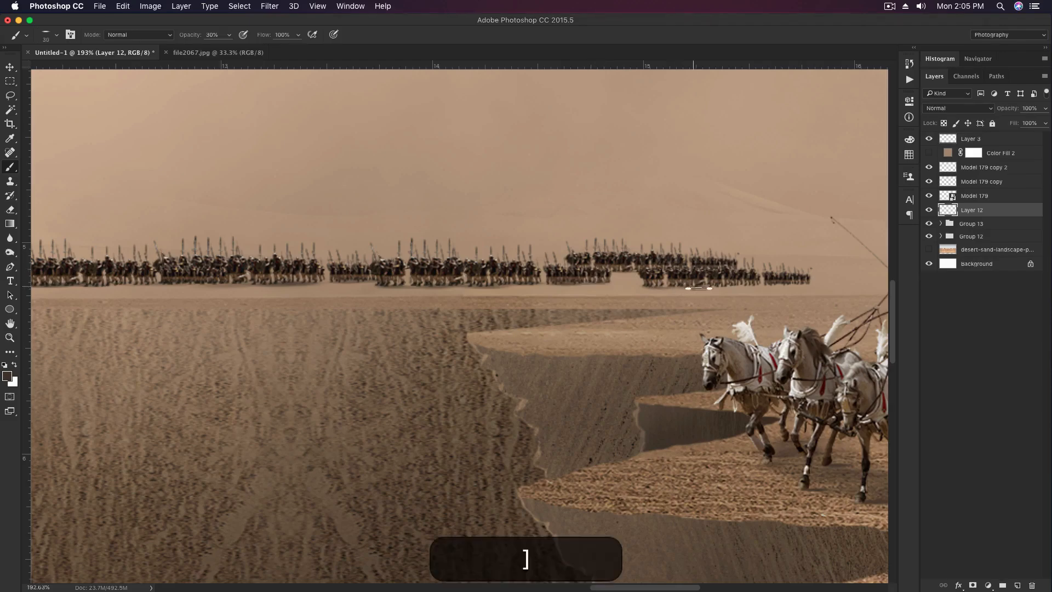
Step: Paint thin ground shadows on Layer 12 beneath the left-hand line of soldiers, out to the mounted rider
scroll(668, 279, left, 20)
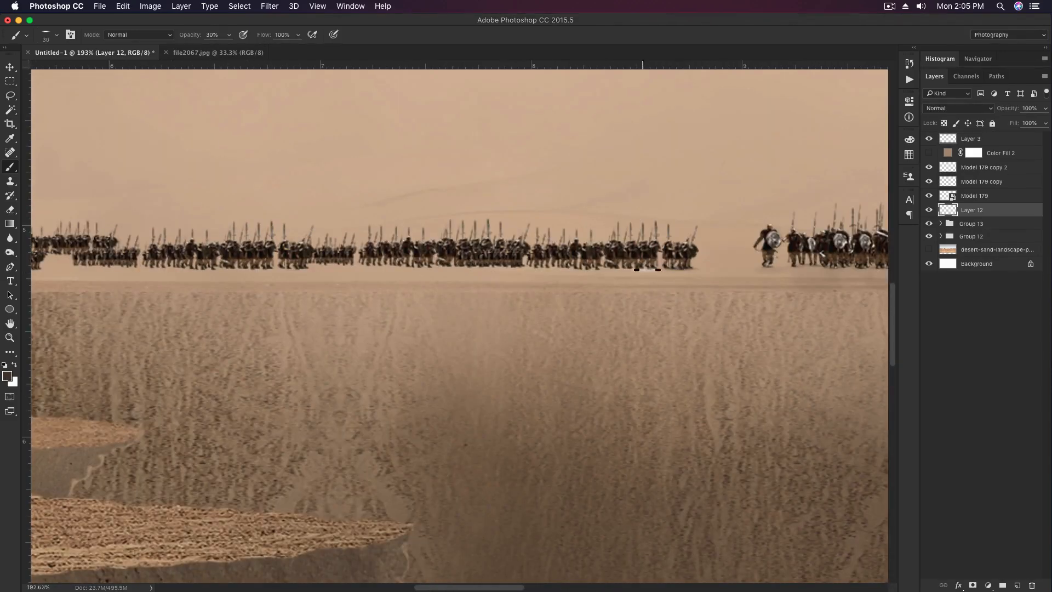
scroll(548, 266, left, 5)
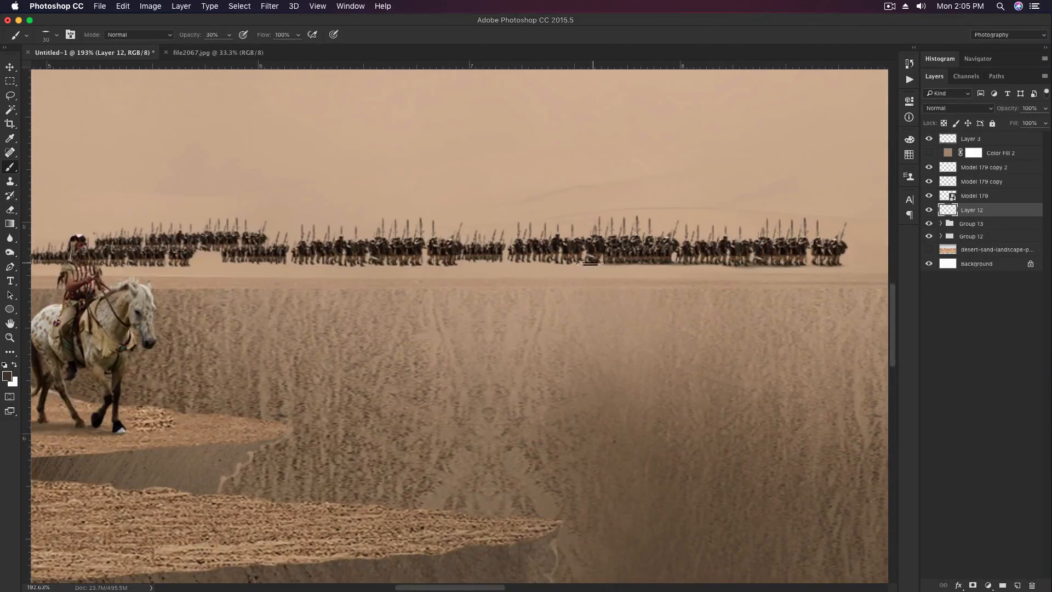
scroll(526, 252, left, 5)
scroll(577, 245, left, 3)
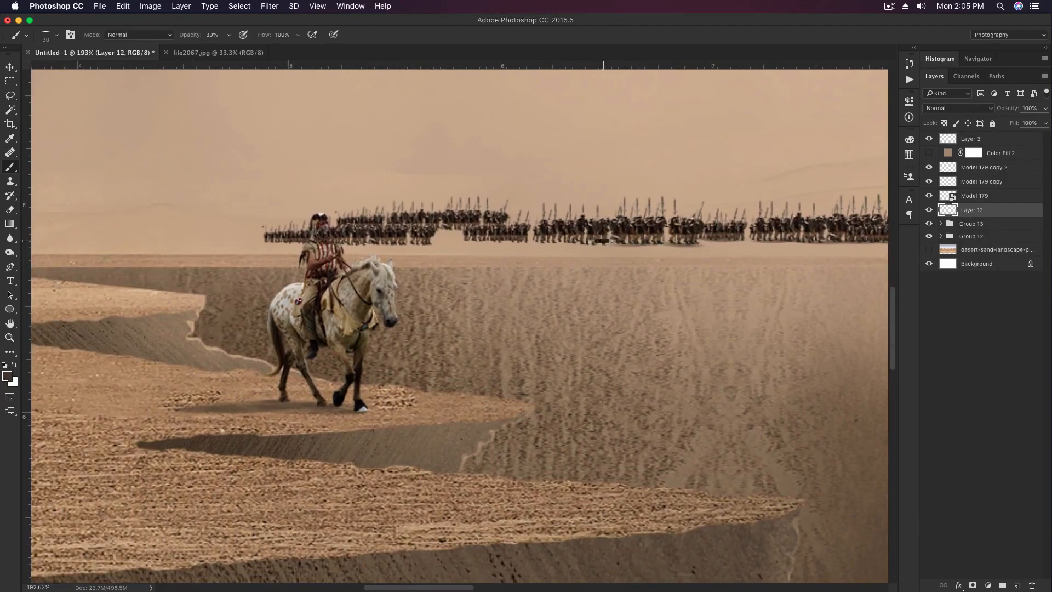
key(bracketleft)
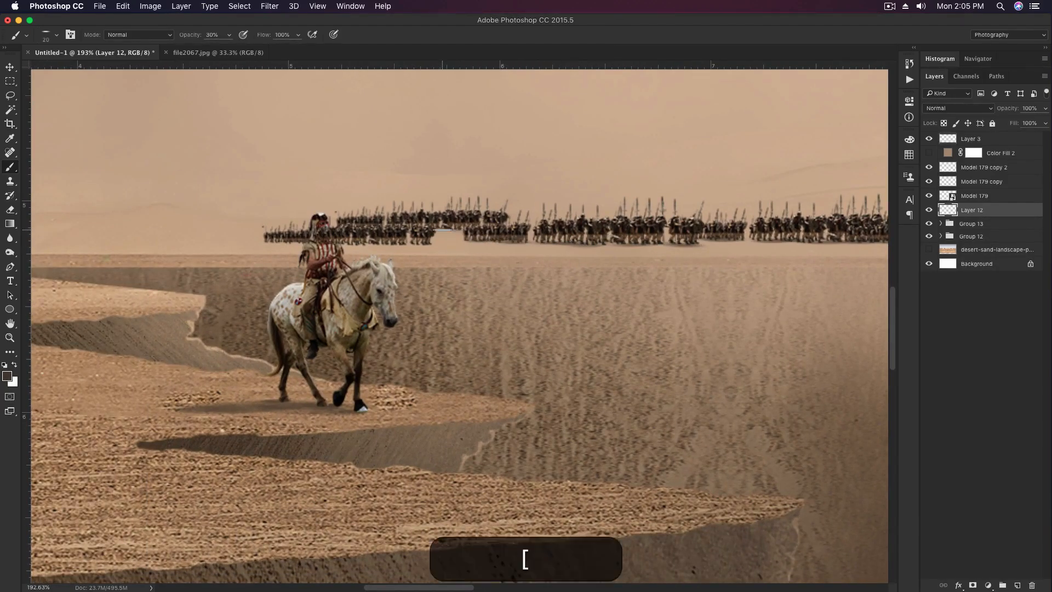
key(bracketright)
key(bracketleft)
key(bracketright)
key(bracketright)
key(bracketright)
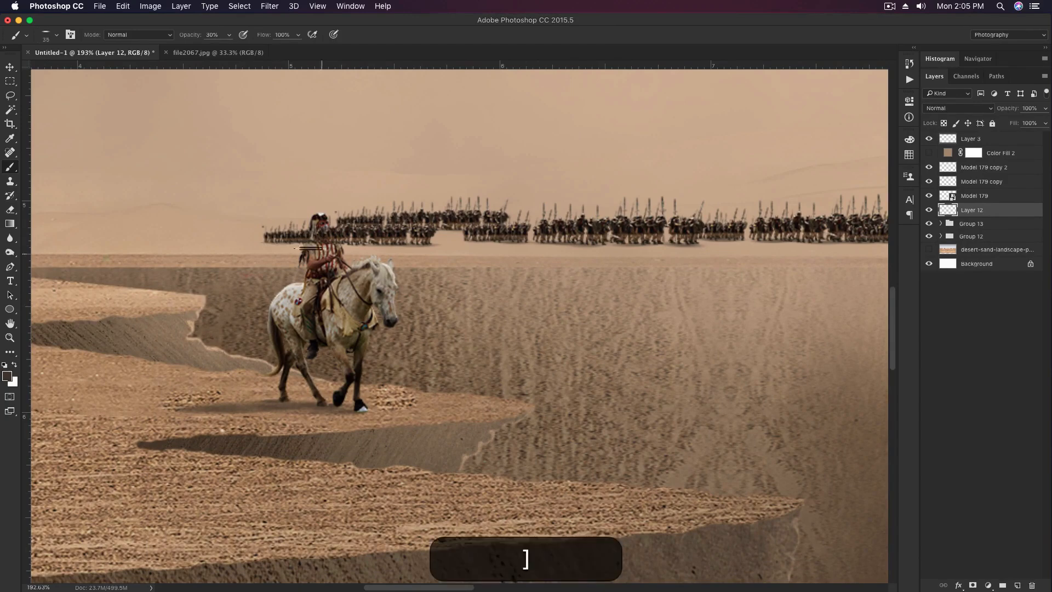
Step: Widen the shadows below the left-hand soldiers with larger, soft strokes spreading onto the ground in front of them
drag(279, 246, 279, 255)
key(bracketleft)
mouse_move(475, 257)
mouse_down()
mouse_move(501, 260)
mouse_move(488, 261)
mouse_move(504, 244)
mouse_move(559, 261)
mouse_up()
key(bracketright)
key(bracketright)
key(bracketright)
mouse_move(632, 247)
mouse_down()
mouse_move(632, 268)
mouse_move(678, 256)
mouse_up()
mouse_move(701, 262)
mouse_down()
mouse_move(502, 286)
mouse_move(530, 281)
mouse_up()
drag(576, 265, 577, 280)
drag(723, 286, 584, 312)
drag(623, 294, 623, 307)
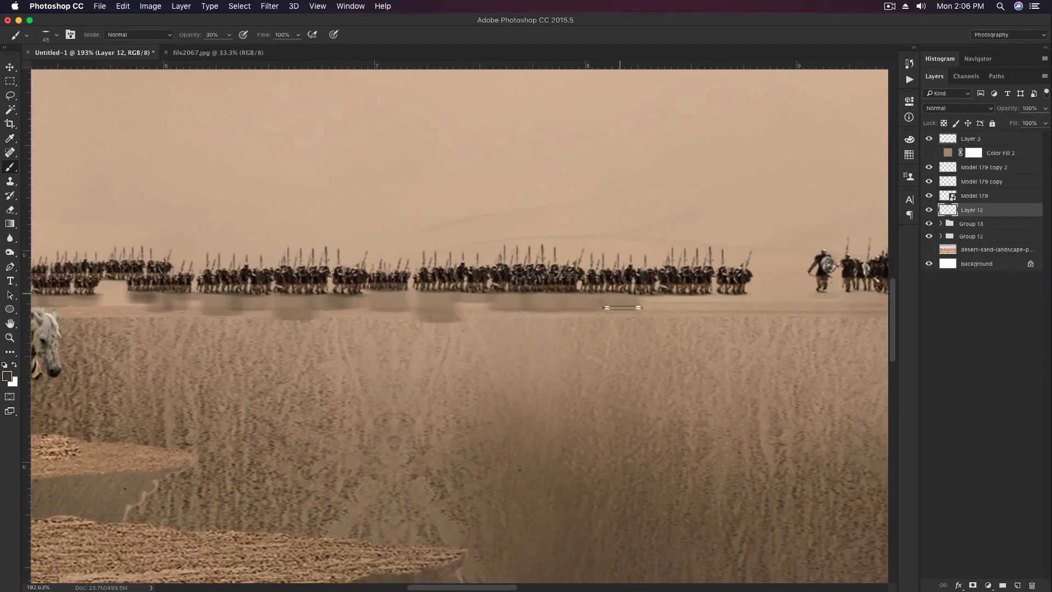
Step: Continue the wide soft ground shadows below the central troop and the right-hand line up to the chariot
drag(732, 293, 487, 291)
drag(588, 275, 449, 275)
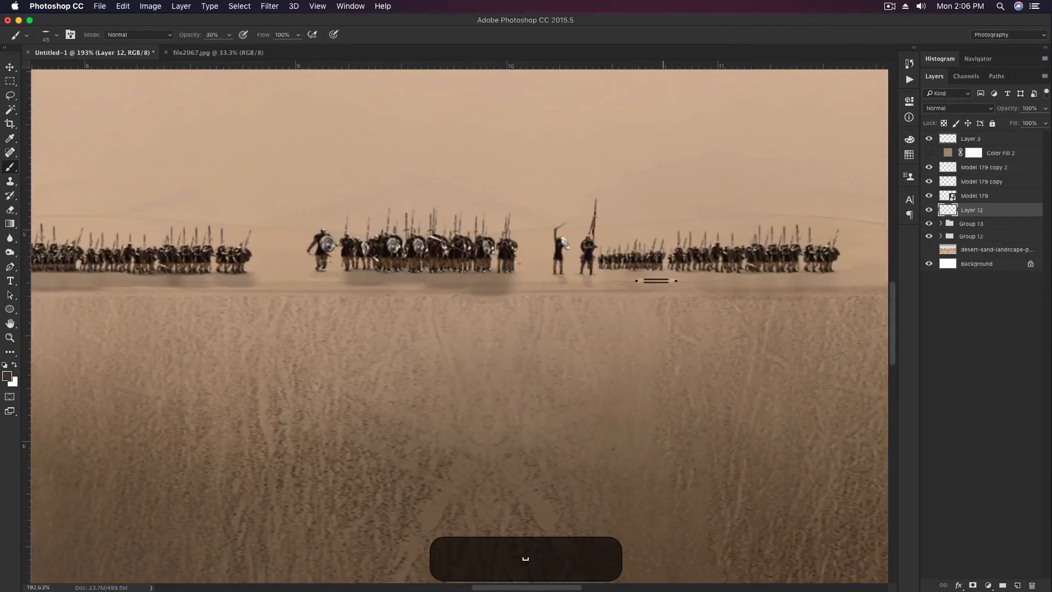
drag(822, 273, 561, 282)
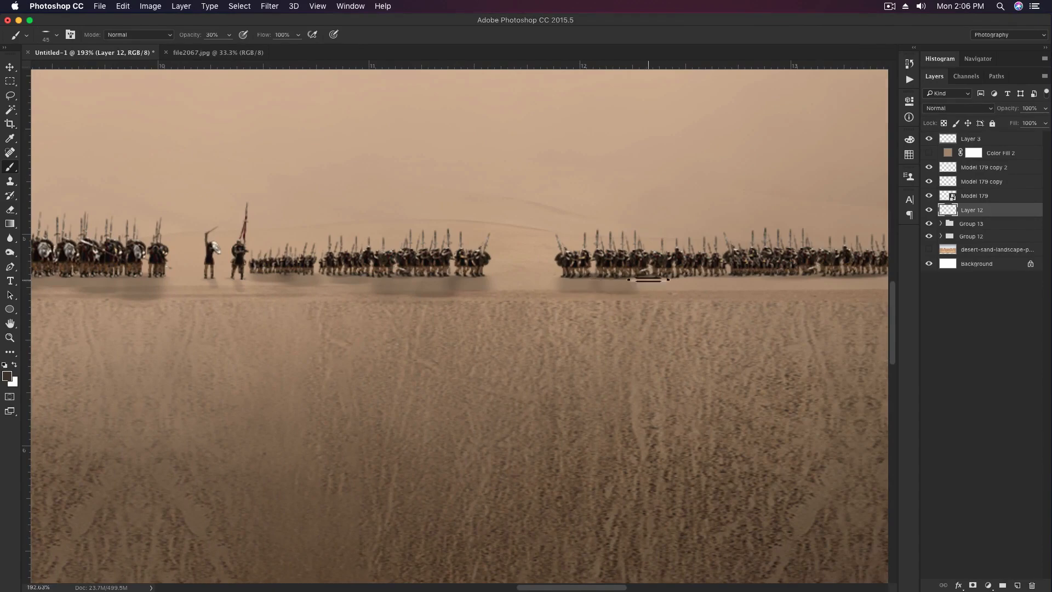
drag(794, 276, 581, 276)
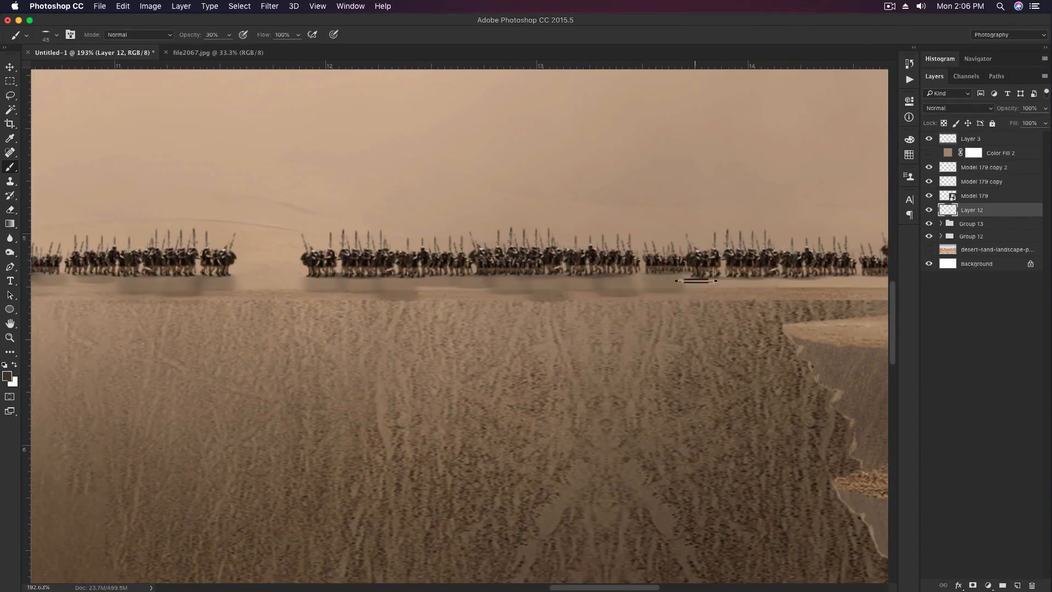
scroll(696, 281, right, 6)
drag(715, 272, 640, 292)
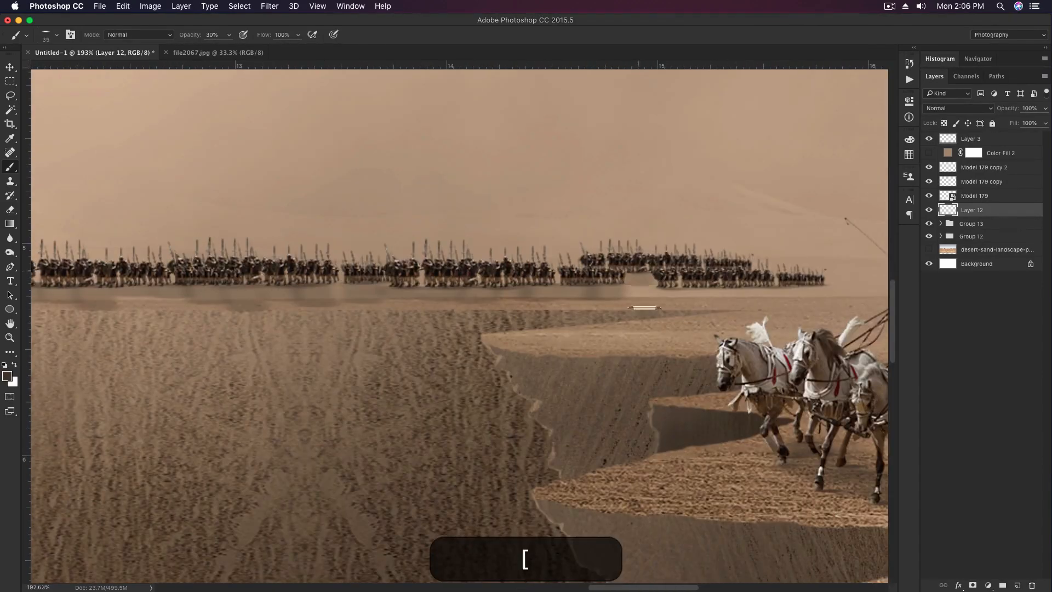
key(bracketright)
drag(796, 289, 809, 298)
Step: Group the Model 179 layers together with the Layer 12 shadows
key(v)
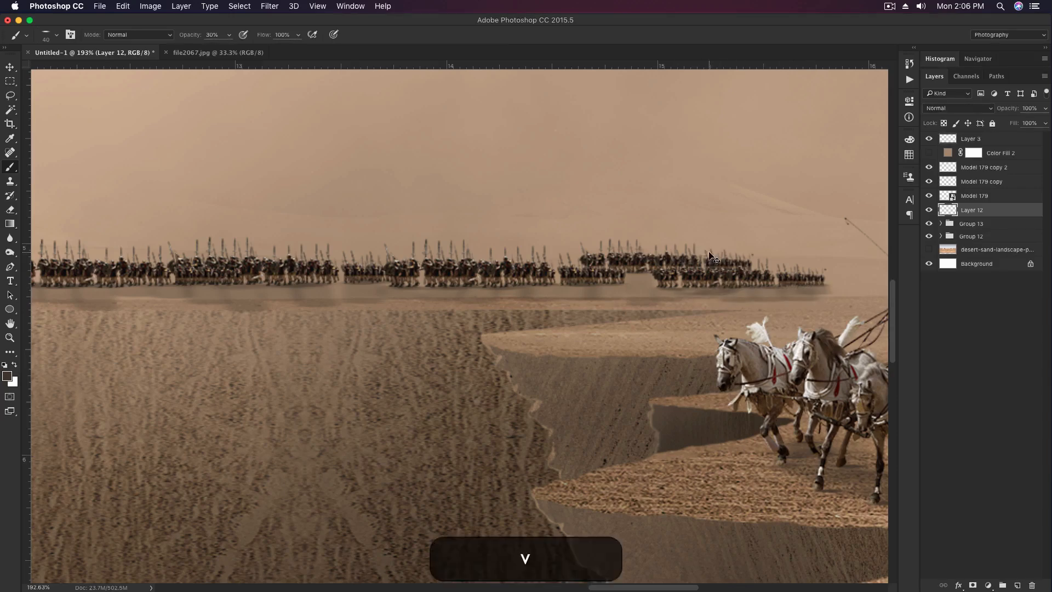
scroll(808, 293, down, 8)
shift+click(1012, 171)
key(super+g)
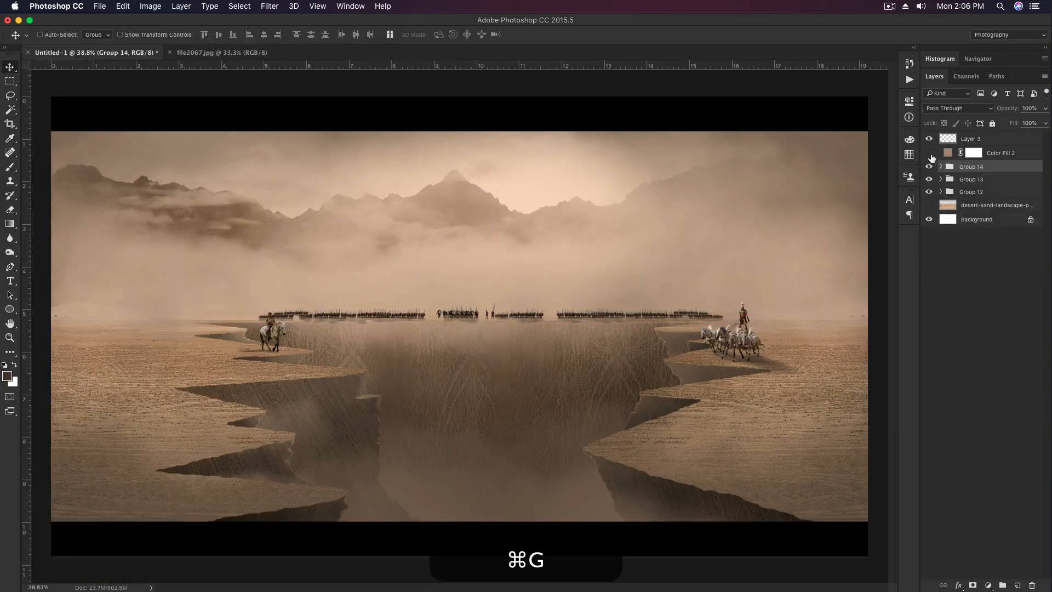
Step: Place the distant-army group below Group 13 and clip the visible Color Fill 2 layer to it as haze
scroll(587, 289, up, 2)
scroll(511, 274, up, 1)
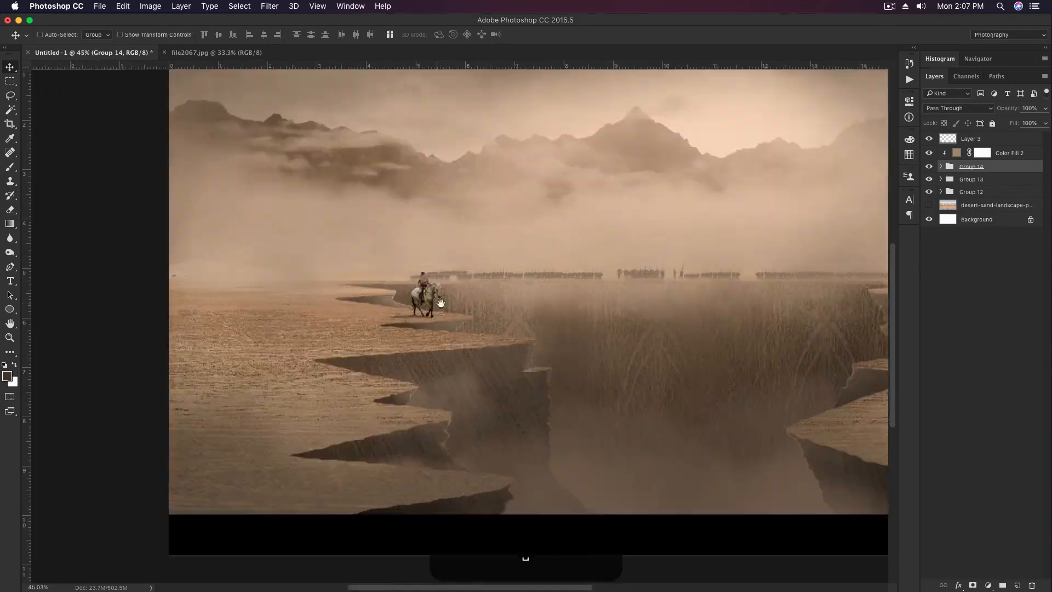
key(super+bracketleft)
key(super+bracketleft)
key(super+bracketright)
click(1028, 155)
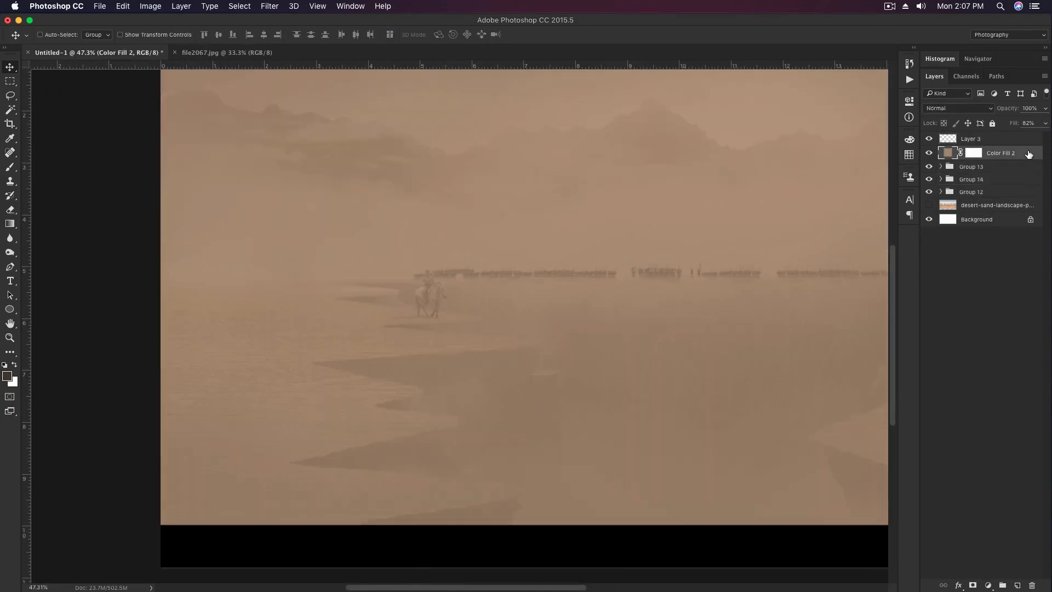
key(super+bracketleft)
alt+click(1020, 174)
Step: Scale the placed Model 180 marching troop down and position it on the horizon just behind the chariot
scroll(491, 277, down, 3)
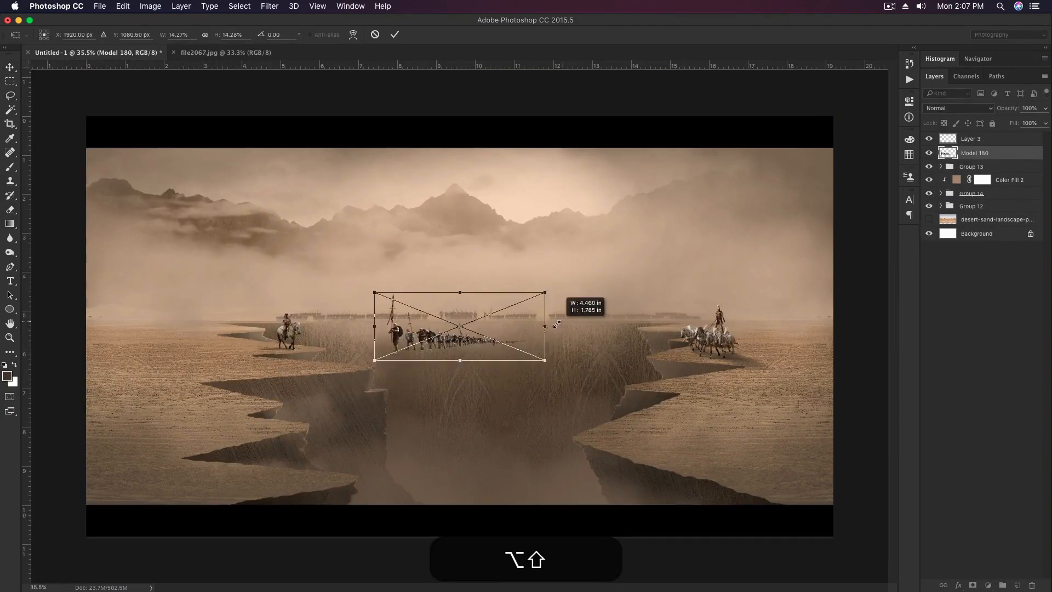
drag(493, 323, 756, 315)
key(Return)
scroll(765, 307, up, 4)
key(super+t)
key(Return)
scroll(760, 310, up, 2)
scroll(759, 308, down, 3)
scroll(759, 308, left, 4)
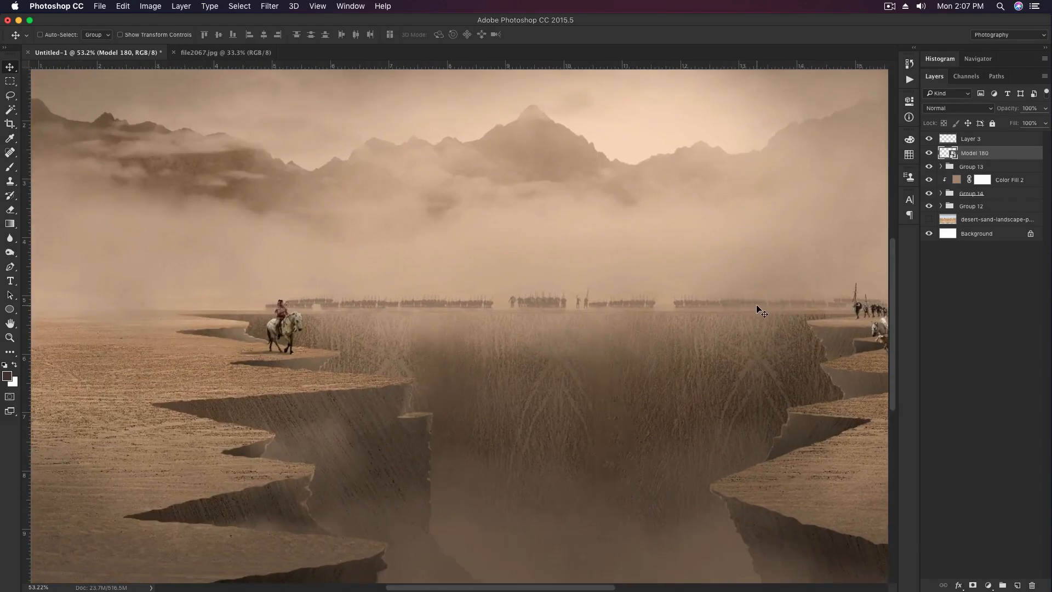
Step: Copy the Model 180 troop to the far left plain and flip the copy horizontally
drag(851, 306, 204, 305)
key(super+t)
right_click(211, 303)
click(247, 430)
drag(274, 307, 99, 316)
key(Return)
scroll(228, 291, down, 3)
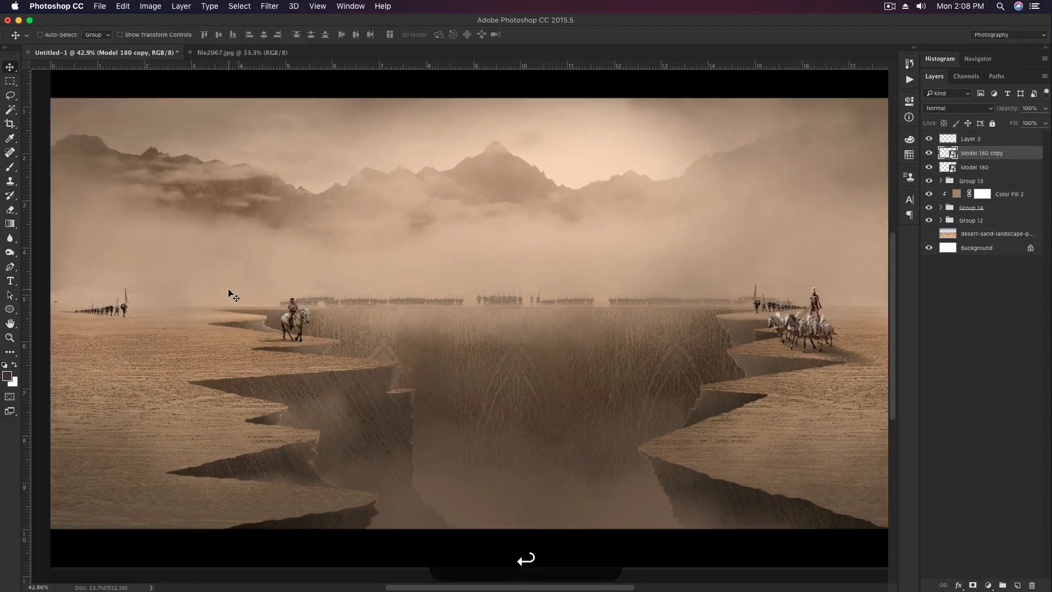
Step: Duplicate the left marching troop, stagger the copy in front of it, and shift both copies together into place
scroll(229, 291, up, 3)
drag(222, 312, 435, 309)
mouse_move(313, 311)
mouse_down()
mouse_move(350, 313)
mouse_move(317, 328)
mouse_up()
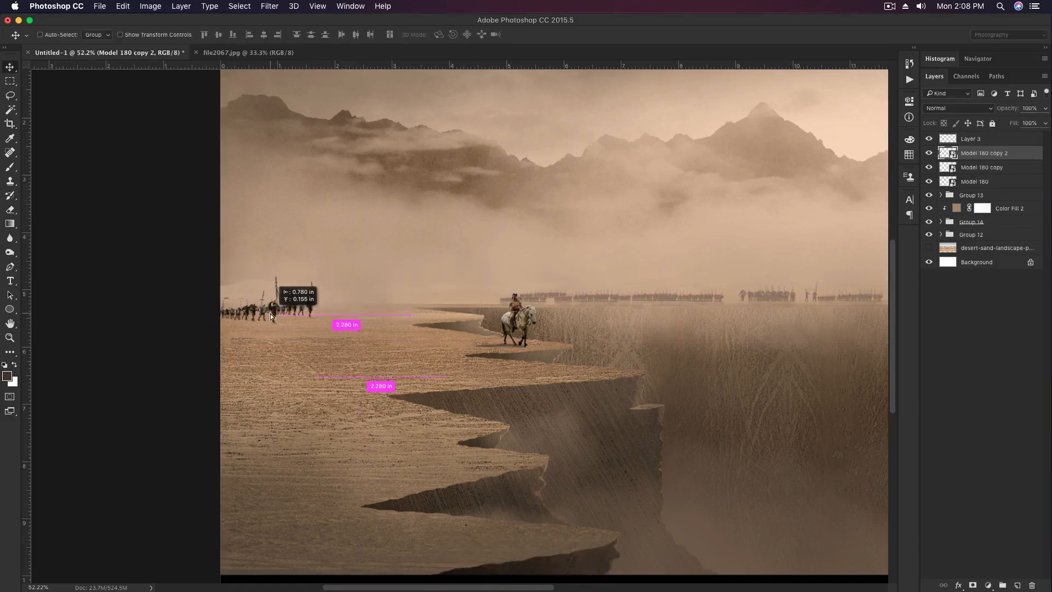
scroll(661, 321, down, 1)
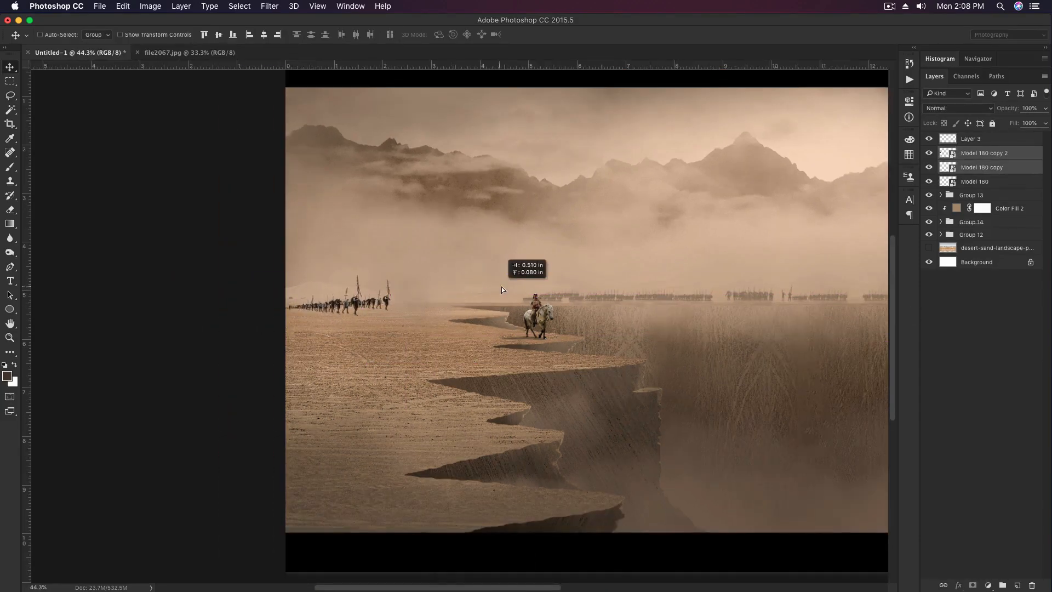
drag(501, 287, 506, 287)
scroll(506, 287, right, 3)
scroll(630, 215, down, 1)
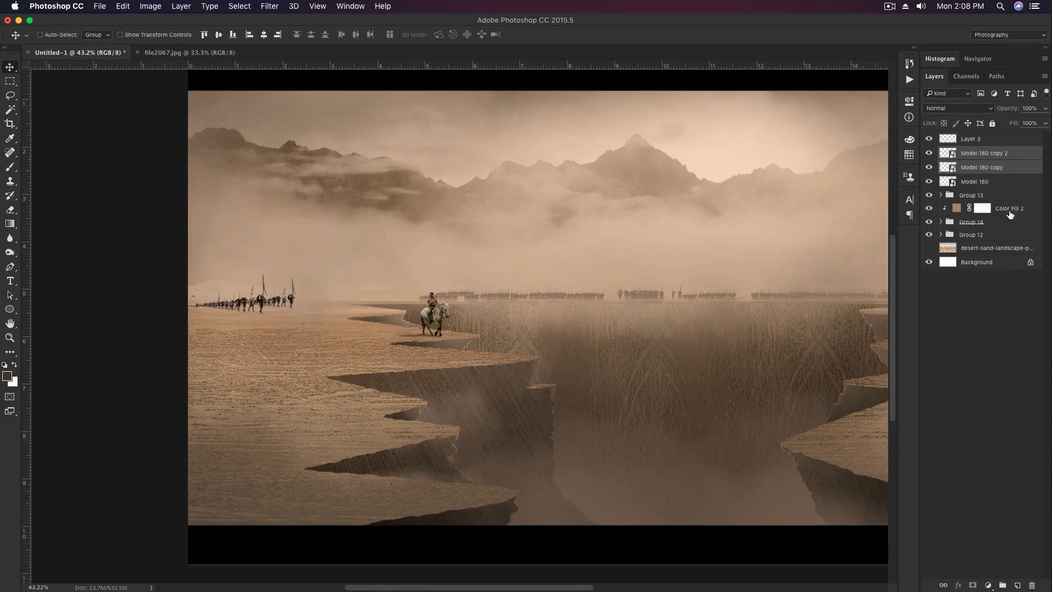
Step: Group the Model 180 layers and clip a duplicate of Color Fill 2 to the new group
key(super+g)
key(super+0)
click(1029, 180)
key(super+j)
key(super+])
key(super+])
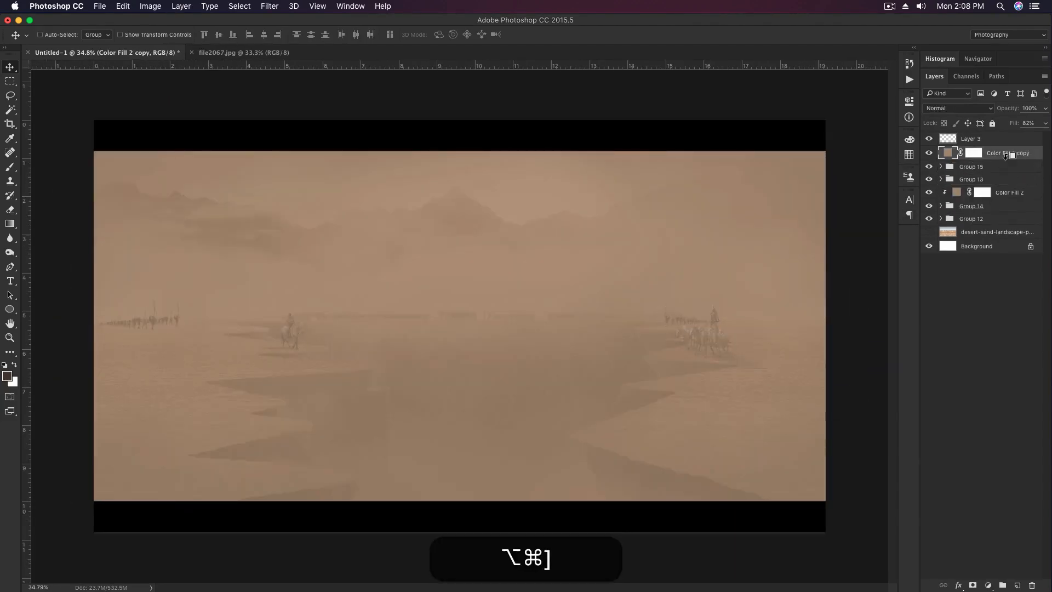
key(super+alt+g)
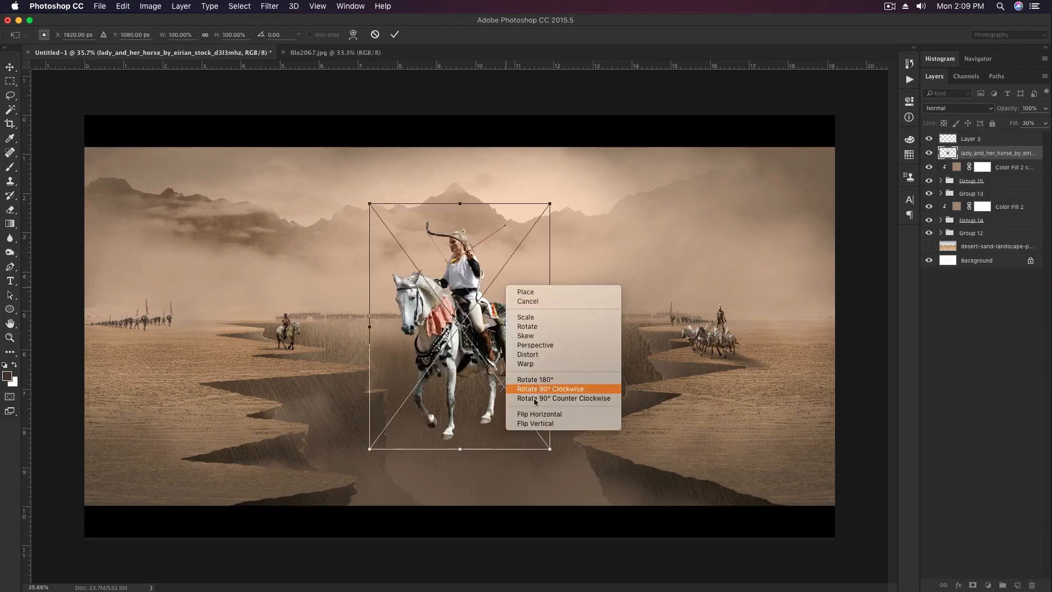
Step: Flip the placed horsewoman horizontally, scale her to about 25%, and position her in front of the rider on the left ledge
click(599, 387)
drag(629, 200, 482, 296)
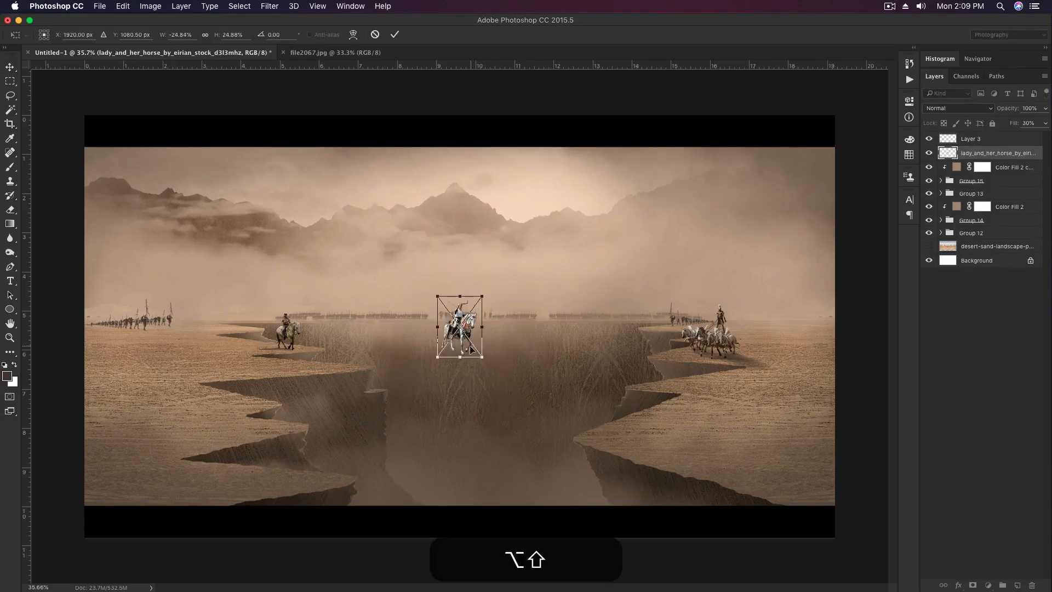
drag(470, 349, 256, 364)
drag(270, 310, 268, 308)
scroll(250, 309, up, 2)
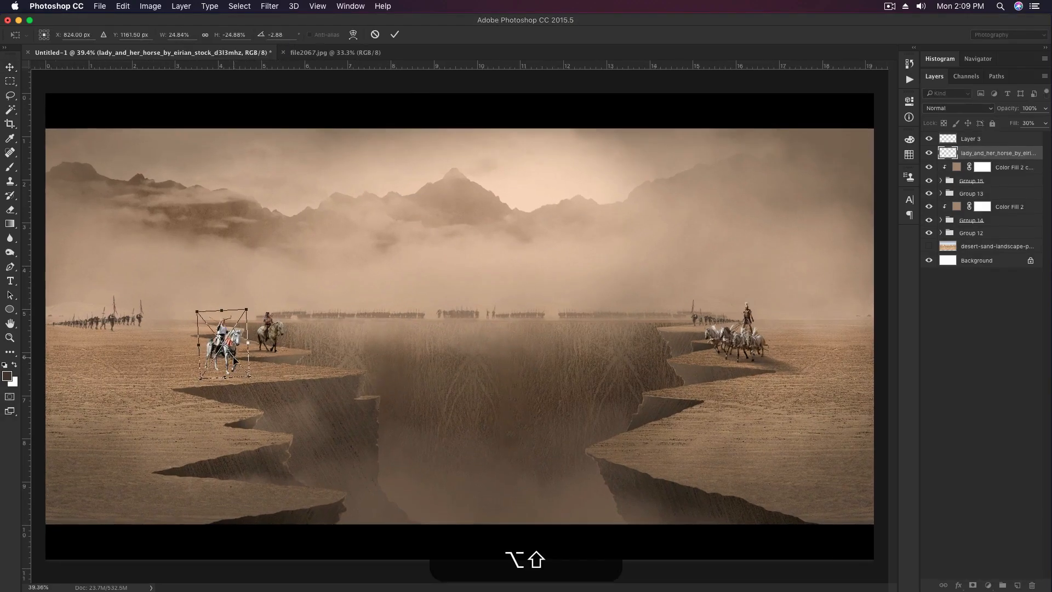
key(Return)
Step: Apply Camera Raw Filter and Color Balance adjustments to the horsewoman to match her to the scene
scroll(234, 359, up, 3)
key(super+shift+a)
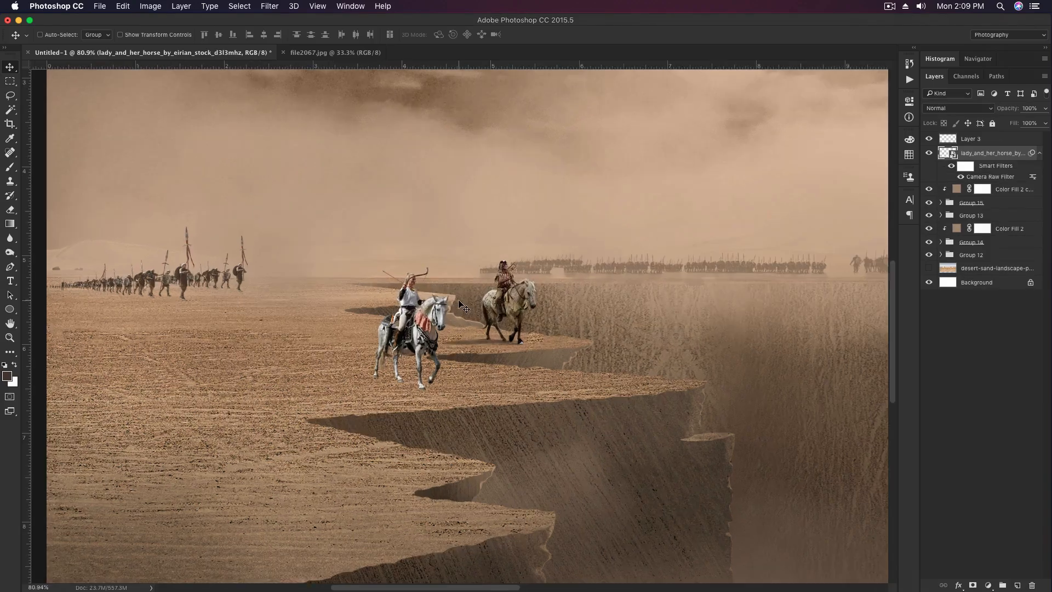
key(super+b)
drag(523, 213, 677, 238)
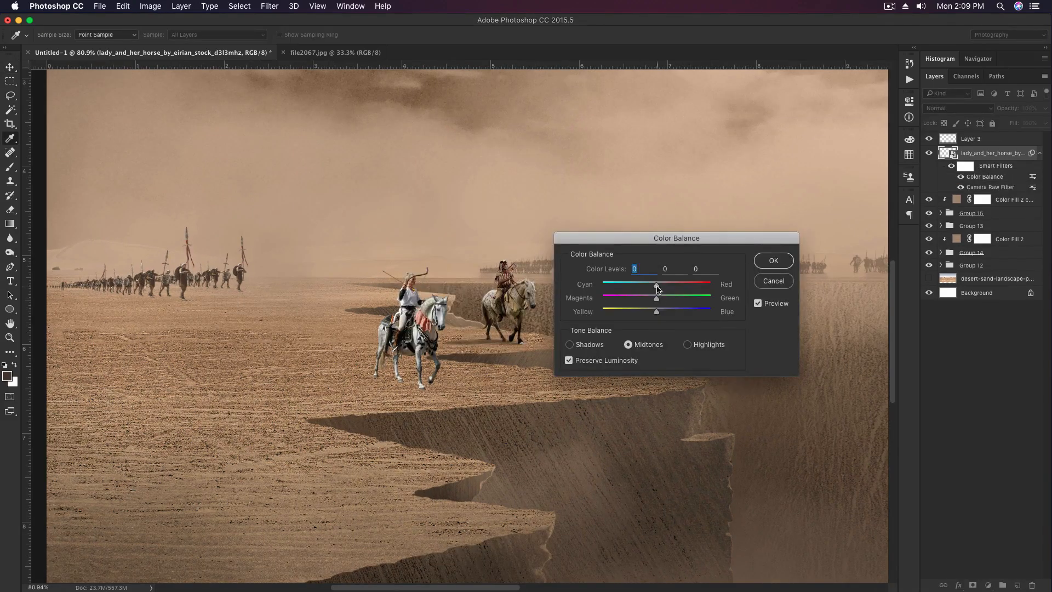
key(Return)
Step: Apply an Exposure adjustment to the horsewoman layer
click(150, 6)
mouse_move(164, 35)
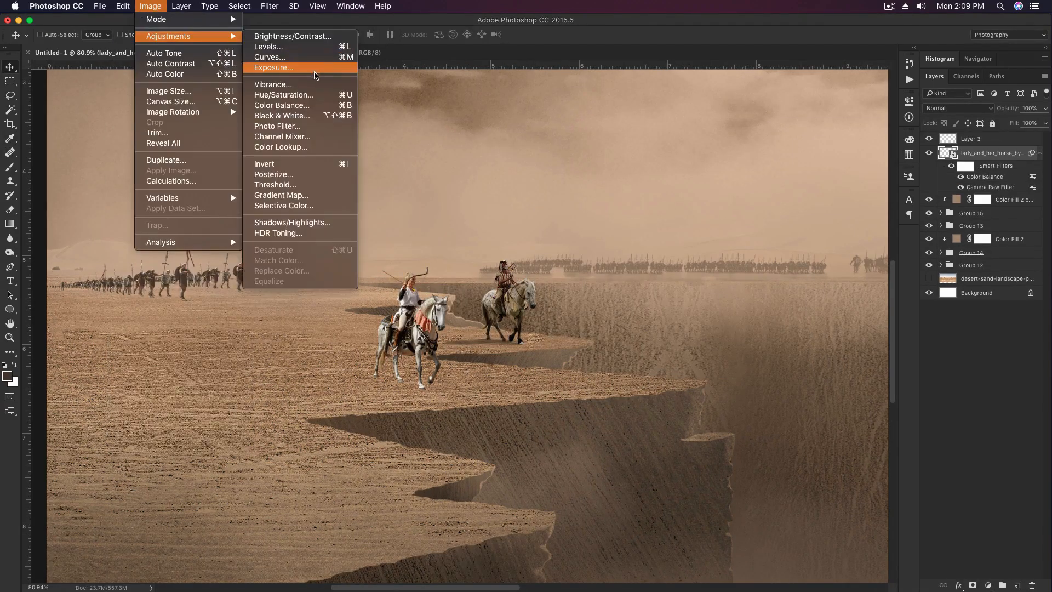
click(285, 65)
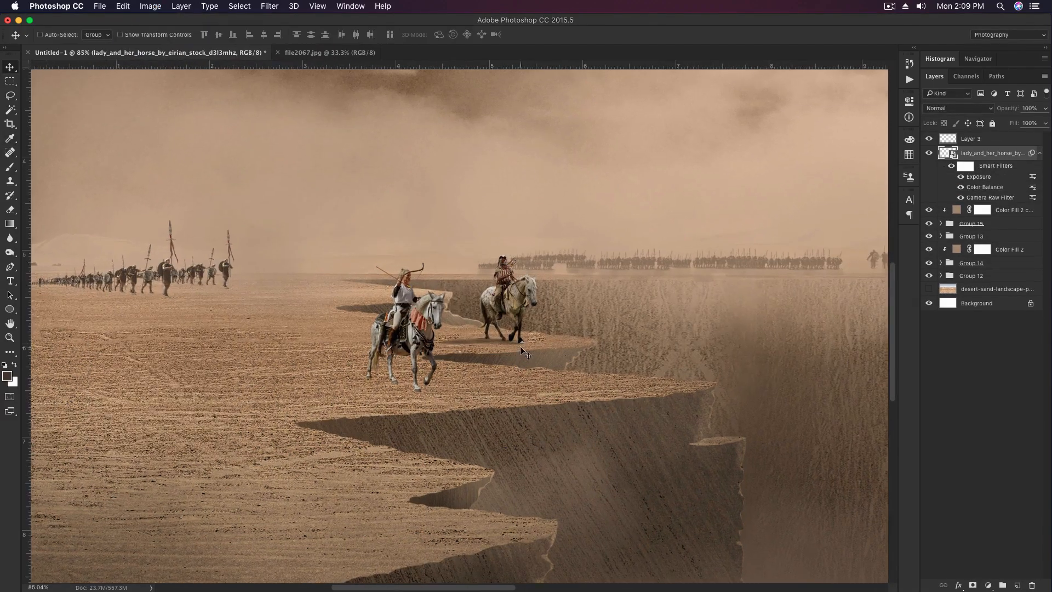
Step: Add a new layer above the horsewoman and paint dark ground shadows under her horse's hooves with the flattened brush at 30% opacity
key(b)
scroll(427, 386, up, 2)
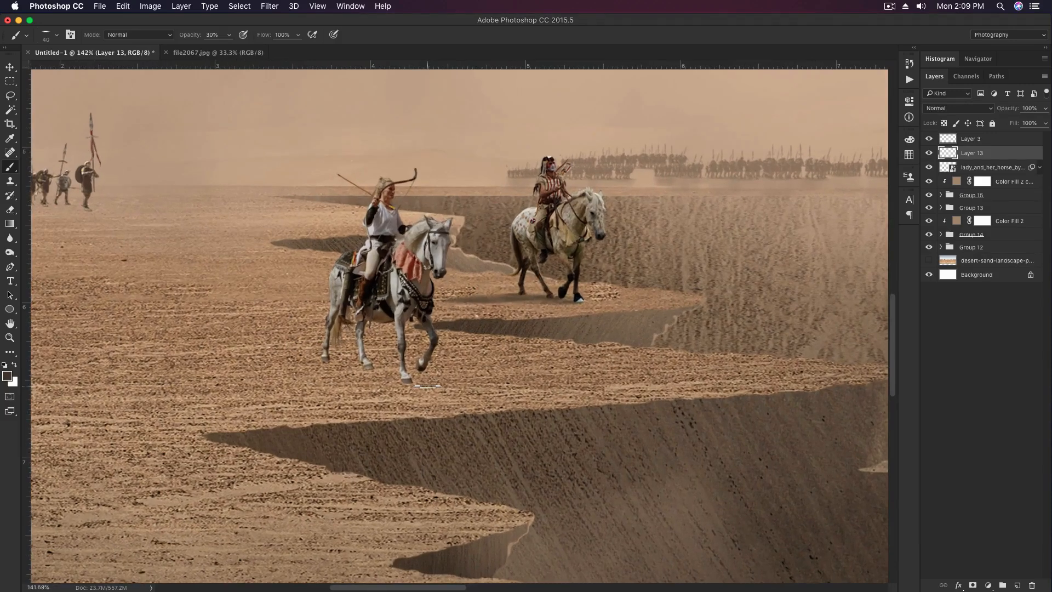
key(bracketleft)
key(bracketleft)
key(bracketleft)
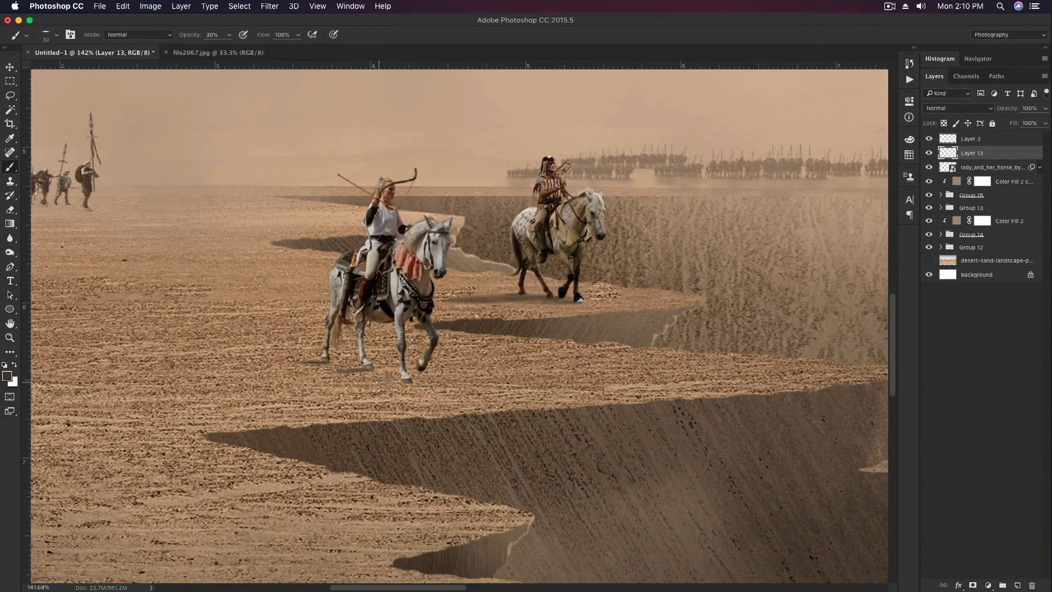
key(bracketright)
key(bracketright)
key(bracketright)
key(bracketright)
key(bracketright)
key(bracketright)
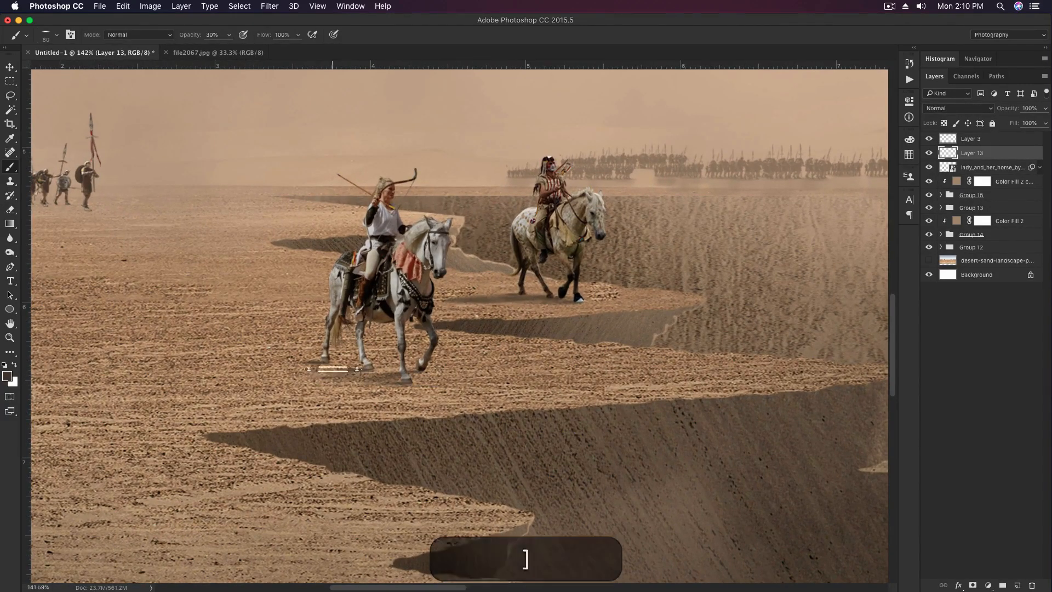
mouse_move(359, 380)
mouse_down()
mouse_move(206, 386)
mouse_move(300, 378)
mouse_up()
scroll(307, 340, down, 10)
key(v)
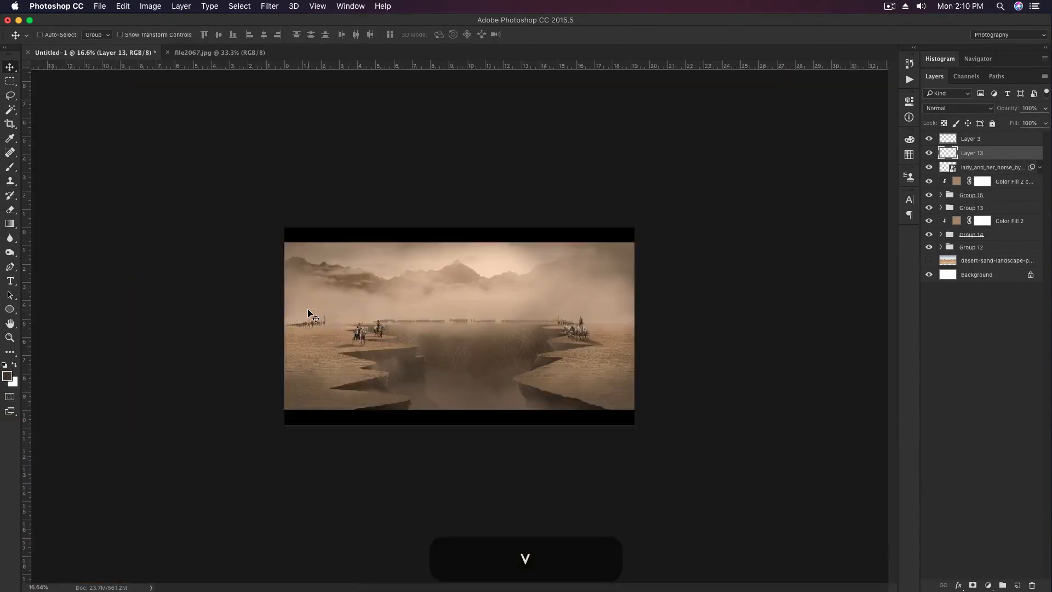
Step: Flip the placed file2885 rider horizontally, scale him to about 22%, and position him on the right canyon ledge
scroll(459, 326, up, 4)
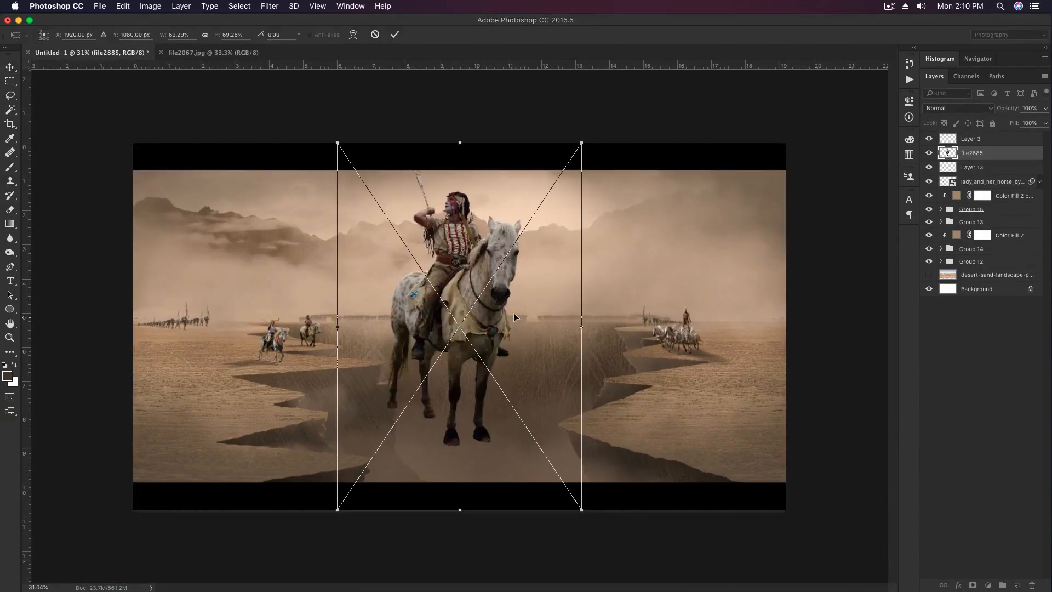
right_click(514, 312)
click(543, 442)
drag(582, 144, 498, 267)
drag(469, 330, 614, 393)
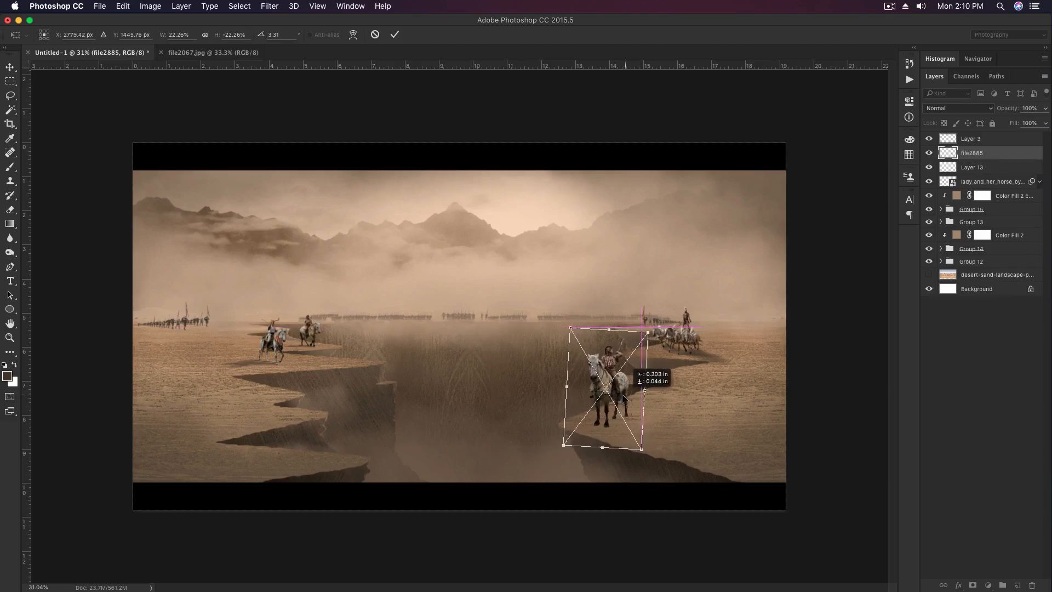
key(Return)
Step: Enlarge the file2885 rider to about 25% and nudge him closer to the tip of the right ledge
scroll(657, 390, up, 4)
key(super+t)
drag(651, 270, 663, 253)
drag(639, 380, 630, 386)
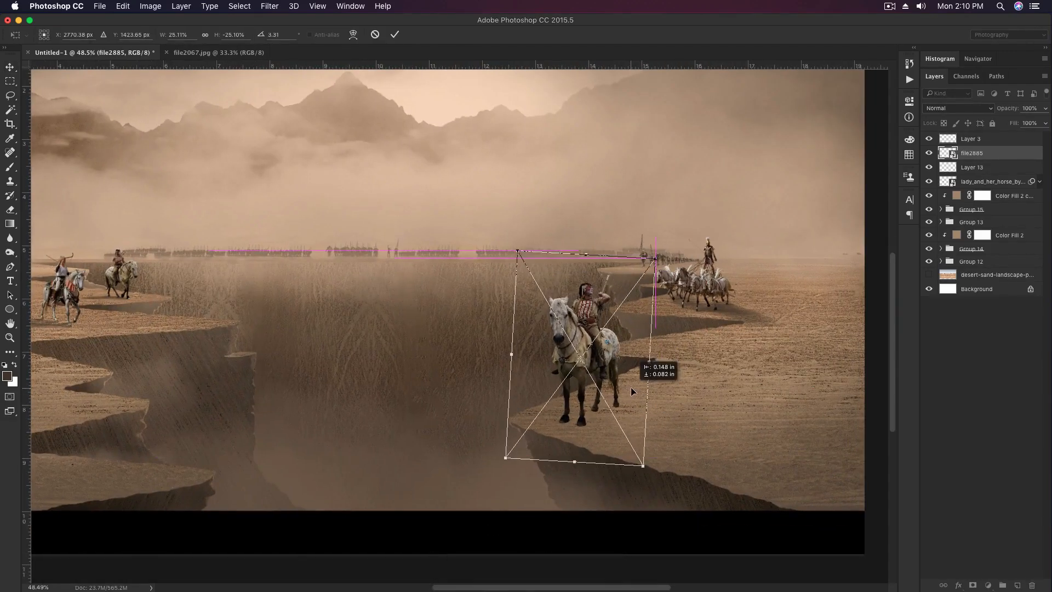
key(Return)
Step: Add a new layer beneath the file2885 rider and paint a soft shadow extending from the horse's outer rear hoof at 30% opacity
scroll(647, 383, up, 1)
key(shift+super+n)
key(Return)
key(b)
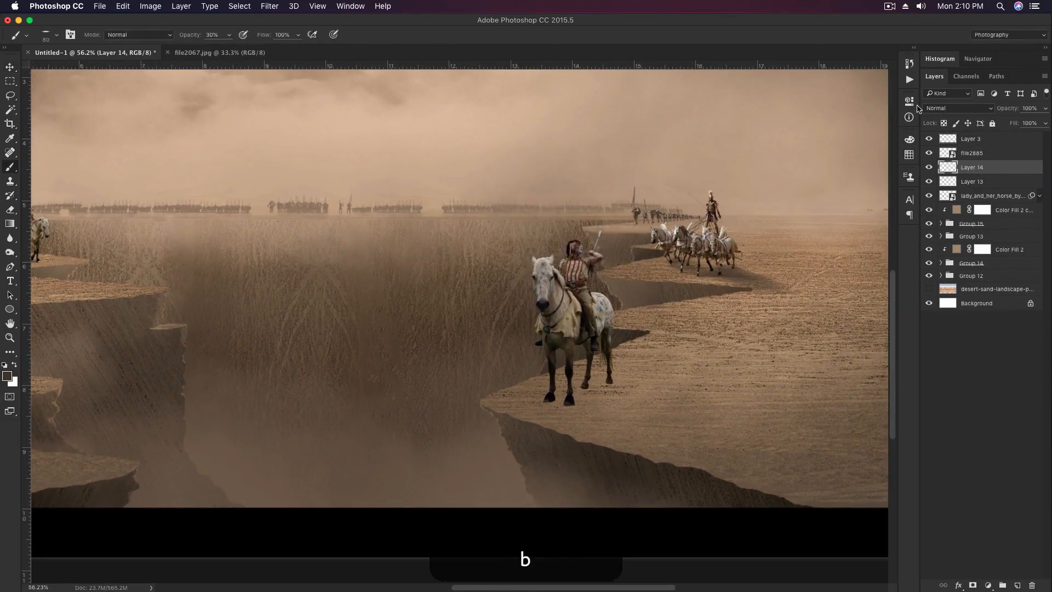
scroll(617, 428, up, 5)
key(bracketleft)
key(bracketleft)
key(bracketleft)
key(bracketleft)
key(bracketleft)
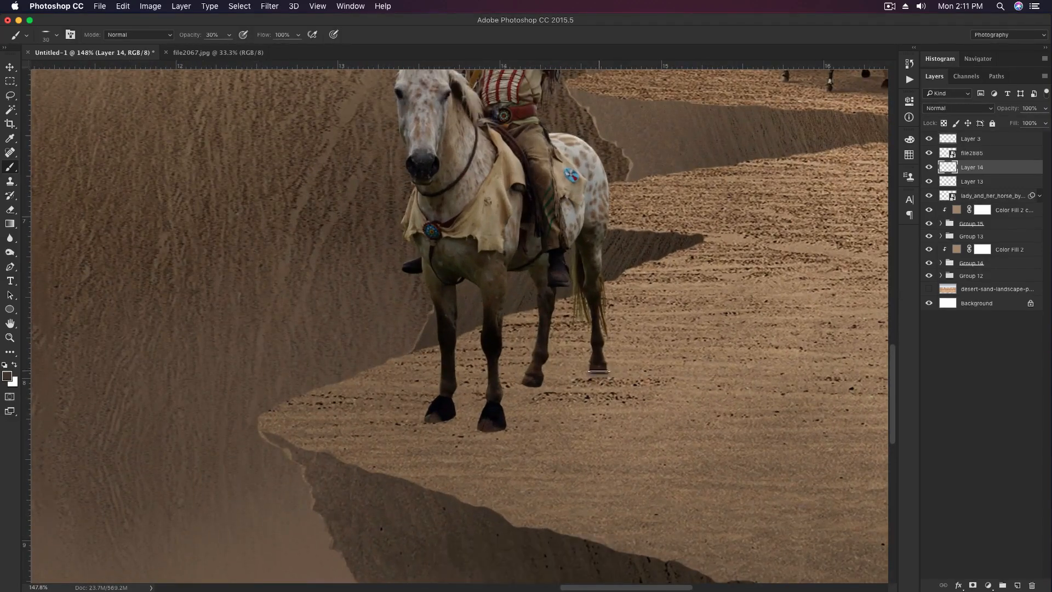
key(bracketright)
drag(599, 418, 599, 454)
key(bracketleft)
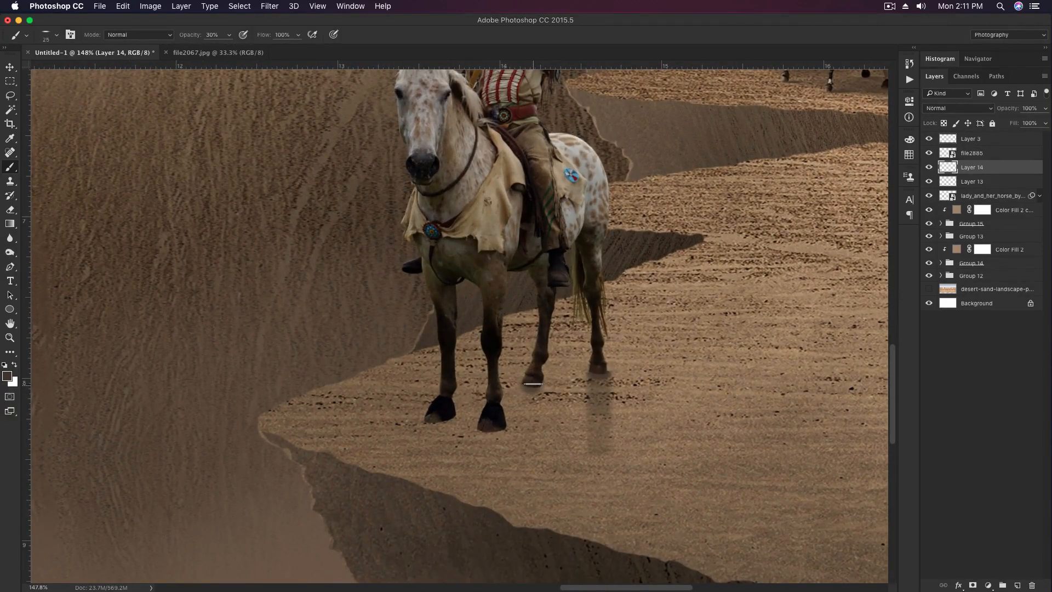
Step: Paint matching shadows extending from the other rear hoof and both front hooves of the horse on the right ledge
key(bracketright)
key(bracketright)
key(bracketright)
key(bracketright)
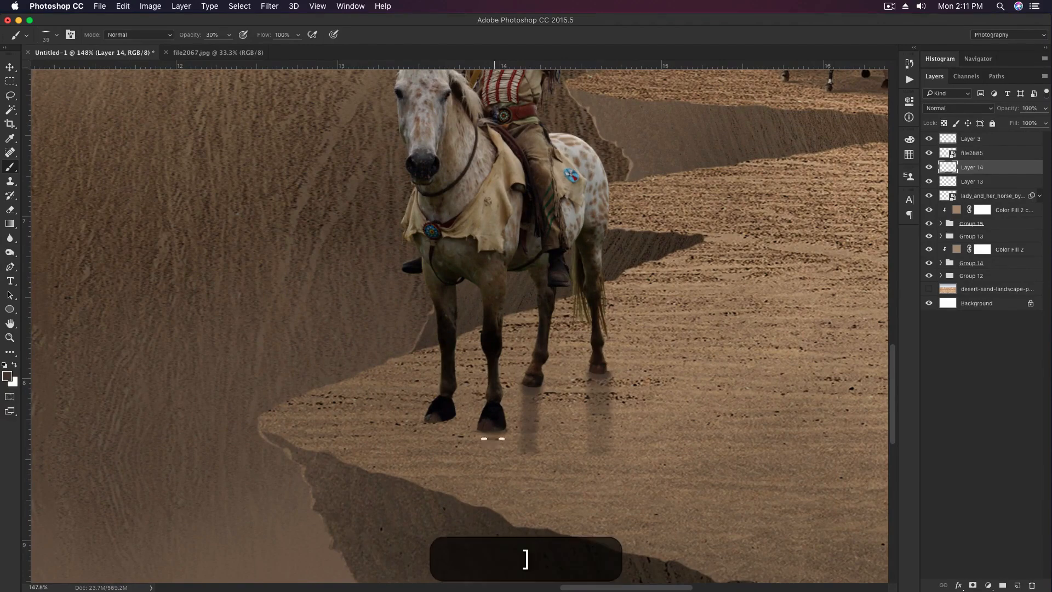
drag(489, 436, 470, 479)
key(bracketleft)
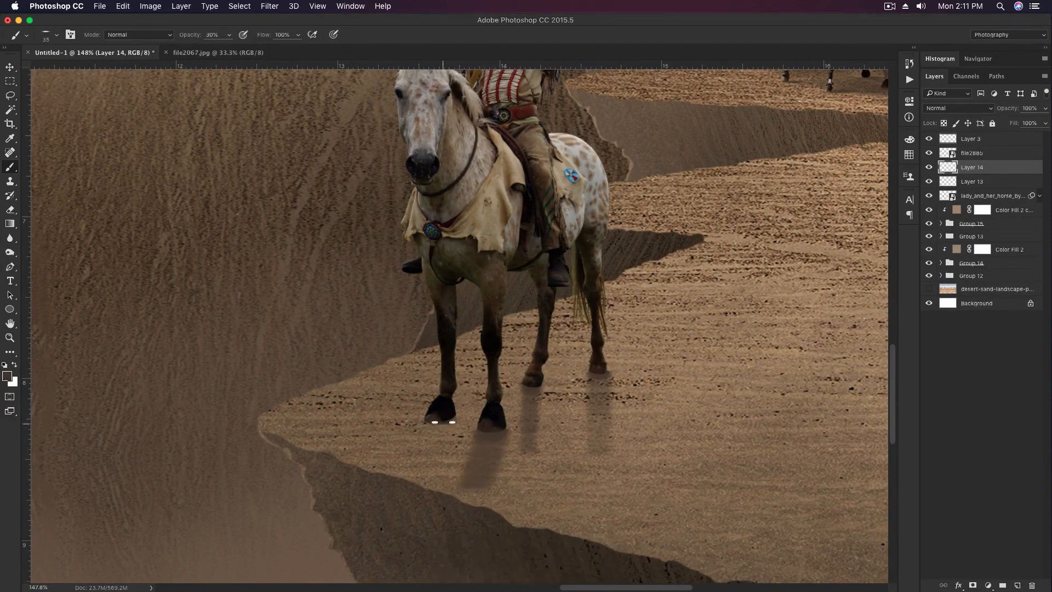
key(bracketright)
key(bracketright)
drag(443, 427, 430, 468)
Step: Paint the broad body shadow joining the leg shadows in front of the horse using an enlarged flattened brush
scroll(530, 331, down, 3)
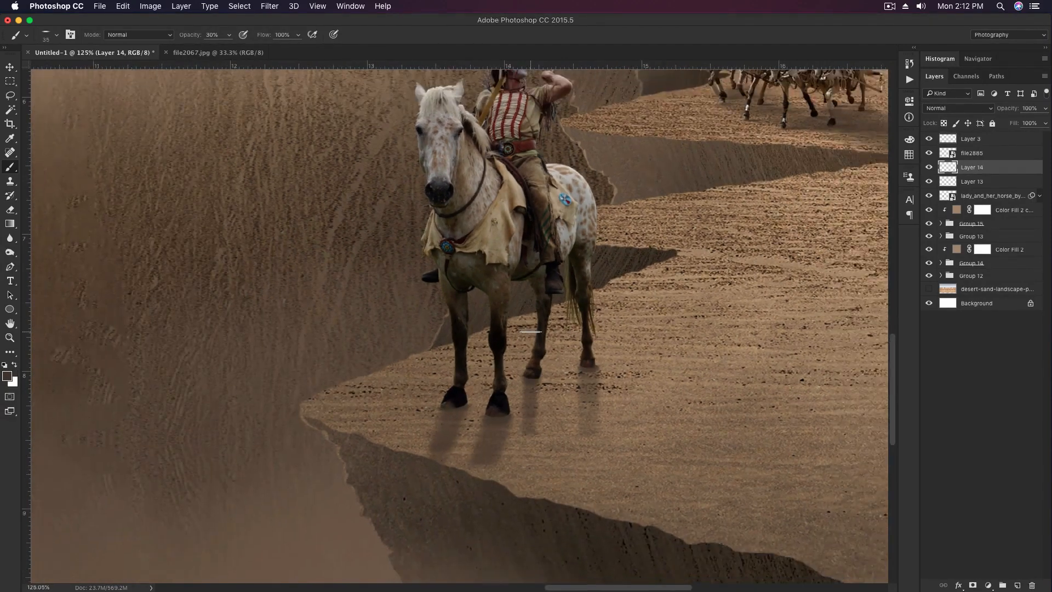
key(bracketright)
key(bracketright)
key(bracketright)
drag(569, 419, 541, 474)
key(bracketright)
key(bracketright)
key(bracketright)
right_click(560, 398)
click(629, 44)
key(bracketright)
drag(550, 396, 535, 472)
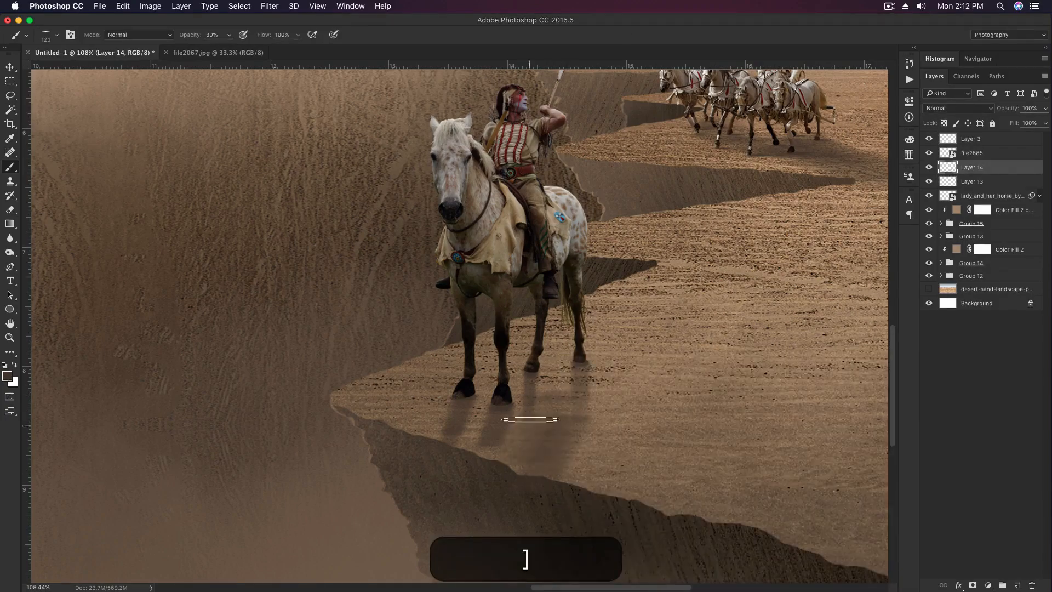
drag(527, 418, 477, 475)
Step: Set the horse's shadow layer to Multiply and add a layer mask to it
scroll(561, 336, down, 3)
key(v)
click(959, 108)
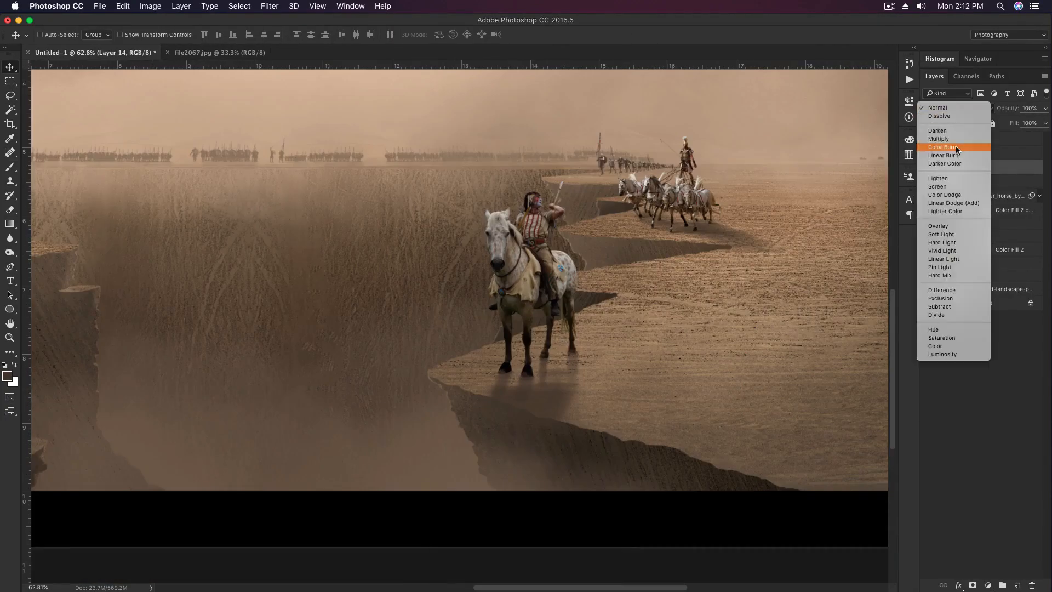
click(943, 140)
click(973, 585)
Step: Start masking the shadow that spills over the cliff face with the flattened brush in black at 30% opacity
key(e)
scroll(556, 433, up, 5)
key(bracketright)
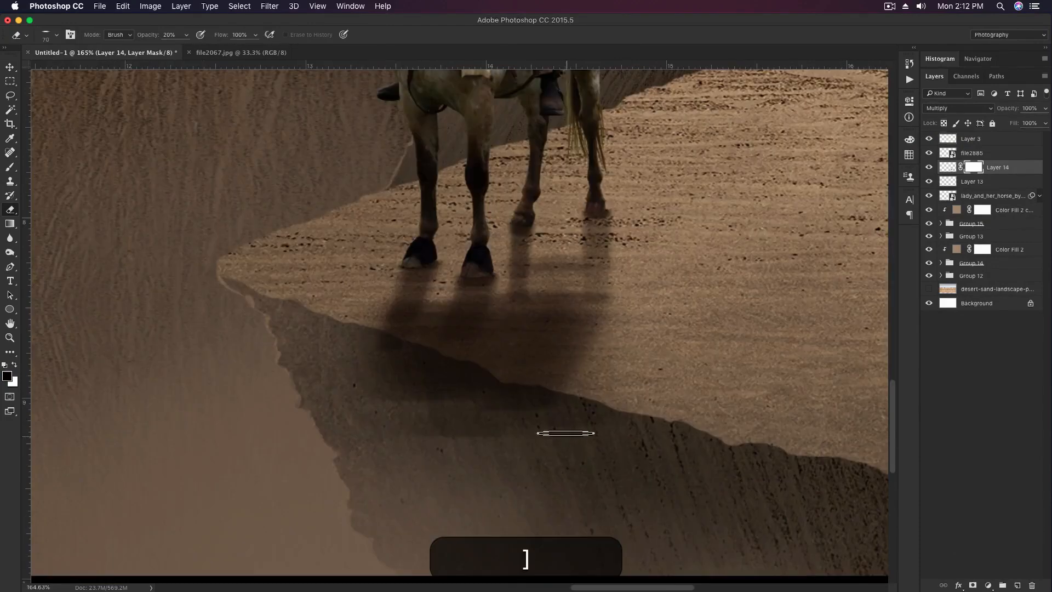
key(b)
drag(411, 386, 387, 383)
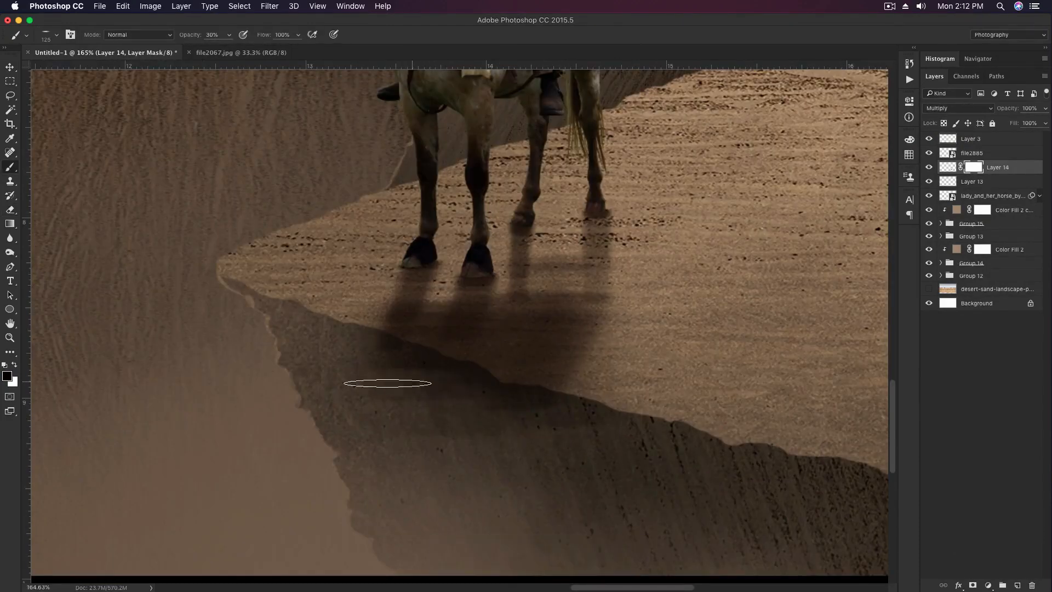
Step: Mask out the remaining shadow on the cliff face along the ledge's edge with a round brush at 100% opacity
right_click(434, 351)
drag(459, 379, 459, 368)
click(539, 219)
key(0)
key(bracketleft)
key(bracketleft)
key(bracketleft)
key(bracketleft)
key(bracketleft)
key(bracketleft)
key(bracketleft)
key(bracketleft)
drag(564, 419, 371, 347)
key(bracketright)
key(bracketright)
key(bracketright)
key(bracketright)
drag(465, 443, 370, 423)
scroll(559, 424, up, 2)
scroll(559, 424, down, 3)
Step: Soften the masked shadow along the ledge's edge with a 125 px round brush at 20% opacity
key(2)
key(bracketright)
key(bracketright)
key(bracketright)
key(bracketright)
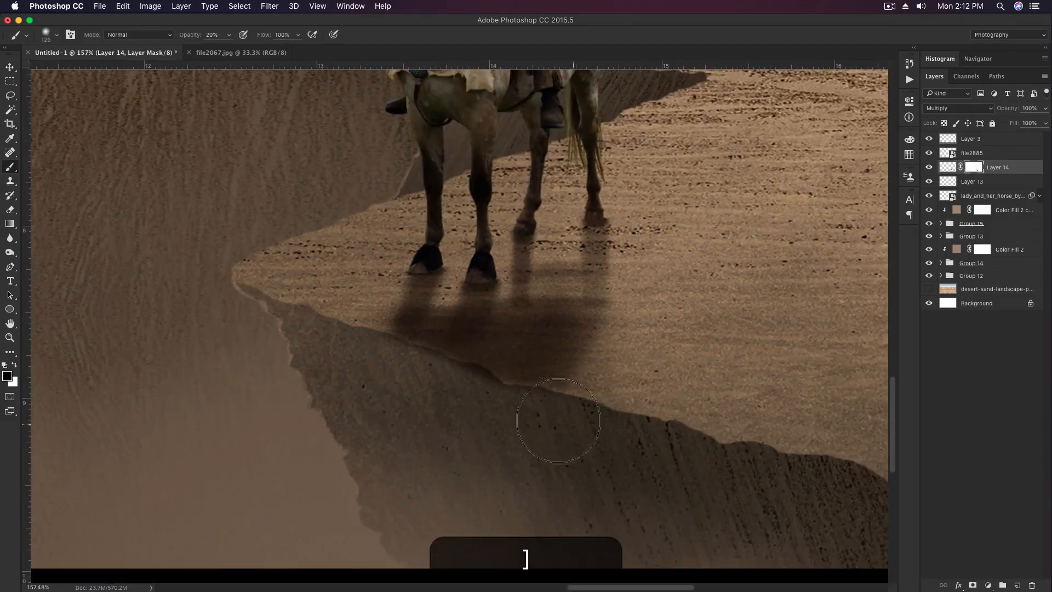
drag(430, 348, 652, 403)
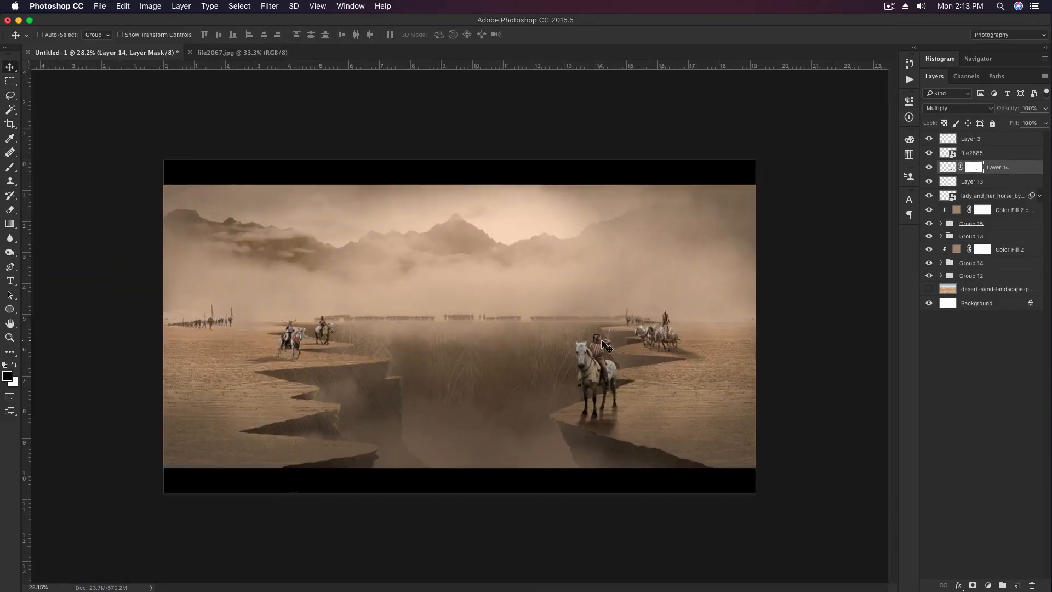
key(super+0)
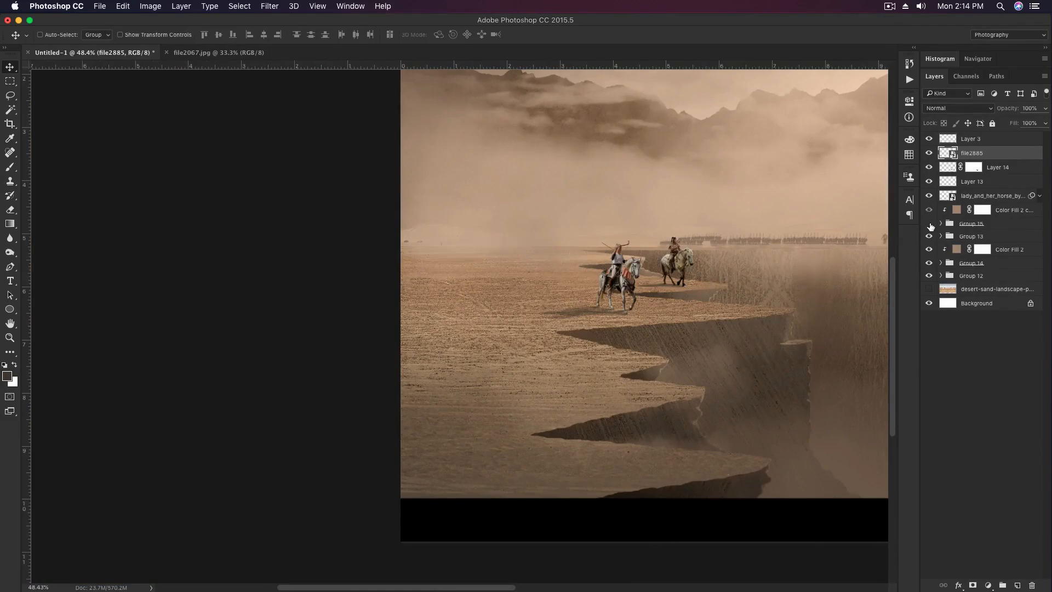
Step: Add a new layer above Group 13, fill it with the dark brown foreground colour, and set it to Multiply
click(971, 237)
scroll(538, 263, up, 2)
key(alt+BackSpace)
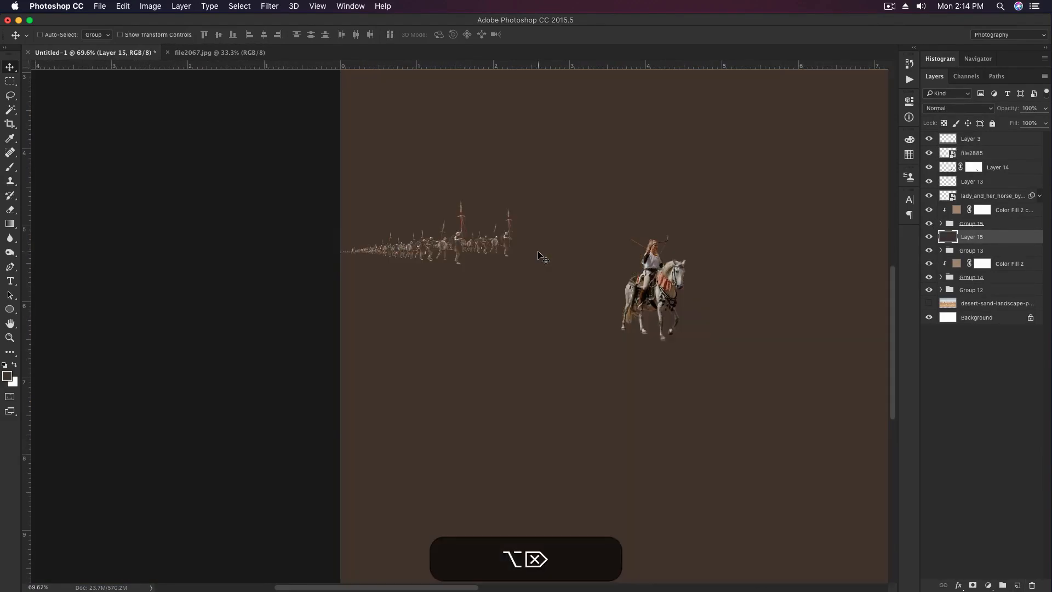
click(959, 108)
click(944, 136)
Step: Add a layer mask to the dark brown Multiply layer and invert it to hide the fill
scroll(833, 430, up, 3)
click(1017, 585)
key(super+z)
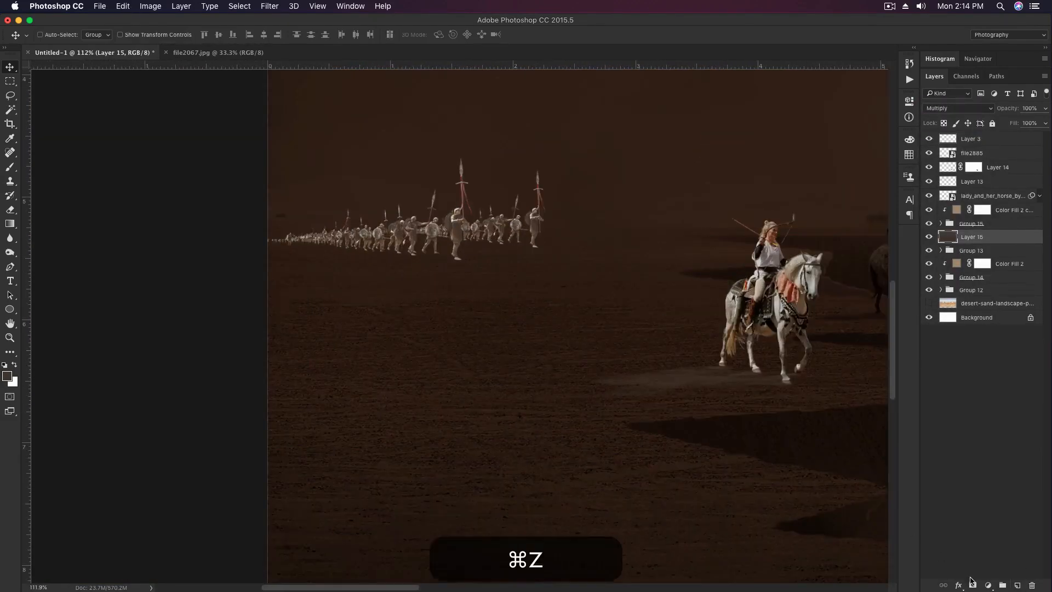
click(972, 584)
key(super+i)
Step: Paint white on the mask under the left marching soldiers' feet with a small flattened brush at 20% opacity to add shadows
key(b)
scroll(492, 276, up, 3)
right_click(493, 273)
double_click(532, 348)
scroll(518, 217, up, 2)
key([)
key([)
key([)
key([)
key([)
key([)
key([)
key([)
key([)
key([)
key([)
key([)
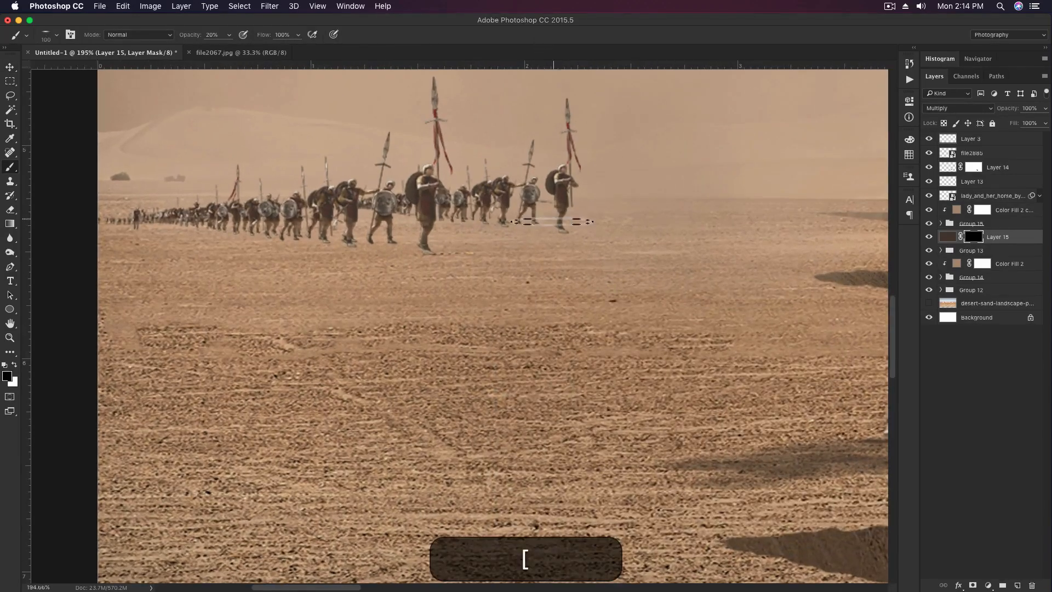
key(x)
scroll(553, 227, up, 1)
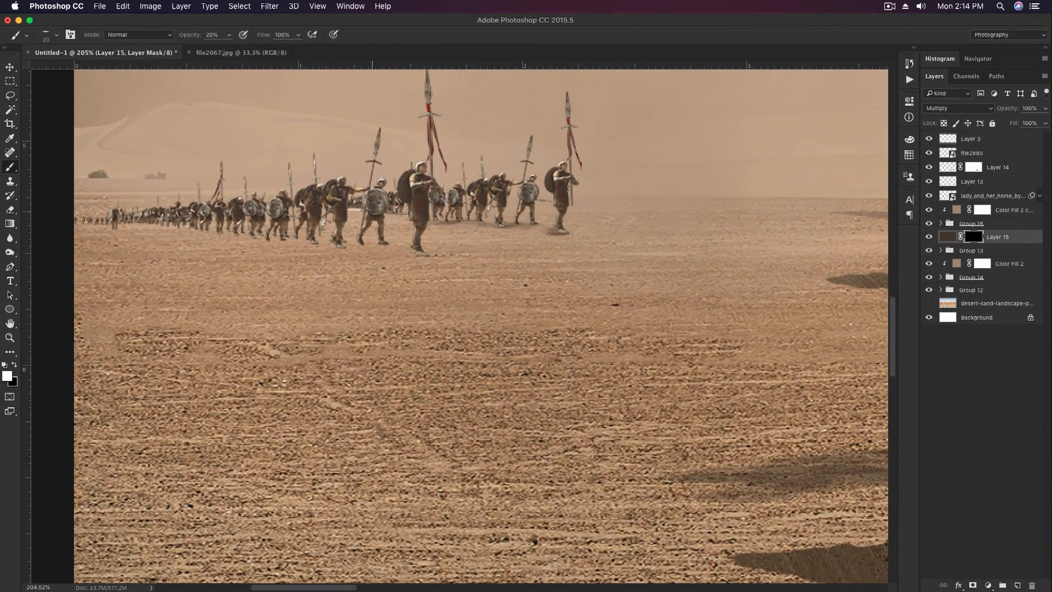
scroll(355, 209, left, 5)
scroll(355, 210, up, 1)
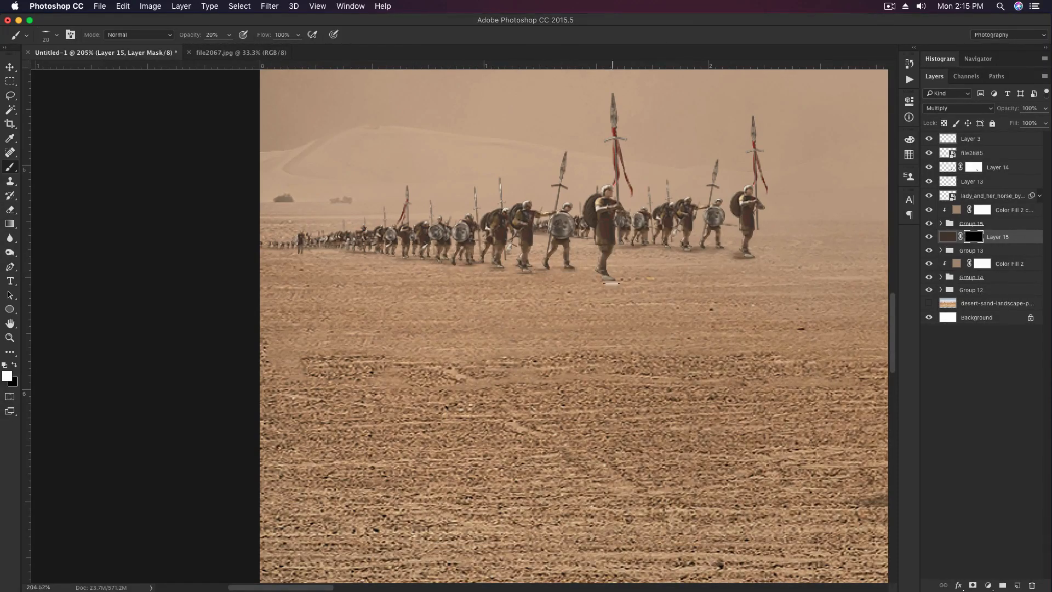
Step: Paint ground shadows under the right marching soldiers' feet on the mask with the flattened brush at 50% opacity
scroll(601, 287, right, 15)
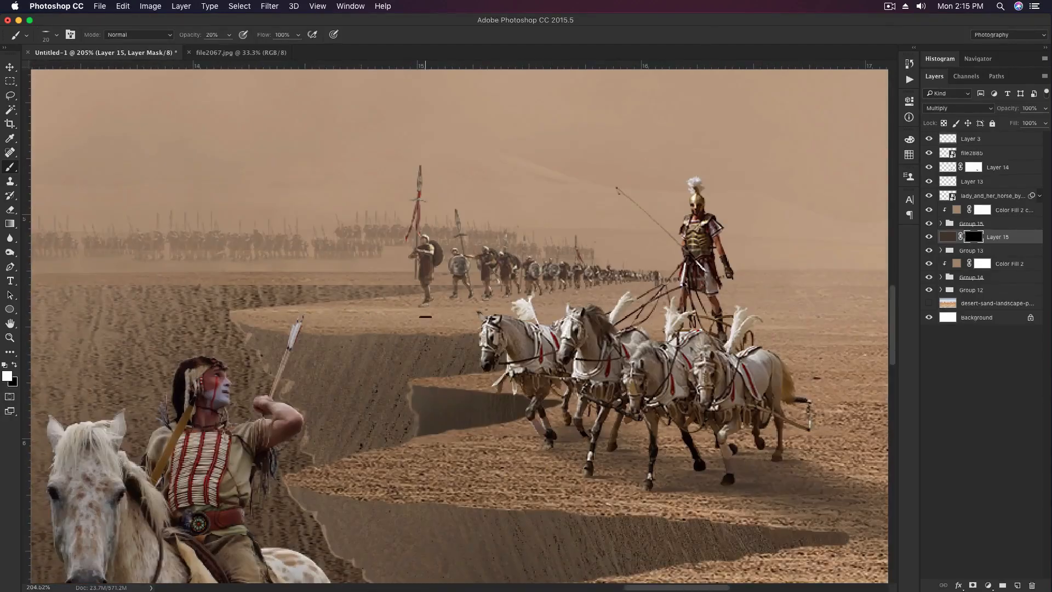
key(5)
scroll(476, 301, up, 1)
key(bracketleft)
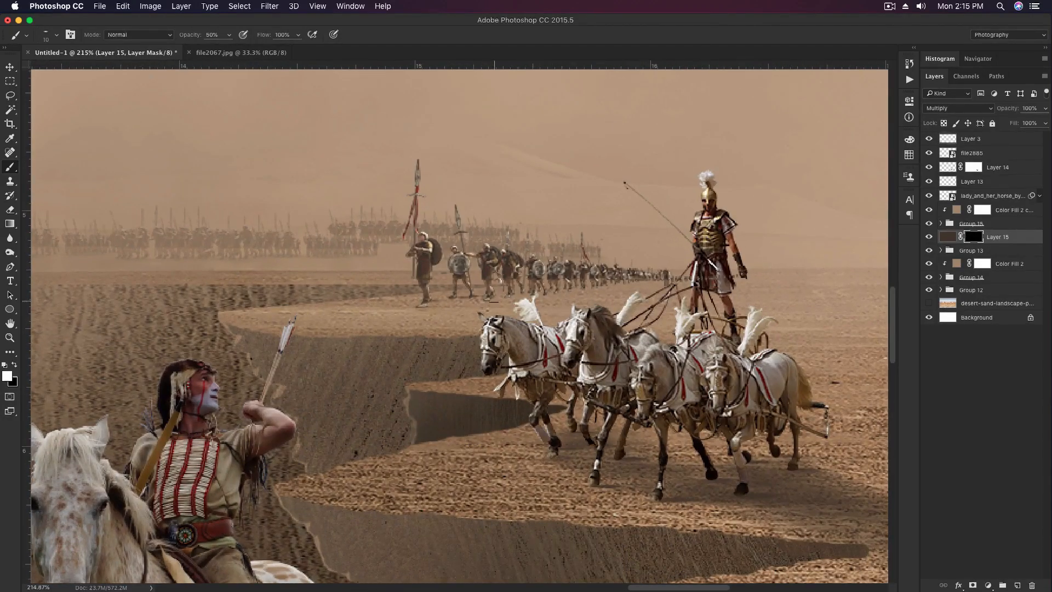
scroll(493, 301, up, 1)
key(bracketright)
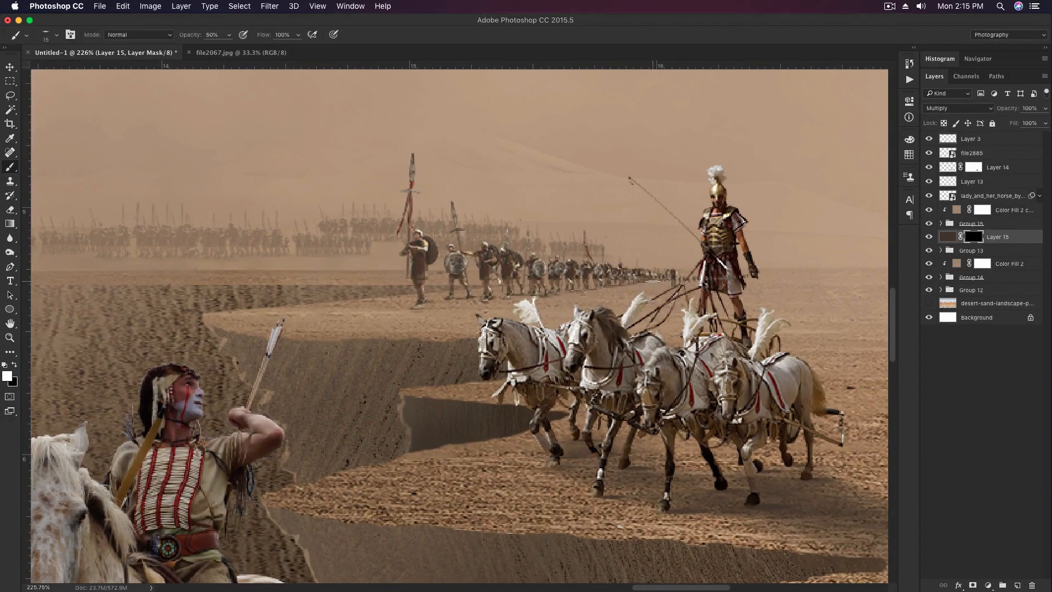
Step: Lightly shade the ground around the left marching army on the mask with a large soft round brush at 10% opacity
scroll(698, 287, down, 20)
drag(336, 299, 714, 307)
drag(196, 359, 604, 301)
right_click(603, 300)
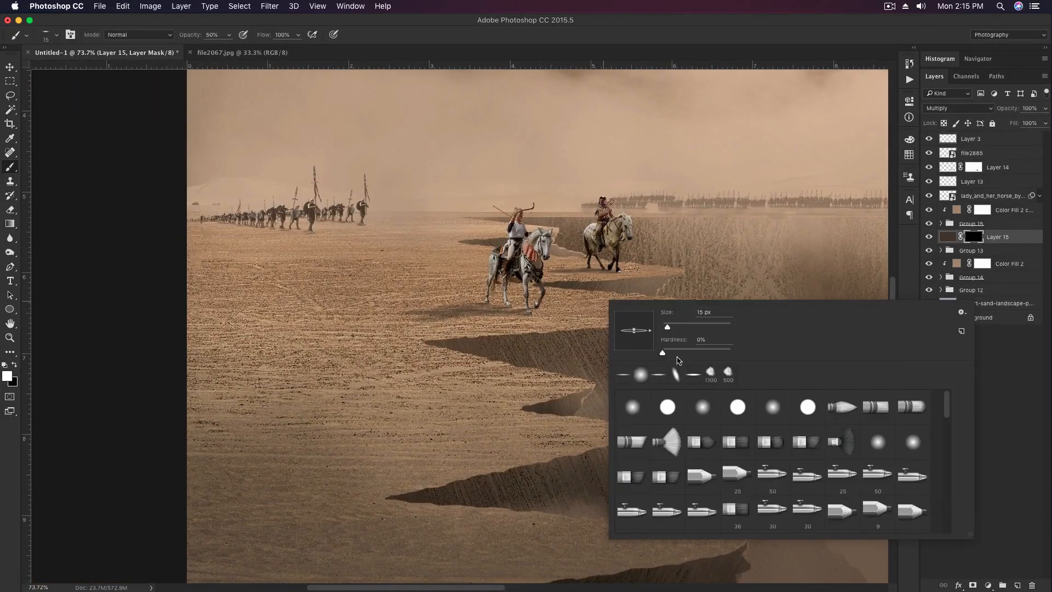
click(554, 39)
key(1)
key(bracketright)
key(bracketright)
key(bracketright)
key(bracketright)
key(bracketright)
key(bracketright)
key(bracketright)
key(bracketright)
key(bracketright)
key(bracketright)
key(bracketright)
key(bracketright)
drag(271, 245, 205, 237)
key(bracketleft)
key(bracketleft)
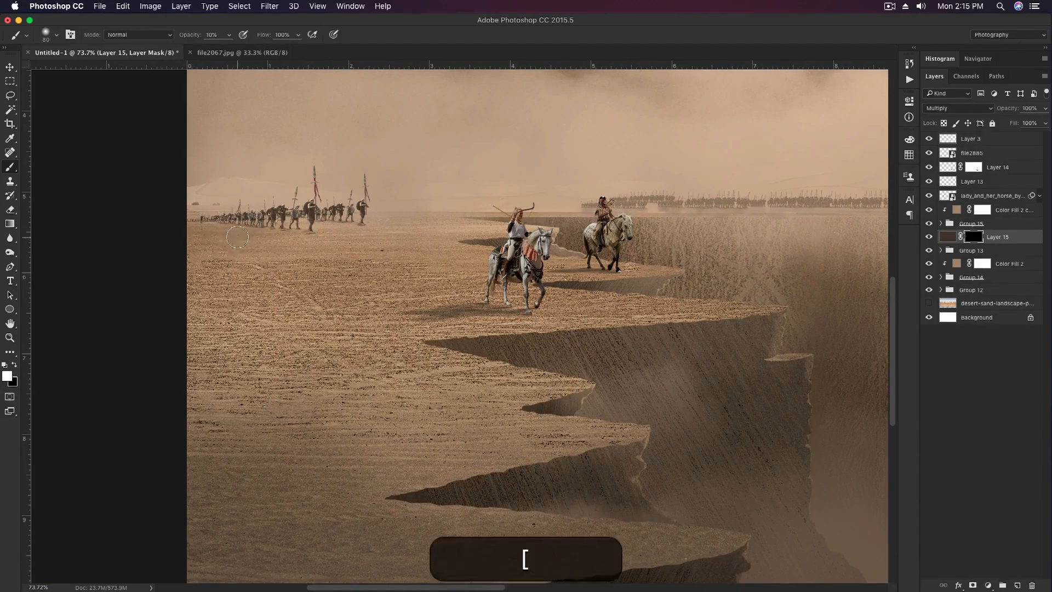
Step: Lightly shade the ground around the right army and chariot on the mask with the same soft brush
drag(882, 262, 41, 291)
drag(589, 278, 345, 315)
key(v)
scroll(599, 308, down, 15)
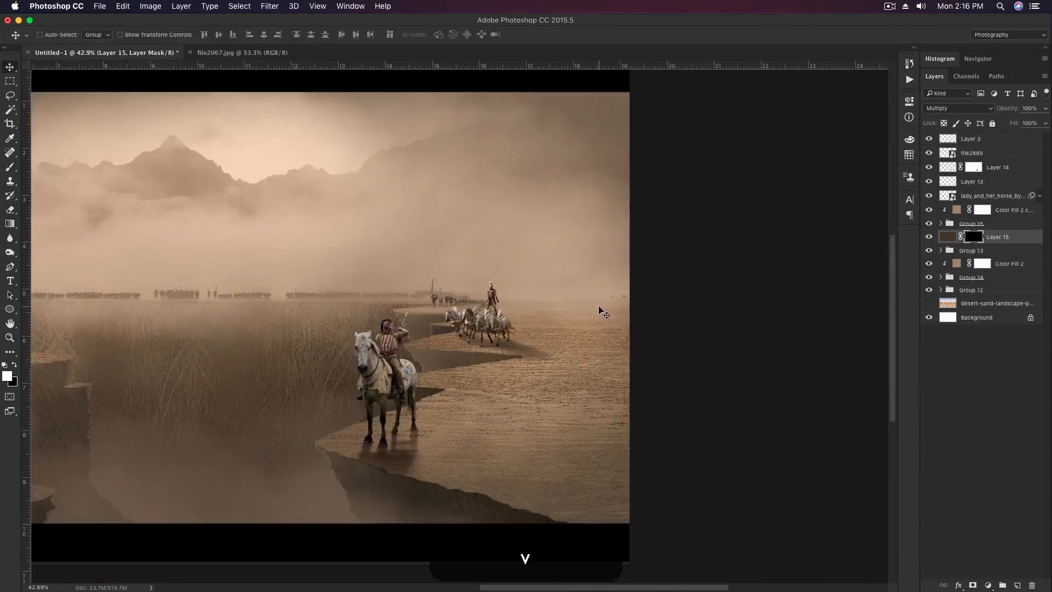
Step: Paste a merged copy of the visible image, without the letterbox bars, above file2885 and open it in the Camera Raw filter
key(super+a)
key(shift+super+v)
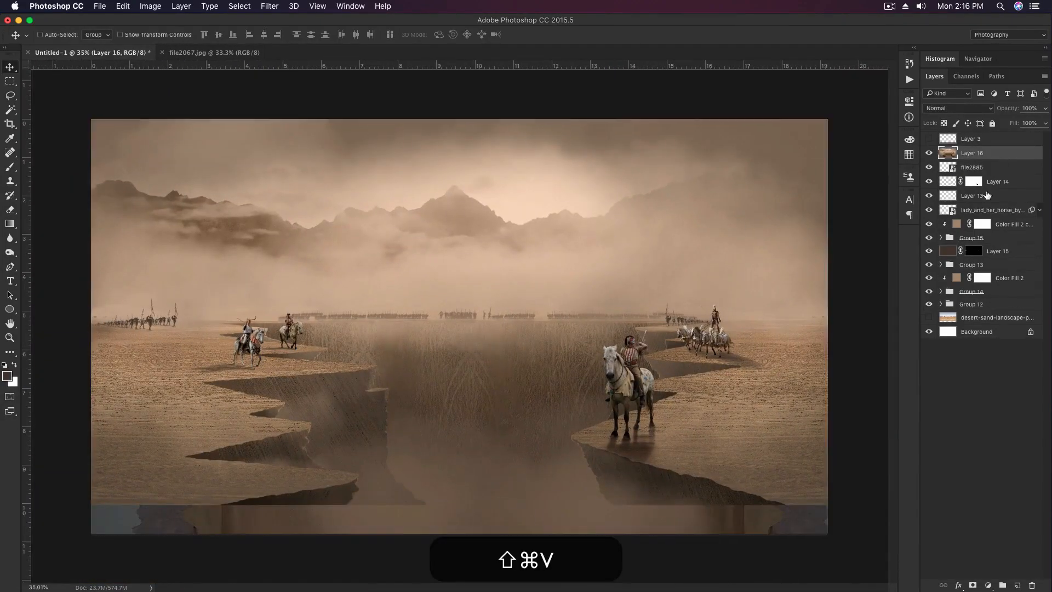
key(shift+super+a)
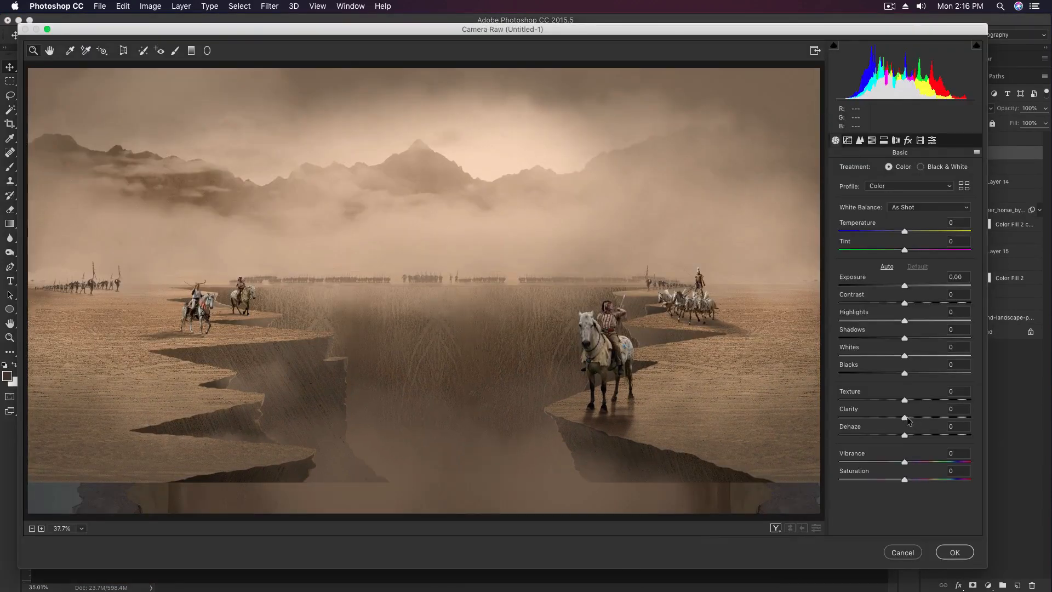
Step: Set the basic adjustments to Dehaze +21, Clarity +30, Shadows -34, Blacks -28, Exposure +0.20 and Highlights +75
drag(904, 434, 919, 417)
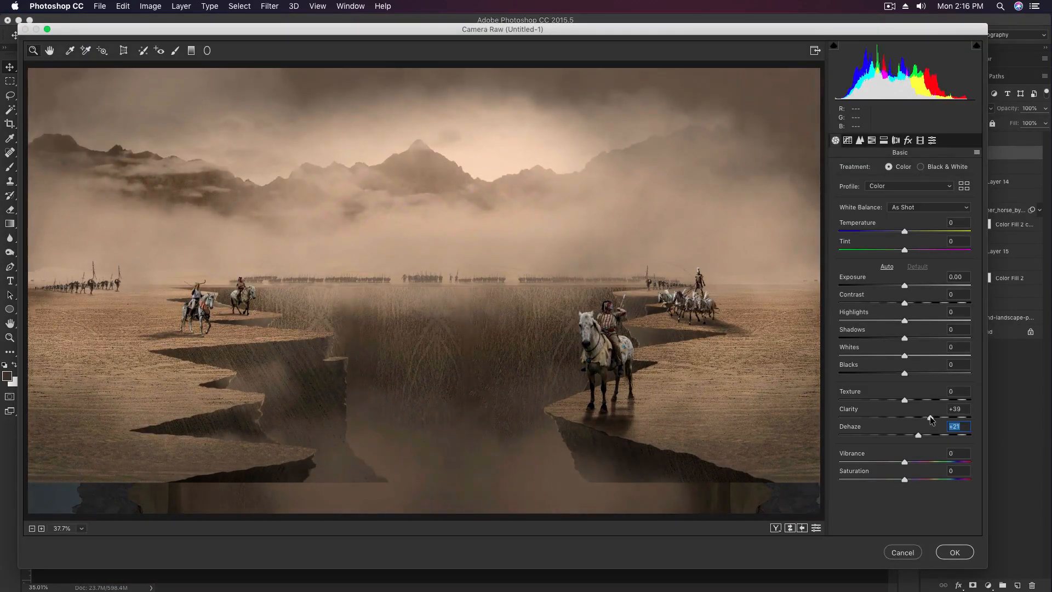
drag(905, 338, 882, 336)
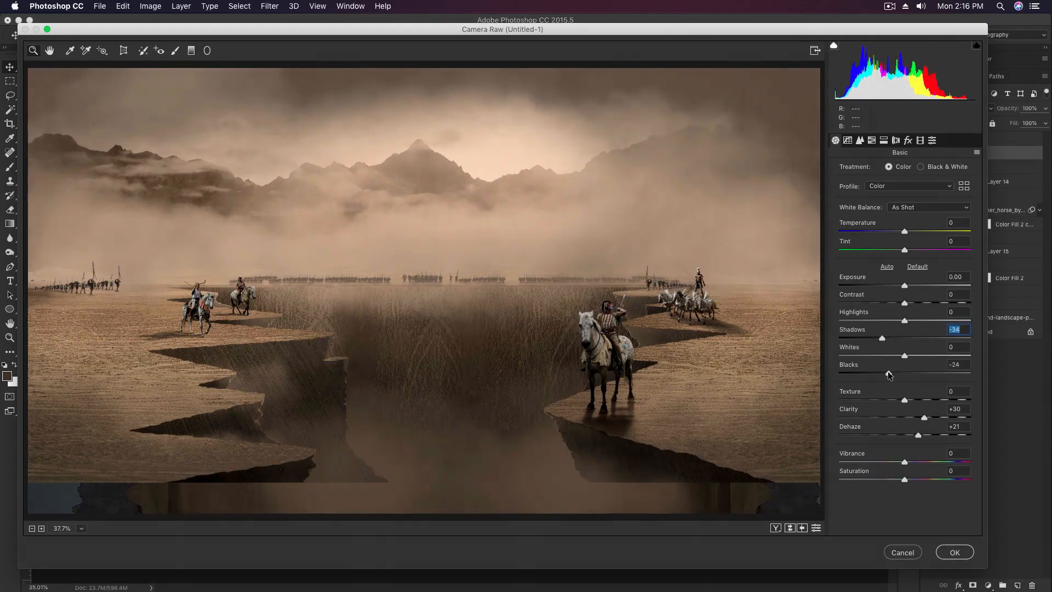
drag(905, 373, 886, 373)
drag(904, 286, 954, 321)
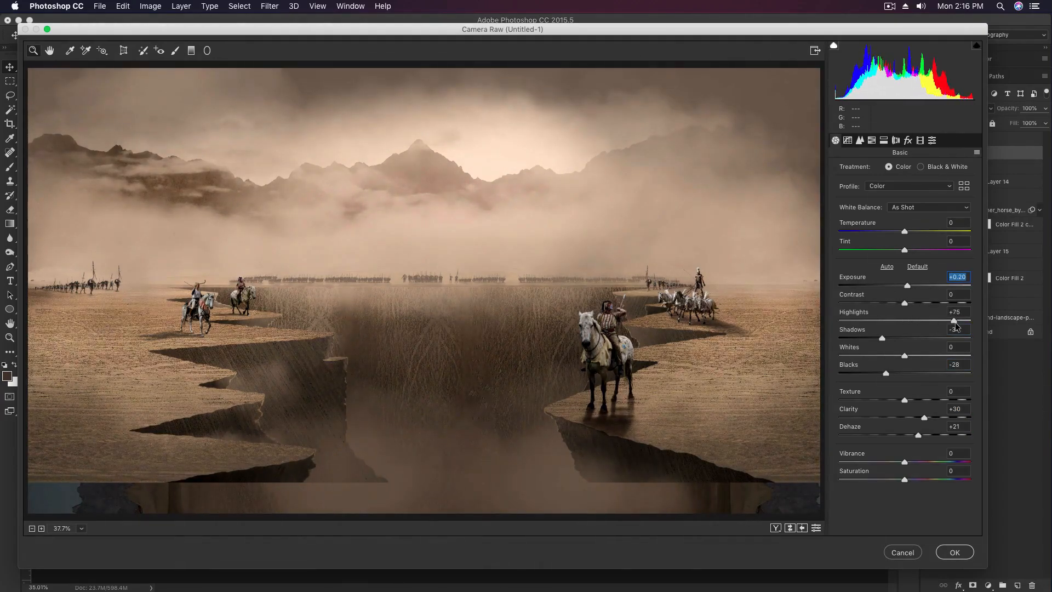
Step: Set the sharpening amount to 62 and the Red Primary calibration to Hue +14 and Saturation -24, and apply the Camera Raw filter
click(860, 140)
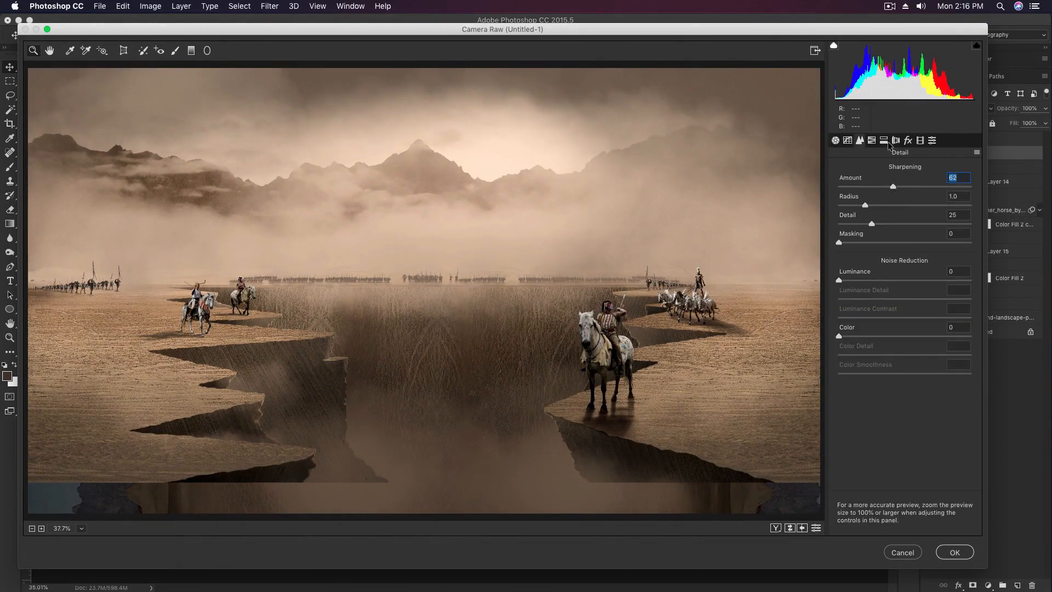
click(920, 141)
drag(905, 248, 880, 265)
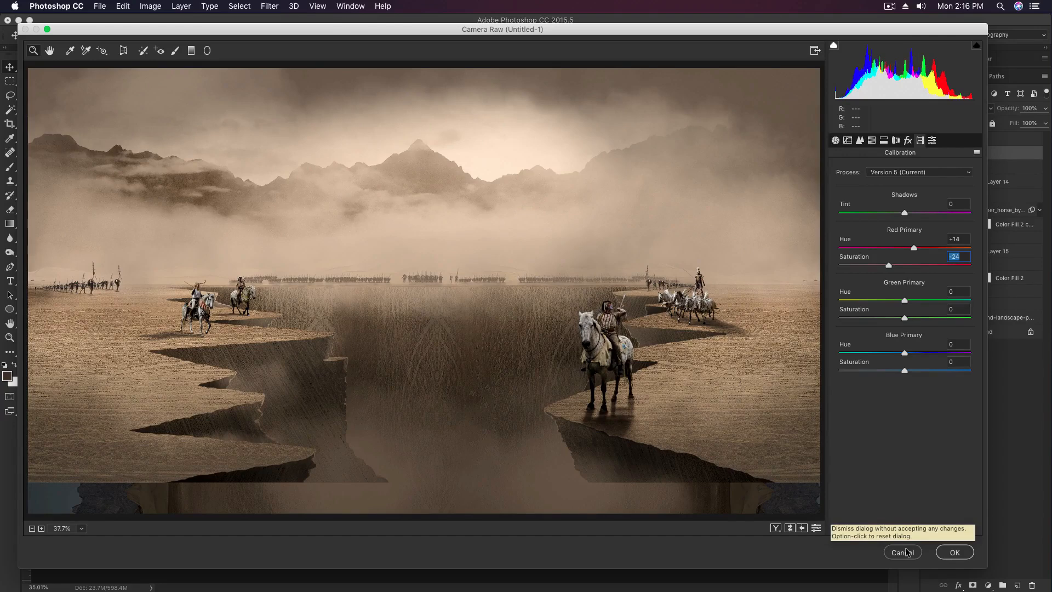
key(Return)
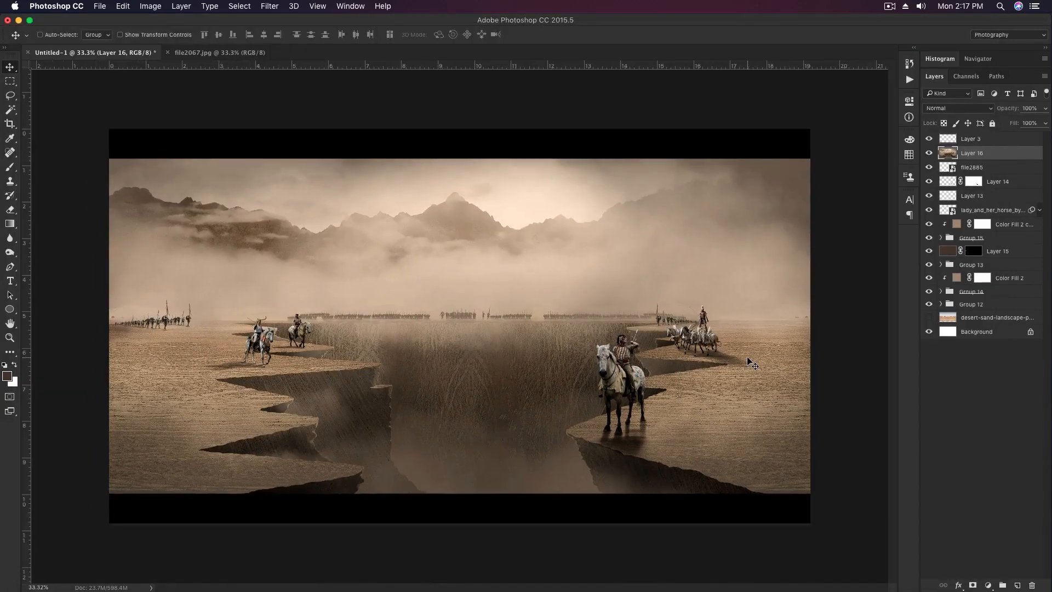